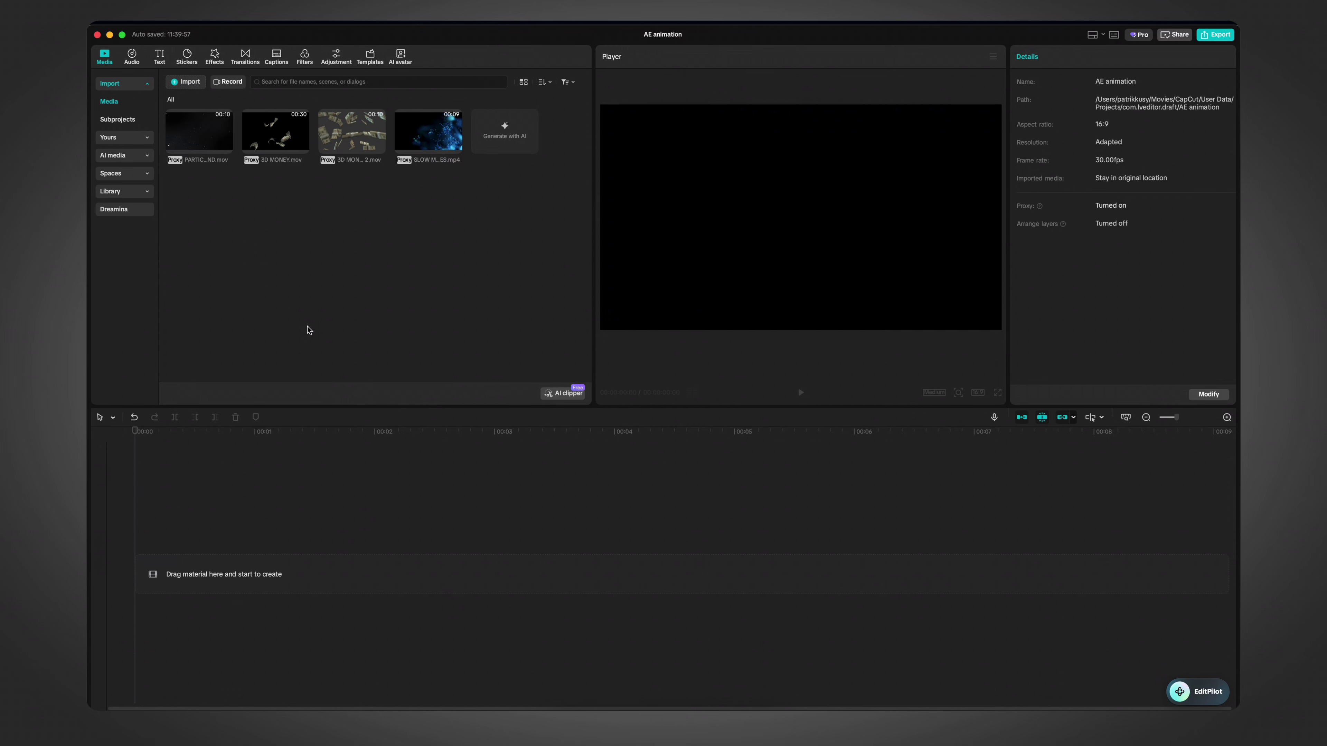
# Step: Add a default text clip at the start of the empty timeline and extend its duration to 7 seconds
pyautogui.click(159, 56)
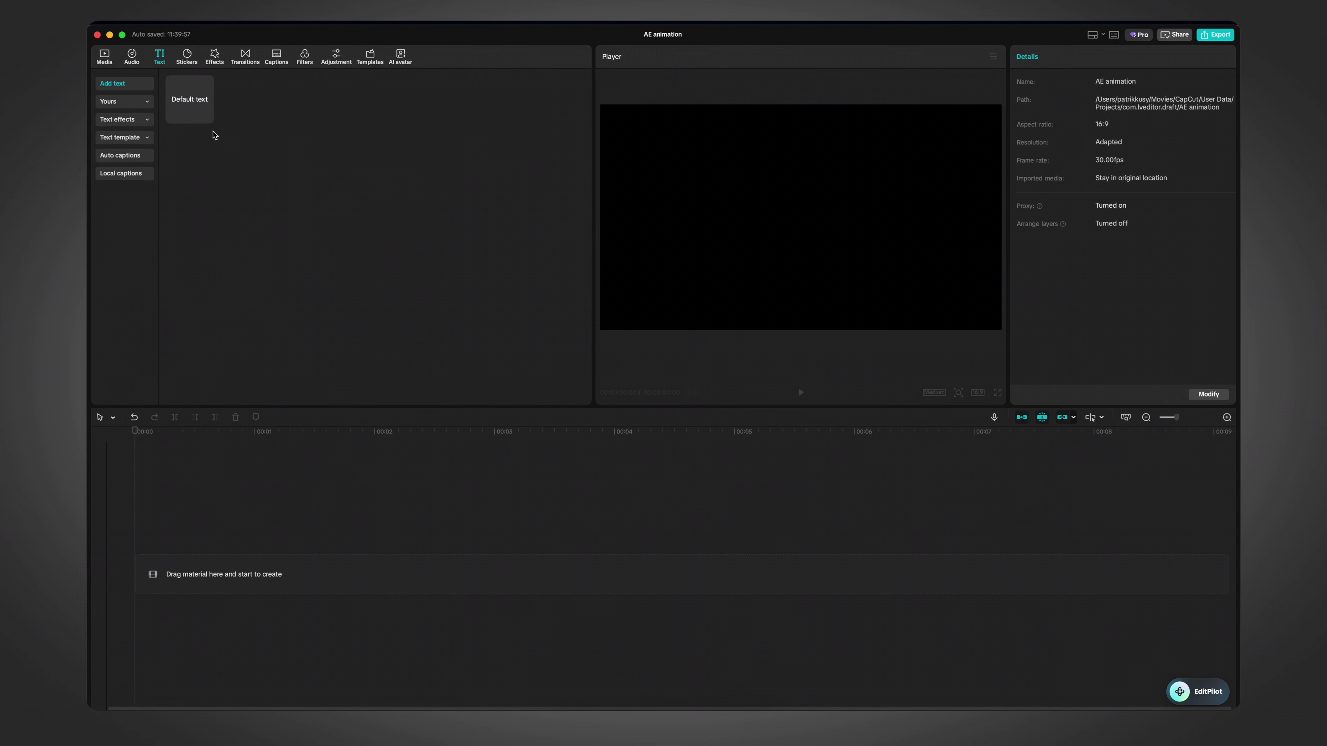
pyautogui.moveTo(201, 112); pyautogui.dragTo(585, 563)
pyautogui.scroll(-2, 560, 542)
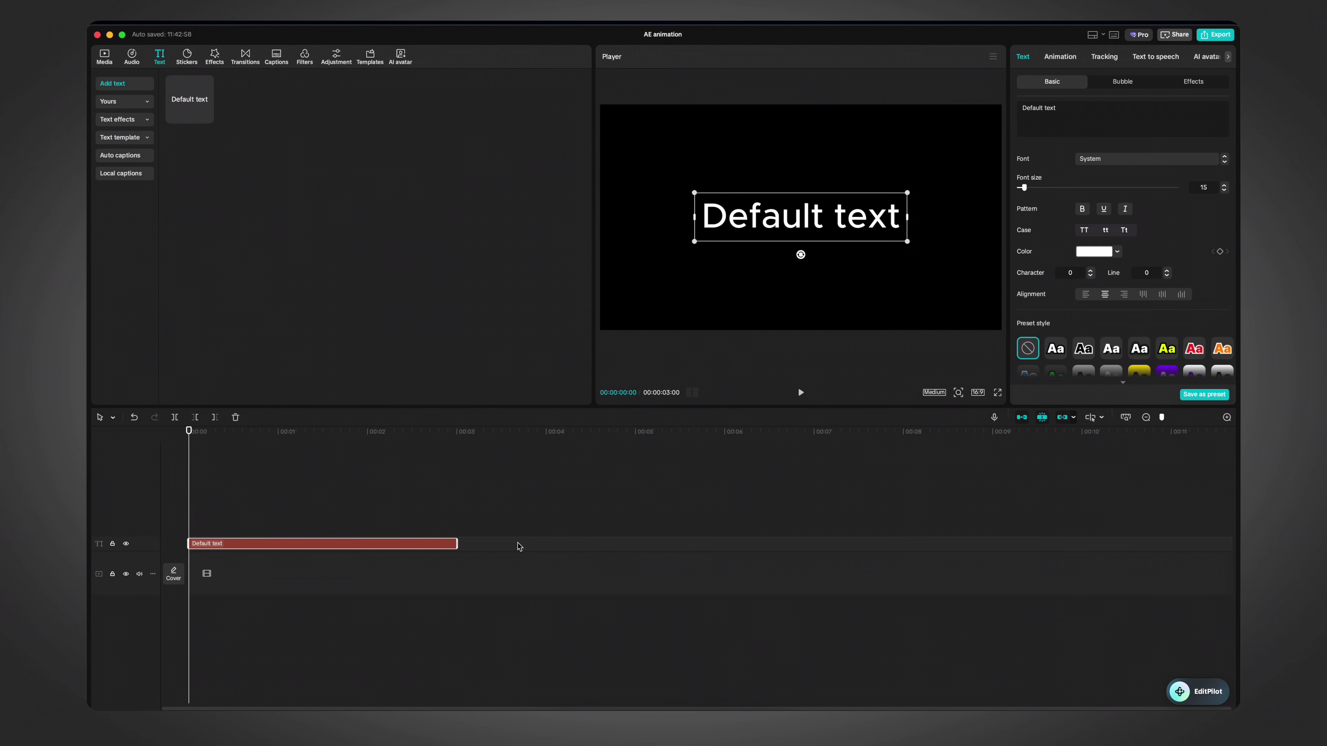
pyautogui.moveTo(457, 545); pyautogui.dragTo(814, 545)
pyautogui.scroll(-2, 811, 434)
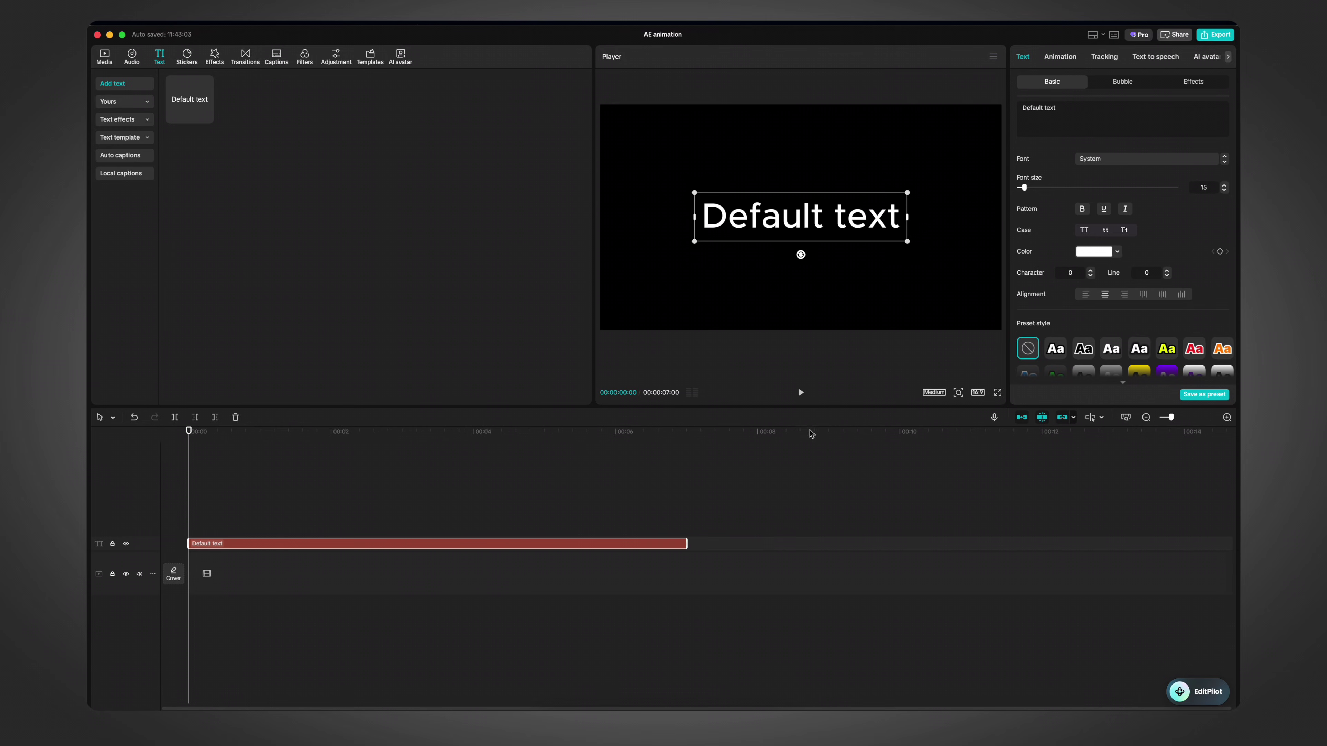
# Step: Replace the default text with blank spaces and enlarge its font size until the text box extends beyond the frame
pyautogui.press('super+a')
pyautogui.press('BackSpace')
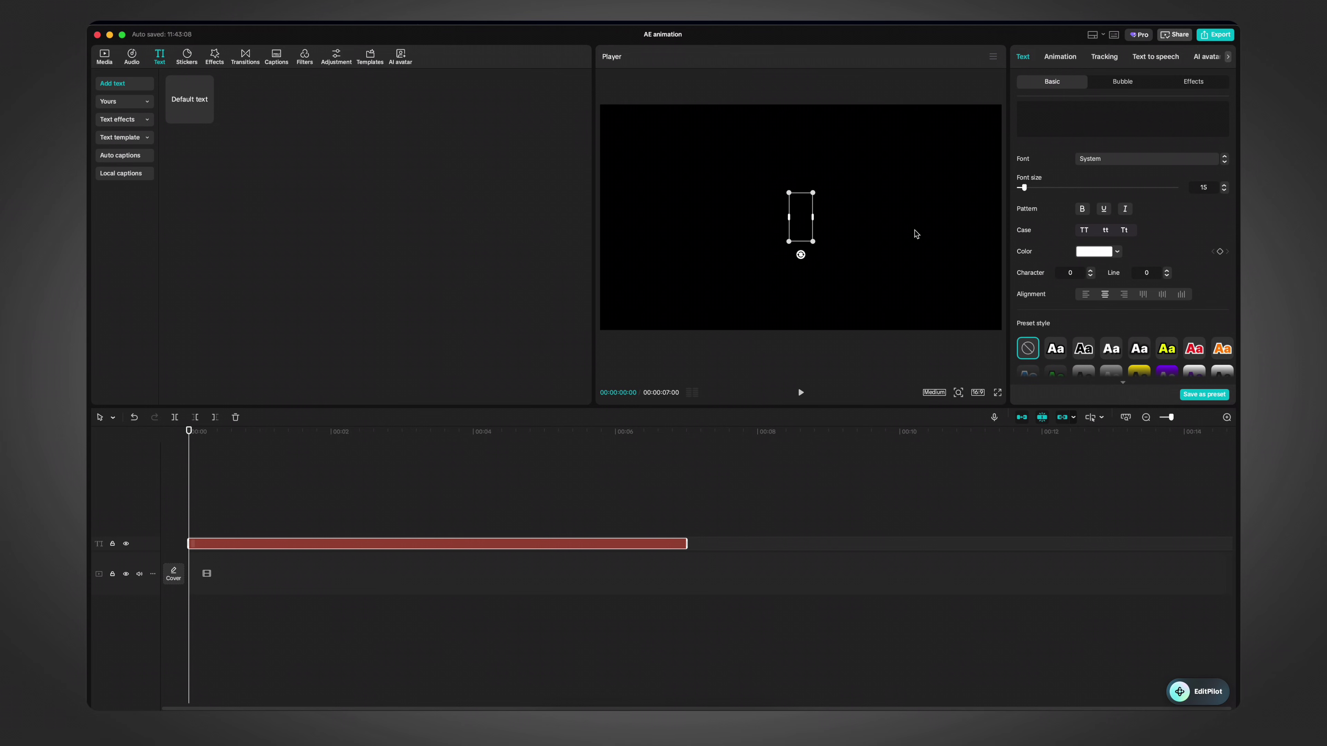
pyautogui.moveTo(1024, 187); pyautogui.dragTo(1060, 188)
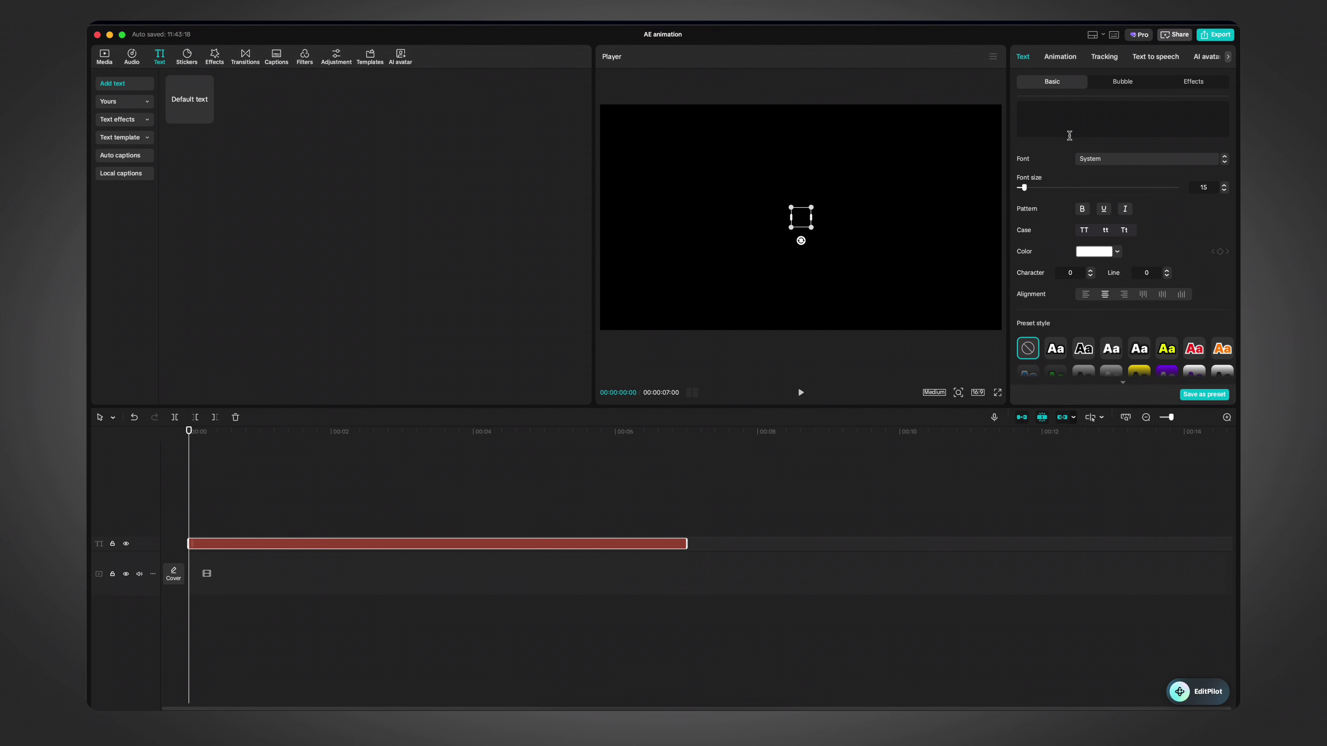
pyautogui.press('Return')
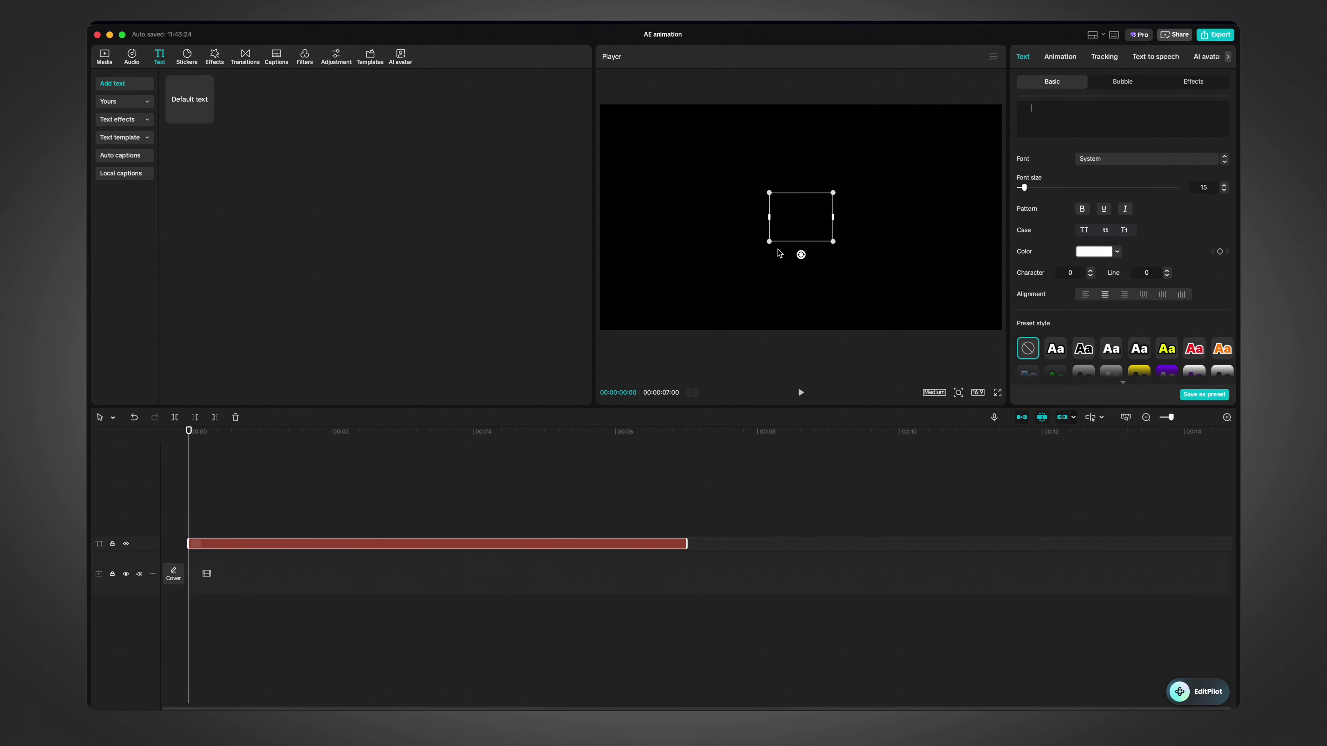
pyautogui.moveTo(1024, 188); pyautogui.dragTo(1223, 181)
# Step: Give the blank text a very dark green background colour that fills the frame
pyautogui.scroll(-8, 1091, 297)
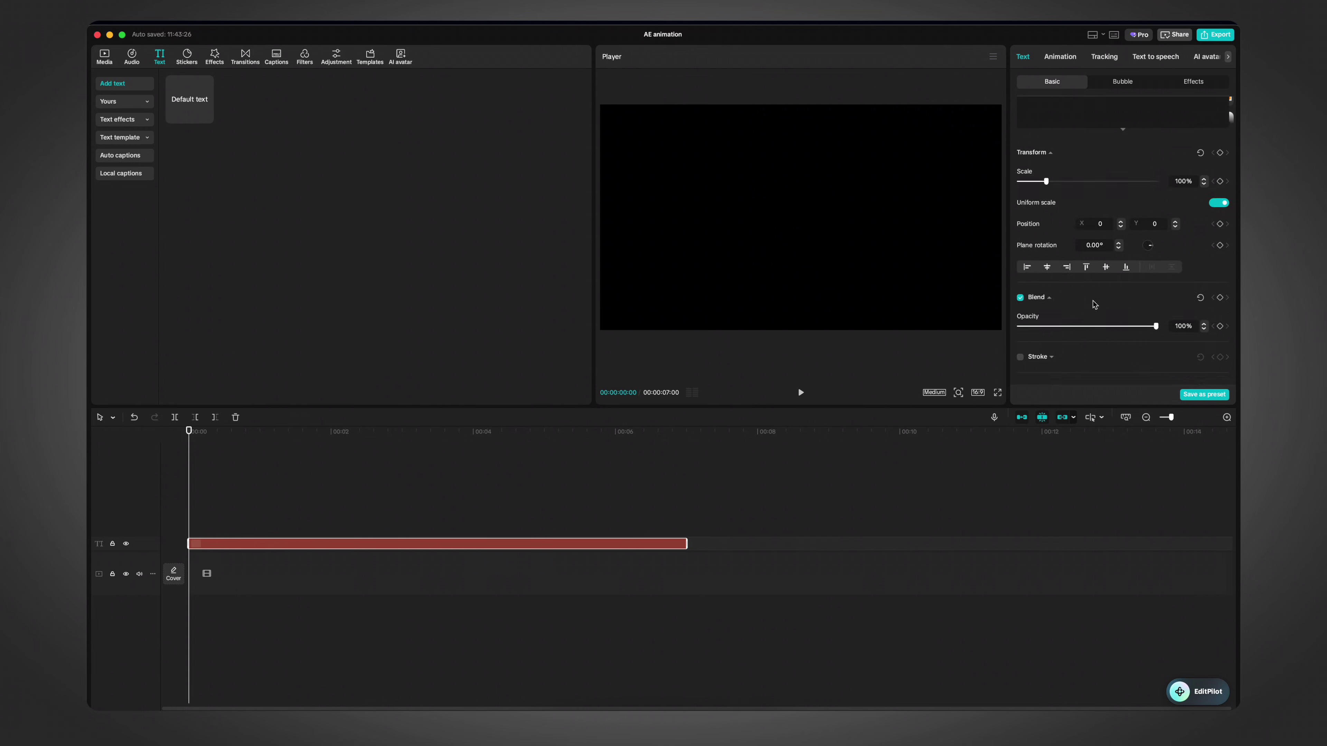
pyautogui.click(1082, 298)
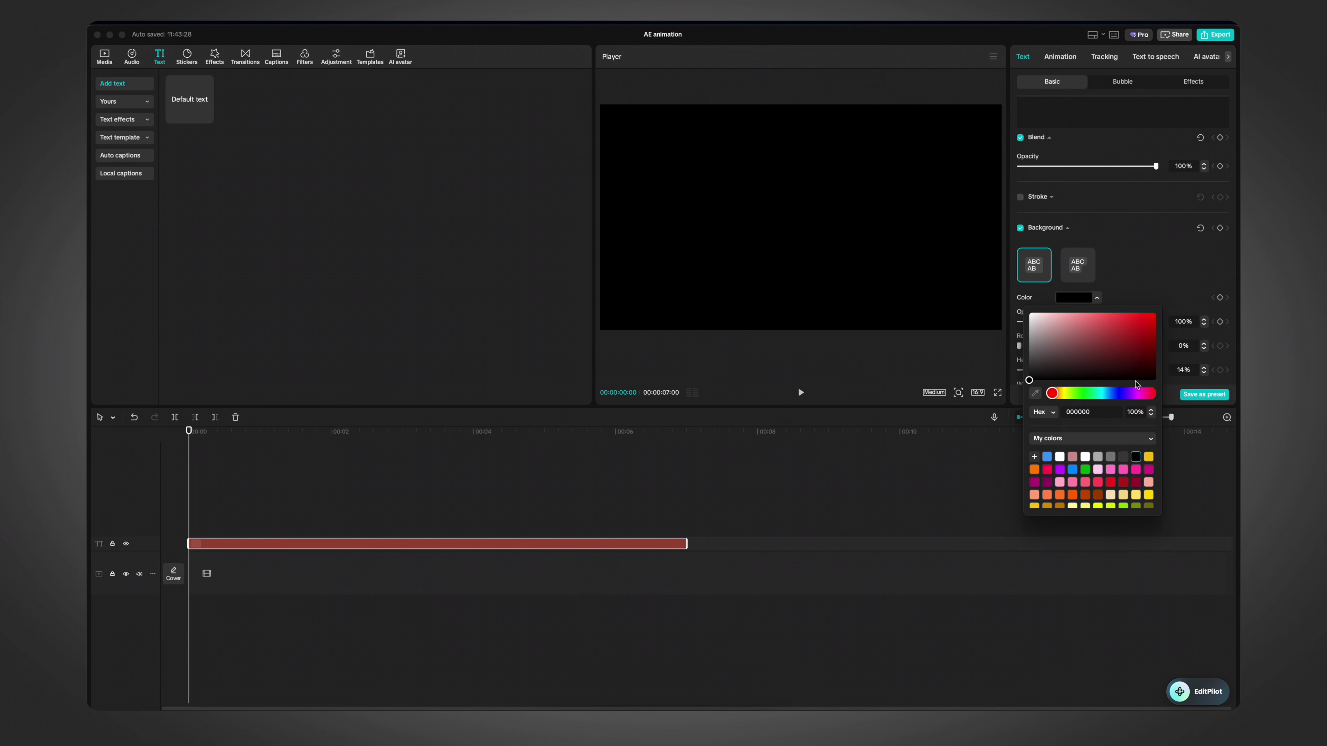
pyautogui.moveTo(1079, 395); pyautogui.dragTo(1216, 371)
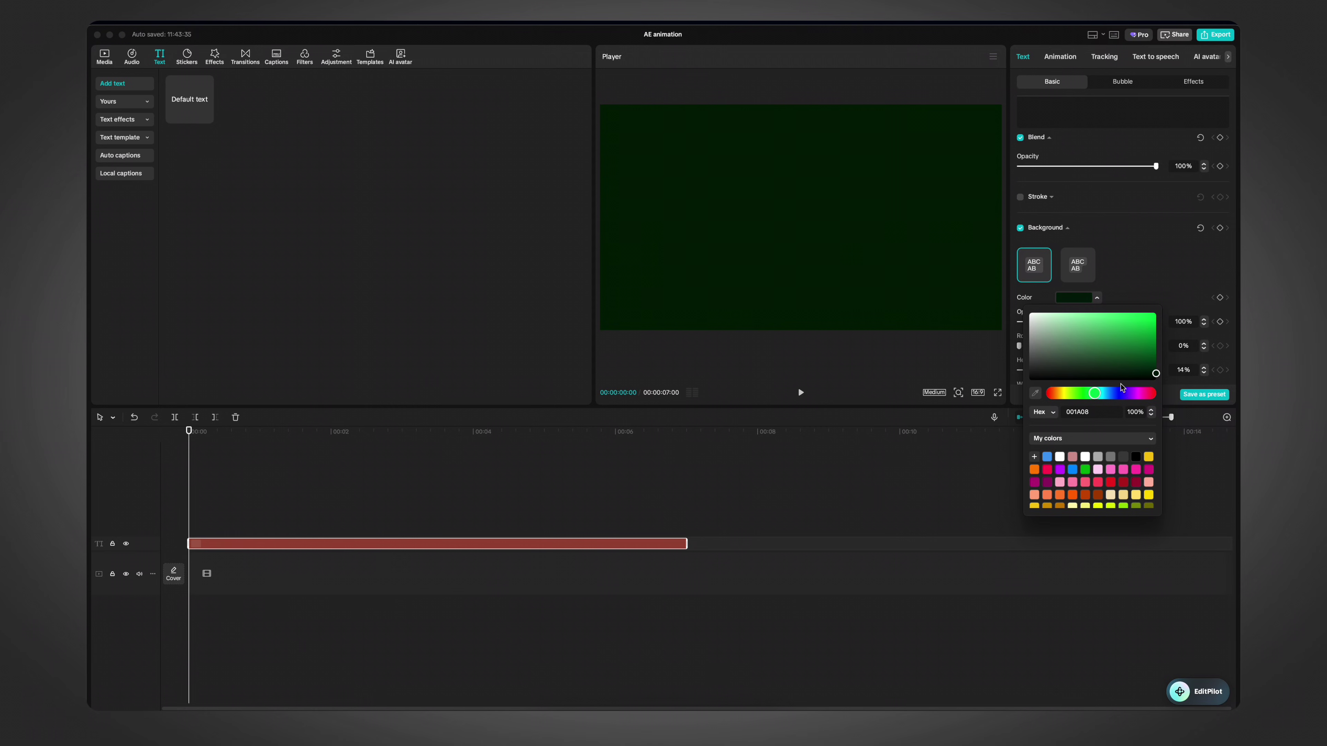
pyautogui.moveTo(1161, 375); pyautogui.dragTo(1166, 377)
pyautogui.click(293, 558)
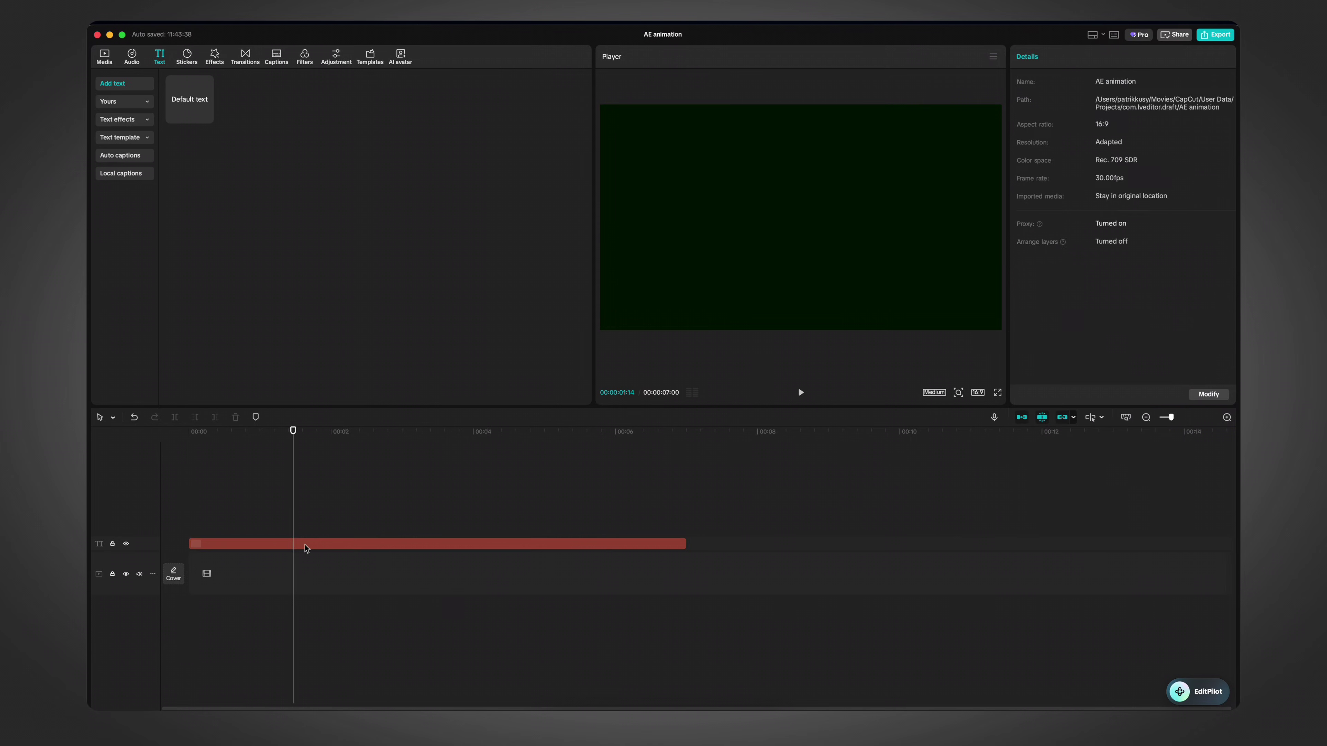
# Step: Turn the green text clip into a compound clip and duplicate it onto the track above
pyautogui.click(305, 546)
pyautogui.hotkey('alt', 'g')
pyautogui.moveTo(381, 536); pyautogui.dragTo(373, 507)
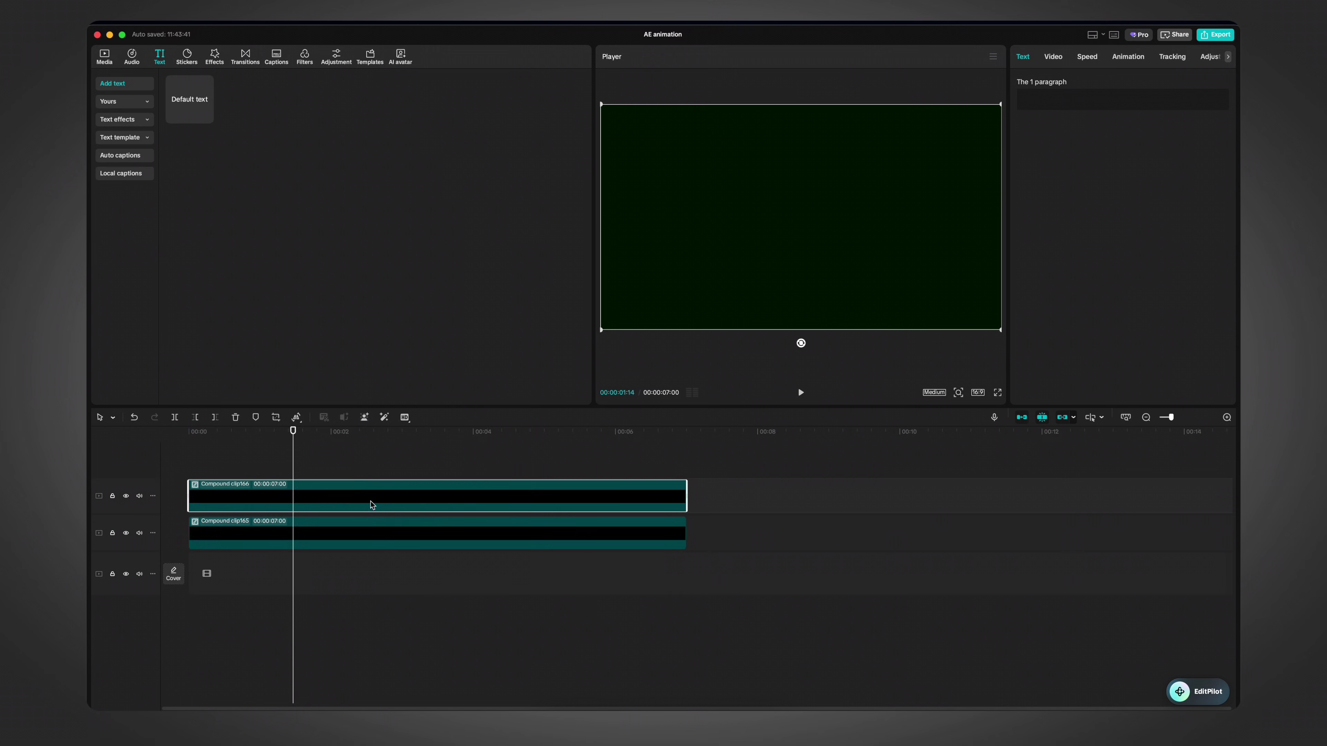
# Step: Lighten the green background colour inside the upper compound clip and return to the main timeline
pyautogui.doubleClick(373, 510)
pyautogui.scroll(-10, 1122, 235)
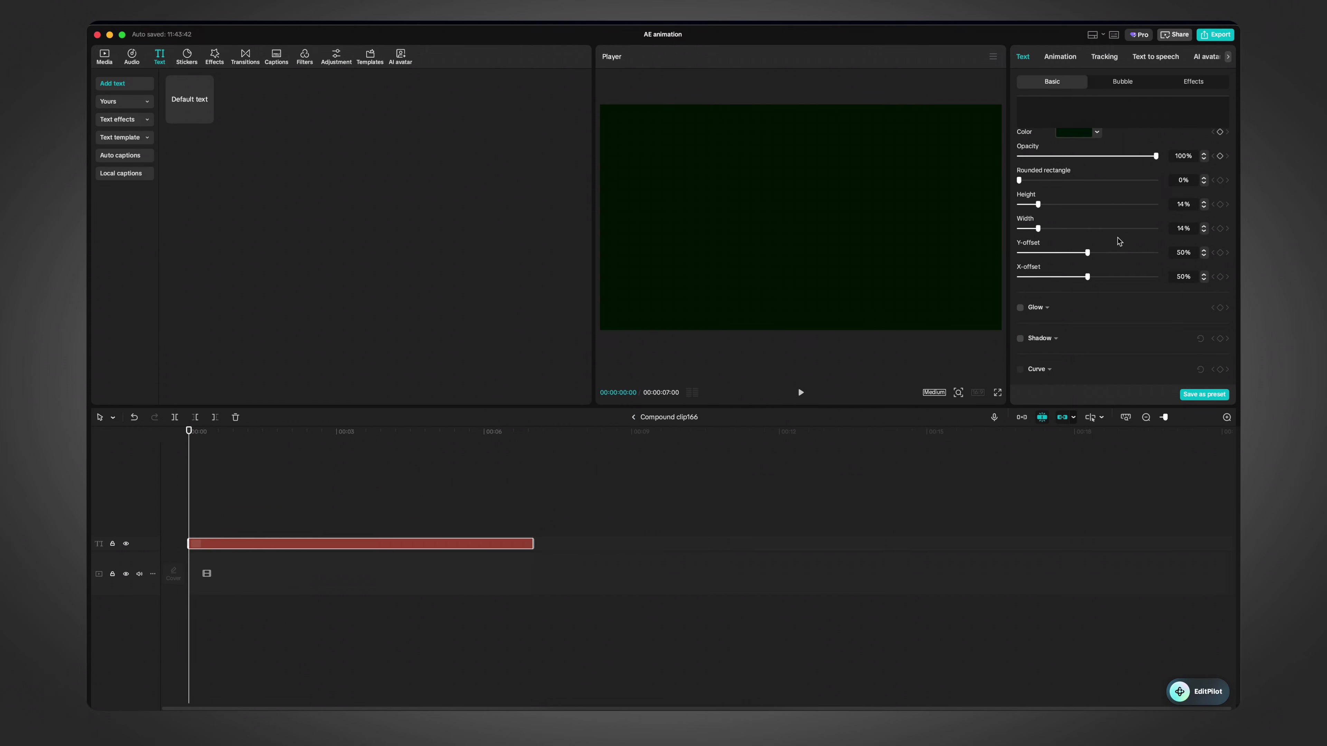
pyautogui.click(1075, 158)
pyautogui.moveTo(1155, 232); pyautogui.dragTo(1160, 241)
pyautogui.click(669, 417)
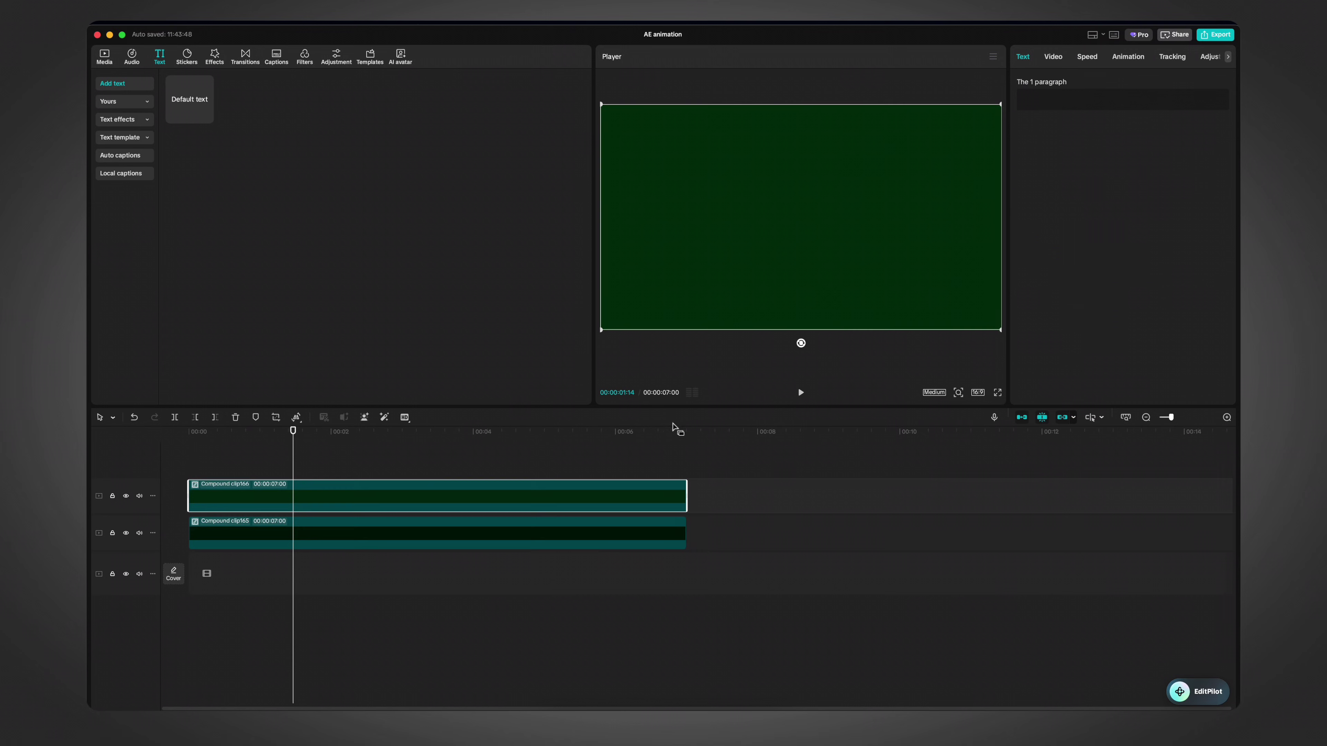
# Step: Add a Circle mask to the upper compound clip
pyautogui.click(1052, 57)
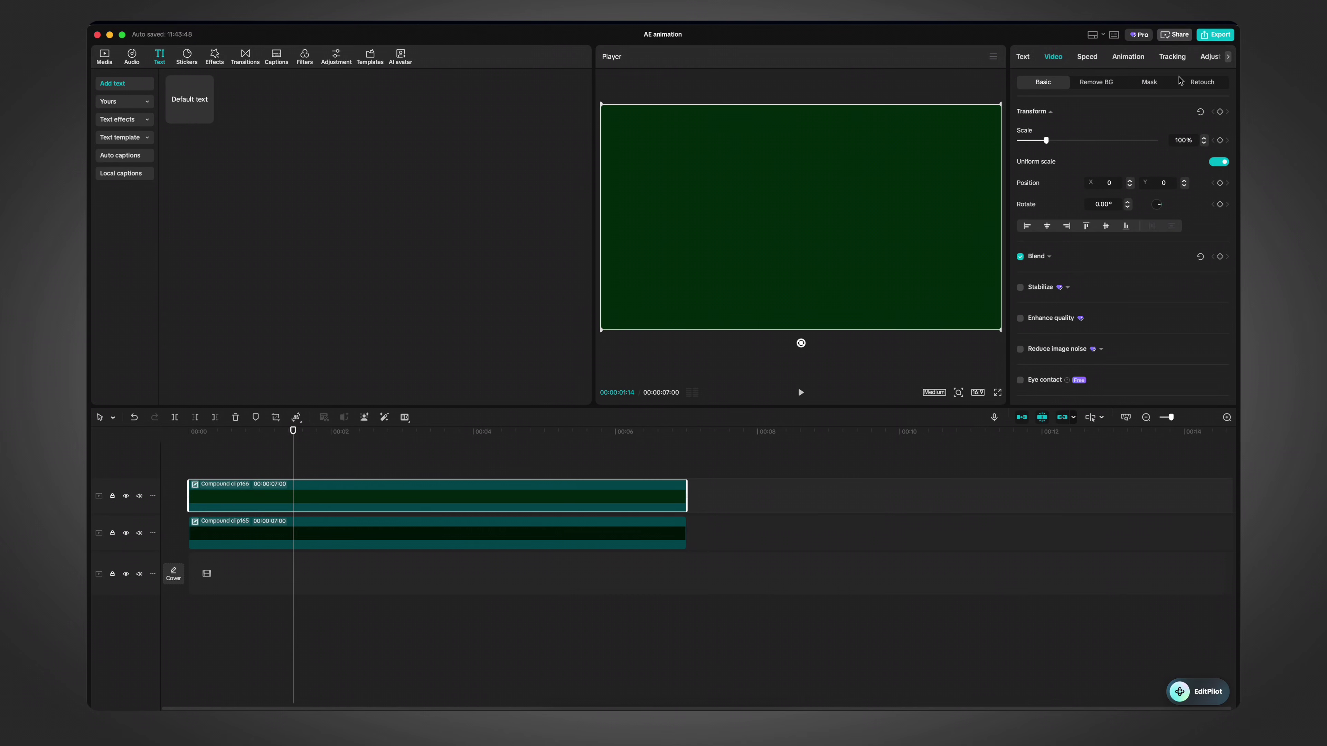
pyautogui.click(1152, 89)
pyautogui.click(1044, 133)
pyautogui.click(1043, 168)
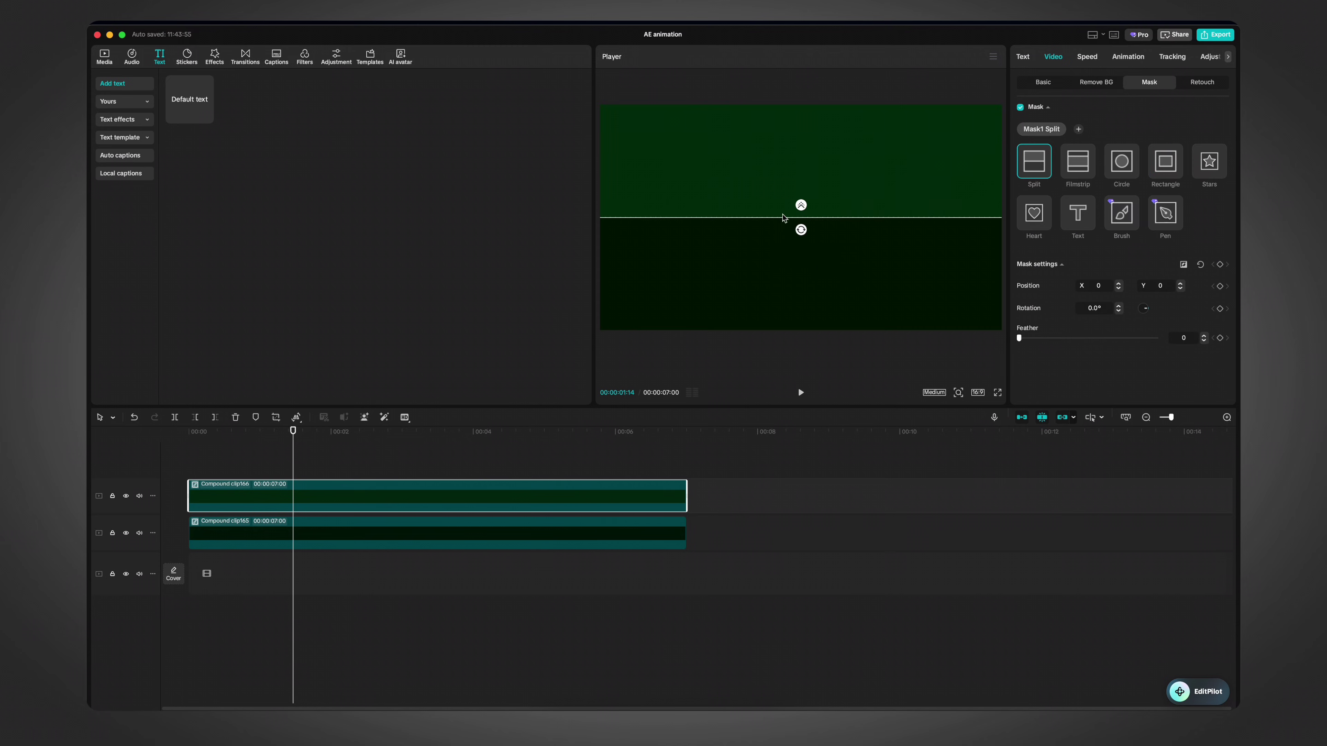
pyautogui.click(1119, 165)
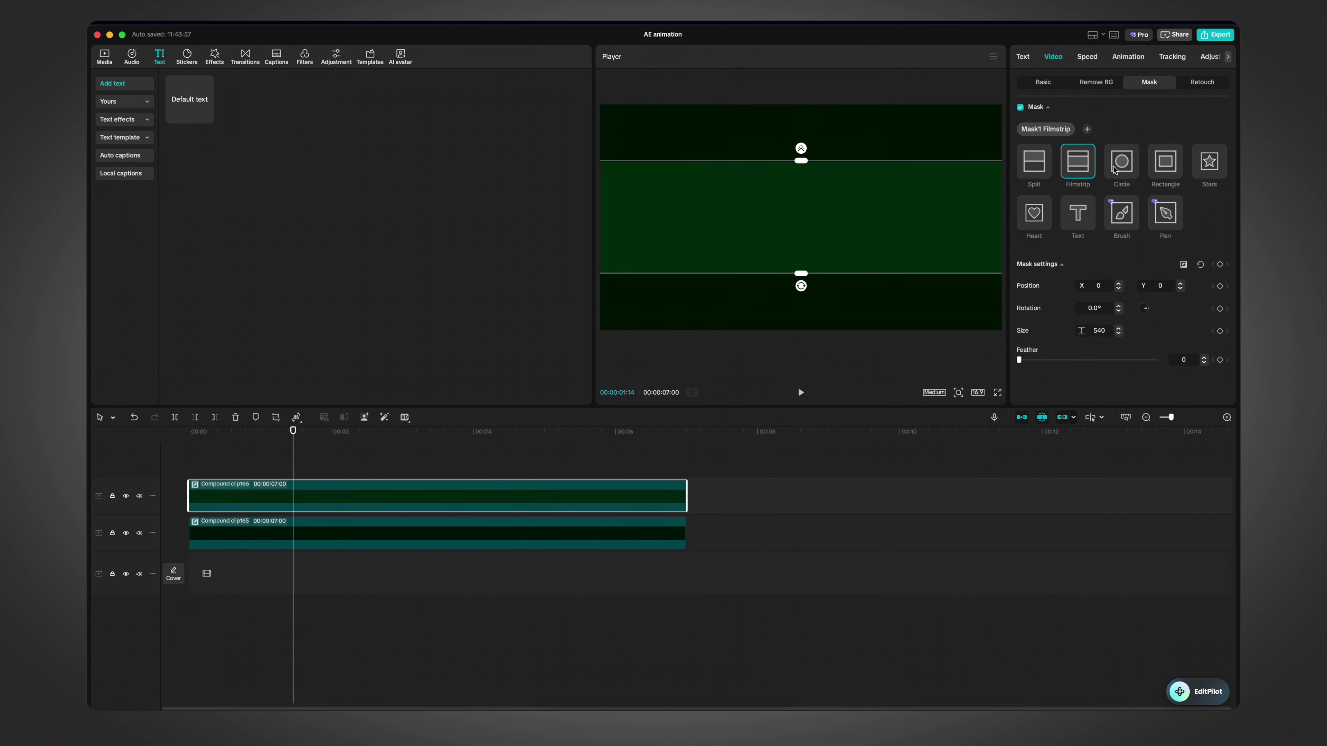
# Step: Shape the circle mask into a centred ellipse of about 576 by 316 with a feather of about 87
pyautogui.moveTo(801, 149); pyautogui.dragTo(804, 177)
pyautogui.moveTo(746, 217); pyautogui.dragTo(694, 217)
pyautogui.moveTo(801, 153); pyautogui.dragTo(794, 147)
pyautogui.moveTo(909, 217); pyautogui.dragTo(873, 217)
pyautogui.moveTo(869, 183); pyautogui.dragTo(863, 186)
pyautogui.press('super+z')
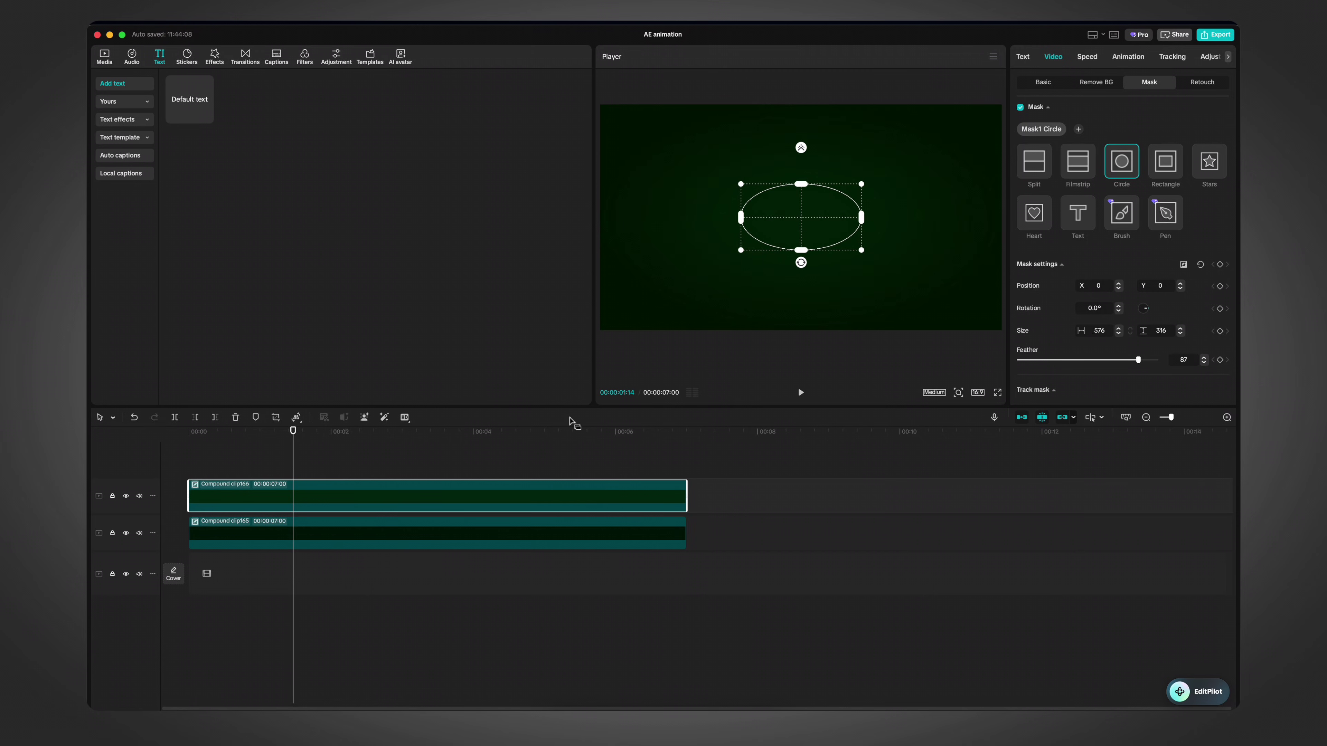
# Step: Place the PARTICLES BACKGROUND.mov clip at the timeline start on a new track above the compound clips
pyautogui.click(435, 457)
pyautogui.click(343, 454)
pyautogui.click(104, 56)
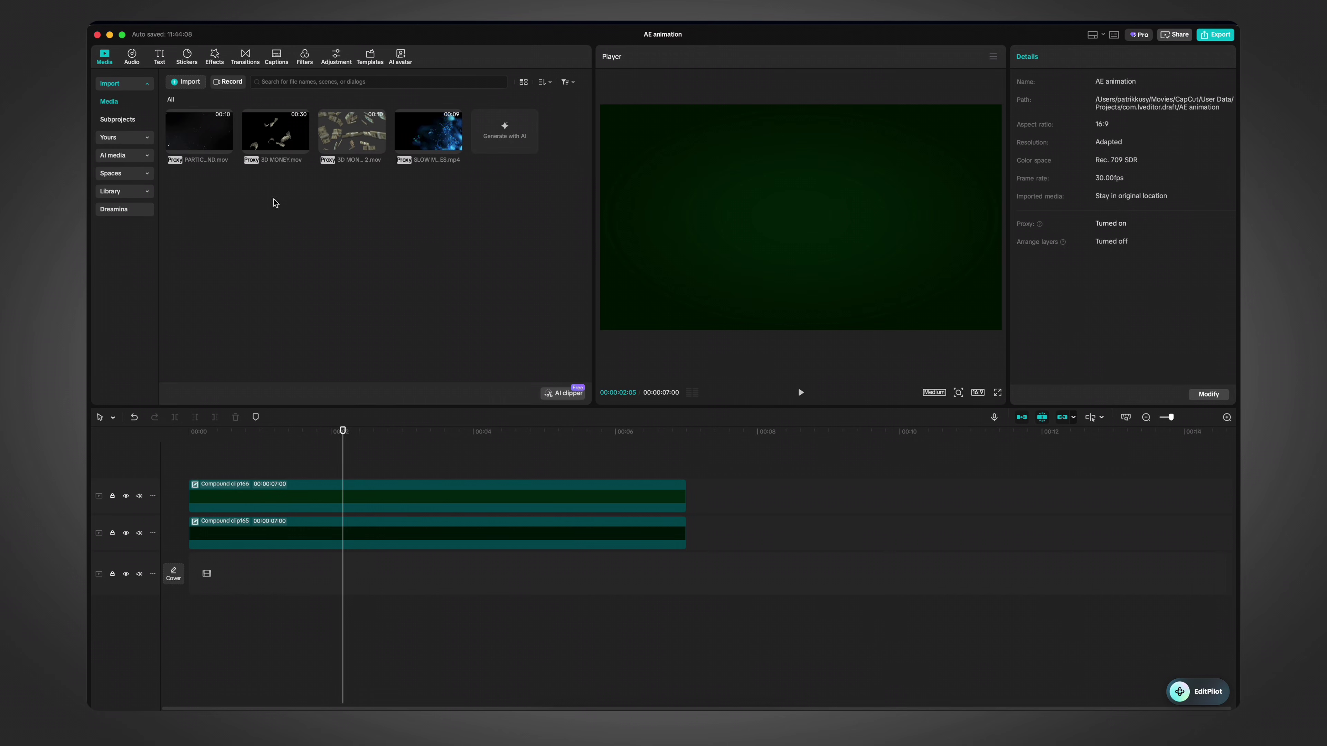
pyautogui.moveTo(203, 139); pyautogui.dragTo(193, 481)
# Step: Try the Screen blend mode on the particles background clip and lower its opacity to about 45%
pyautogui.click(1041, 84)
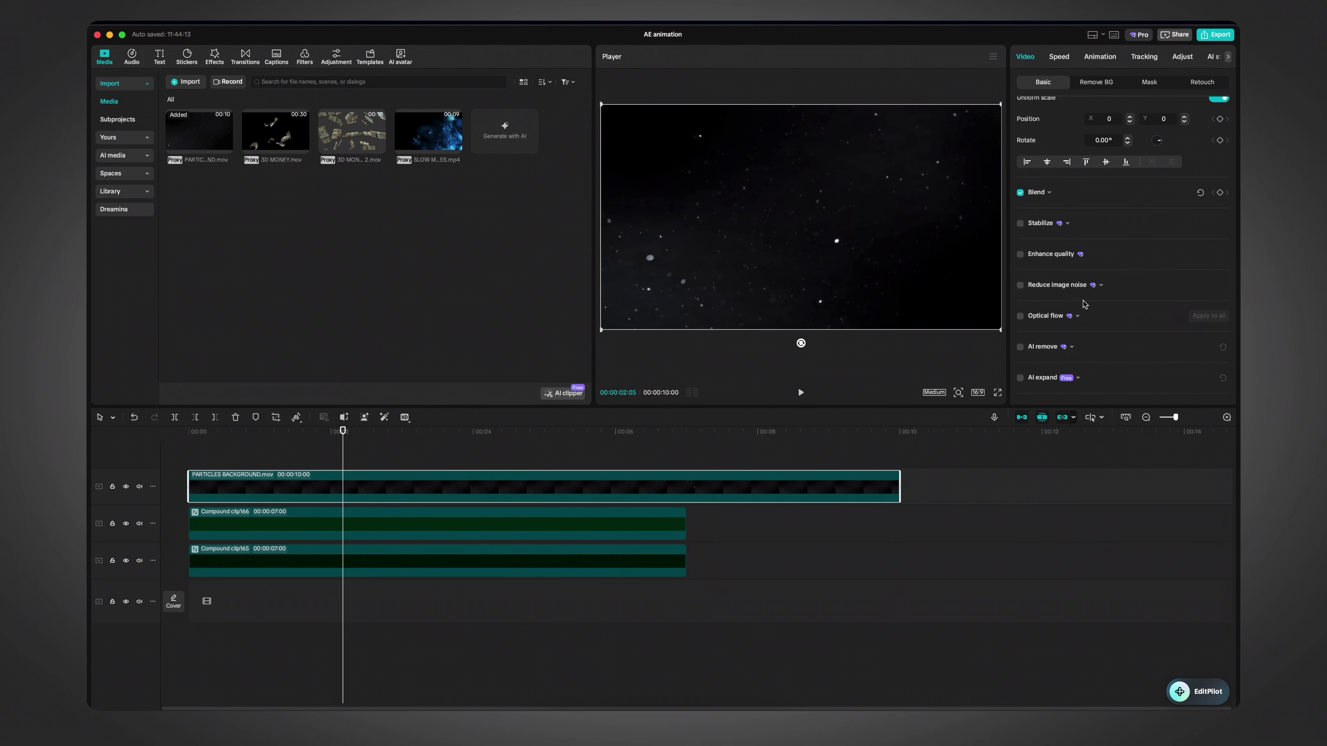
pyautogui.click(1117, 213)
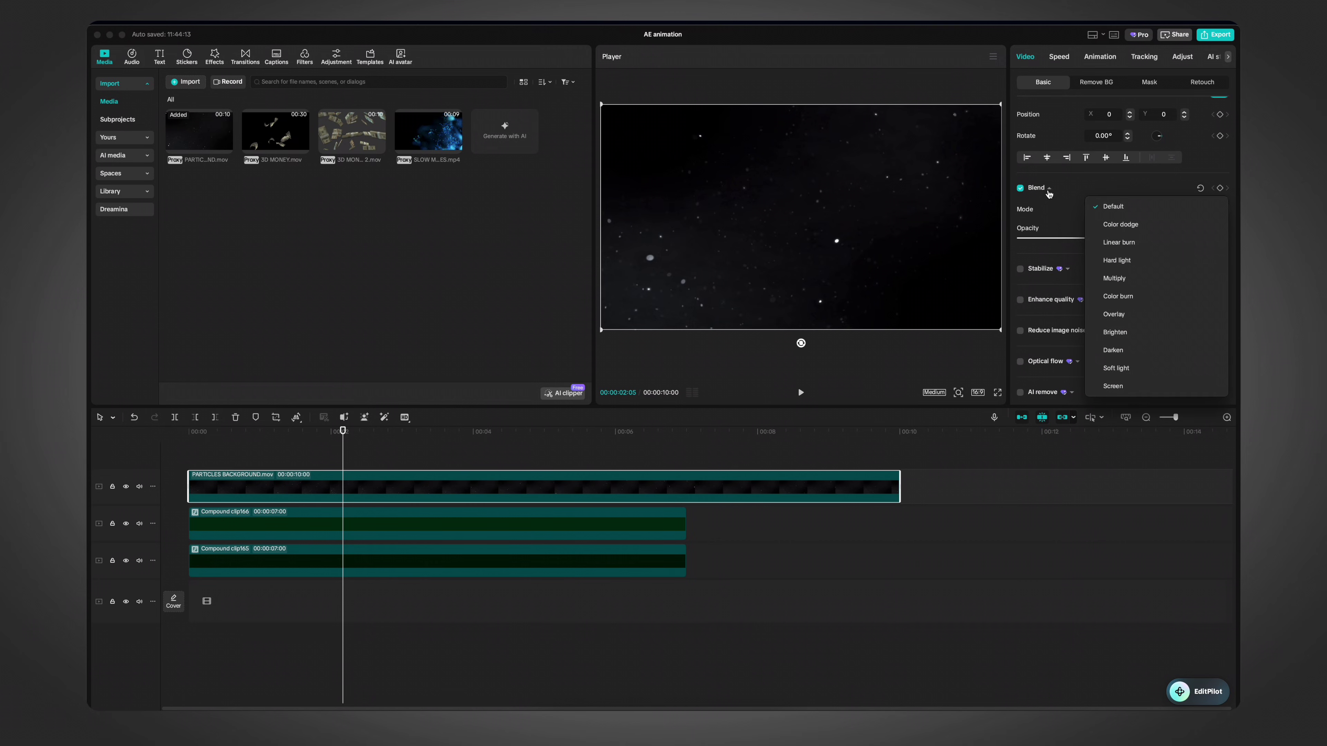
pyautogui.click(1120, 393)
pyautogui.moveTo(1147, 240); pyautogui.dragTo(1094, 240)
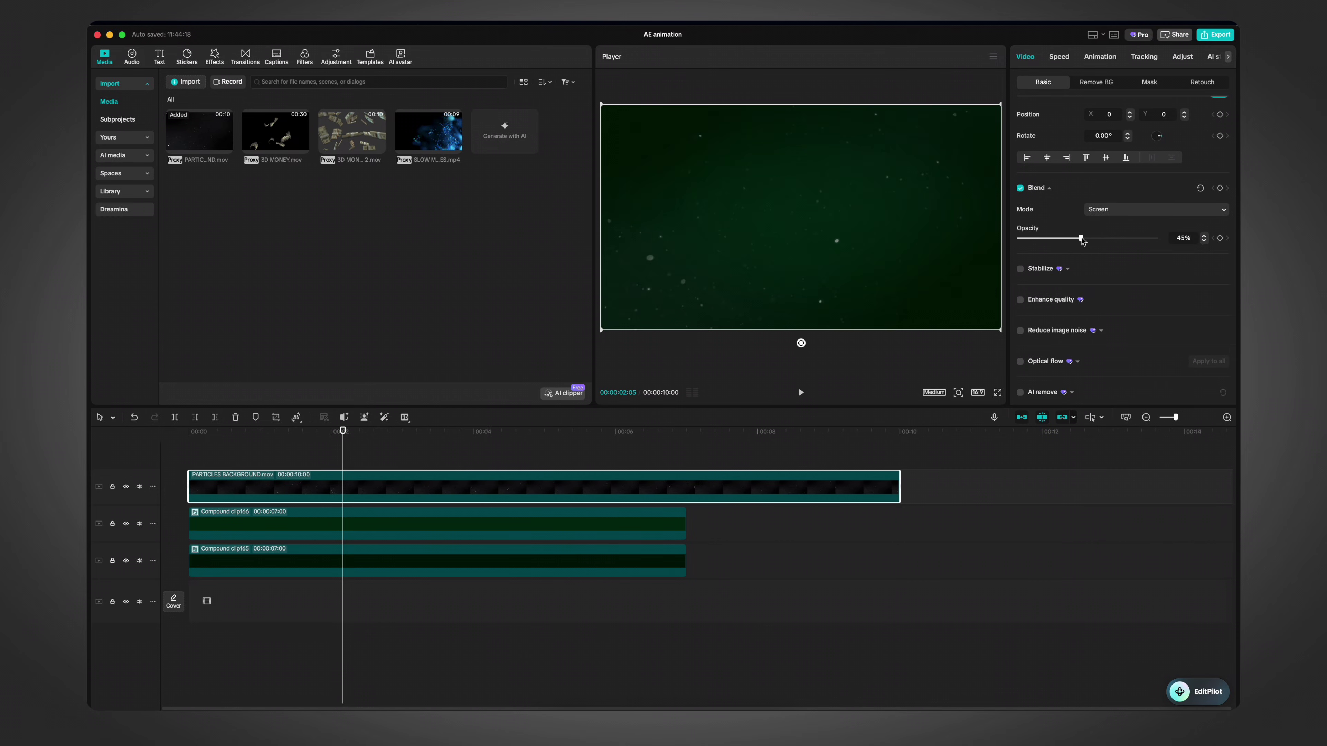
# Step: Return the particles background clip's blend mode to Default and fine-tune its opacity
pyautogui.click(1112, 210)
pyautogui.click(1097, 204)
pyautogui.scroll(1, 1049, 240)
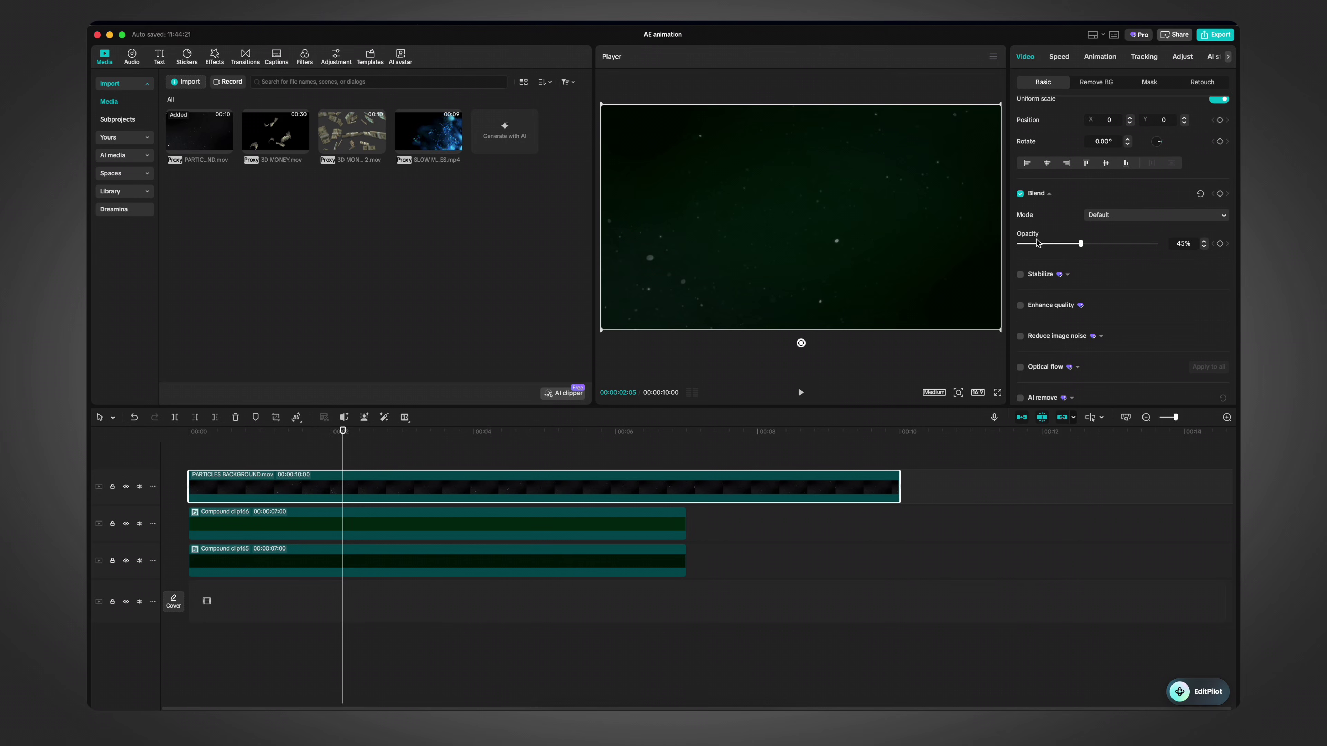
pyautogui.moveTo(1072, 250)
pyautogui.mouseDown()
pyautogui.moveTo(1149, 249)
pyautogui.moveTo(1069, 251)
pyautogui.mouseUp()
# Step: Shorten the particles background clip to 7 seconds and place the SLOW MOTION PARTICLES.mp4 clip on a track above it
pyautogui.click(690, 483)
pyautogui.press('Delete')
pyautogui.moveTo(433, 133); pyautogui.dragTo(208, 458)
# Step: Trim the empty opening and the excess end of the slow motion particles clip so it starts at zero and lasts 7 seconds
pyautogui.moveTo(218, 476)
pyautogui.mouseDown()
pyautogui.moveTo(290, 478)
pyautogui.moveTo(224, 478)
pyautogui.mouseUp()
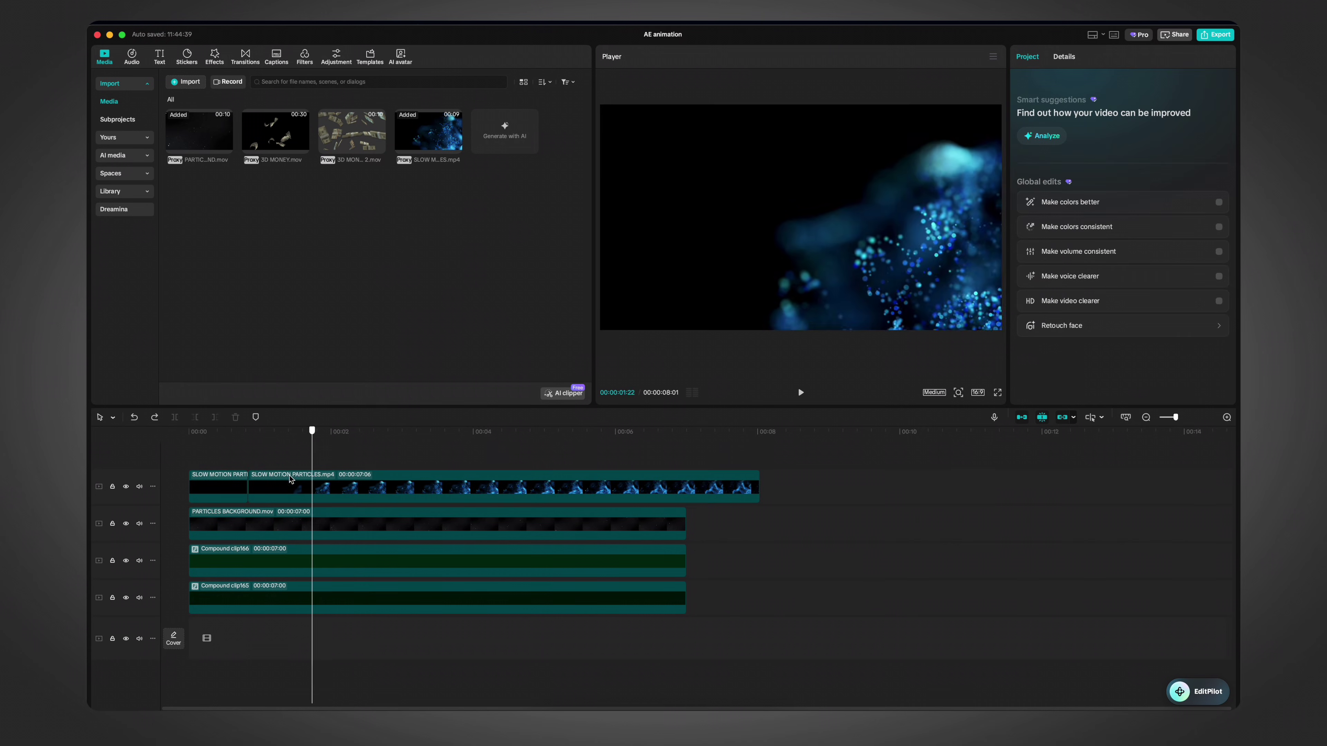
pyautogui.click(225, 483)
pyautogui.press('Delete')
pyautogui.moveTo(356, 498); pyautogui.dragTo(228, 498)
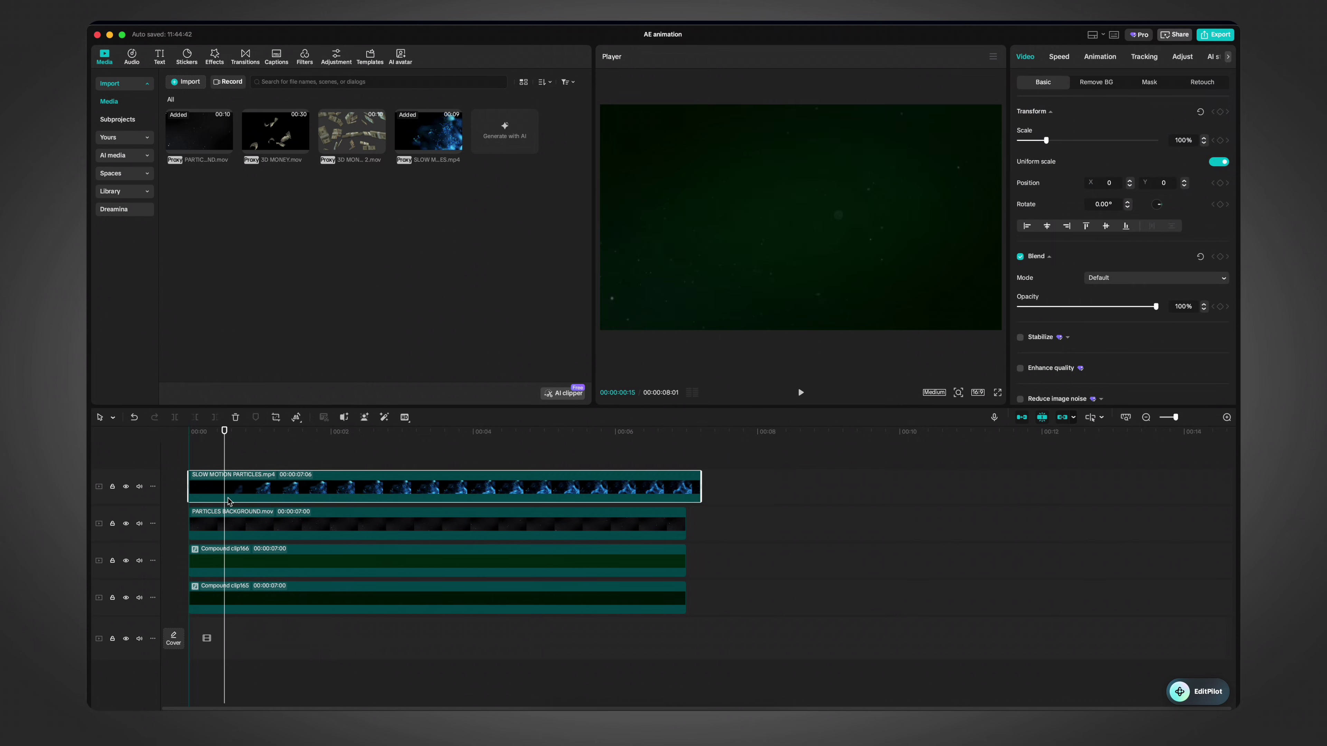
pyautogui.moveTo(700, 488); pyautogui.dragTo(686, 488)
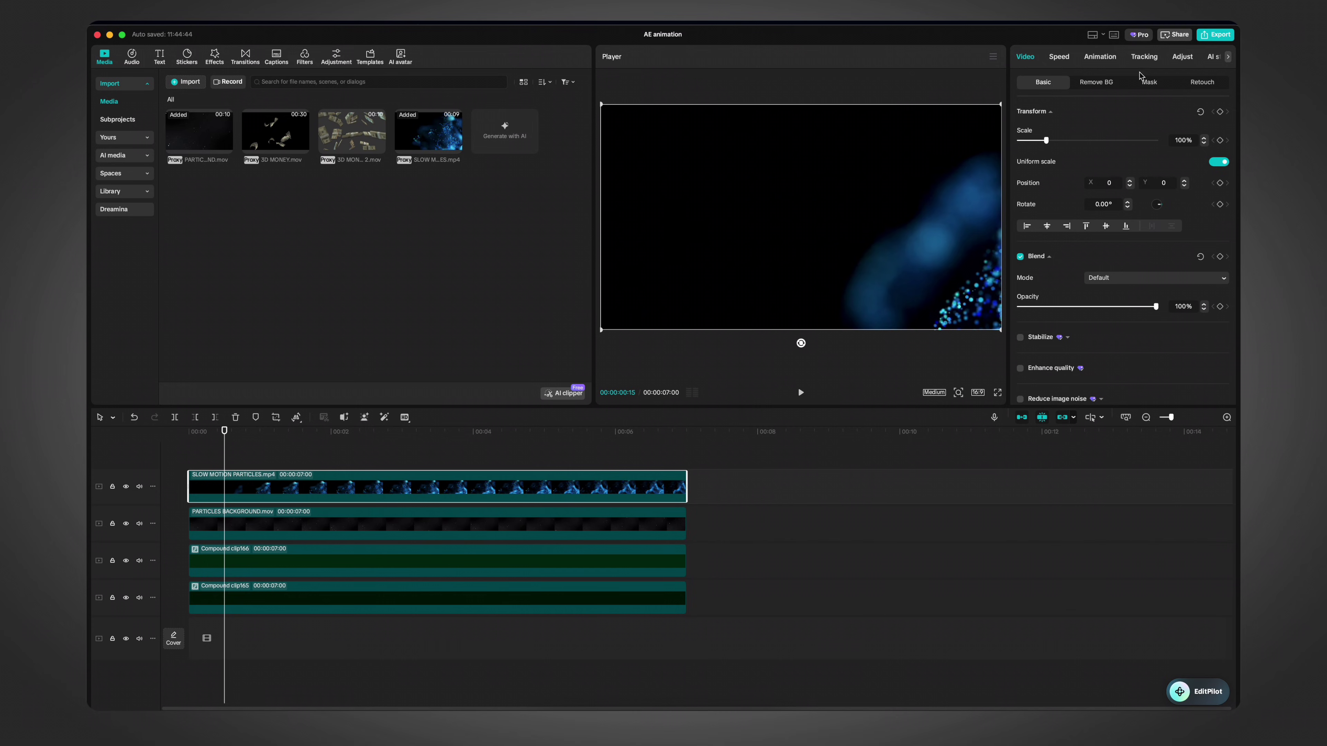
# Step: Raise the green colour curve of the slow motion particles clip to turn its blue particles green
pyautogui.click(1183, 56)
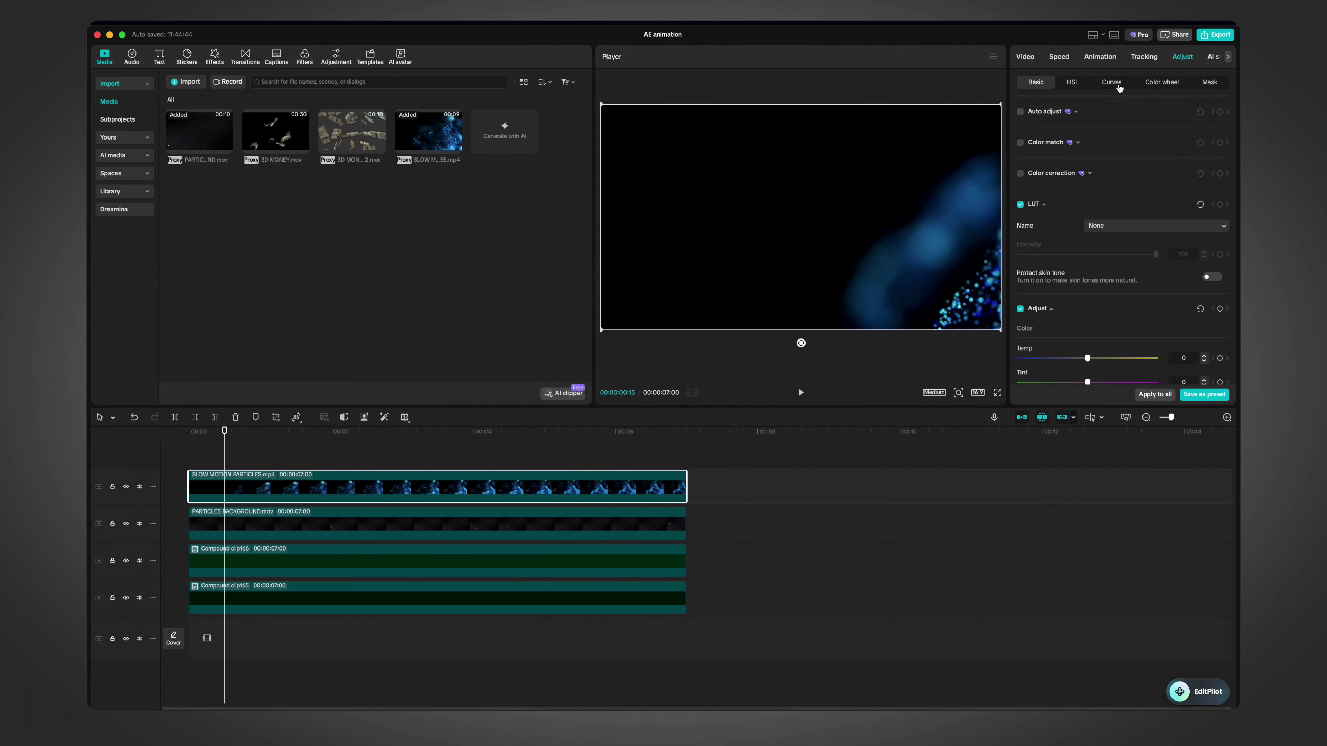
pyautogui.click(1112, 82)
pyautogui.scroll(-3, 1158, 273)
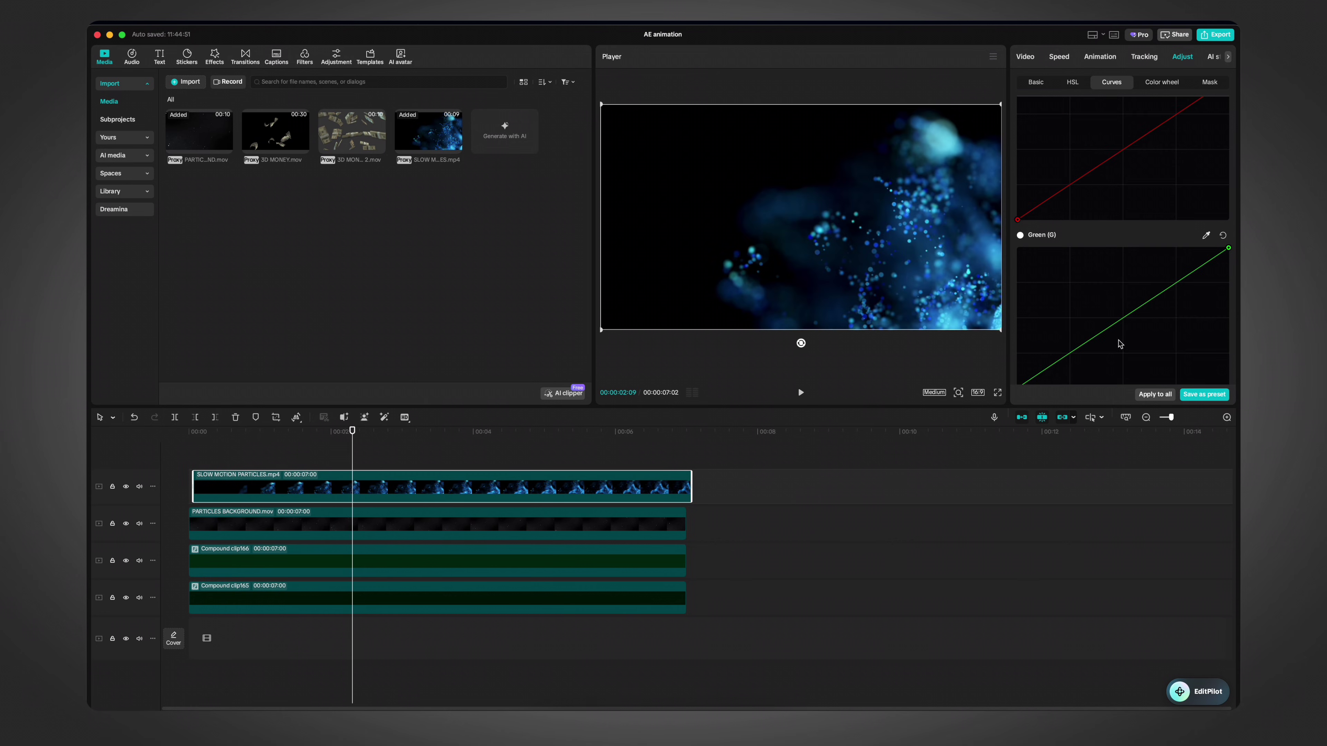
pyautogui.moveTo(1121, 319); pyautogui.dragTo(1065, 296)
# Step: Lower the slow motion particles clip's opacity to about 32% and give it a lightening blend mode
pyautogui.click(1025, 57)
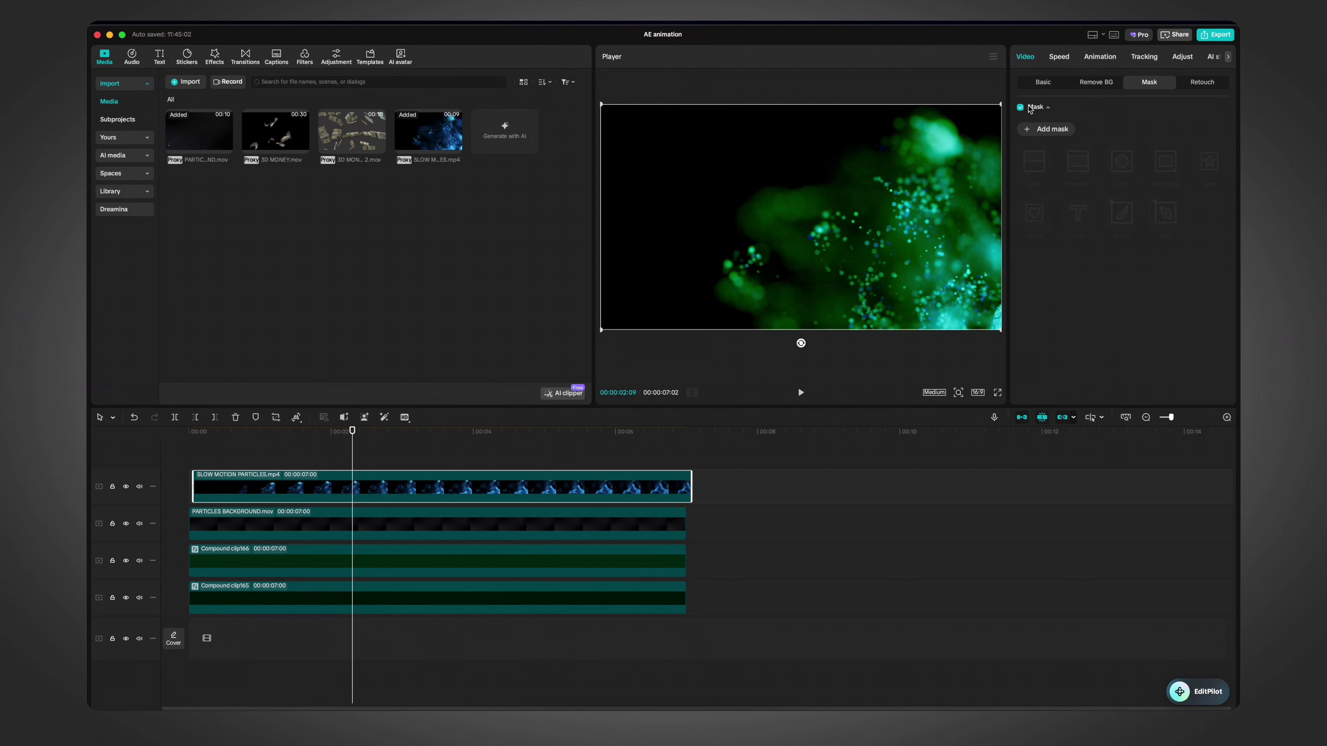
pyautogui.click(1048, 129)
pyautogui.click(1059, 81)
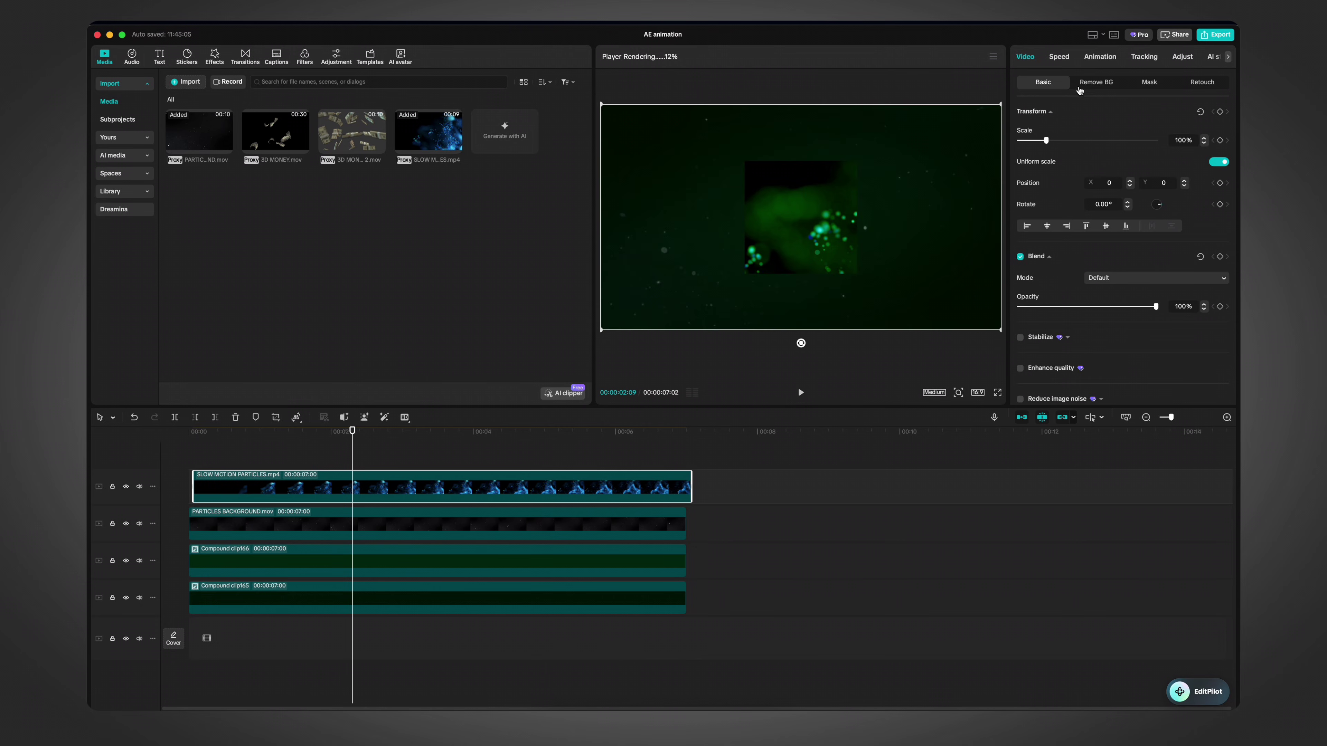
pyautogui.scroll(-1, 1112, 246)
pyautogui.moveTo(1155, 260); pyautogui.dragTo(1065, 270)
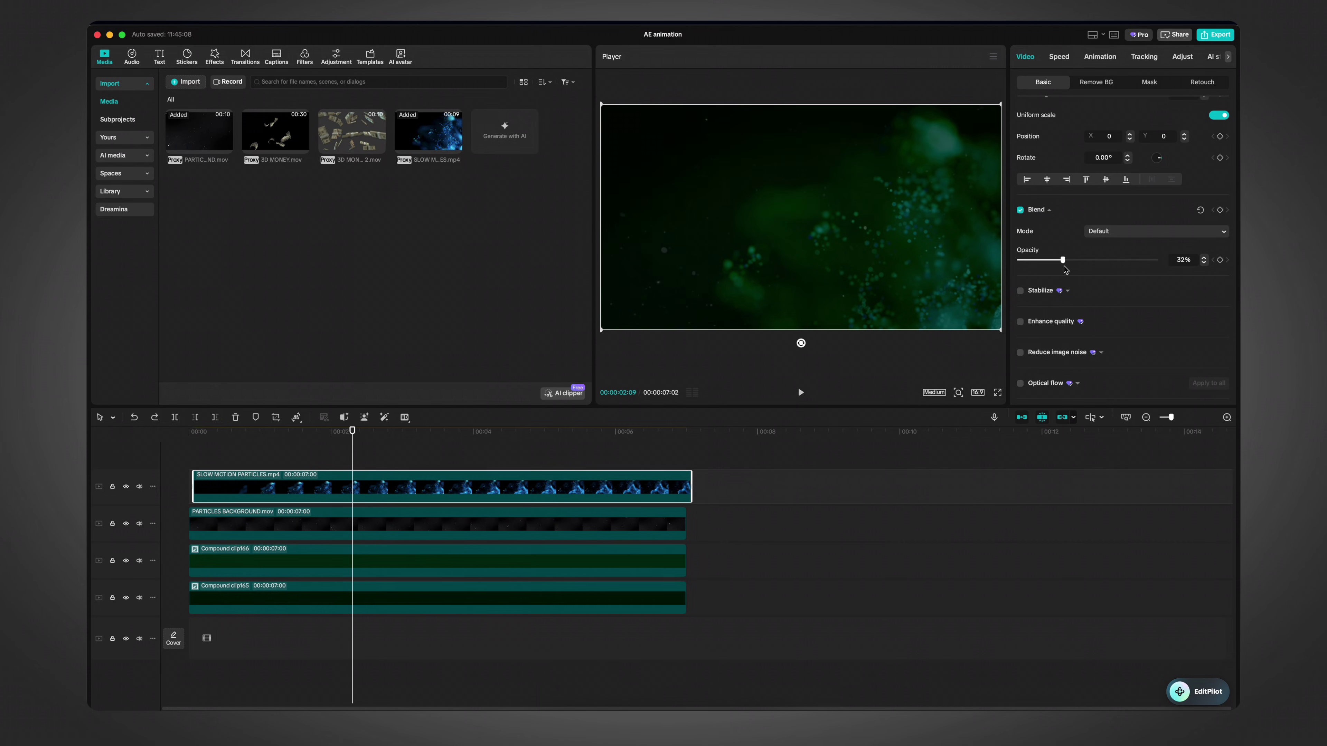
pyautogui.click(1114, 232)
pyautogui.click(1128, 427)
# Step: Add a Split mask to the slow motion particles clip, rotated 137° at about X 380, Y -207, with feather 100
pyautogui.click(1149, 82)
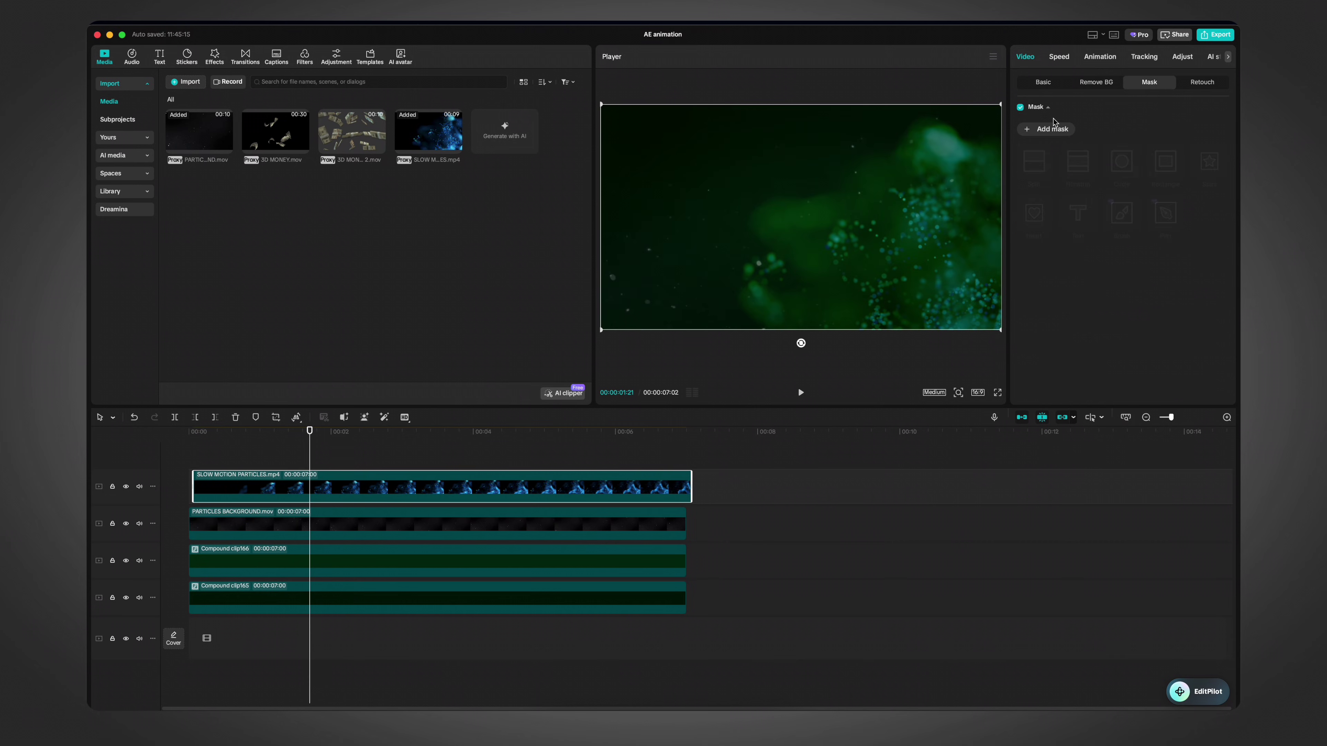
pyautogui.click(1037, 130)
pyautogui.click(1034, 161)
pyautogui.moveTo(800, 230); pyautogui.dragTo(727, 199)
pyautogui.moveTo(819, 173); pyautogui.dragTo(909, 312)
pyautogui.moveTo(867, 255)
pyautogui.mouseDown()
pyautogui.moveTo(880, 261)
pyautogui.moveTo(871, 252)
pyautogui.mouseUp()
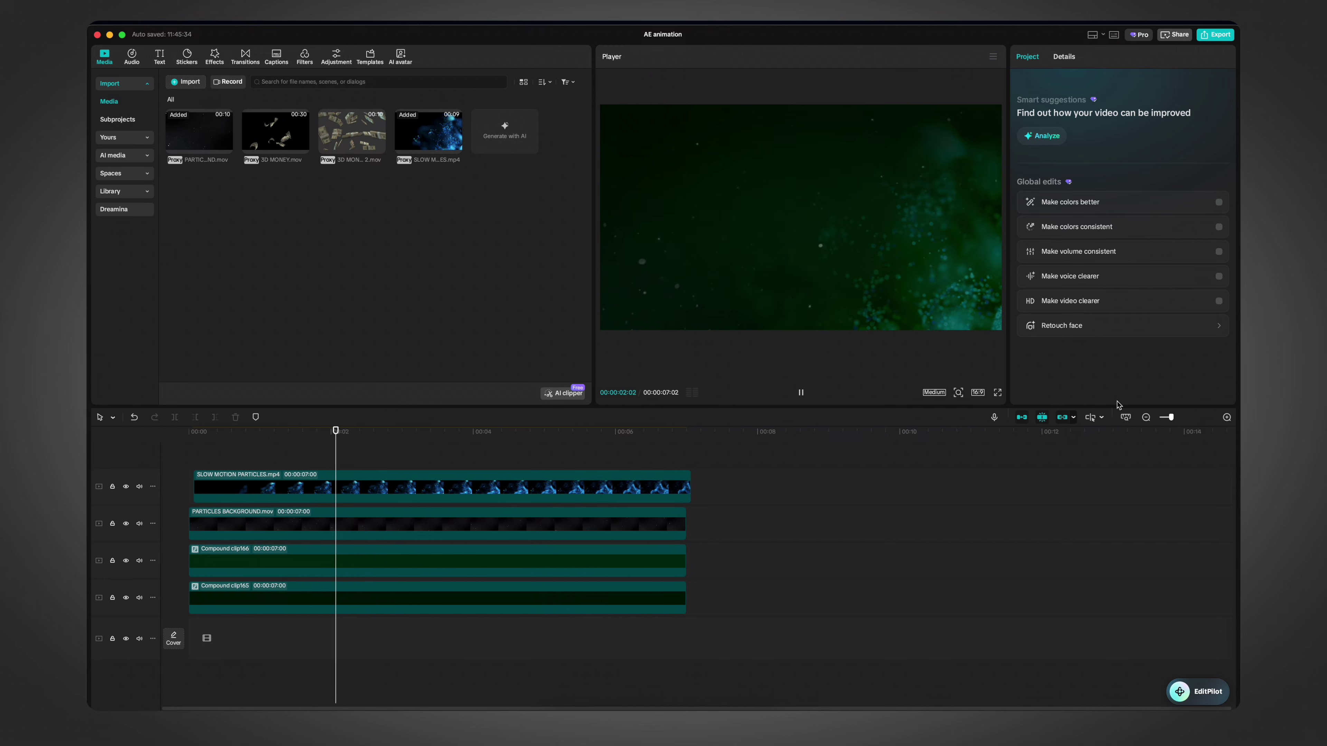
# Step: Play back the layered background and align the slow motion particles clip with the start of the timeline
pyautogui.press('space')
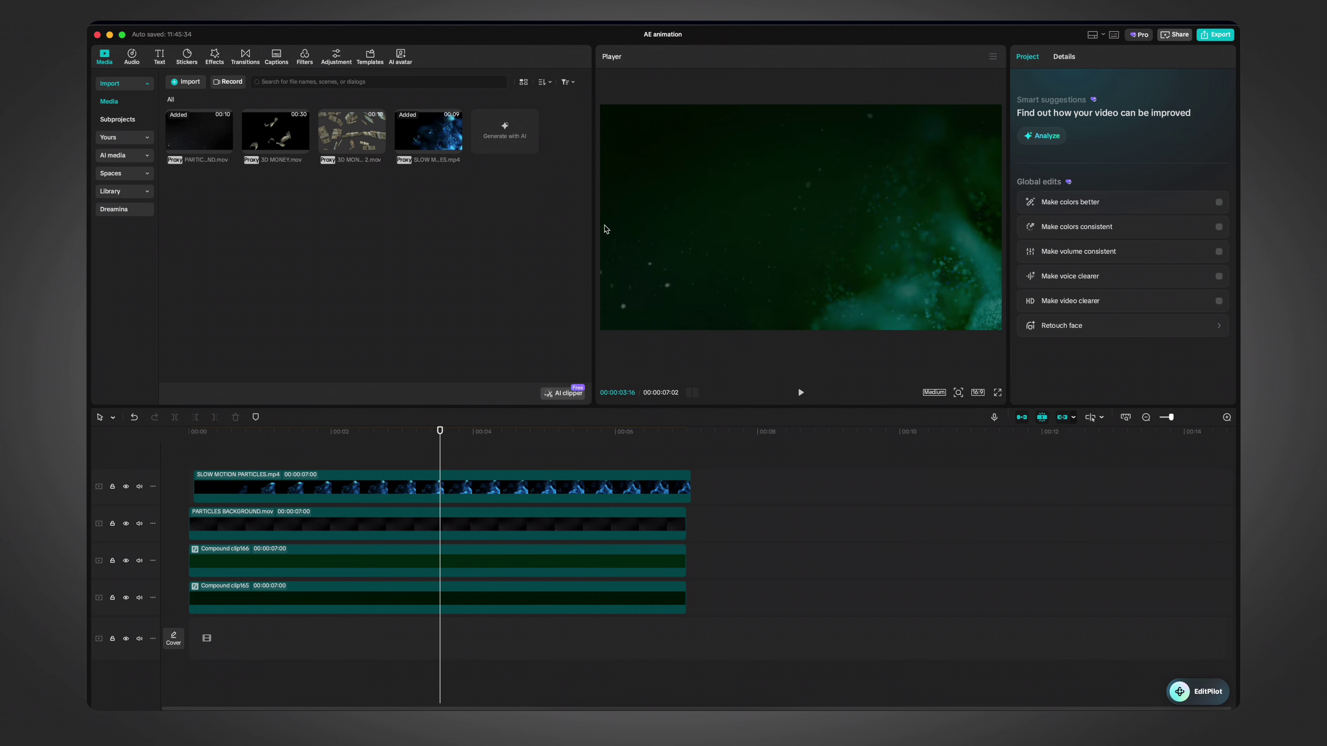
pyautogui.press('space')
pyautogui.press('space')
pyautogui.moveTo(512, 492); pyautogui.dragTo(506, 492)
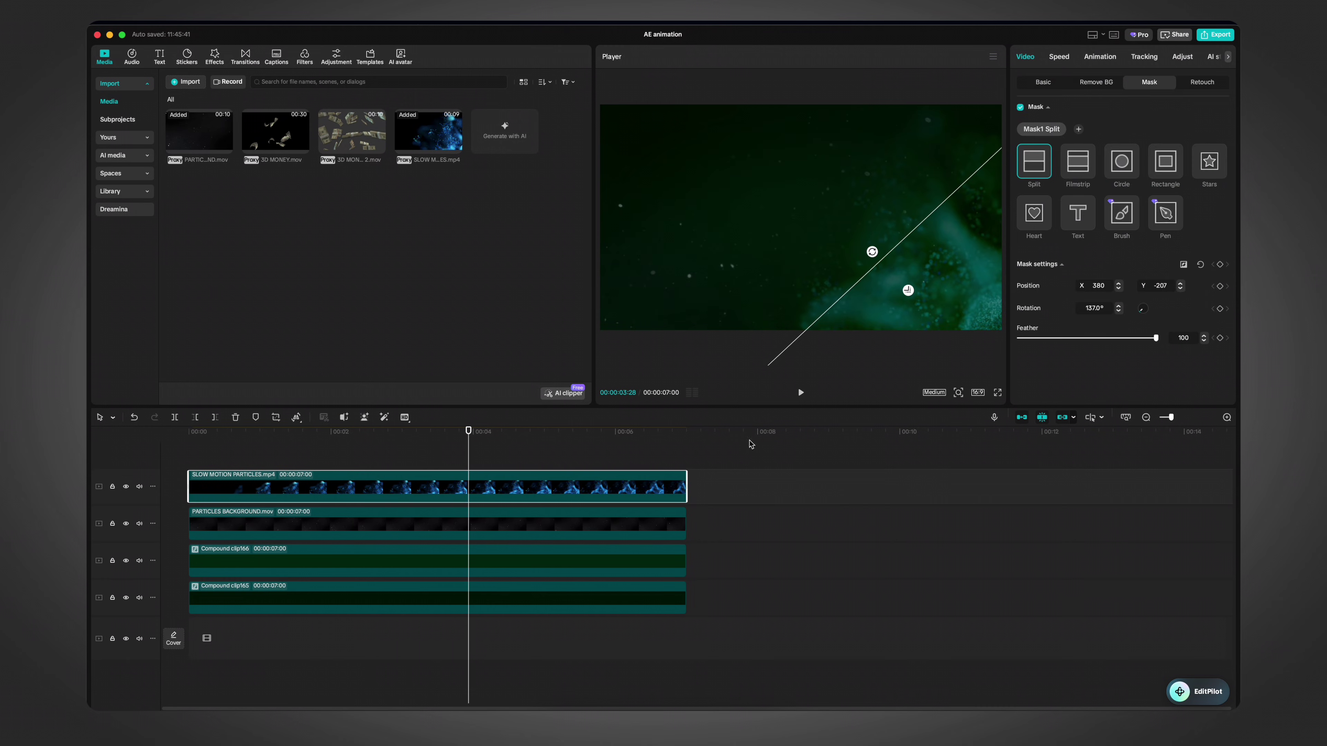
# Step: Combine the four background layers into one compound clip and place it on the main track
pyautogui.moveTo(570, 448); pyautogui.dragTo(332, 639)
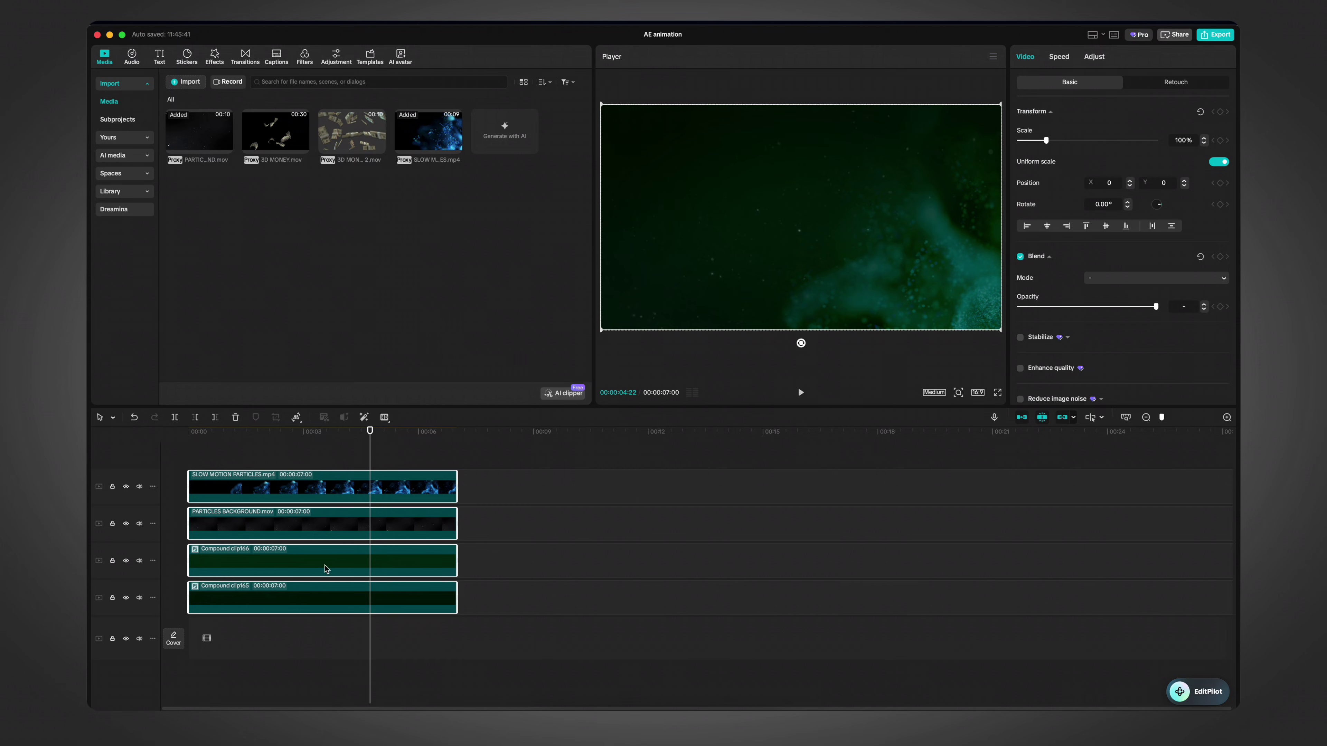
pyautogui.hotkey('alt', 'g')
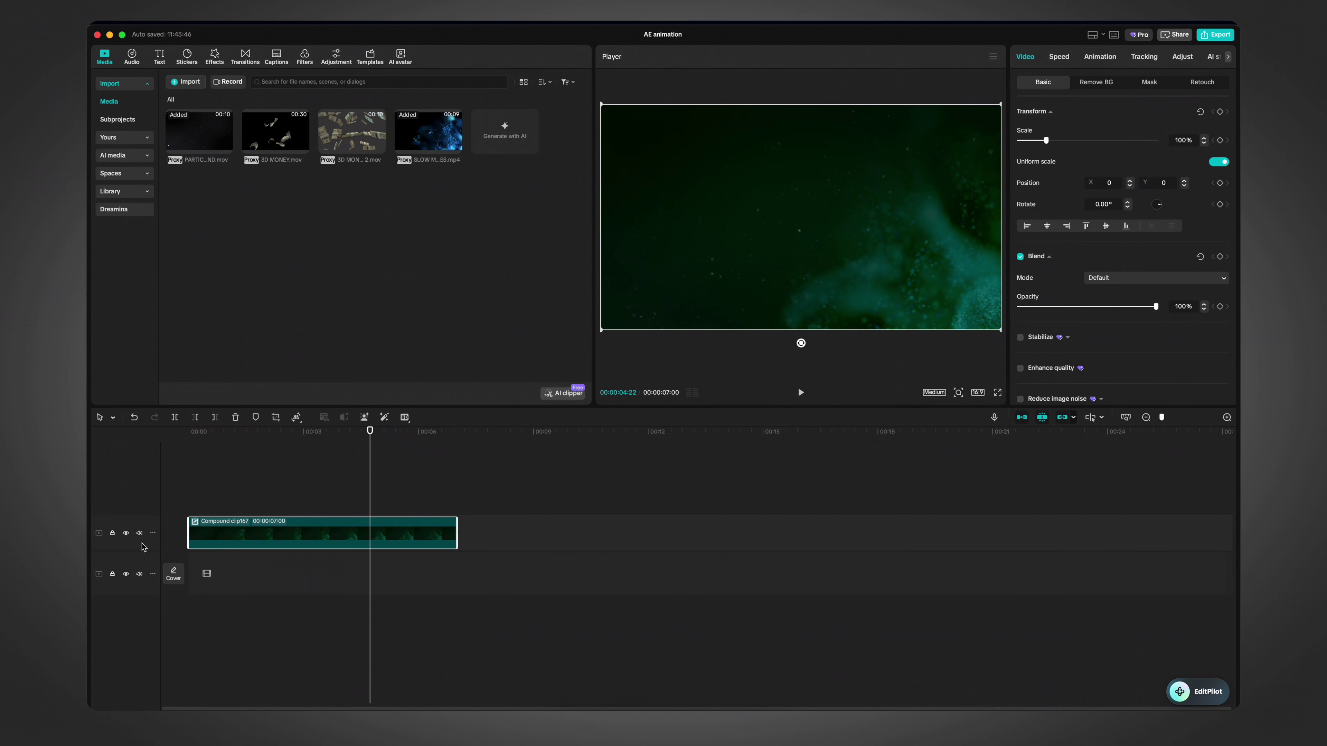
pyautogui.moveTo(241, 540); pyautogui.dragTo(234, 572)
pyautogui.click(321, 542)
pyautogui.press('Home')
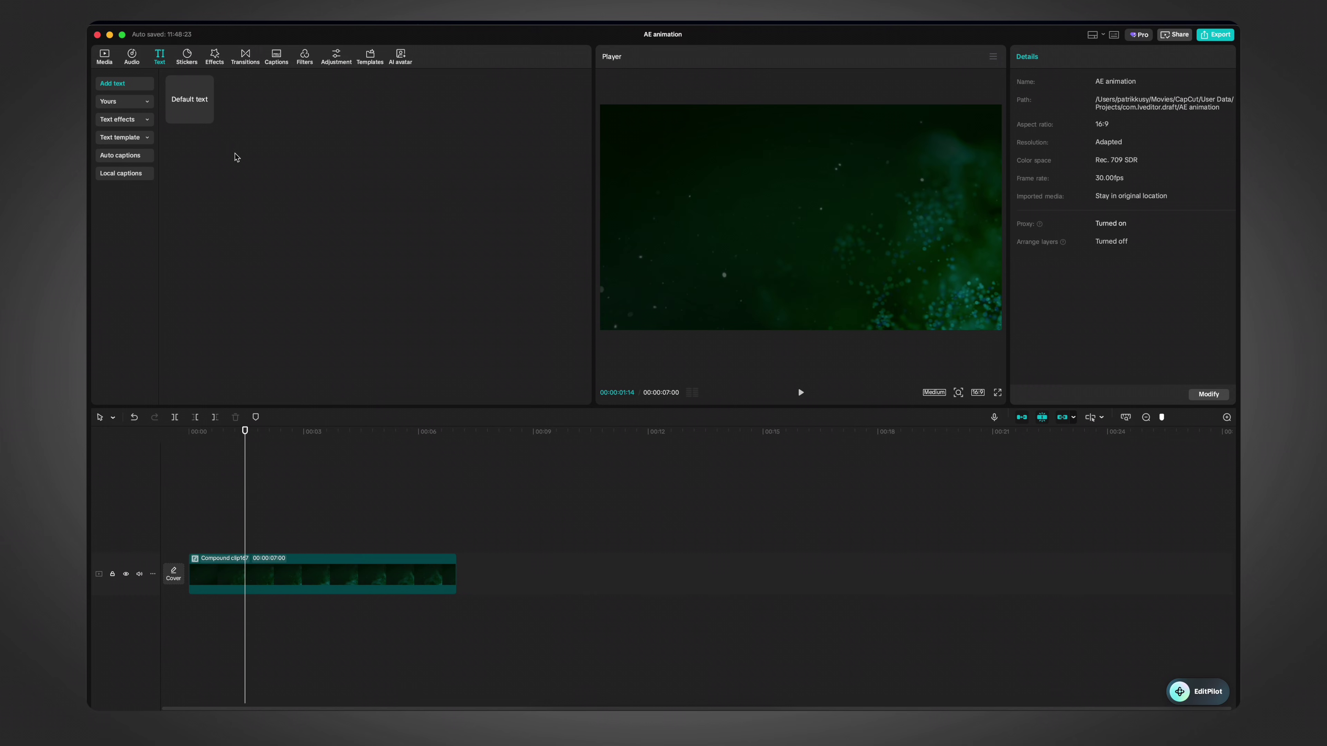
# Step: Add a default text layer matching the background clip's 7-second length, clear its text and set the font size to 300
pyautogui.click(206, 116)
pyautogui.moveTo(361, 543); pyautogui.dragTo(457, 544)
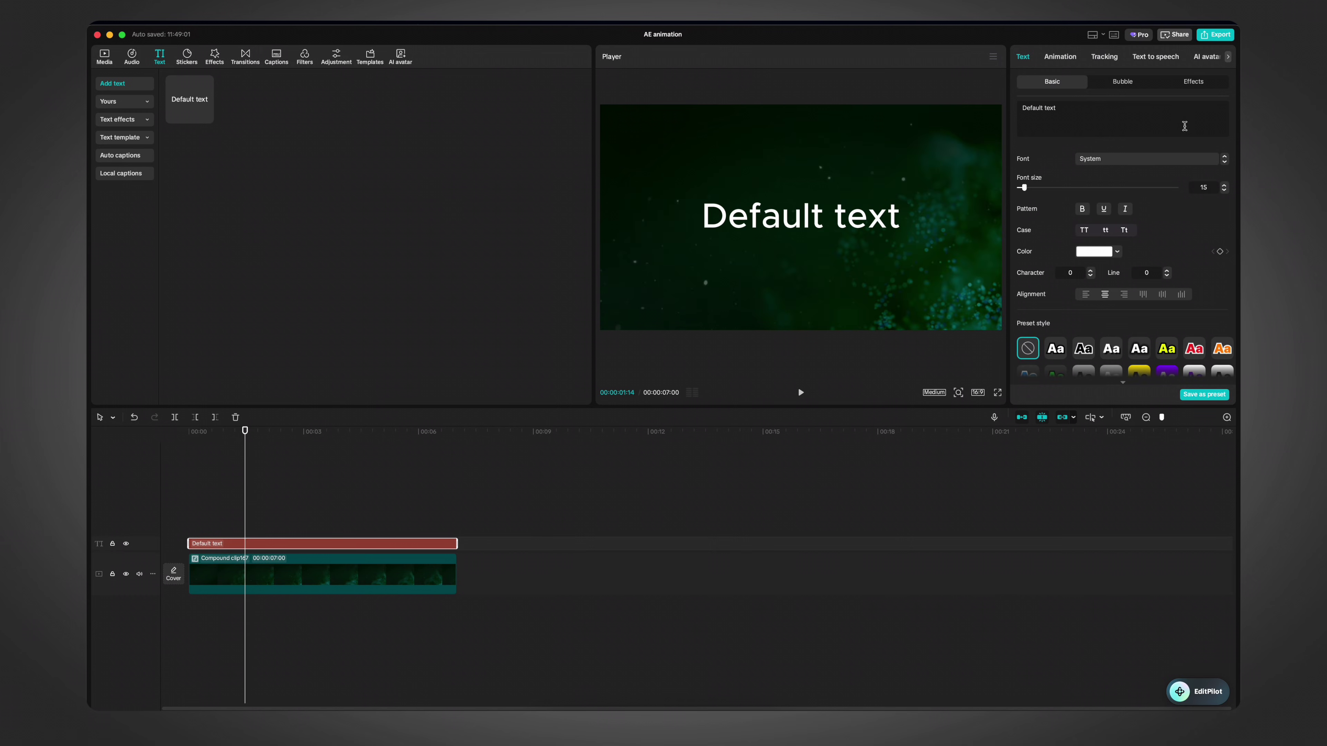
pyautogui.tripleClick(1149, 120)
pyautogui.press('BackSpace')
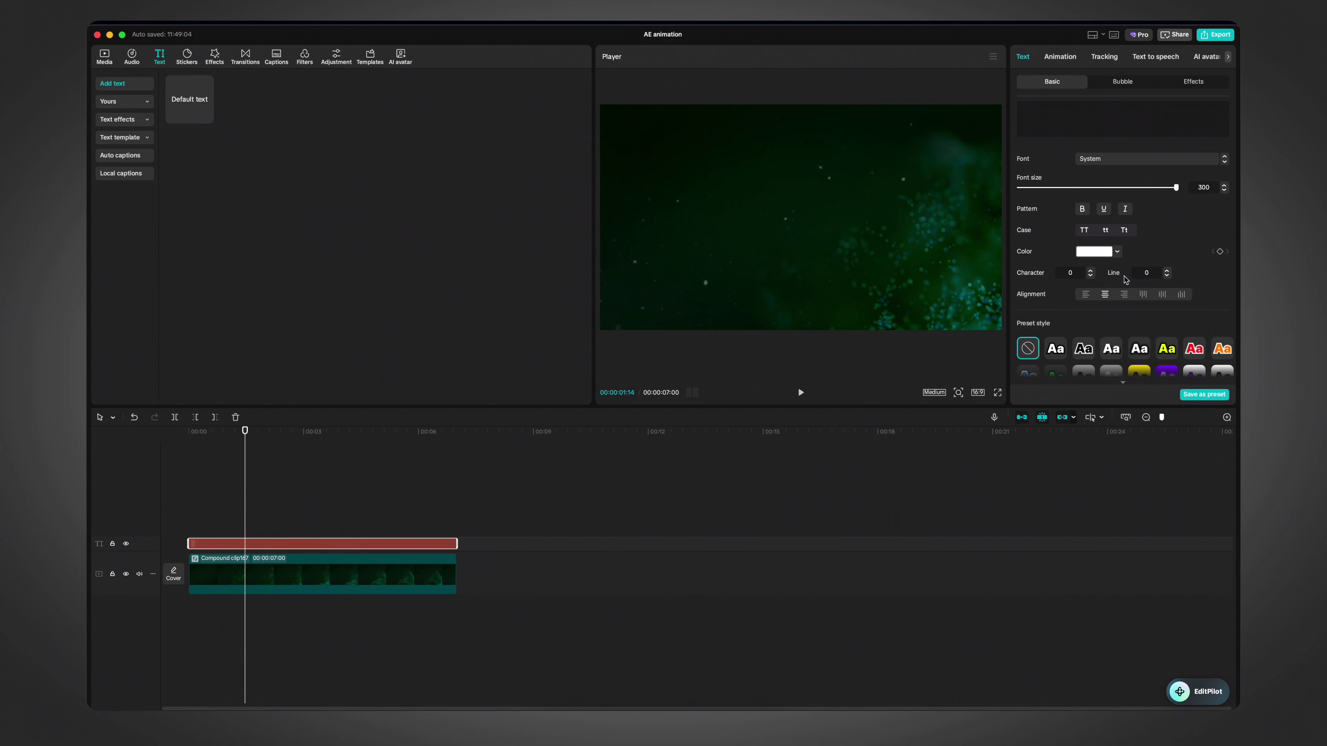
# Step: Fill the empty text layer with a dark green background colour and convert it into a compound clip
pyautogui.scroll(-10, 1039, 193)
pyautogui.click(1021, 148)
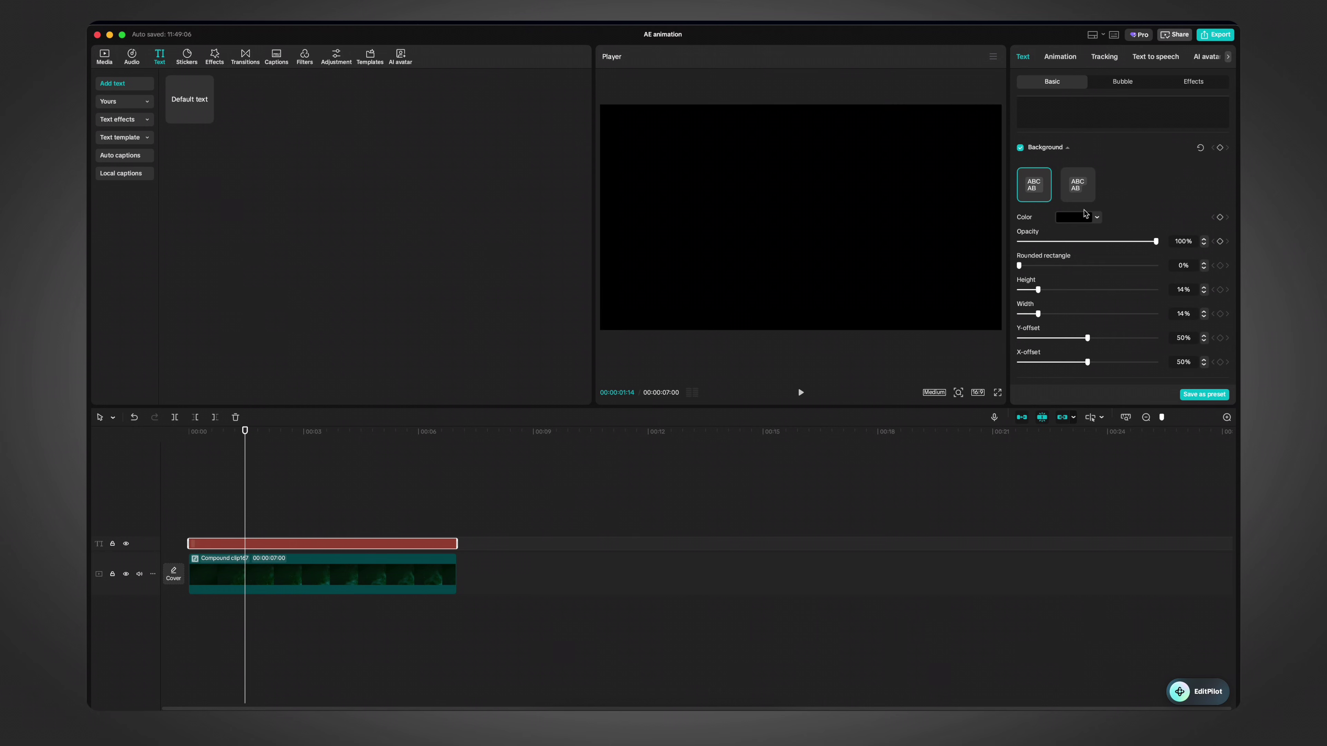
pyautogui.click(1085, 217)
pyautogui.click(1098, 218)
pyautogui.click(1087, 218)
pyautogui.moveTo(1152, 277); pyautogui.dragTo(1197, 296)
pyautogui.click(363, 545)
pyautogui.hotkey('alt', 'g')
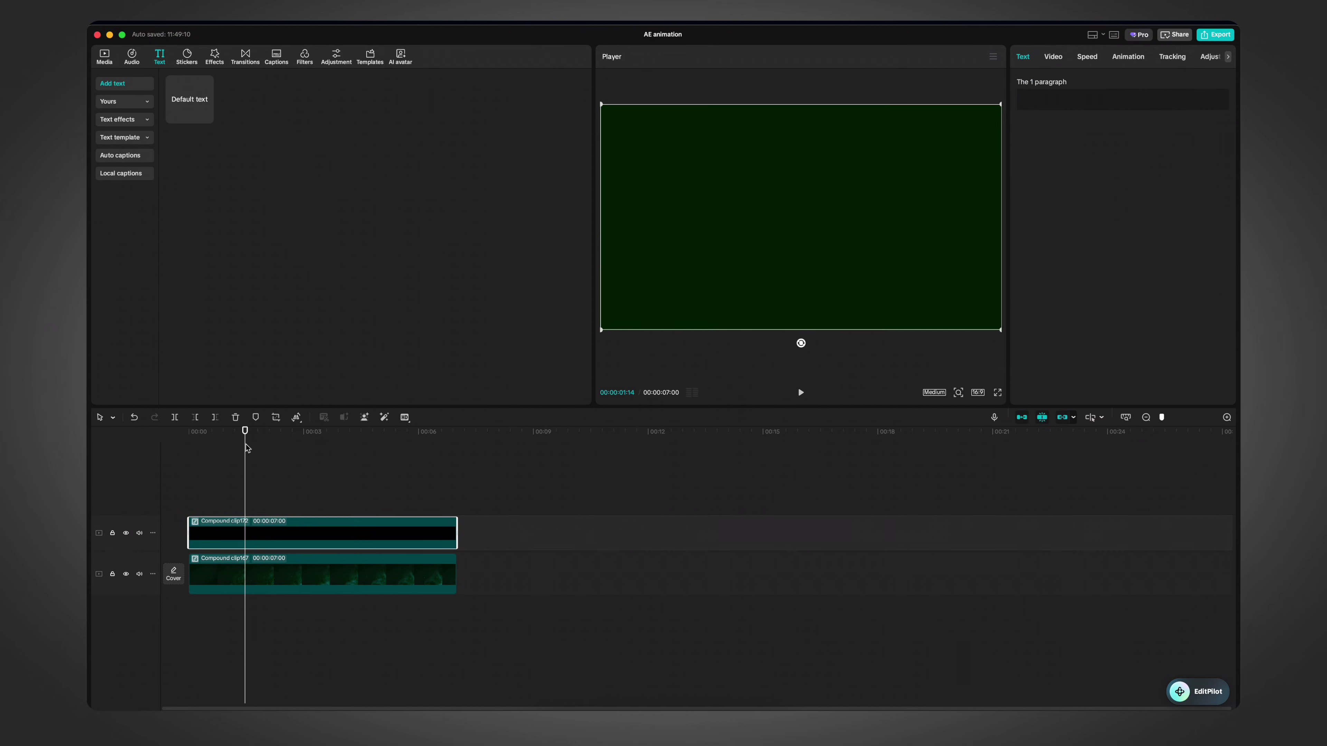
# Step: Add a centred Rectangle mask to the dark green clip, about 989 × 492 in size with round corners of 32
pyautogui.click(1057, 58)
pyautogui.click(1149, 81)
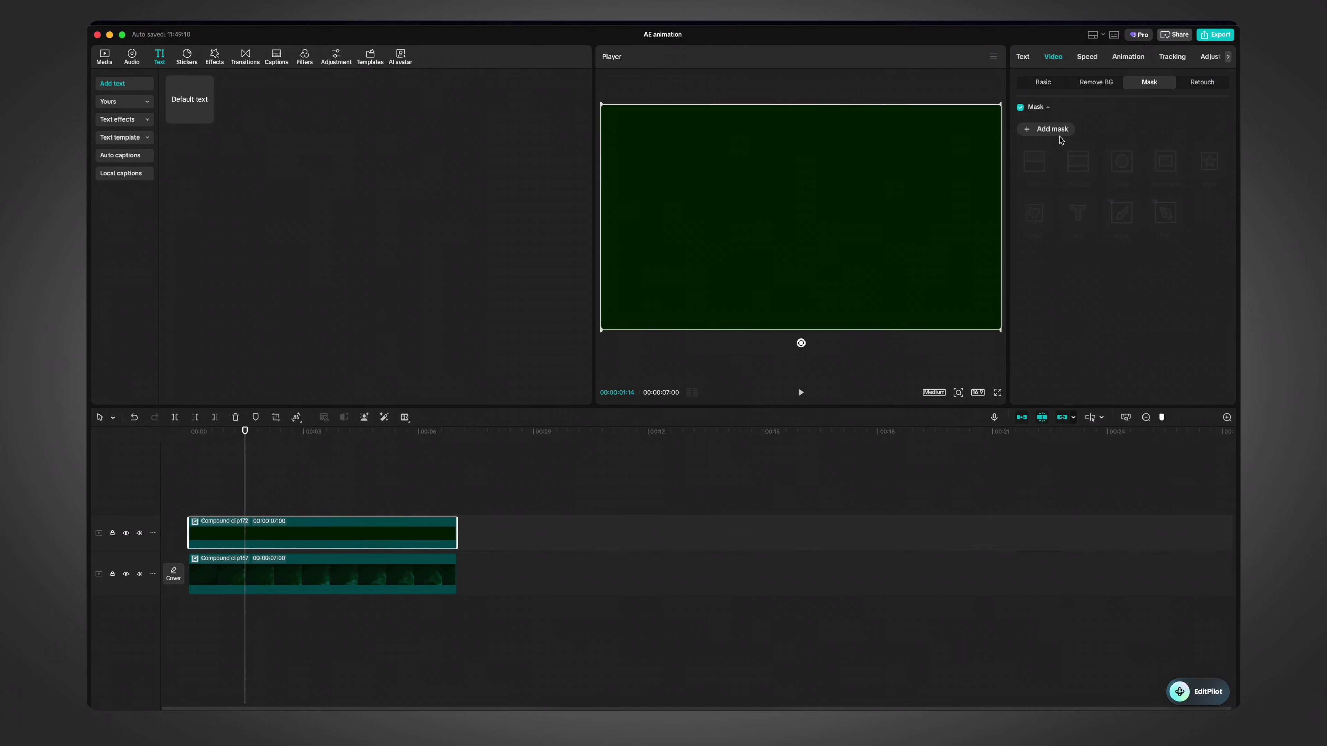
pyautogui.click(1059, 132)
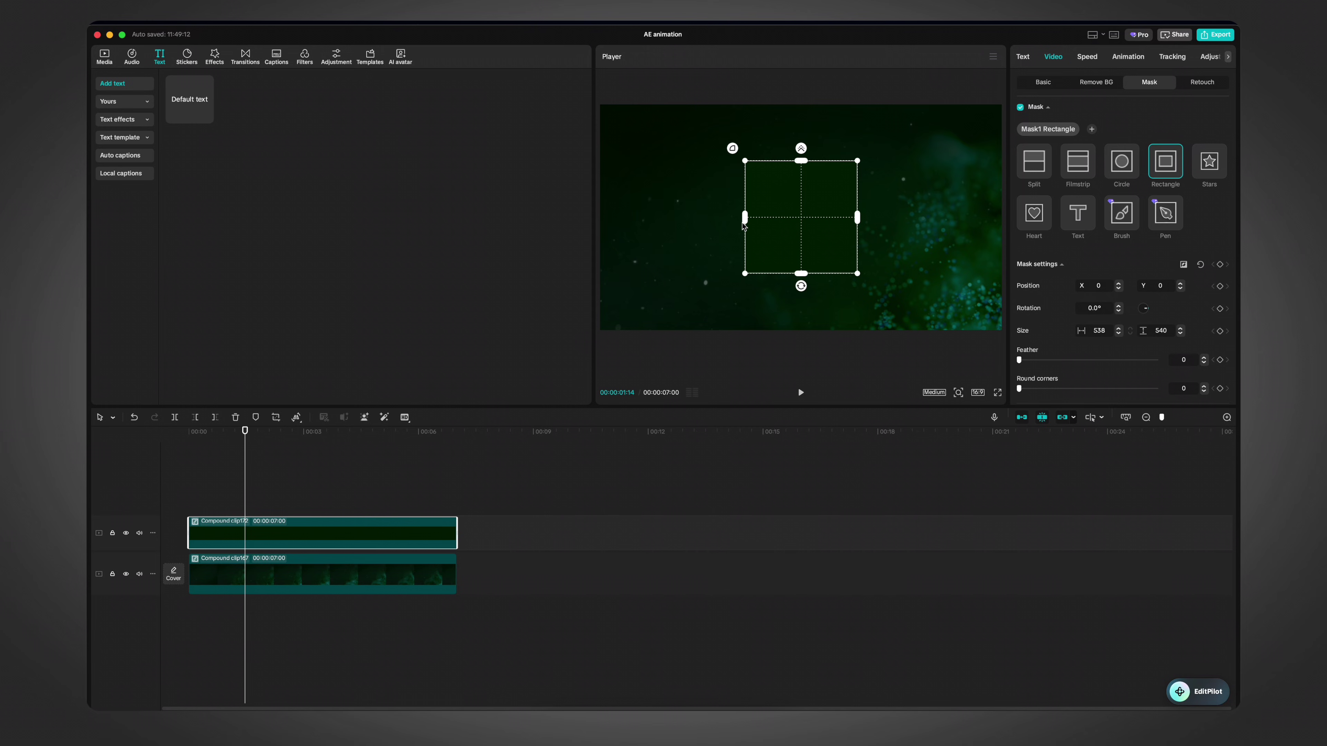
pyautogui.moveTo(745, 217); pyautogui.dragTo(697, 217)
pyautogui.moveTo(680, 146)
pyautogui.mouseDown()
pyautogui.moveTo(598, 175)
pyautogui.moveTo(676, 139)
pyautogui.mouseUp()
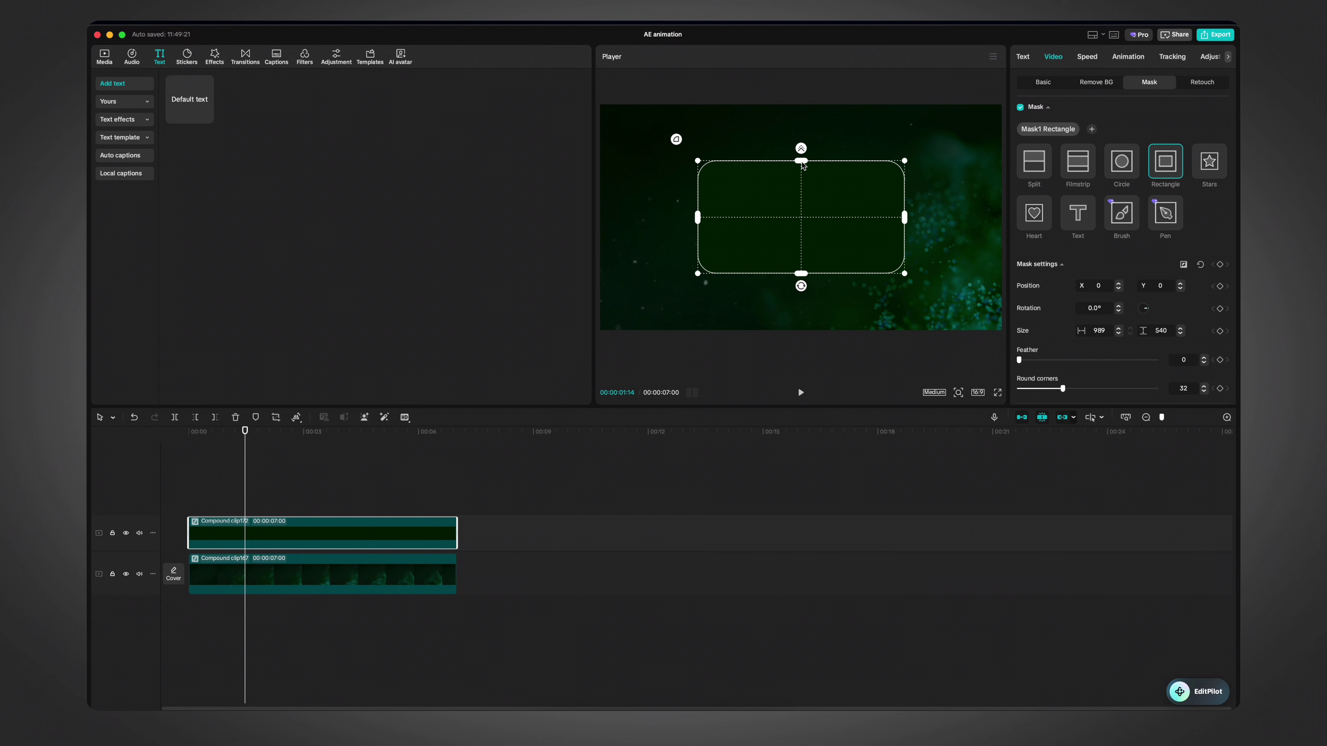
pyautogui.moveTo(801, 162); pyautogui.dragTo(802, 168)
# Step: Duplicate the rounded rectangle clip on a track above and change the copy's background colour to bright green 7BFF5B
pyautogui.moveTo(309, 502); pyautogui.dragTo(241, 506)
pyautogui.click(323, 538)
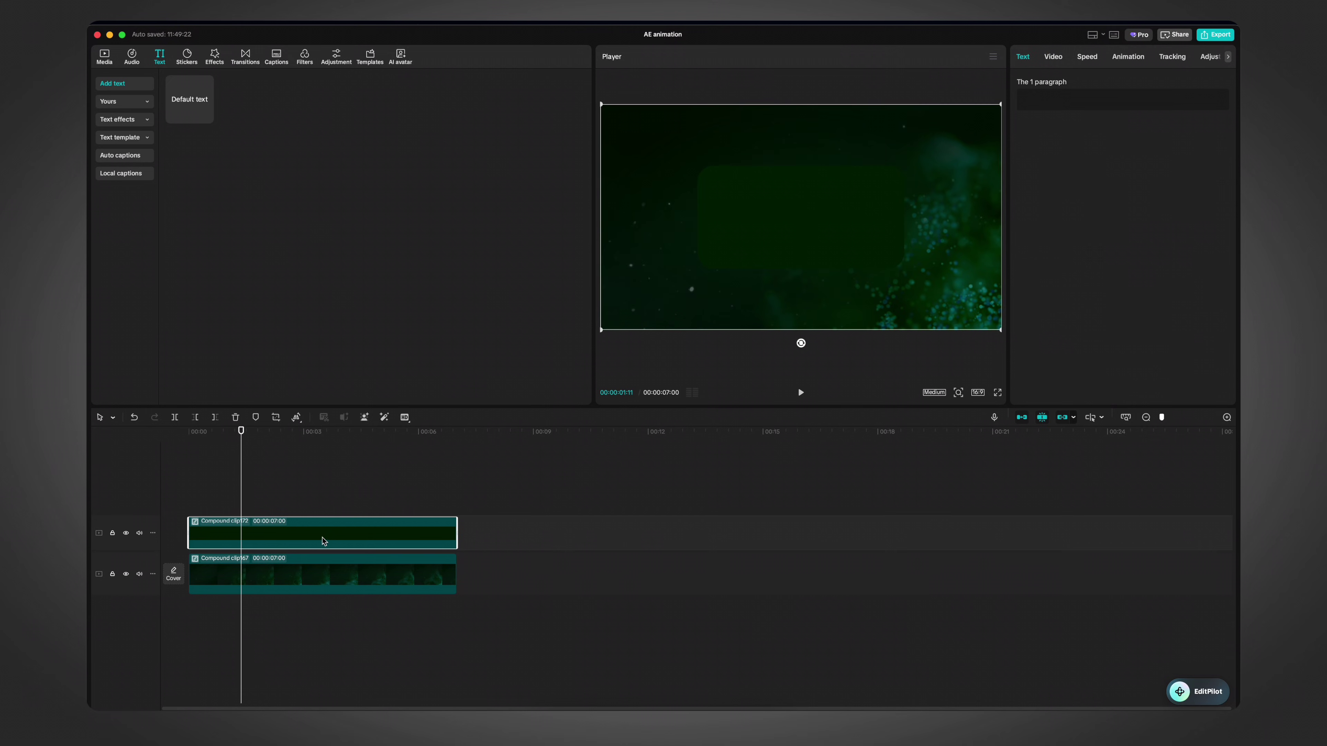
pyautogui.doubleClick(323, 541)
pyautogui.scroll(-5, 1140, 231)
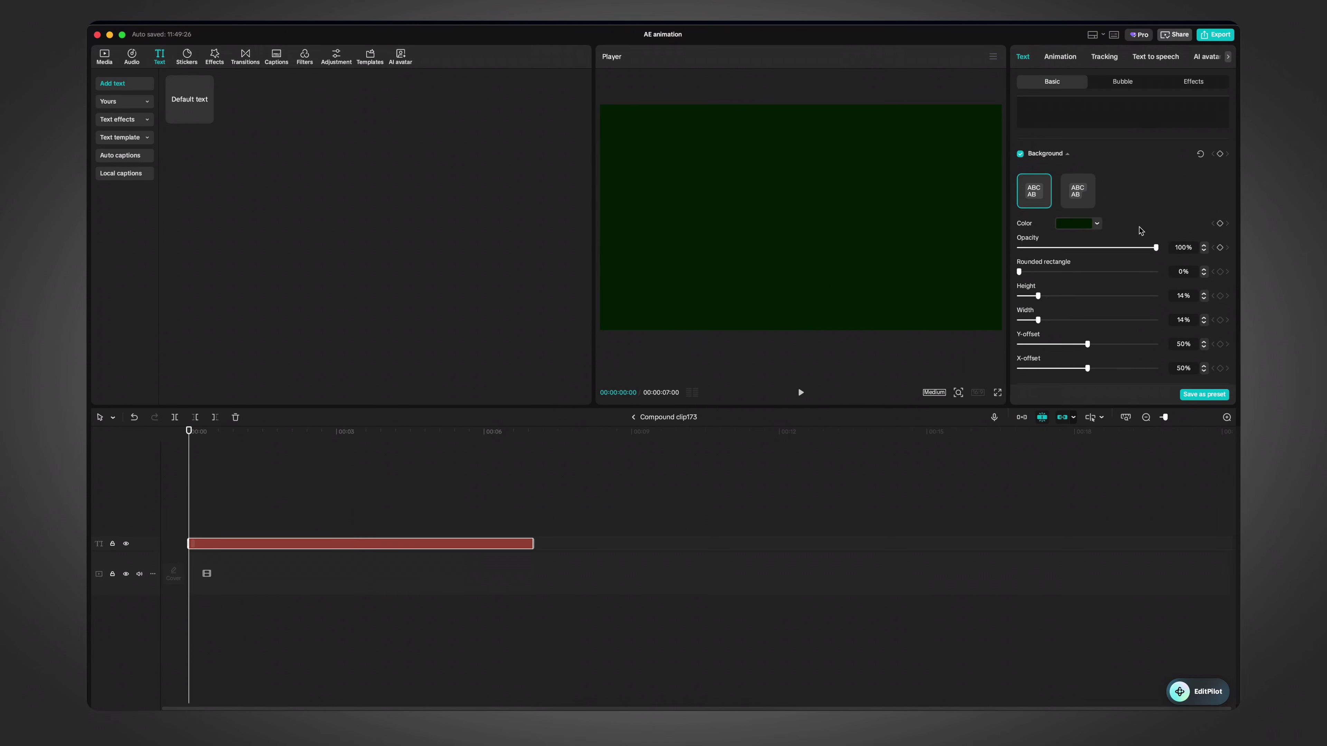
pyautogui.click(1084, 230)
pyautogui.moveTo(1141, 277); pyautogui.dragTo(1110, 238)
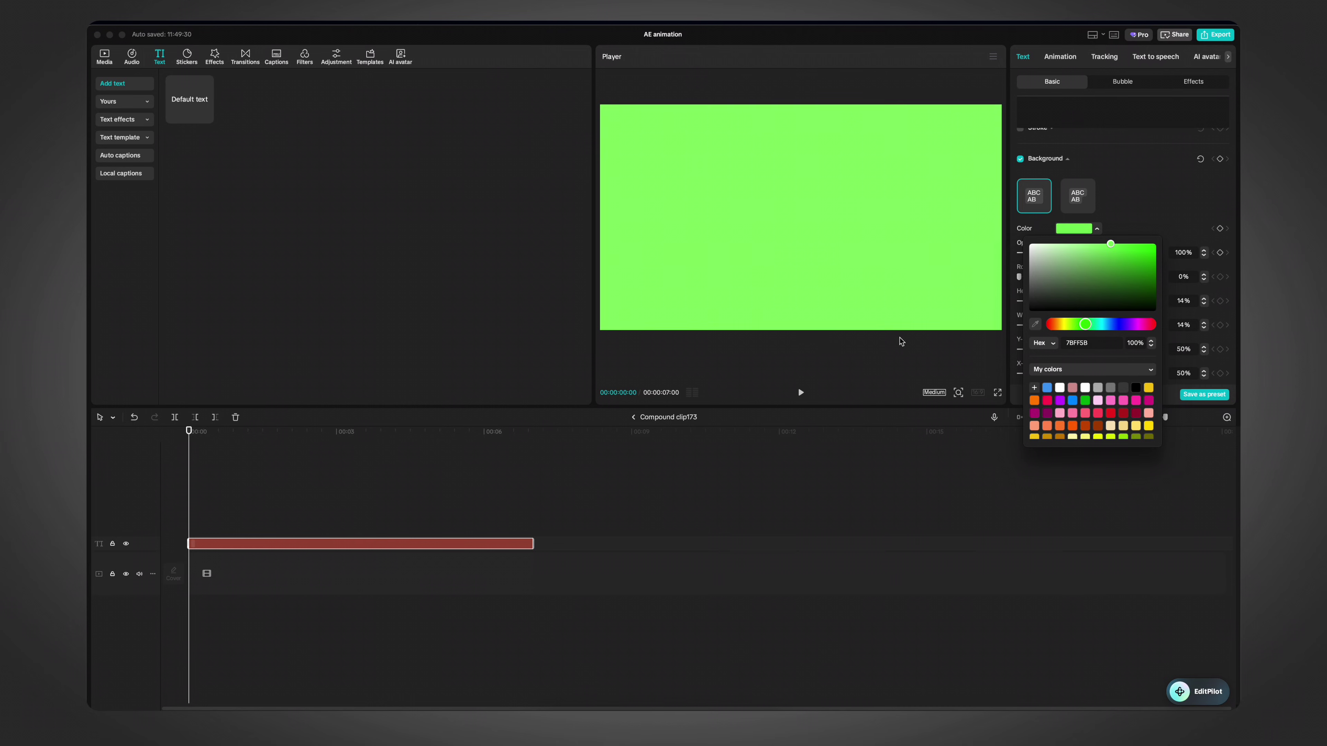
pyautogui.click(630, 418)
pyautogui.click(633, 418)
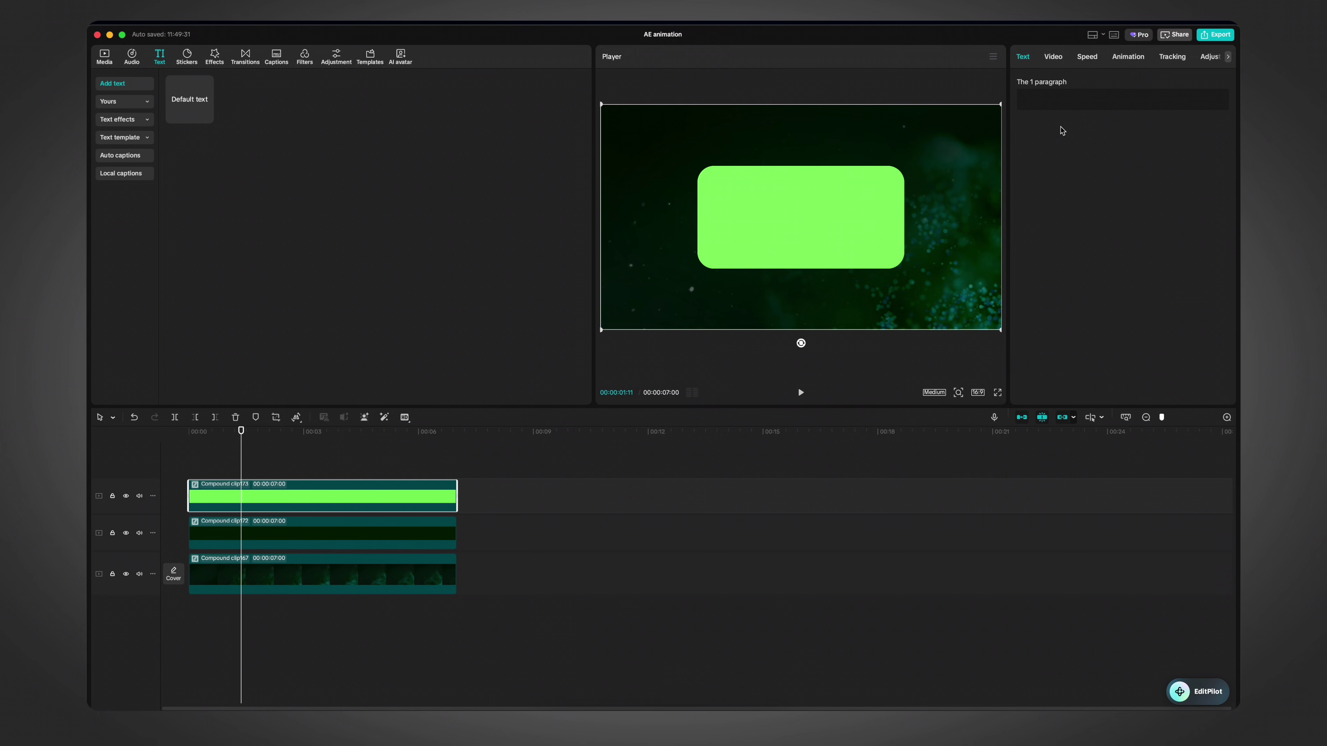
# Step: Nest the bright green rectangle in a compound clip and add a Circle mask at about X -592, Y 449, size 818 × 540, feather 62
pyautogui.click(1054, 56)
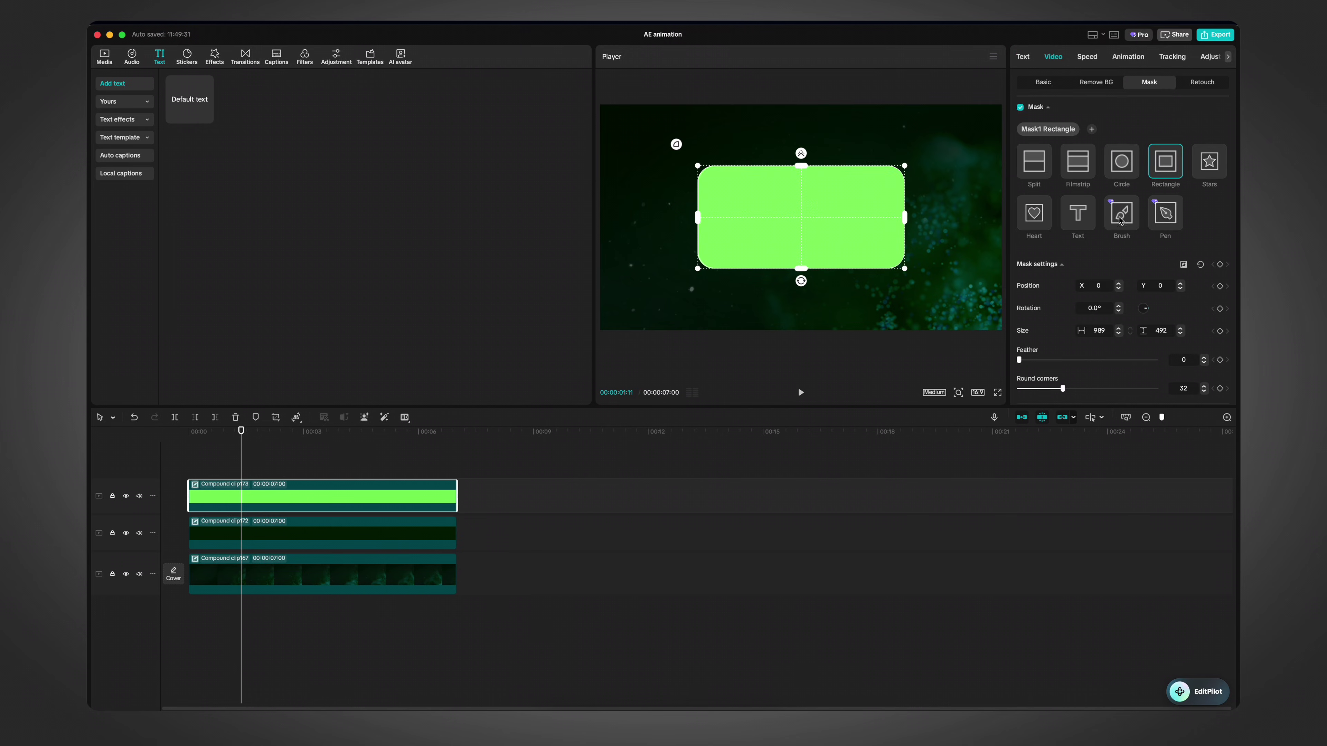
pyautogui.hotkey('alt', 'g')
pyautogui.click(1052, 130)
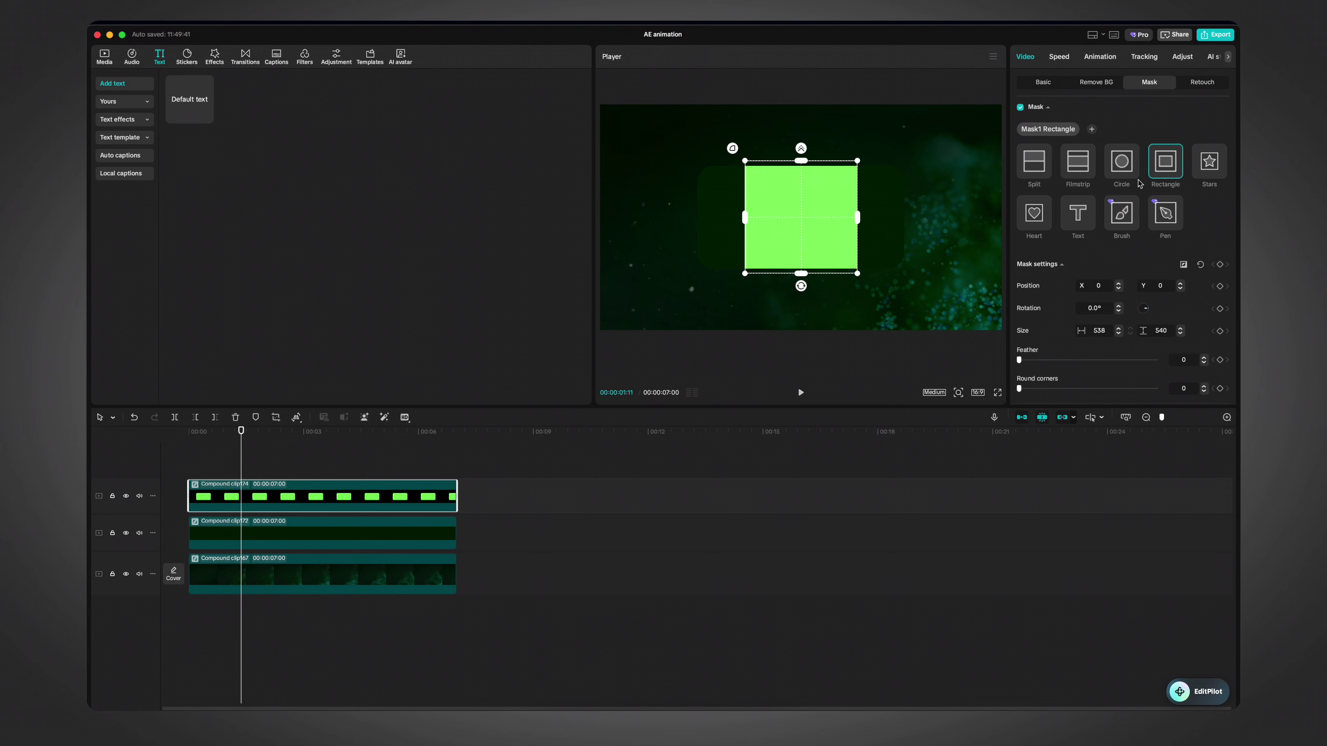
pyautogui.click(1122, 161)
pyautogui.moveTo(779, 209); pyautogui.dragTo(722, 203)
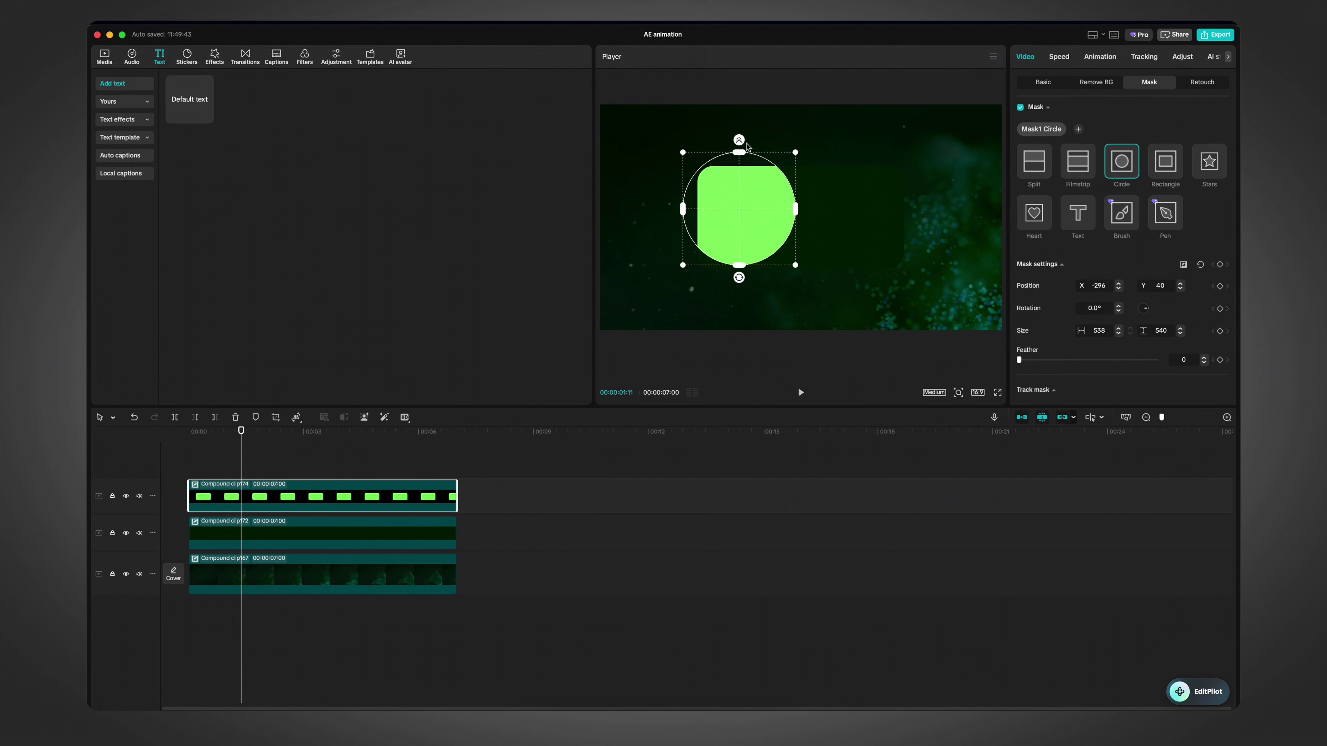
pyautogui.moveTo(739, 140); pyautogui.dragTo(739, 107)
pyautogui.moveTo(721, 181); pyautogui.dragTo(693, 121)
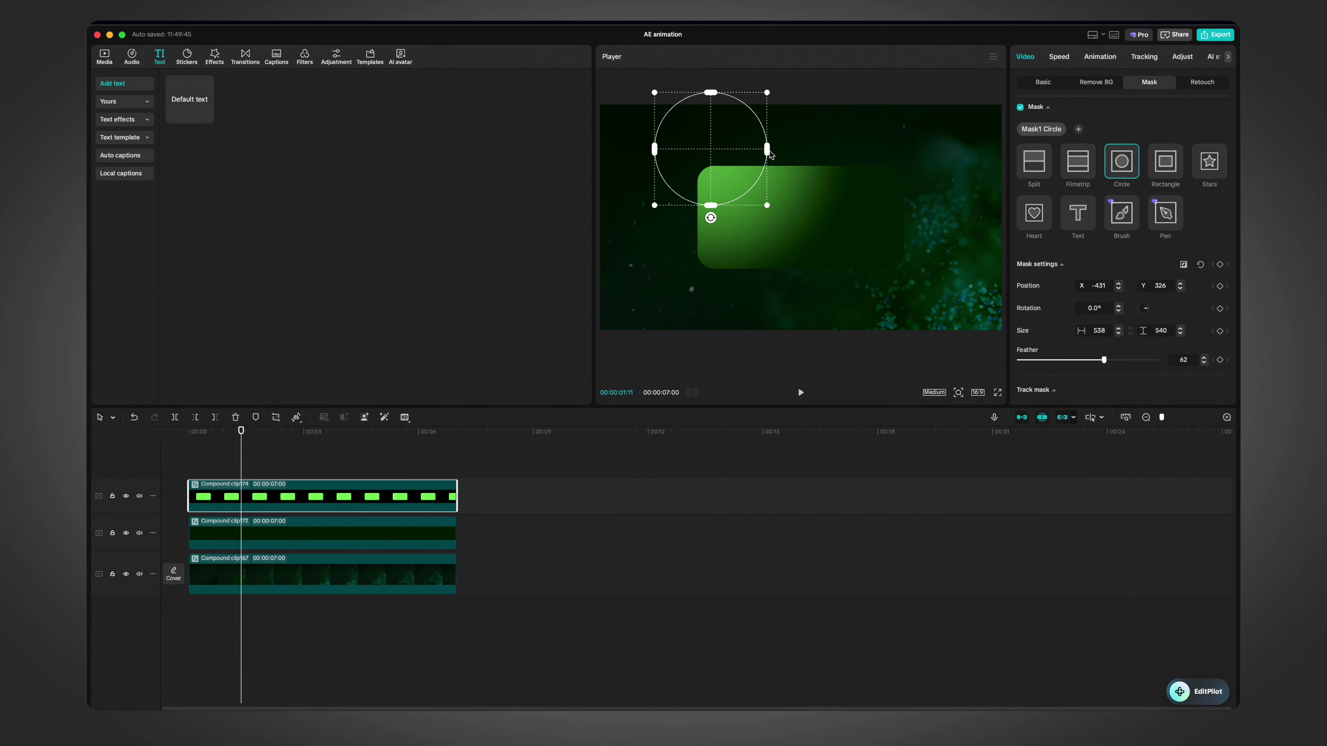
pyautogui.moveTo(769, 151); pyautogui.dragTo(798, 152)
pyautogui.moveTo(719, 152); pyautogui.dragTo(684, 126)
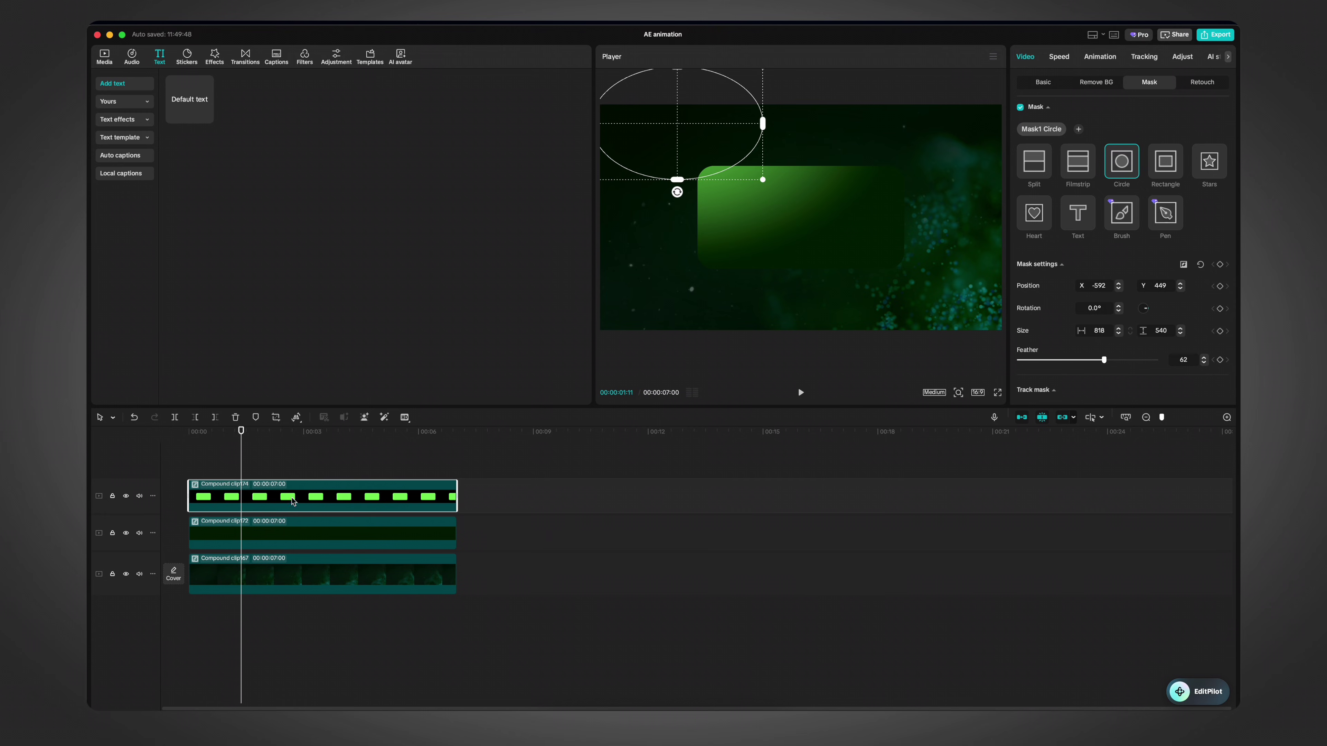
# Step: Duplicate the circle-masked clip above itself and set the copy's mask to about X 851, Y -360, size 673 × 445, feather 96
pyautogui.moveTo(292, 500); pyautogui.dragTo(293, 460)
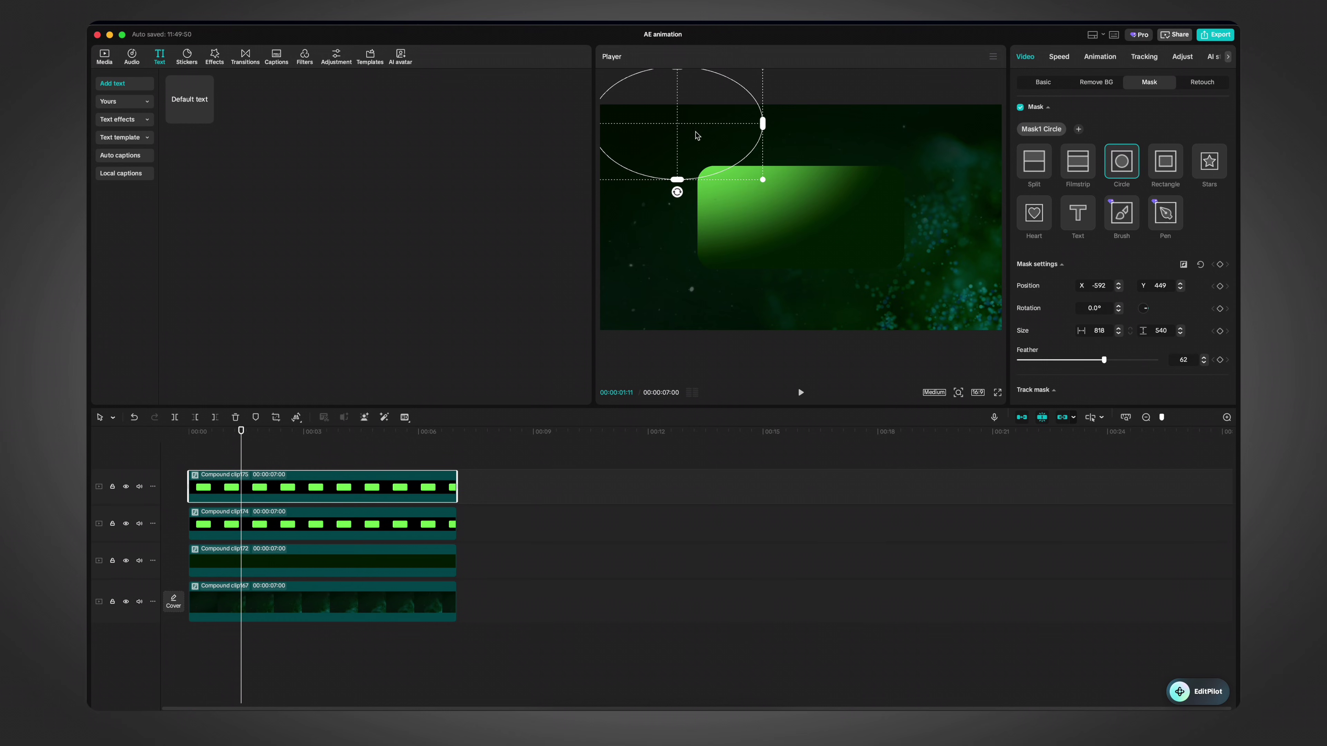
pyautogui.moveTo(697, 135); pyautogui.dragTo(1034, 270)
pyautogui.moveTo(1025, 194); pyautogui.dragTo(910, 226)
pyautogui.moveTo(904, 279); pyautogui.dragTo(949, 291)
pyautogui.scroll(-3, 949, 290)
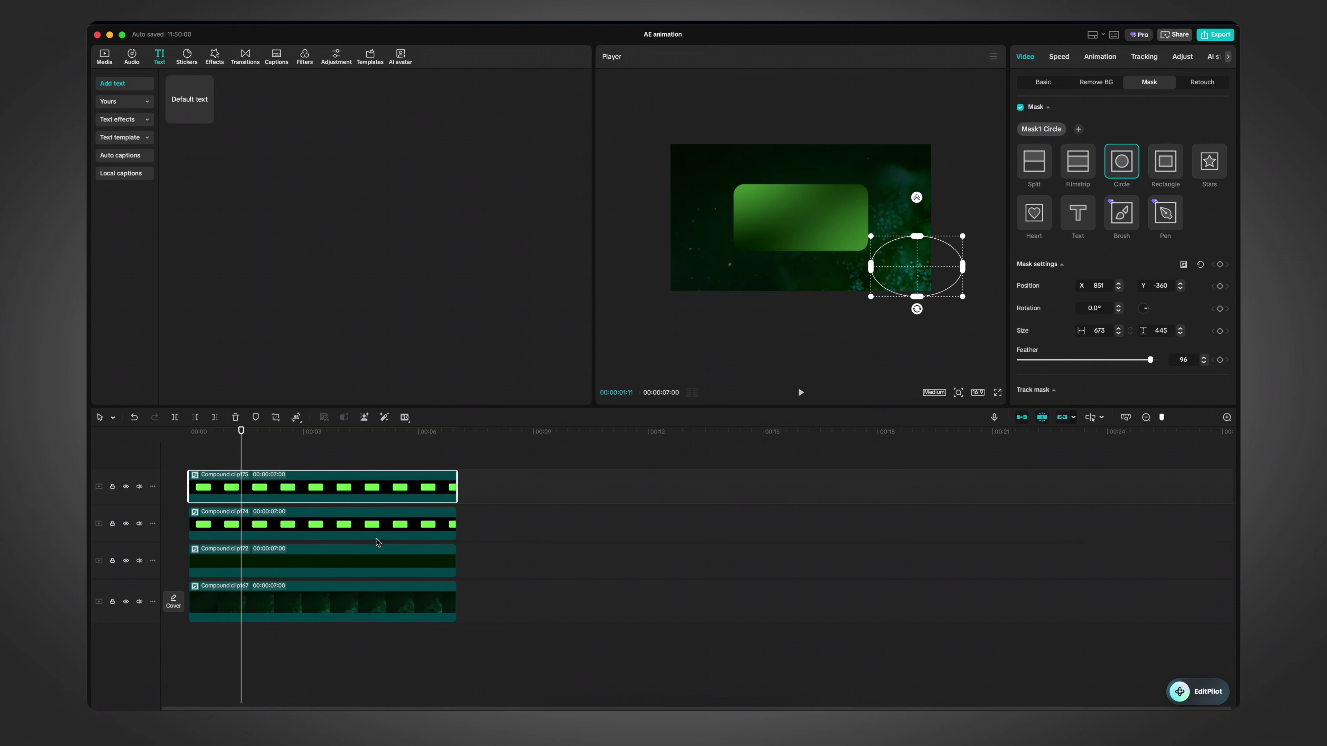
# Step: Open the nested text layer of the topmost clip, set its background colour to saturated green 2CFF00 and return to the main timeline
pyautogui.doubleClick(312, 479)
pyautogui.doubleClick(322, 542)
pyautogui.click(481, 544)
pyautogui.scroll(-10, 1072, 324)
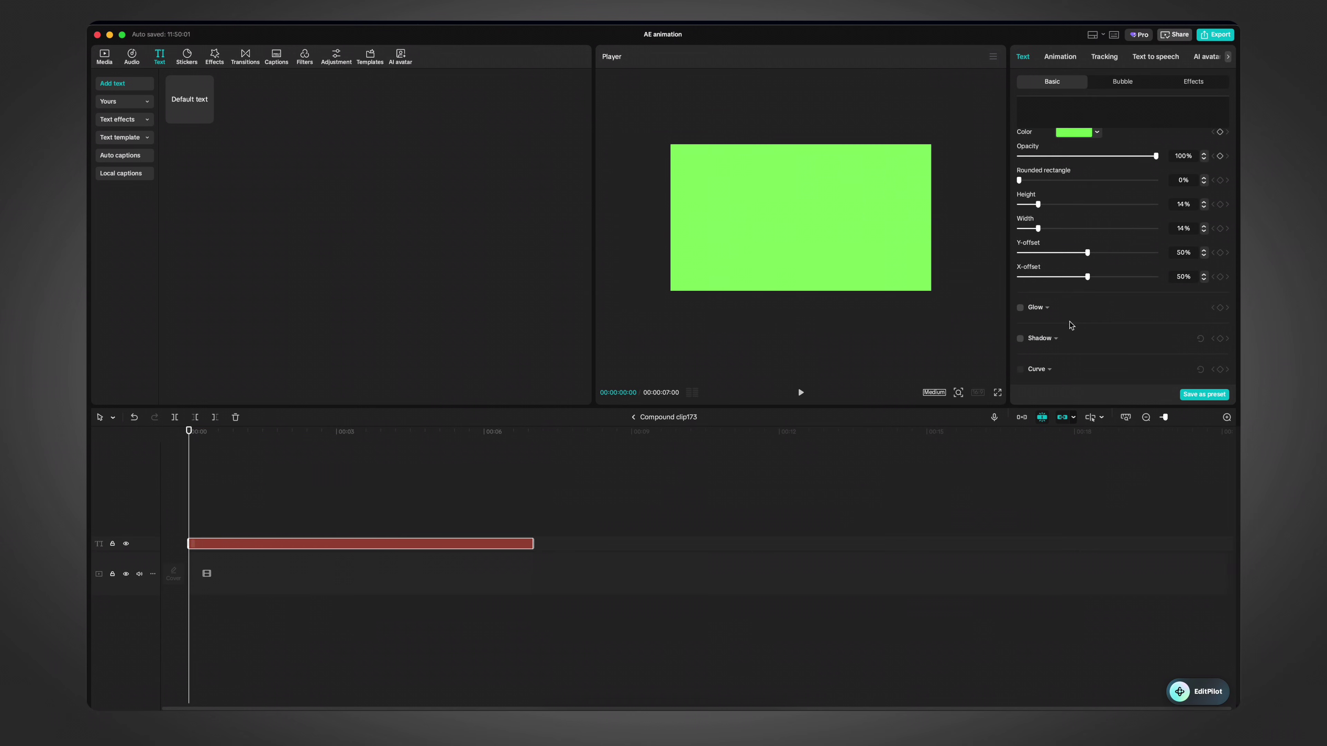
pyautogui.scroll(2, 1107, 156)
pyautogui.click(1096, 168)
pyautogui.moveTo(1110, 184); pyautogui.dragTo(1188, 171)
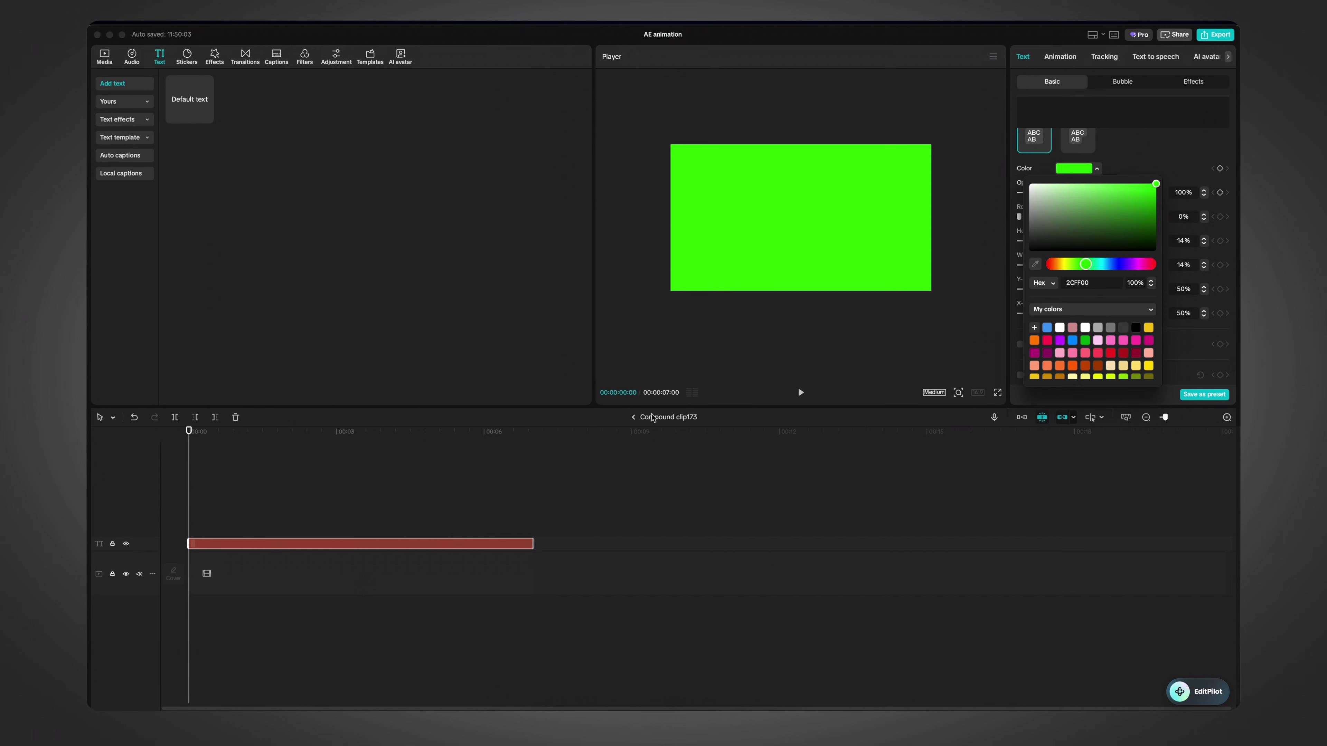
pyautogui.click(632, 417)
pyautogui.click(633, 417)
pyautogui.click(633, 417)
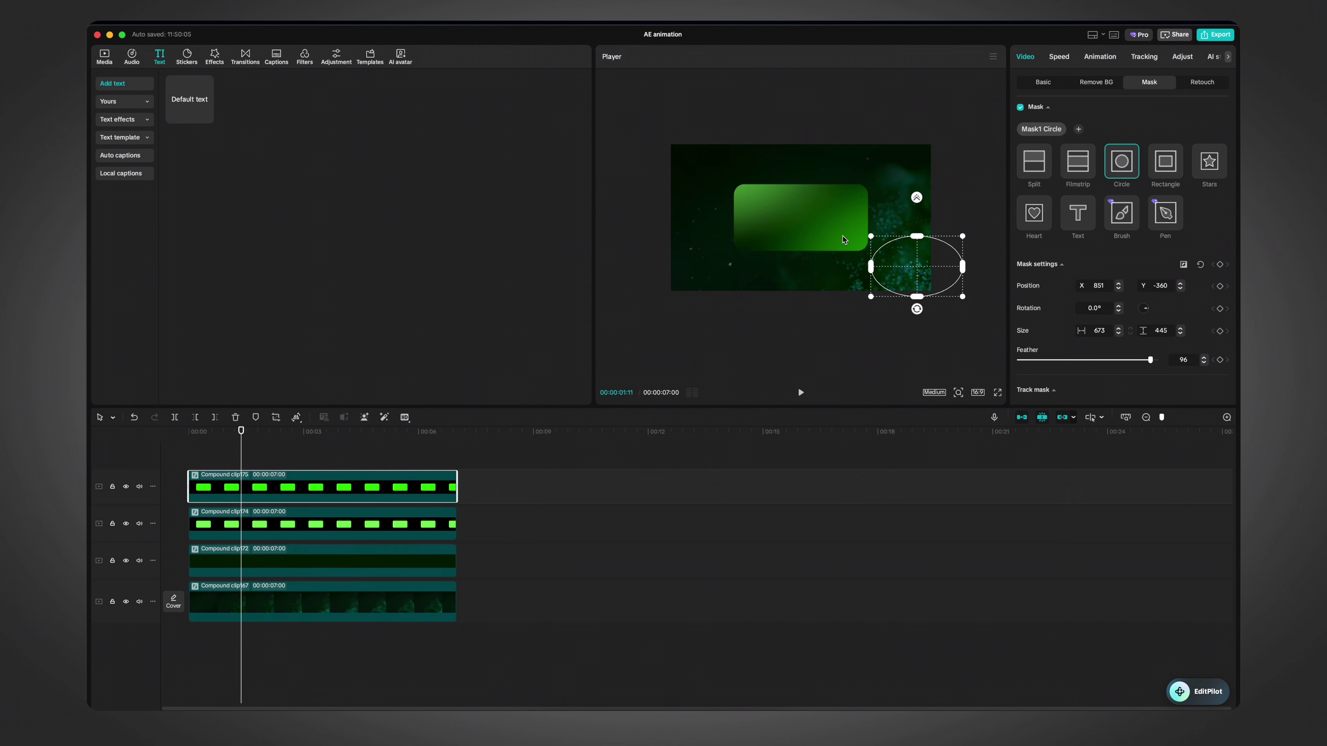
# Step: Disable the dark green rectangle clip beneath the two green gradient clips
pyautogui.scroll(5, 842, 240)
pyautogui.scroll(-3, 965, 318)
pyautogui.moveTo(950, 331); pyautogui.dragTo(956, 207)
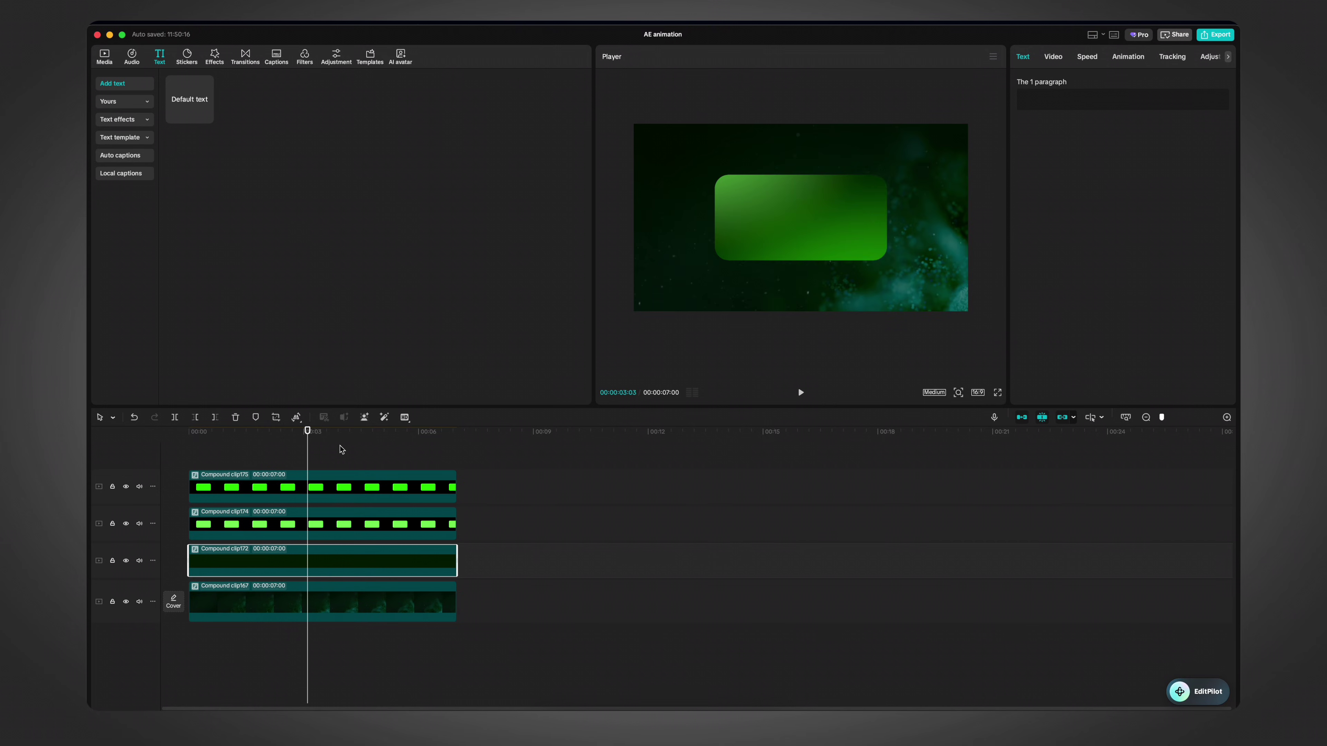
pyautogui.click(275, 453)
pyautogui.click(352, 561)
pyautogui.press('v')
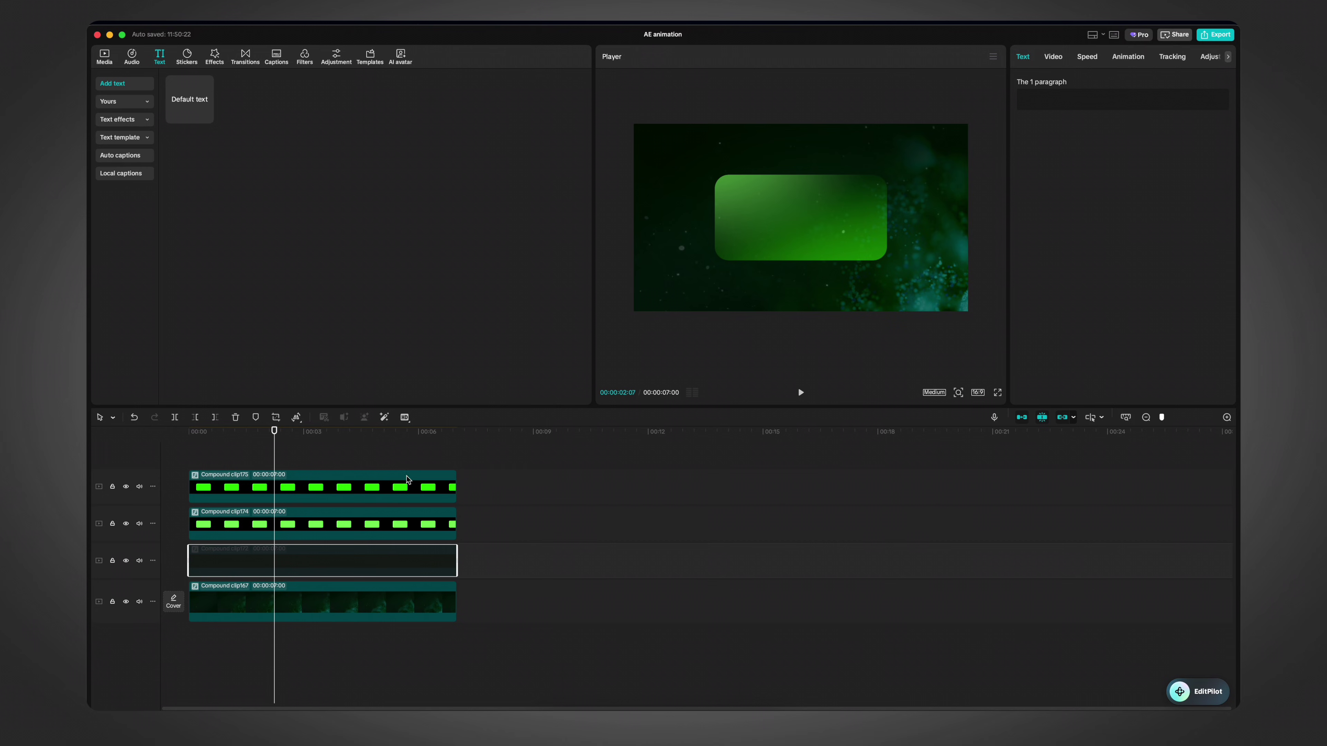
# Step: Lower the opacity of the green gradient clips to 47% for the upper one and 33% for the lower one, checking the result along the timeline
pyautogui.click(346, 529)
pyautogui.scroll(-2, 1081, 178)
pyautogui.click(1054, 83)
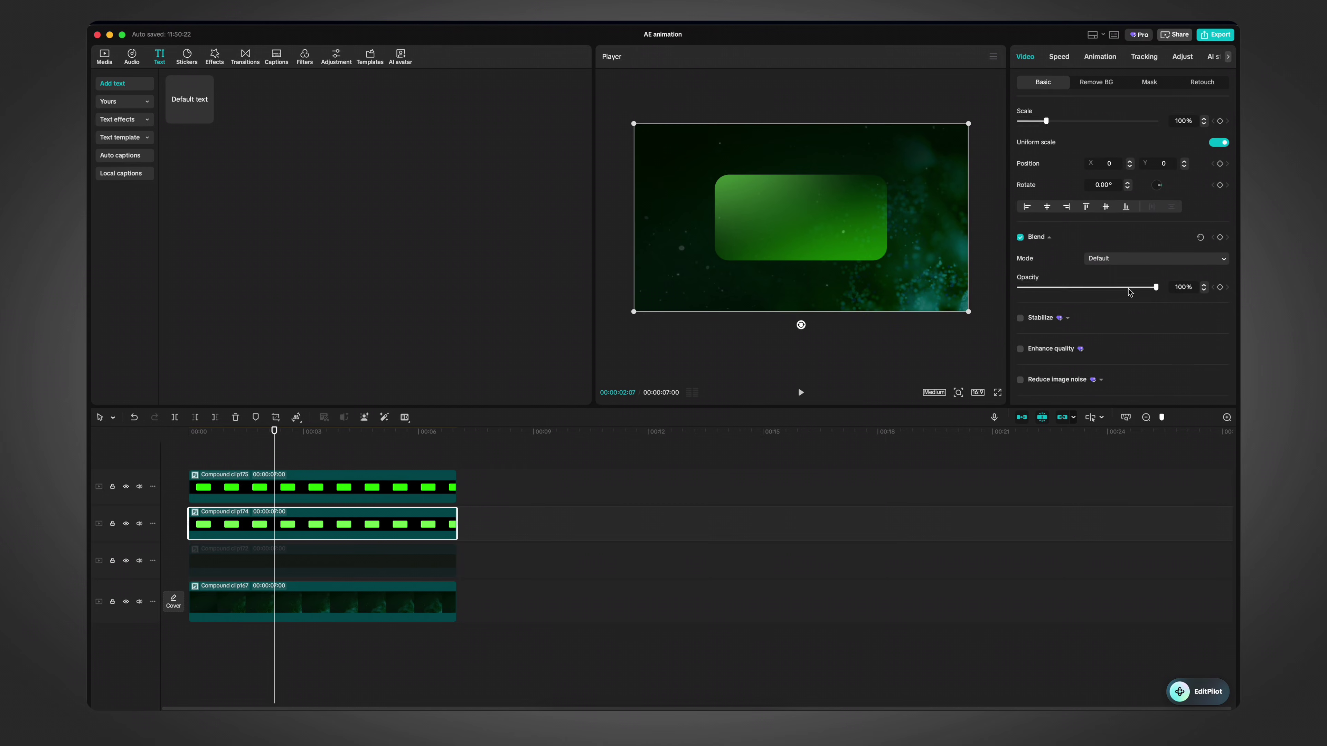
pyautogui.scroll(-1, 1129, 292)
pyautogui.moveTo(1130, 265); pyautogui.dragTo(1082, 265)
pyautogui.click(359, 485)
pyautogui.click(340, 440)
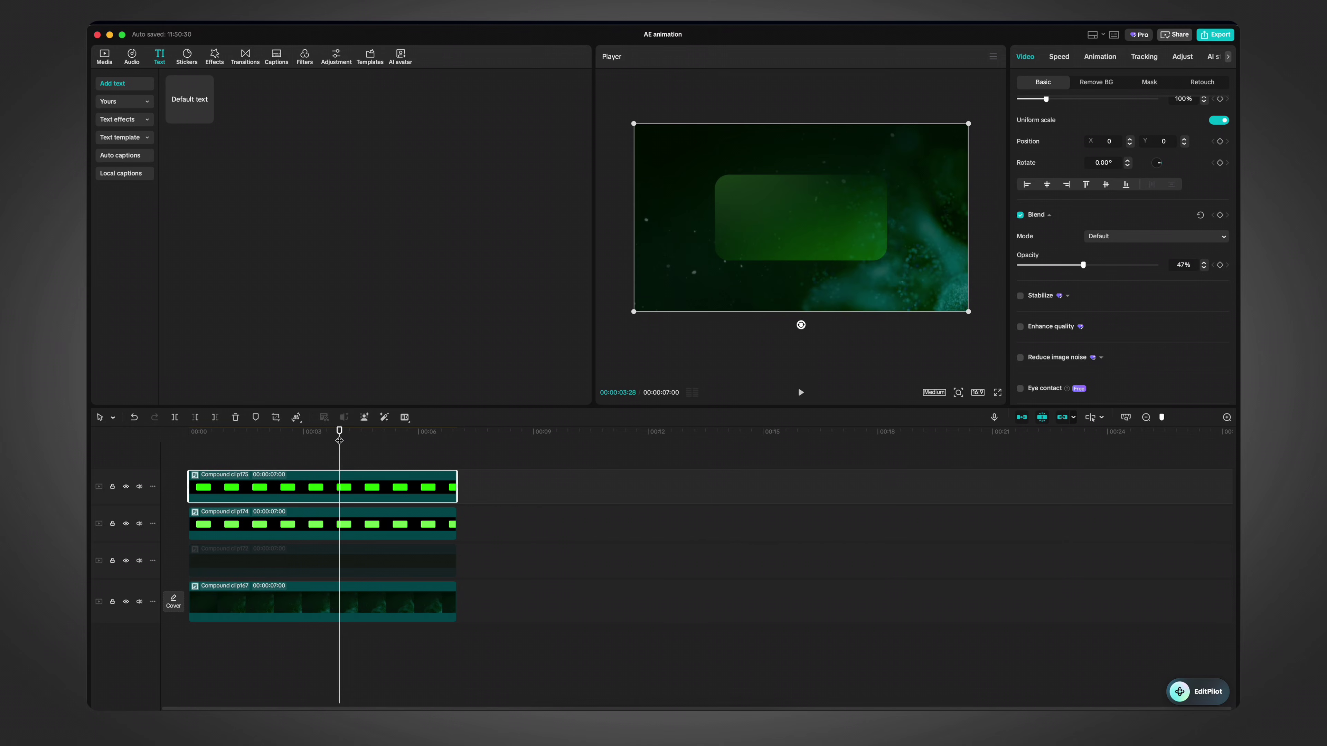
pyautogui.moveTo(339, 440); pyautogui.dragTo(196, 438)
pyautogui.scroll(3, 837, 187)
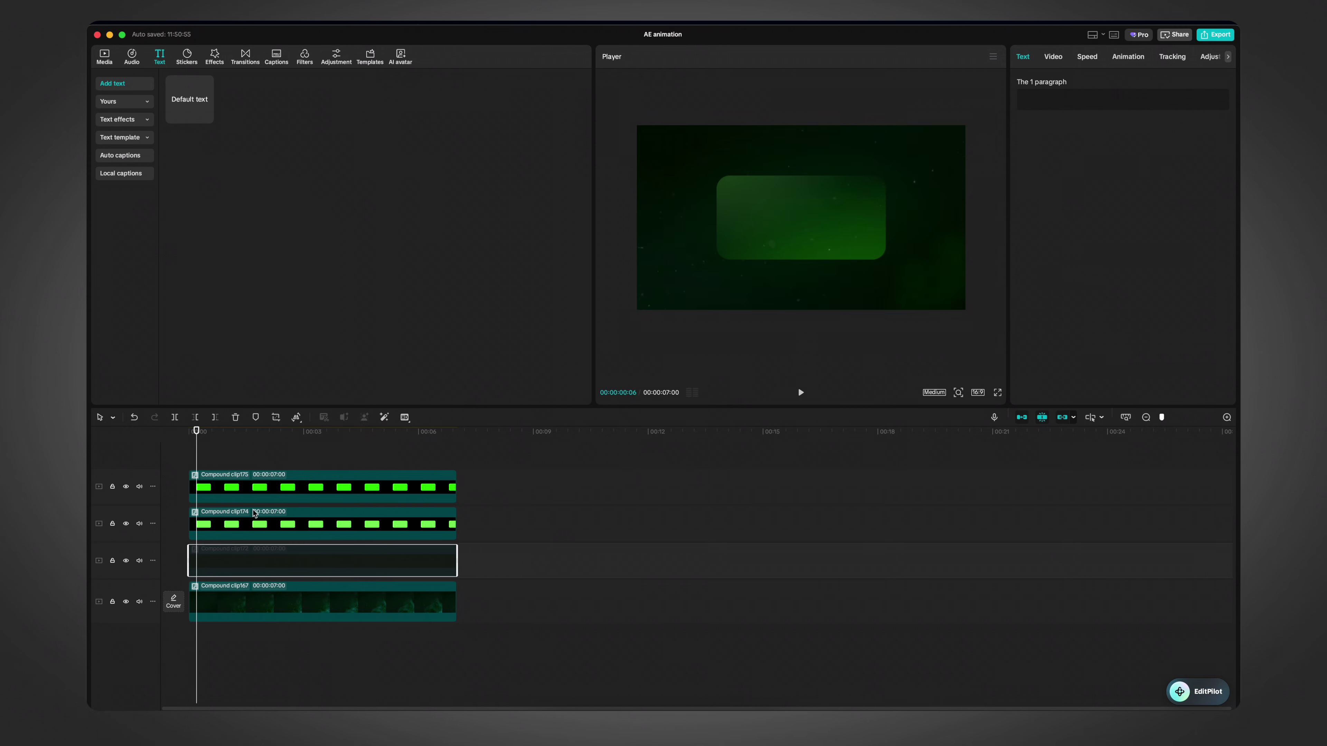
# Step: Duplicate the lower green gradient clip onto the track above it and shift the copy's circle mask
pyautogui.click(272, 520)
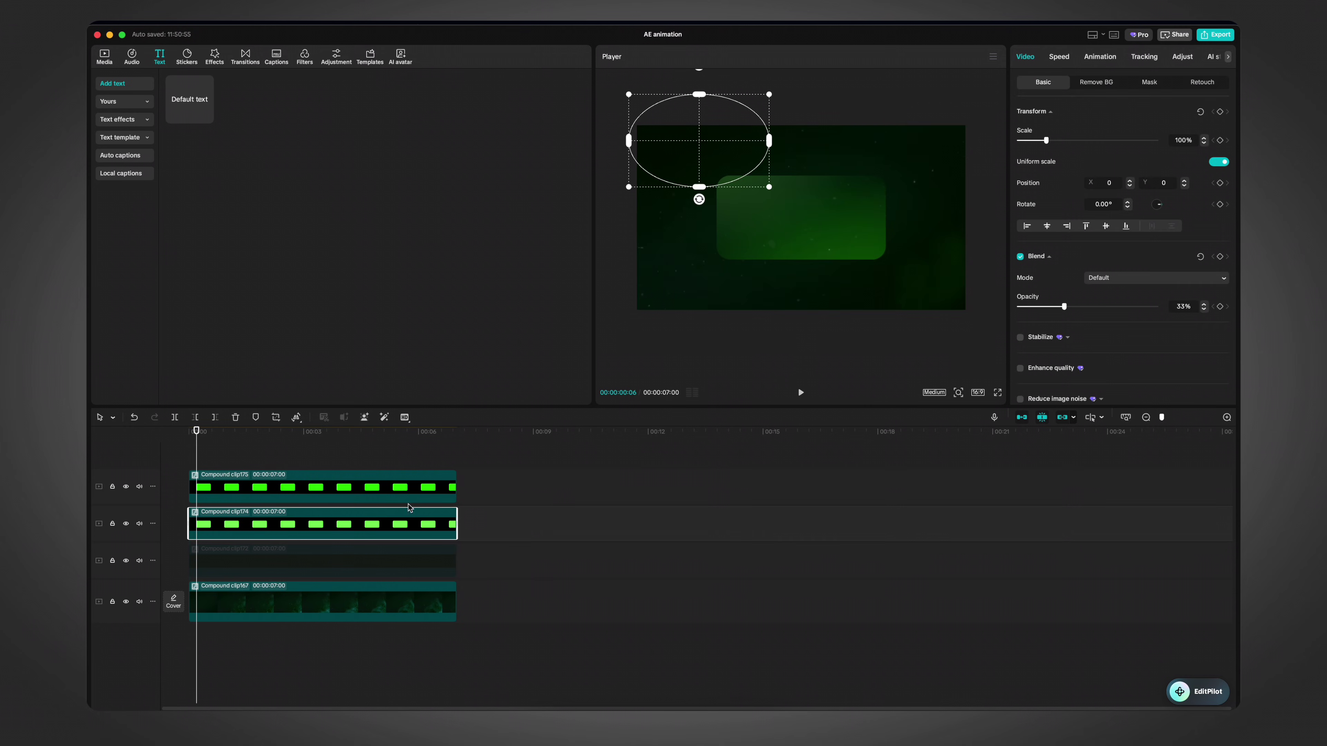
pyautogui.hotkey('ctrl', 'v')
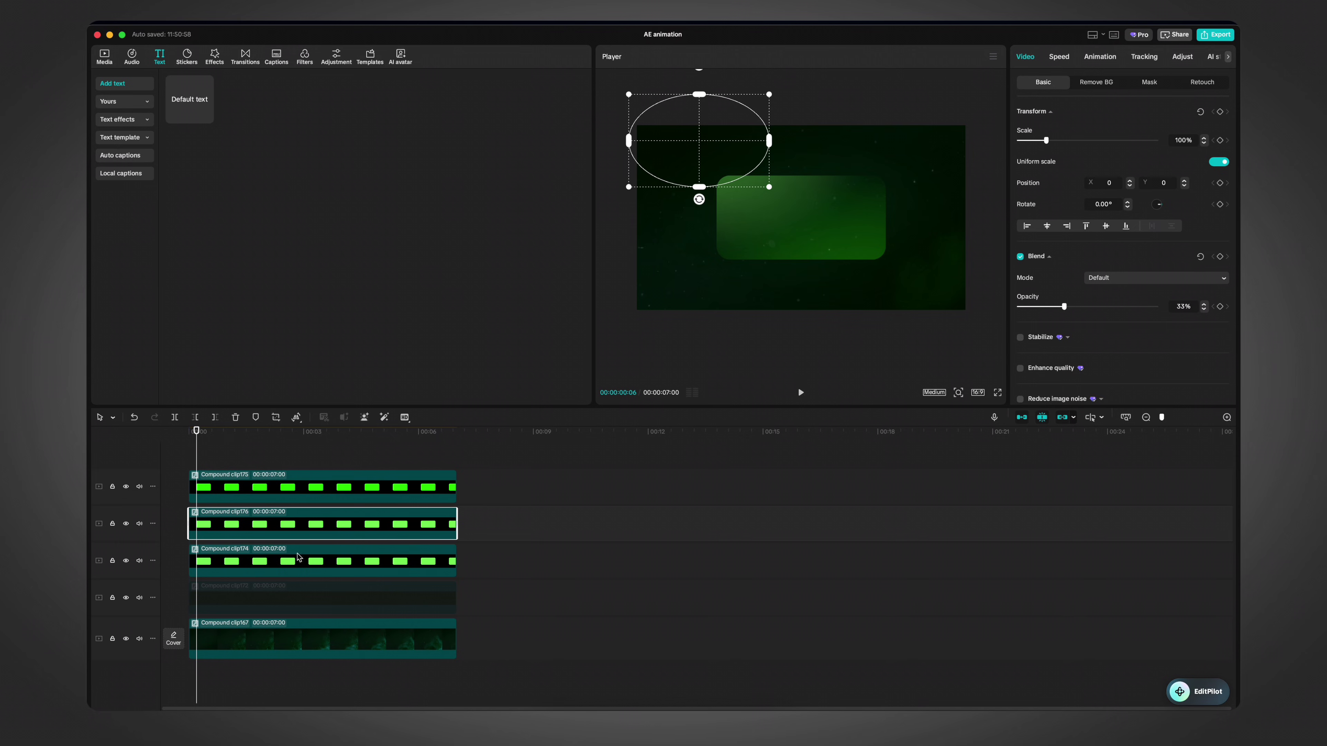
pyautogui.moveTo(700, 149); pyautogui.dragTo(785, 124)
# Step: Open the new copy's nested text layer, change its background colour to a paler, muted green and return to the main timeline
pyautogui.click(292, 522)
pyautogui.doubleClick(291, 523)
pyautogui.doubleClick(389, 543)
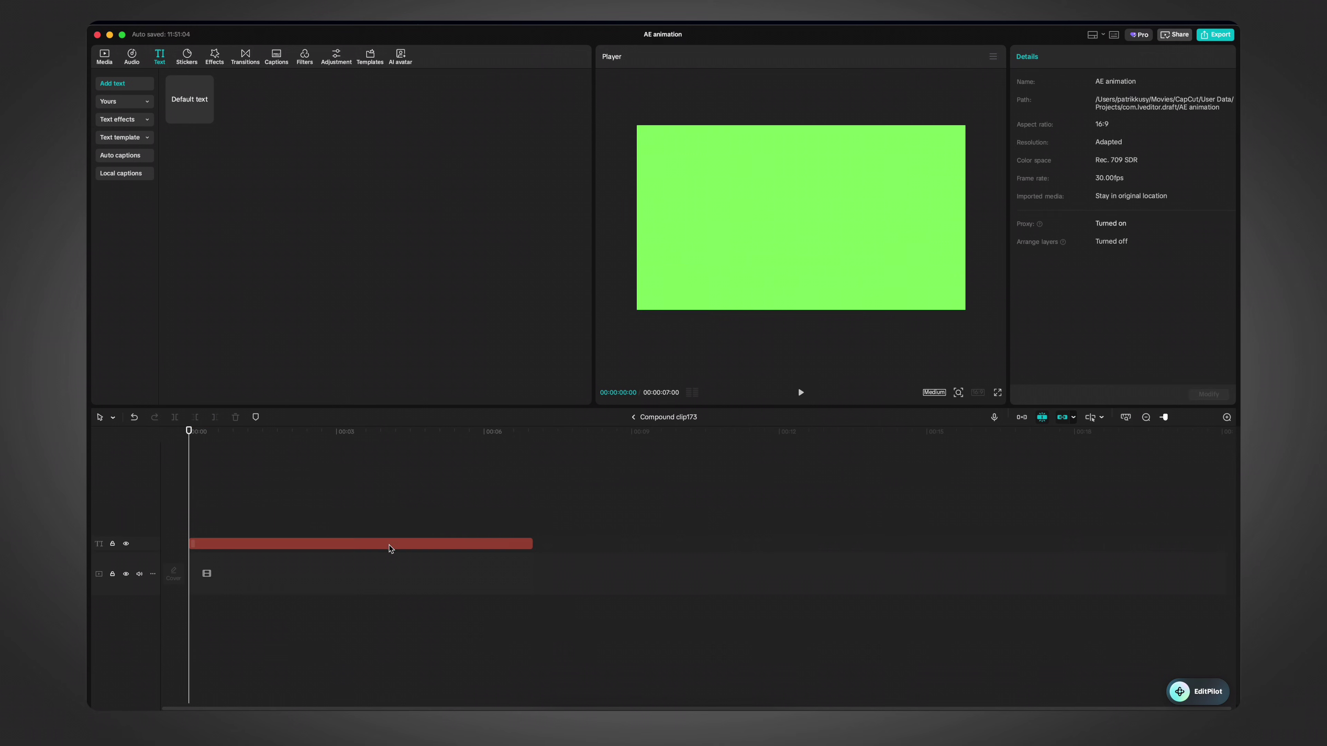
pyautogui.click(391, 546)
pyautogui.scroll(-5, 1076, 312)
pyautogui.click(1074, 157)
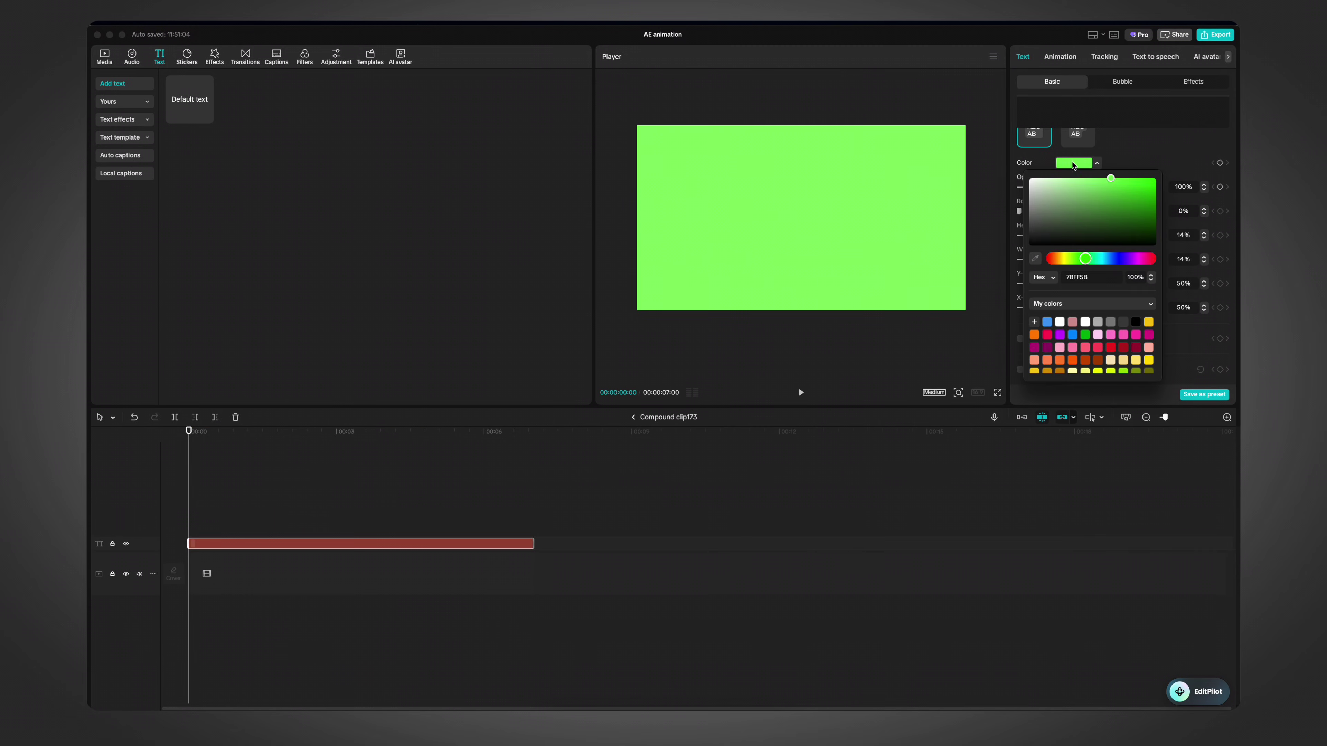
pyautogui.click(1111, 205)
pyautogui.moveTo(1108, 208); pyautogui.dragTo(1078, 191)
pyautogui.click(634, 418)
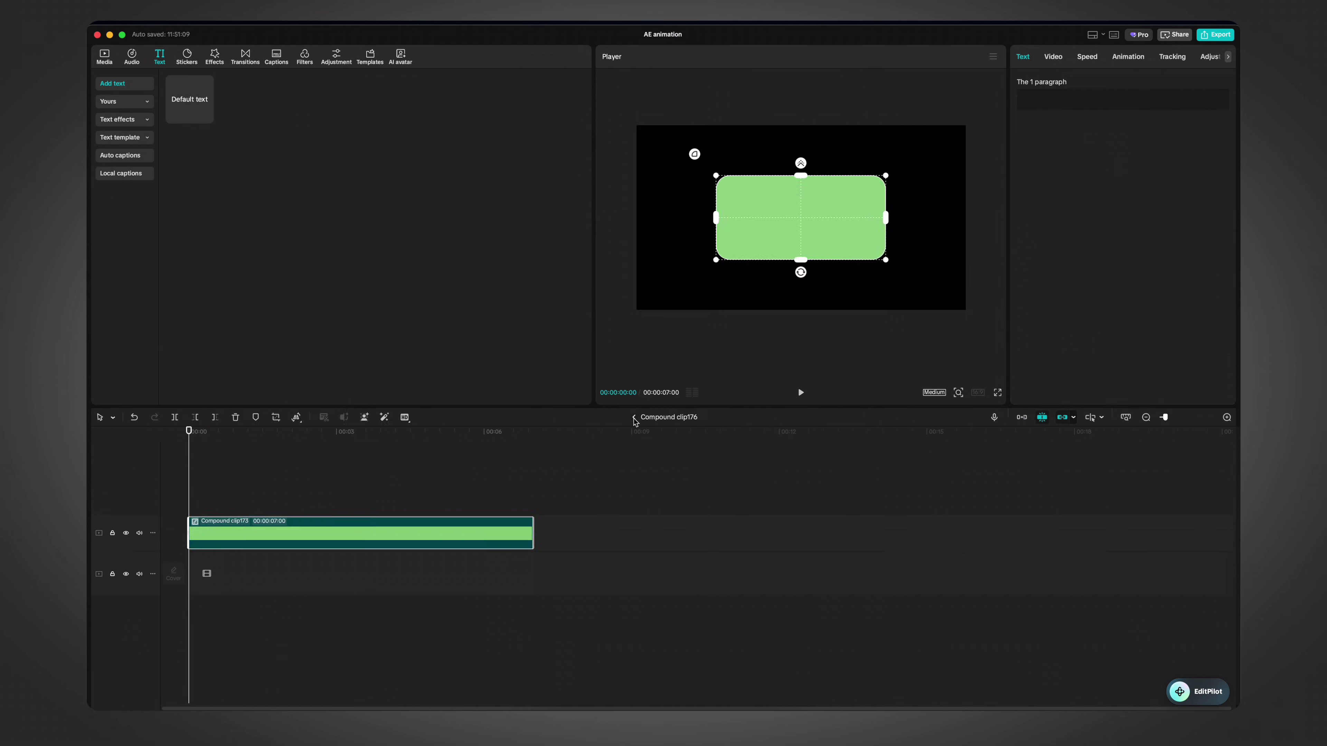
pyautogui.click(634, 418)
# Step: Move the pale green copy's circle mask over the rectangle's lower-left corner and set the clip's opacity to about 41%
pyautogui.moveTo(790, 142); pyautogui.dragTo(713, 281)
pyautogui.moveTo(1079, 309)
pyautogui.mouseDown()
pyautogui.moveTo(1123, 307)
pyautogui.moveTo(1076, 307)
pyautogui.mouseUp()
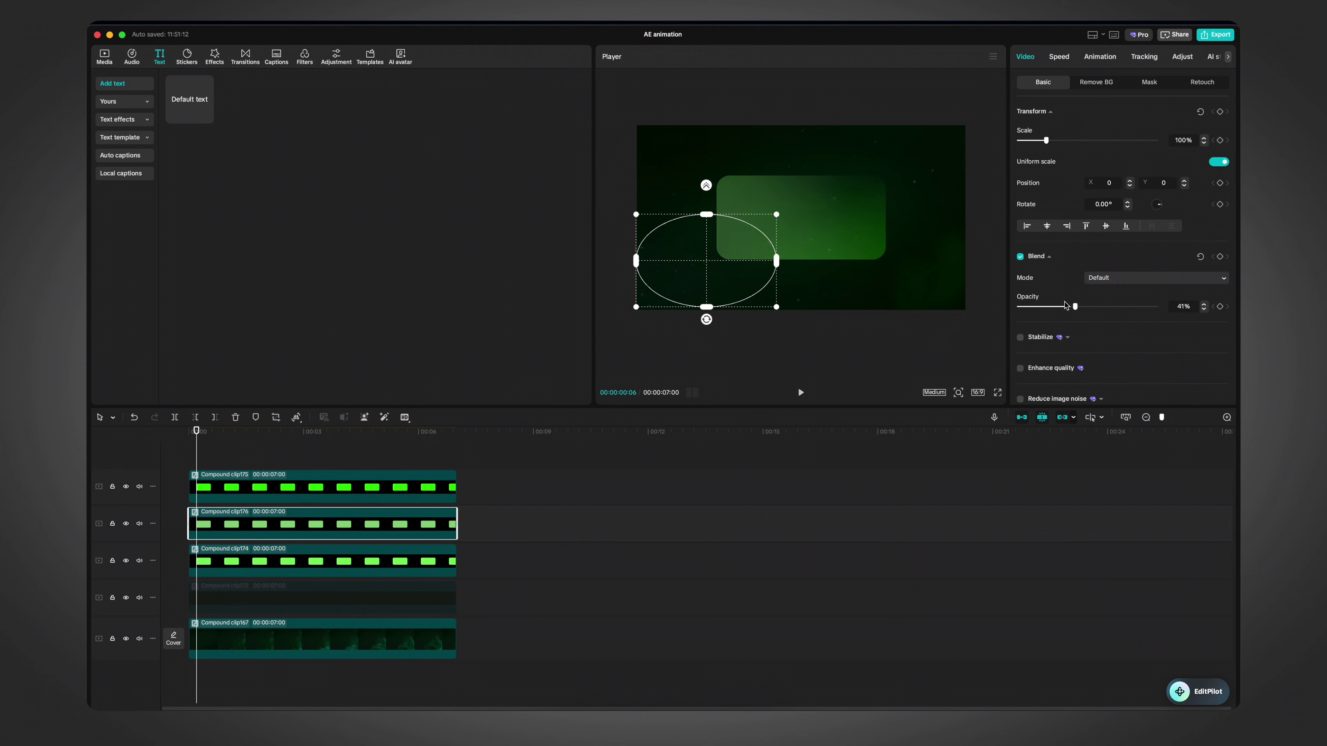
# Step: Flatten the pale green clip's circle mask and move it further past the card's lower-left corner, set opacity to 42%, and check at about two seconds
pyautogui.moveTo(703, 242); pyautogui.dragTo(678, 265)
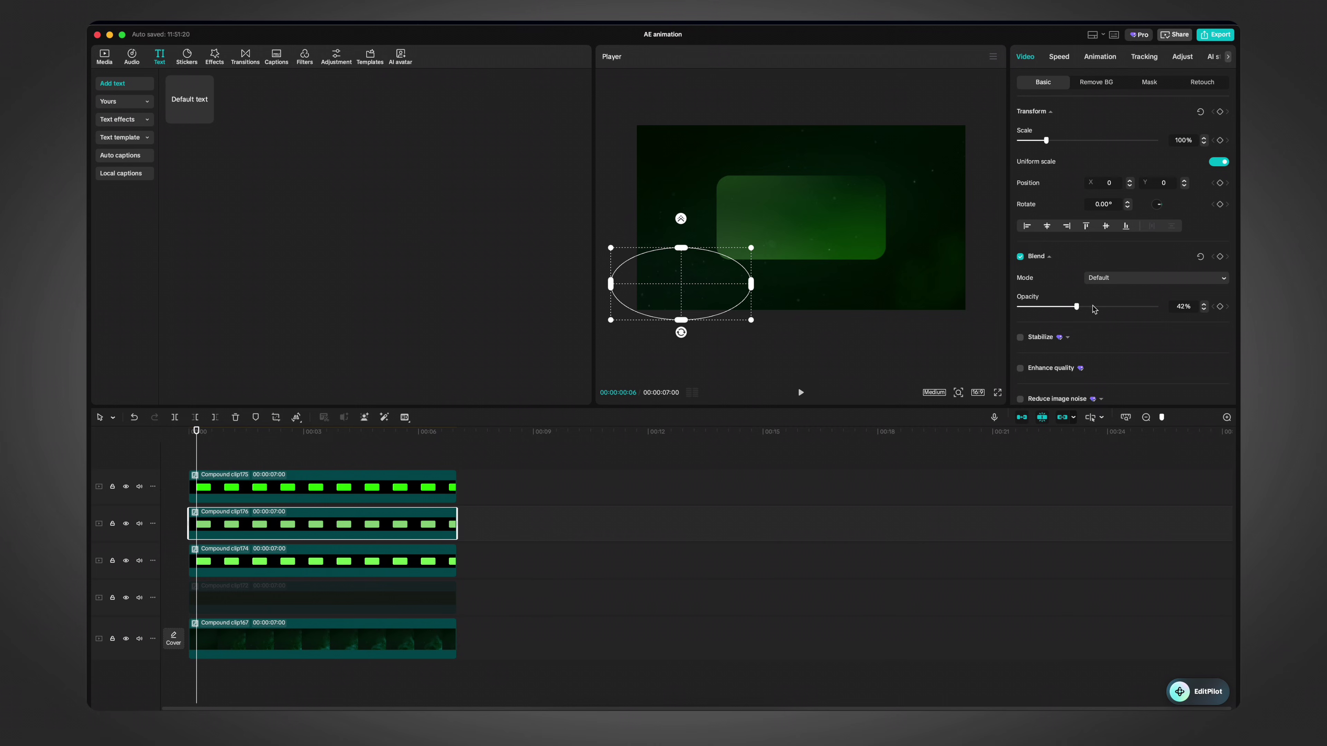
pyautogui.click(272, 445)
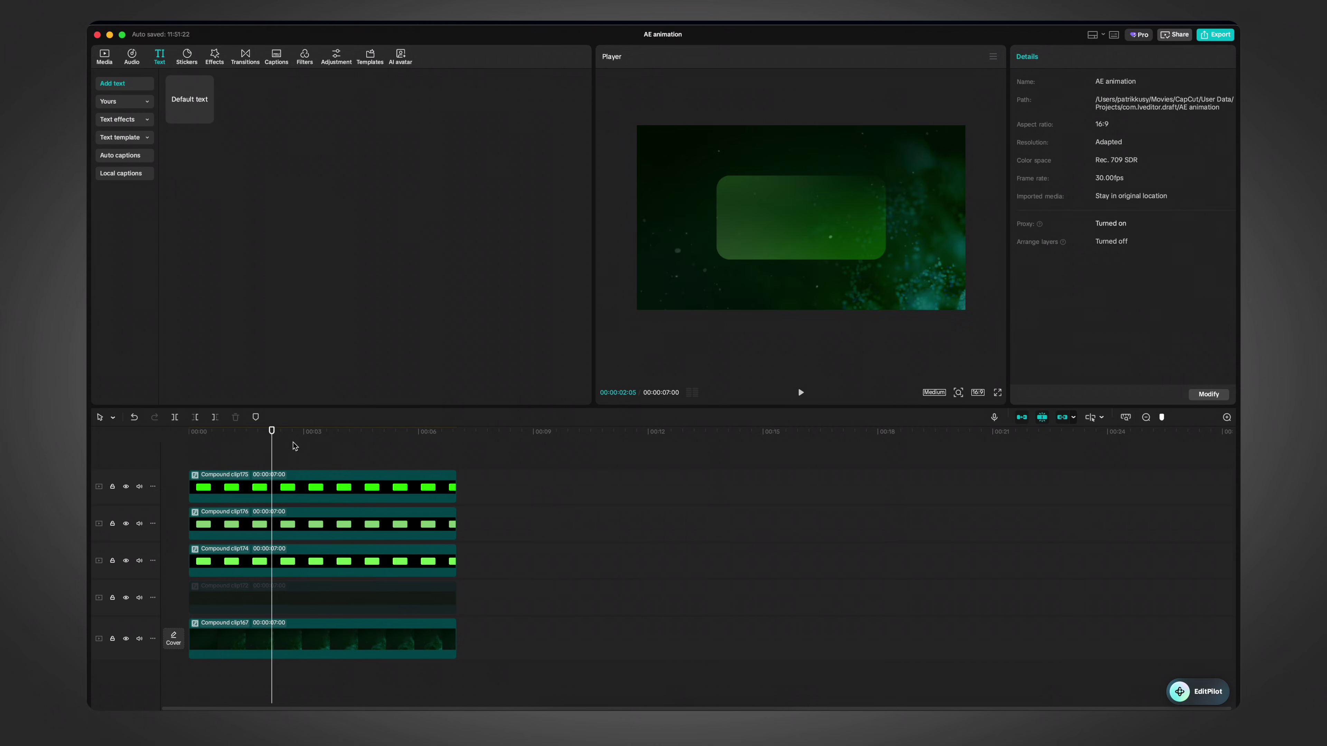
pyautogui.click(277, 445)
pyautogui.scroll(5, 847, 275)
pyautogui.scroll(-3, 846, 266)
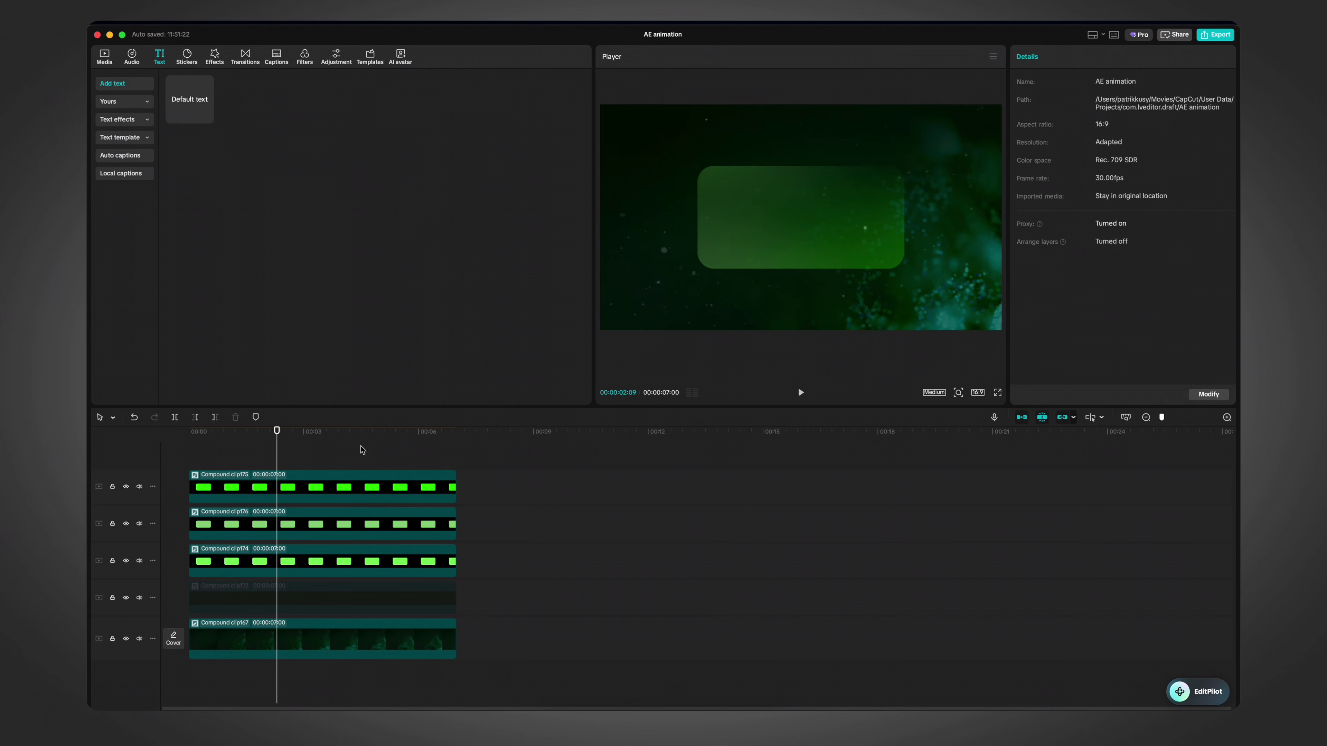
# Step: Duplicate the hidden dark green clip onto the track above it and make the copy visible
pyautogui.moveTo(368, 650); pyautogui.dragTo(372, 612)
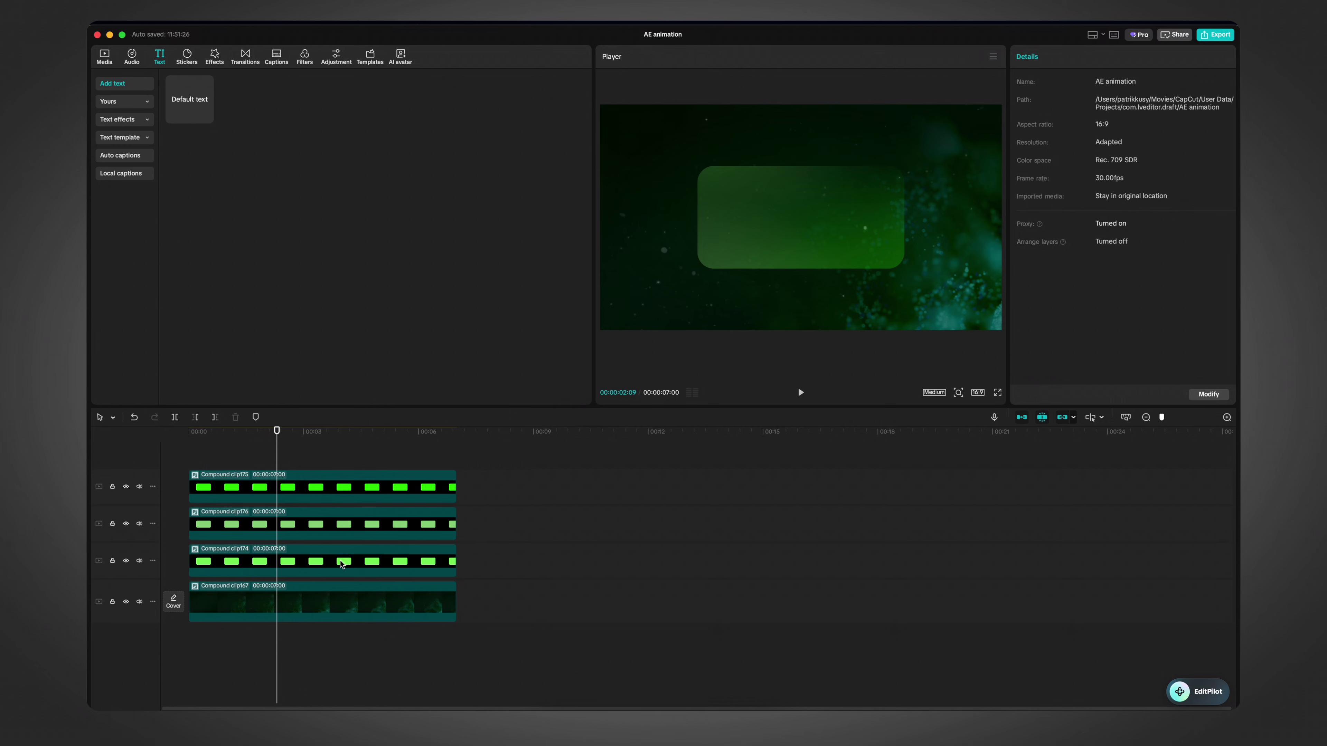
pyautogui.press('super+z')
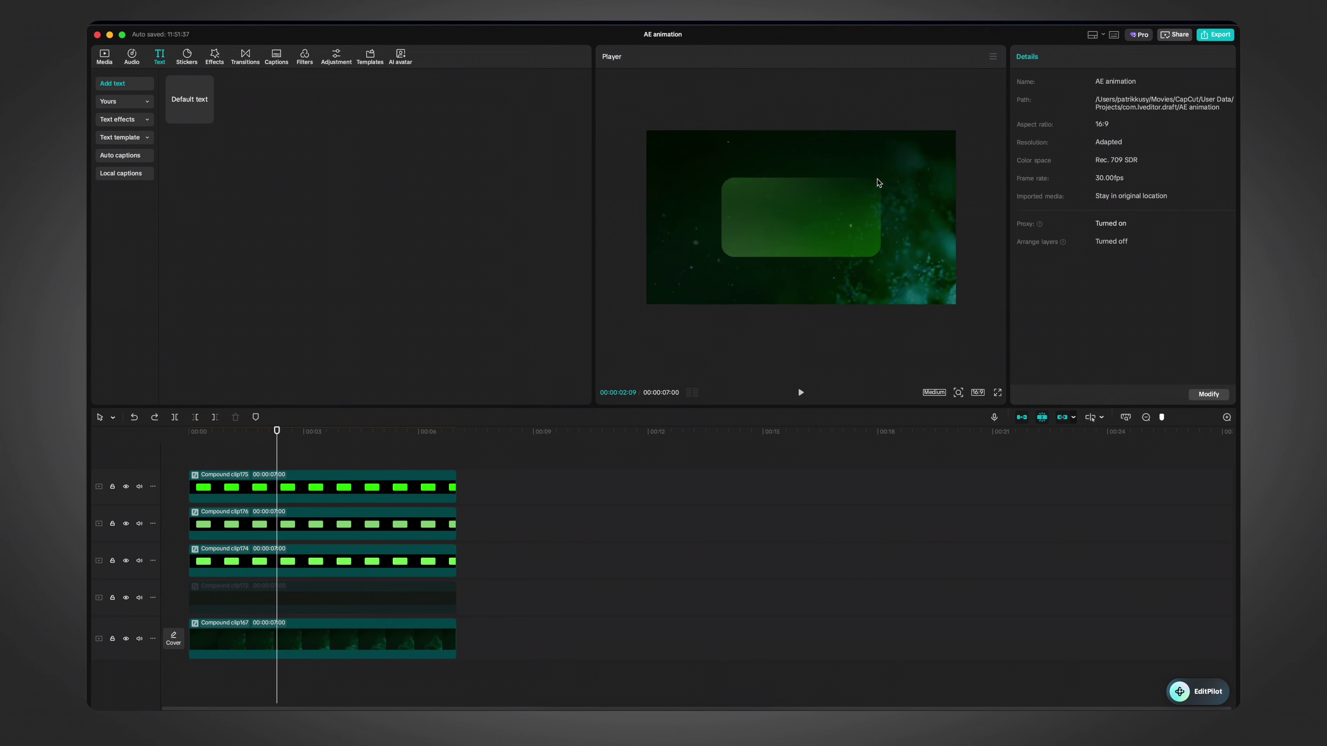
pyautogui.click(349, 575)
pyautogui.click(380, 588)
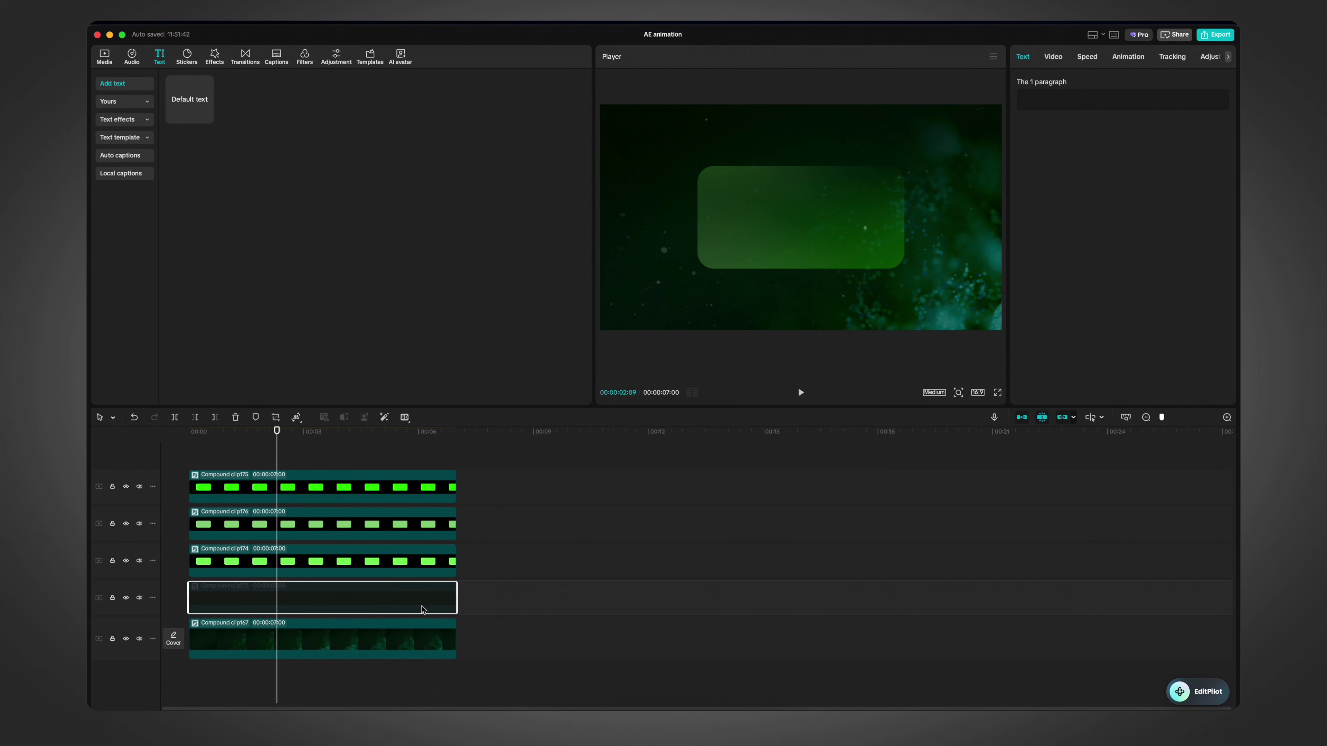
pyautogui.press('super+v')
pyautogui.press('v')
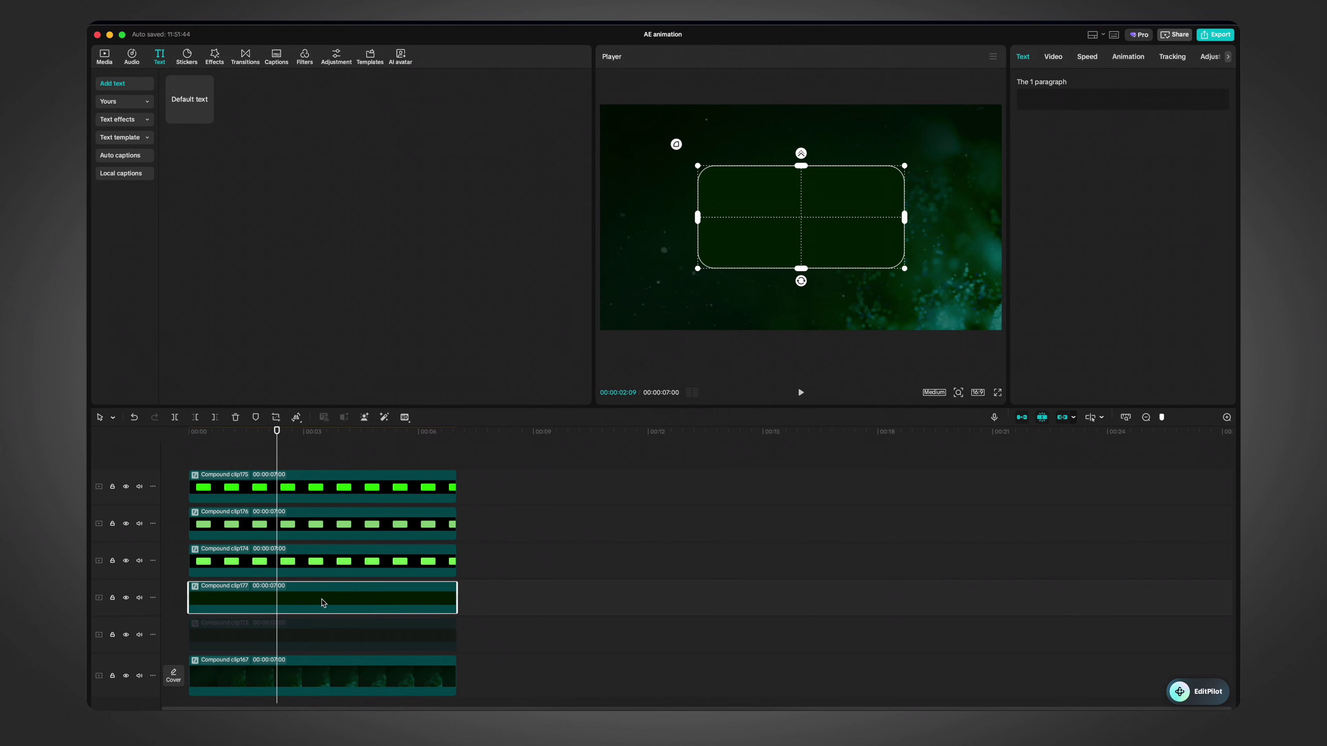
# Step: Open the copy's nested text layer, change its background colour to bright green 49FF2D and return to the main timeline
pyautogui.doubleClick(359, 605)
pyautogui.click(491, 544)
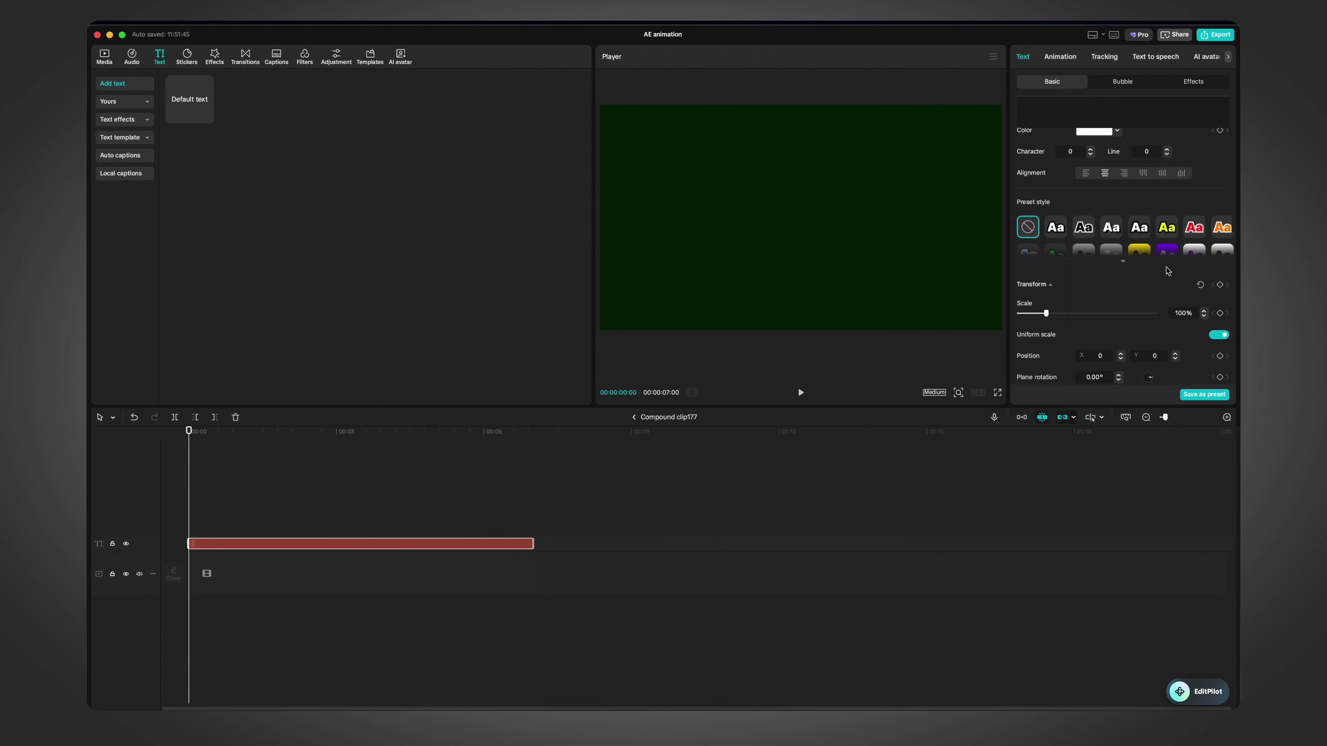
pyautogui.scroll(-10, 1084, 288)
pyautogui.click(1095, 324)
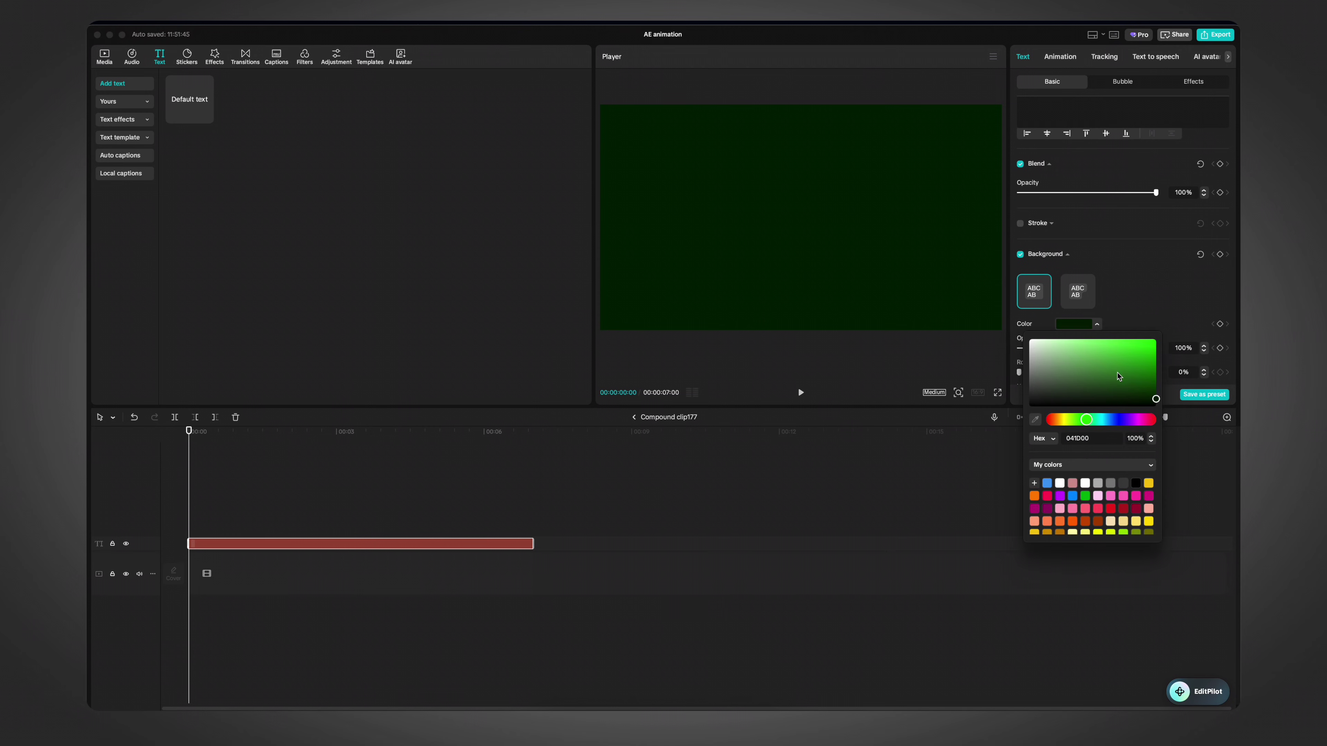
pyautogui.click(1133, 339)
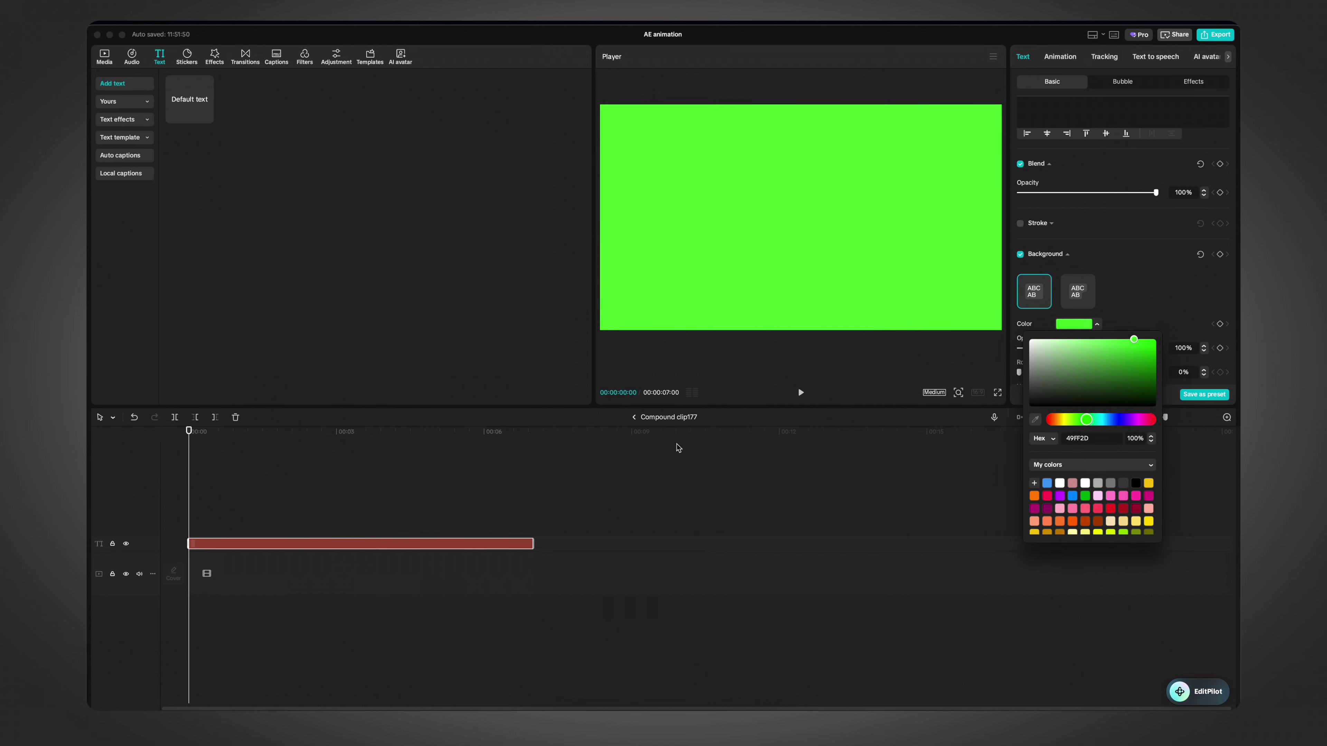
pyautogui.click(635, 417)
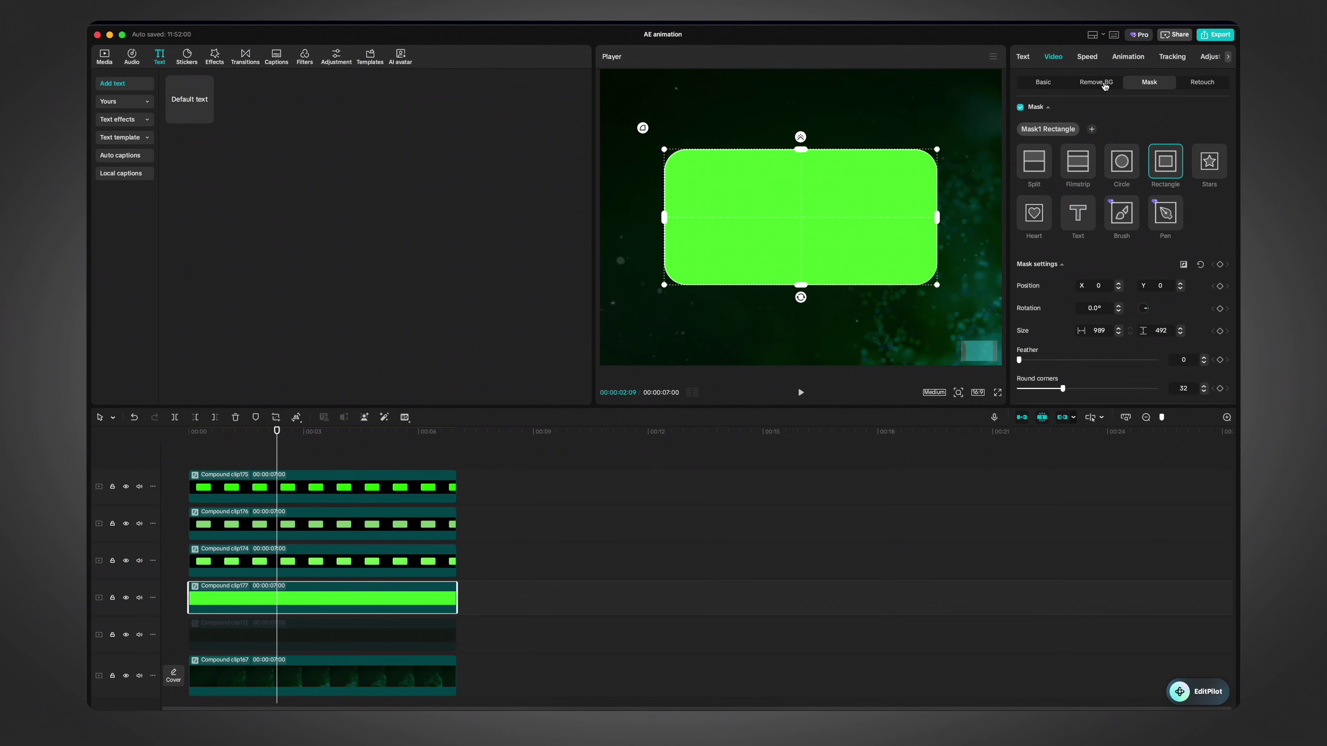
# Step: Enlarge the bright green copy's rectangle mask to 1007 by 509 and wrap the clip in a new compound clip
pyautogui.click(1044, 82)
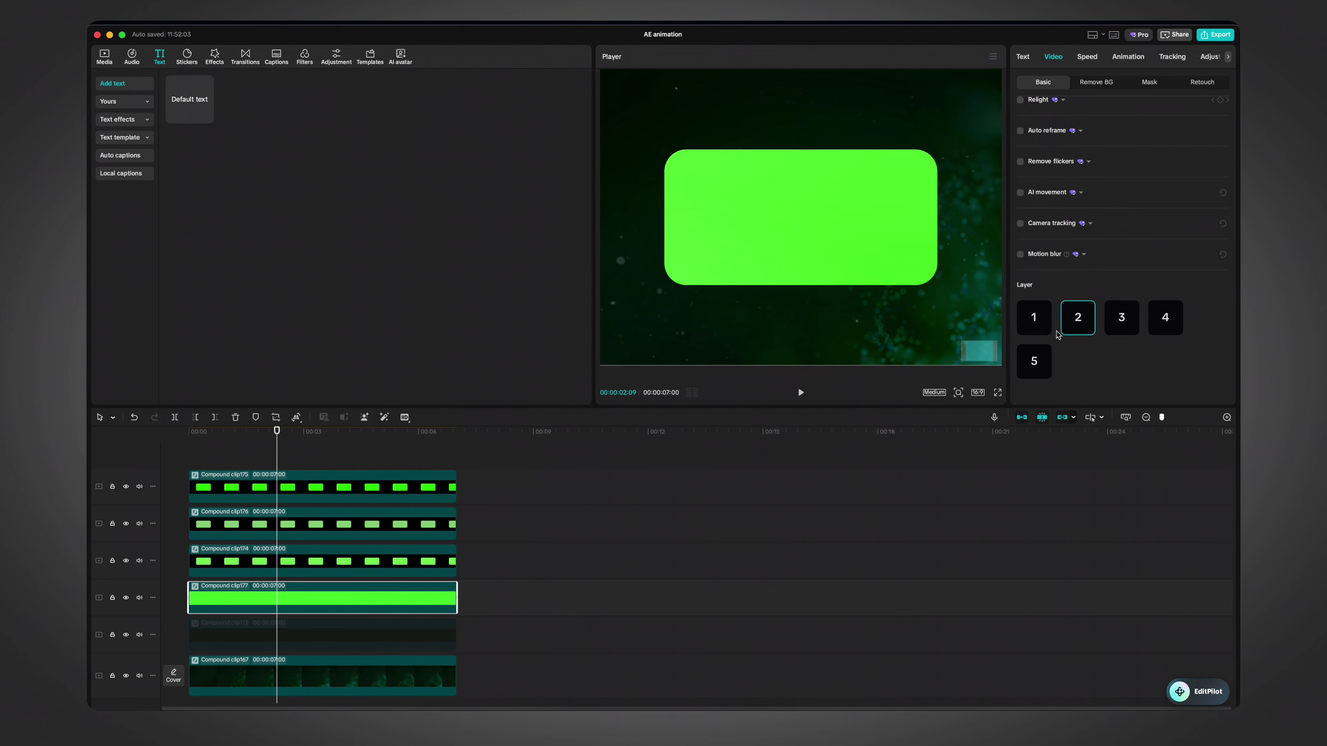
pyautogui.click(1150, 82)
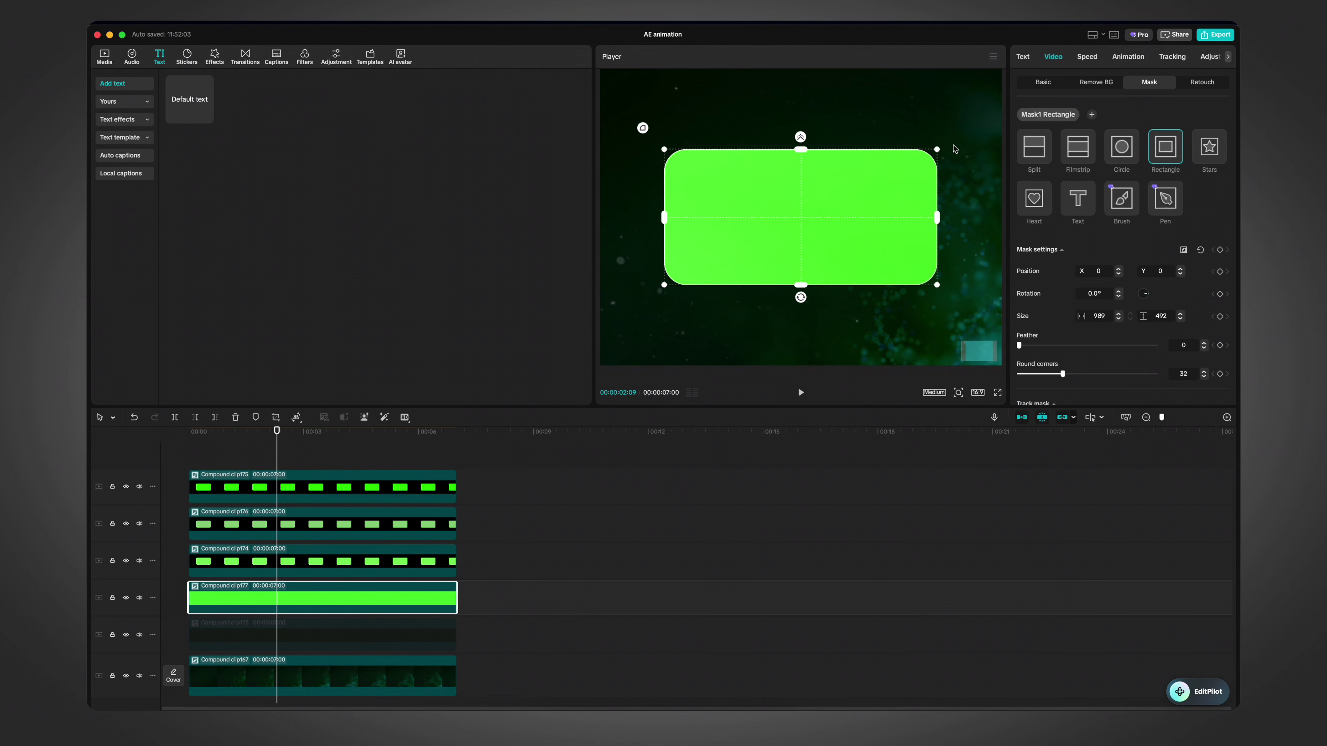
pyautogui.moveTo(930, 155); pyautogui.dragTo(933, 153)
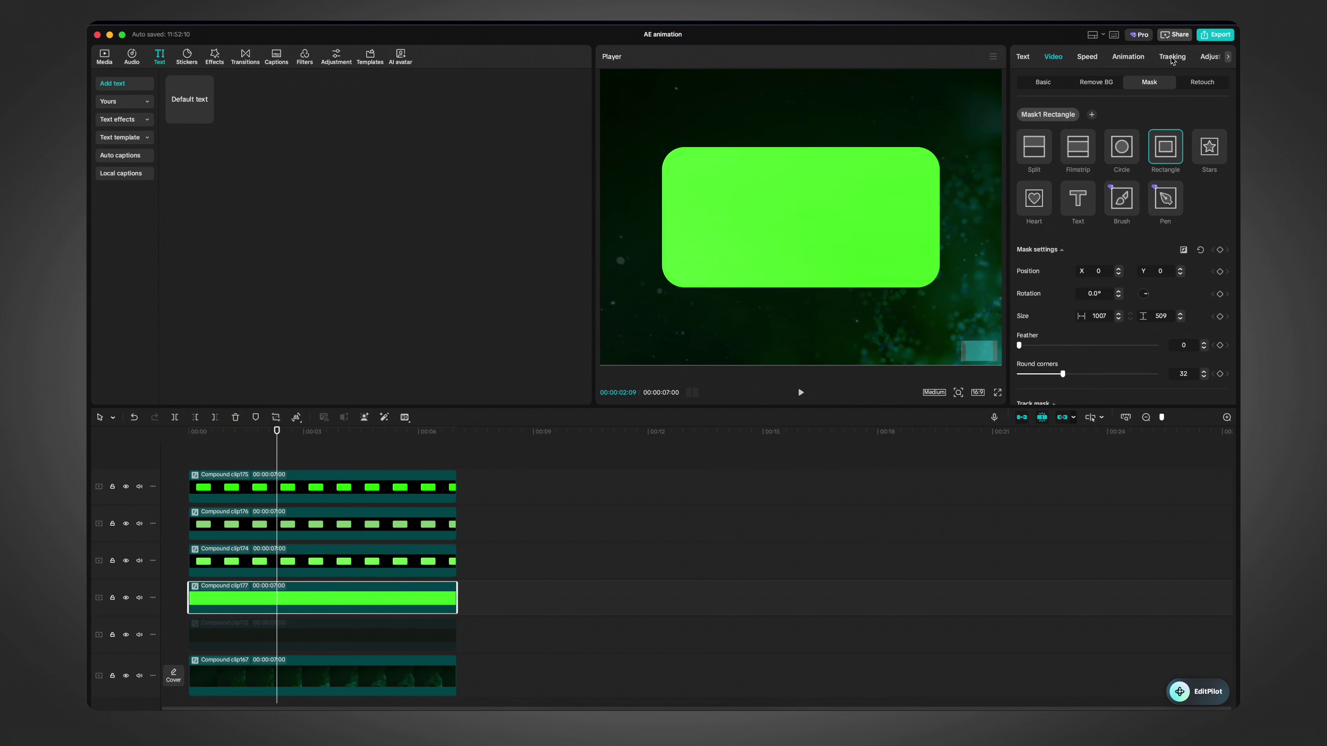
pyautogui.hotkey('alt', 'g')
# Step: Add an inverted rectangle mask to the new compound clip and reduce the mask's height to 502
pyautogui.click(1164, 159)
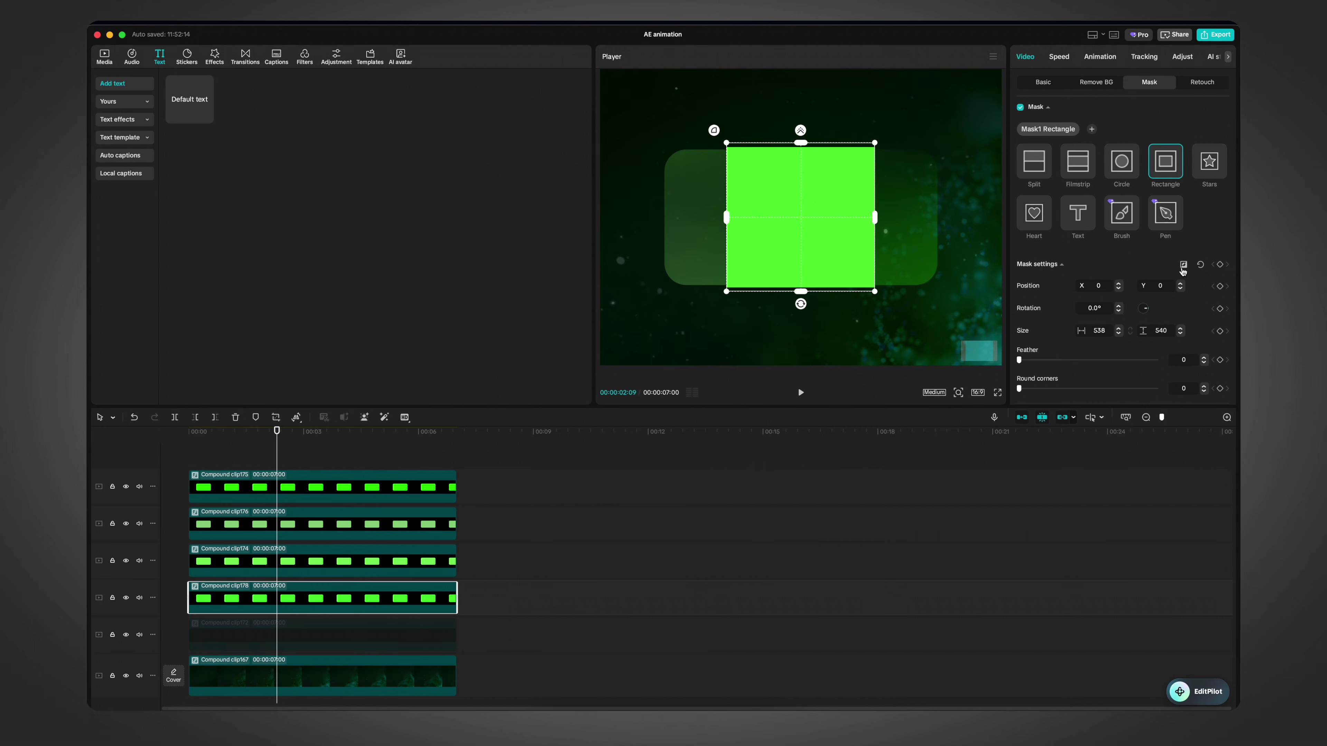
pyautogui.click(1183, 266)
pyautogui.moveTo(800, 142); pyautogui.dragTo(800, 148)
pyautogui.scroll(5, 835, 168)
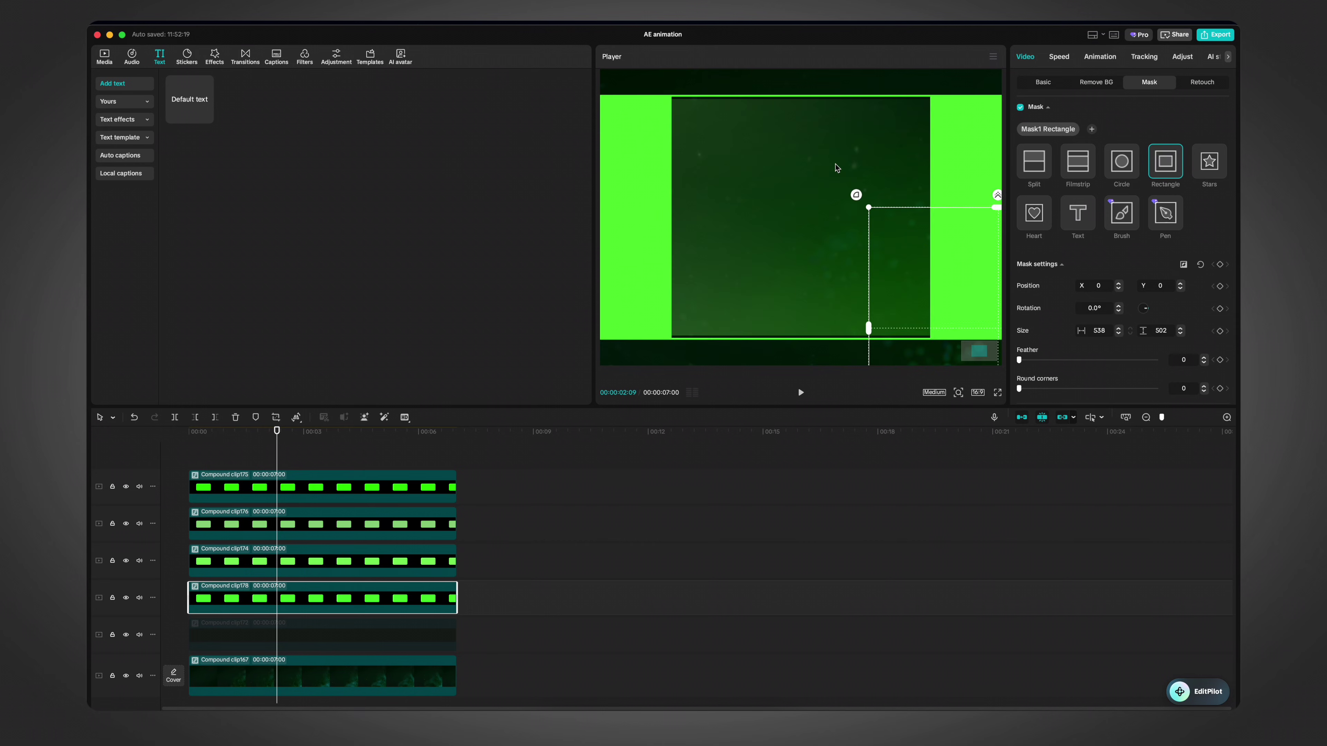
pyautogui.scroll(-4, 833, 170)
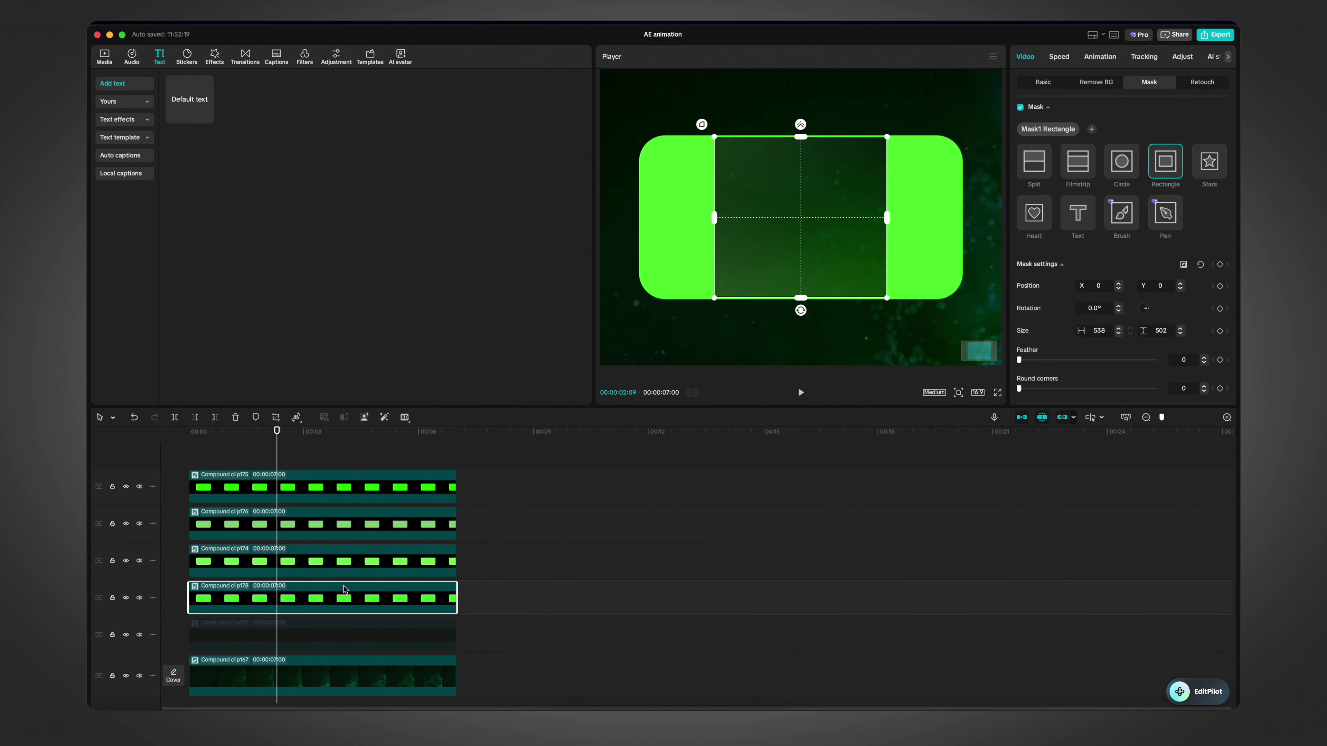
pyautogui.scroll(-3, 1063, 377)
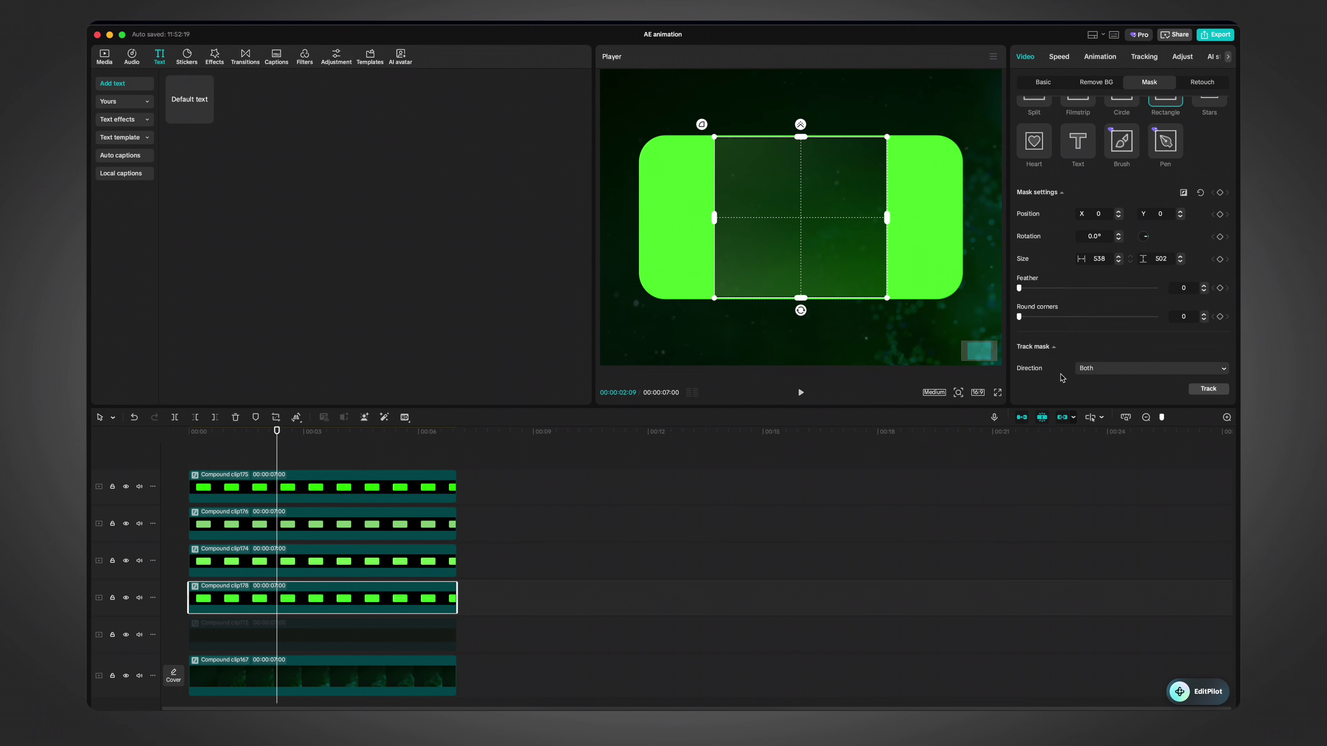
# Step: Round the inverted mask's corners to 32 and widen it to about 1003 to leave a thin green outline around the card
pyautogui.click(353, 634)
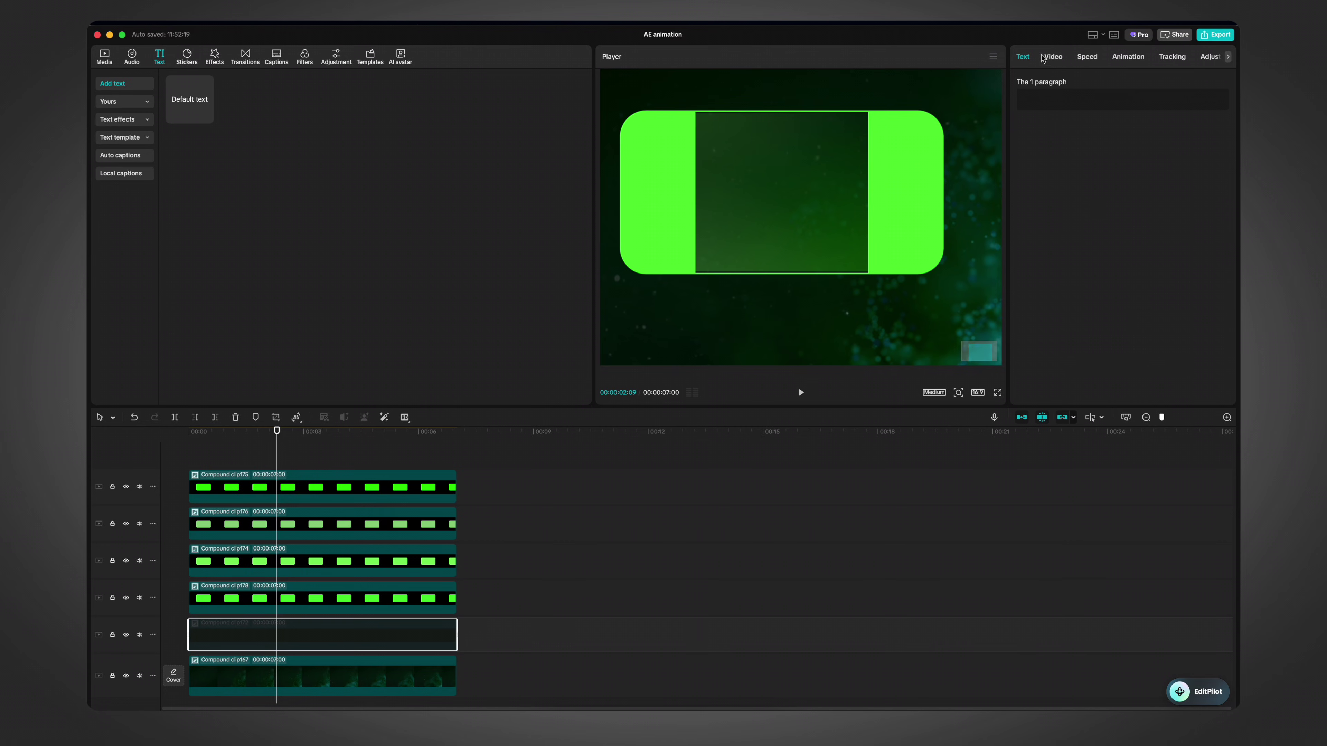
pyautogui.click(349, 590)
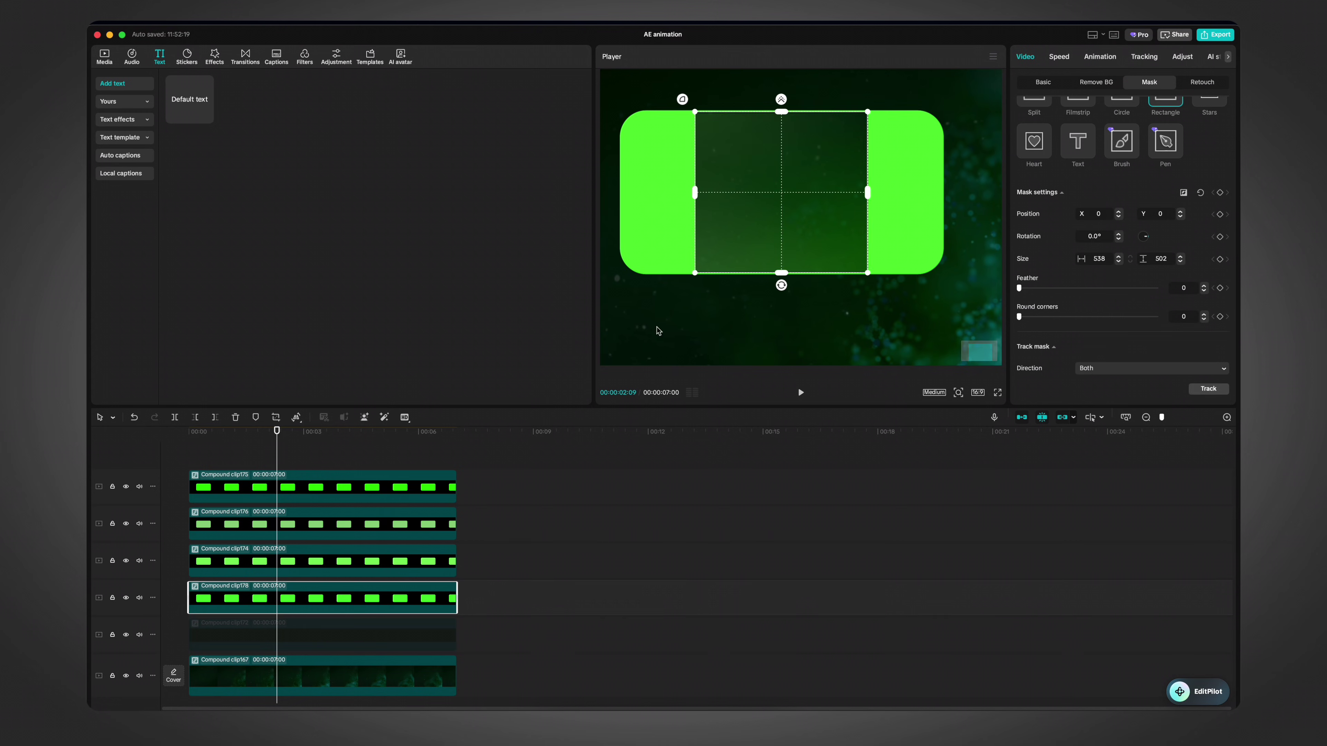
pyautogui.moveTo(682, 99); pyautogui.dragTo(673, 90)
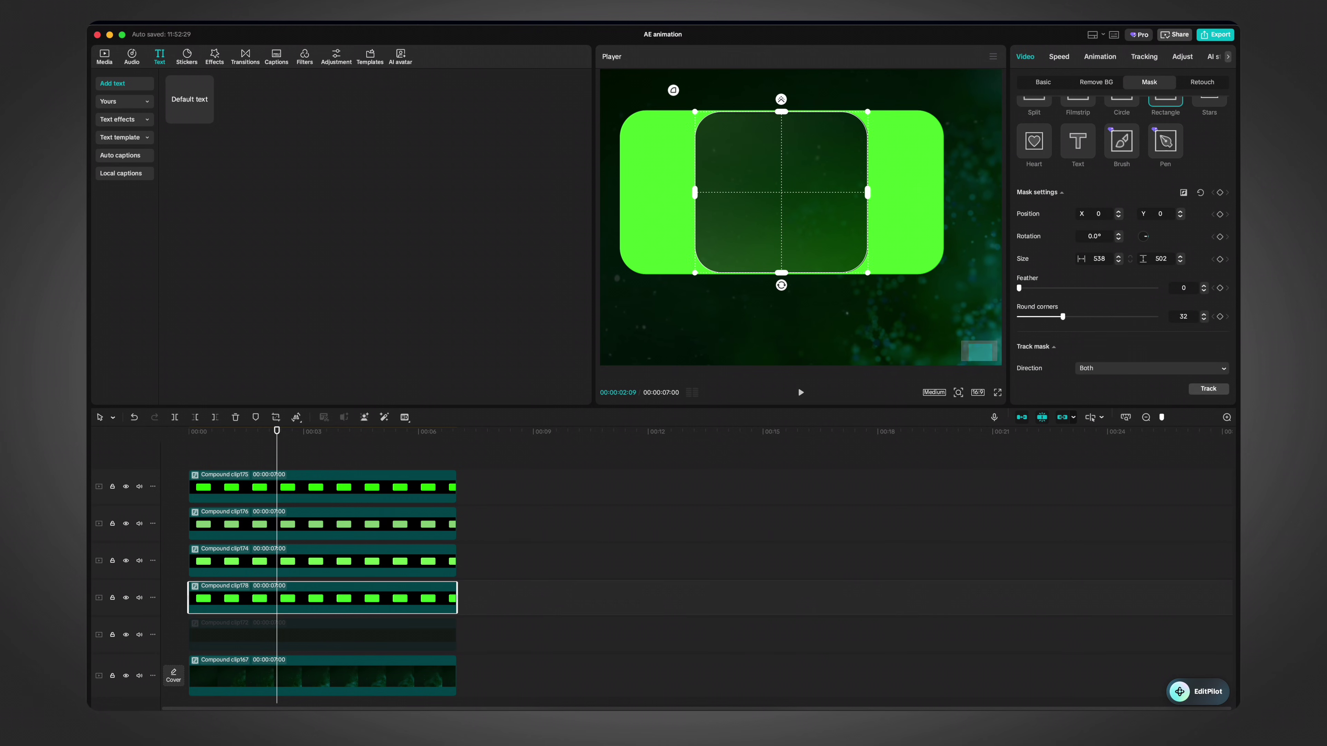
pyautogui.moveTo(866, 192); pyautogui.dragTo(942, 192)
pyautogui.click(369, 469)
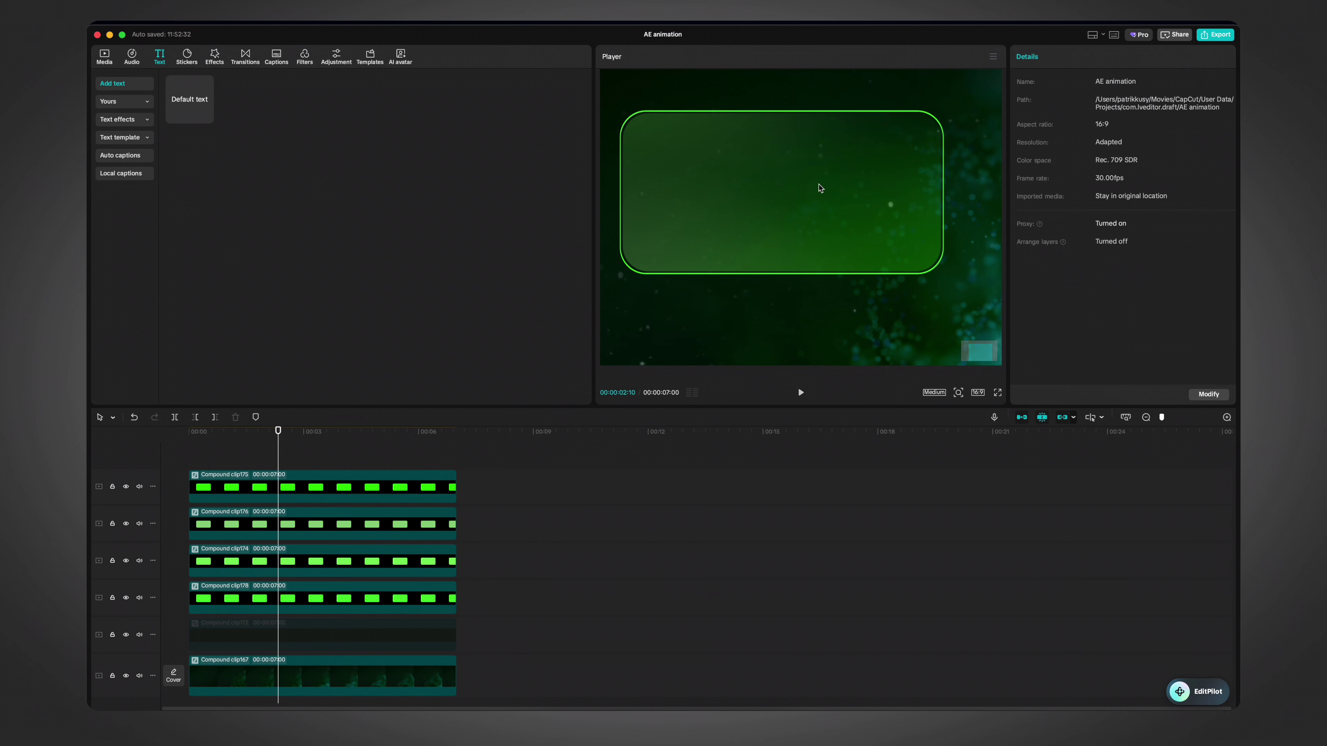
# Step: Fine-tune the inverted mask's size to 989 by 495 to thicken and even out the green outline on all sides
pyautogui.click(293, 604)
pyautogui.scroll(5, 832, 204)
pyautogui.hscroll(6, 794, 205)
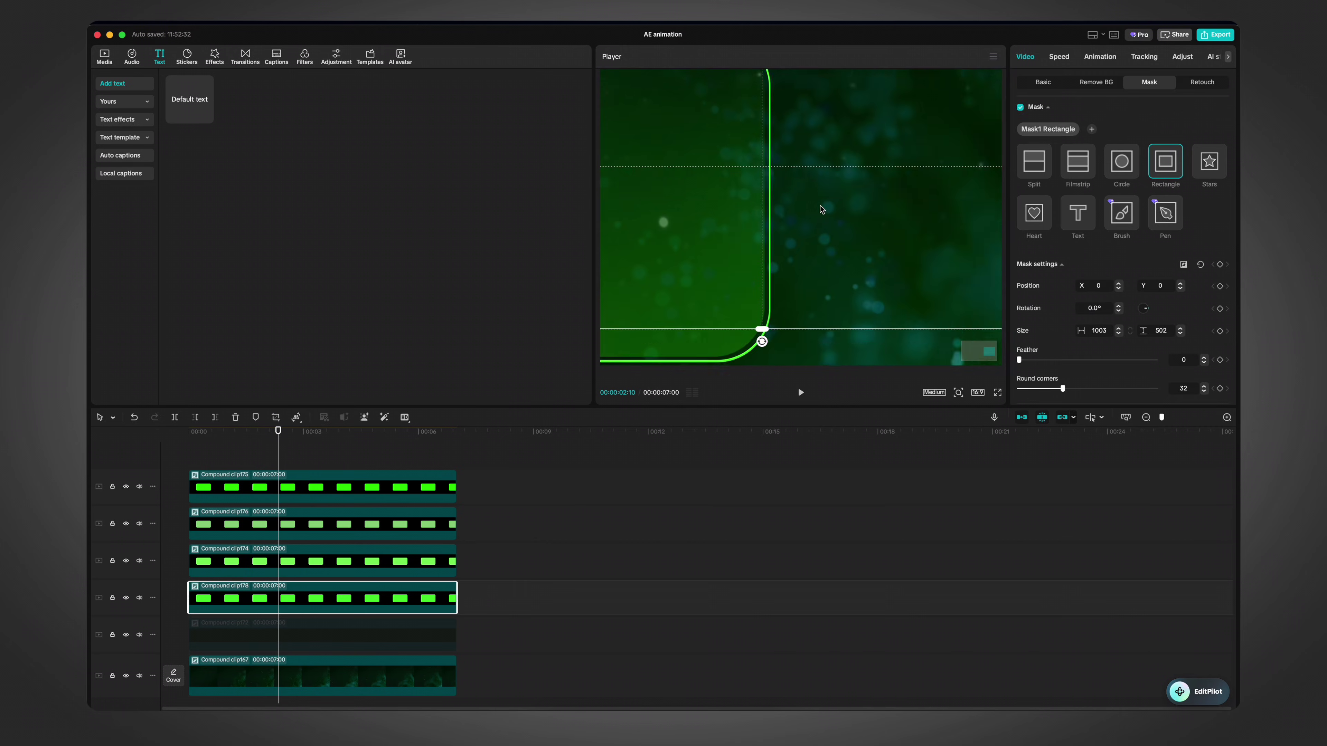
pyautogui.moveTo(769, 199); pyautogui.dragTo(767, 199)
pyautogui.hscroll(-3, 767, 199)
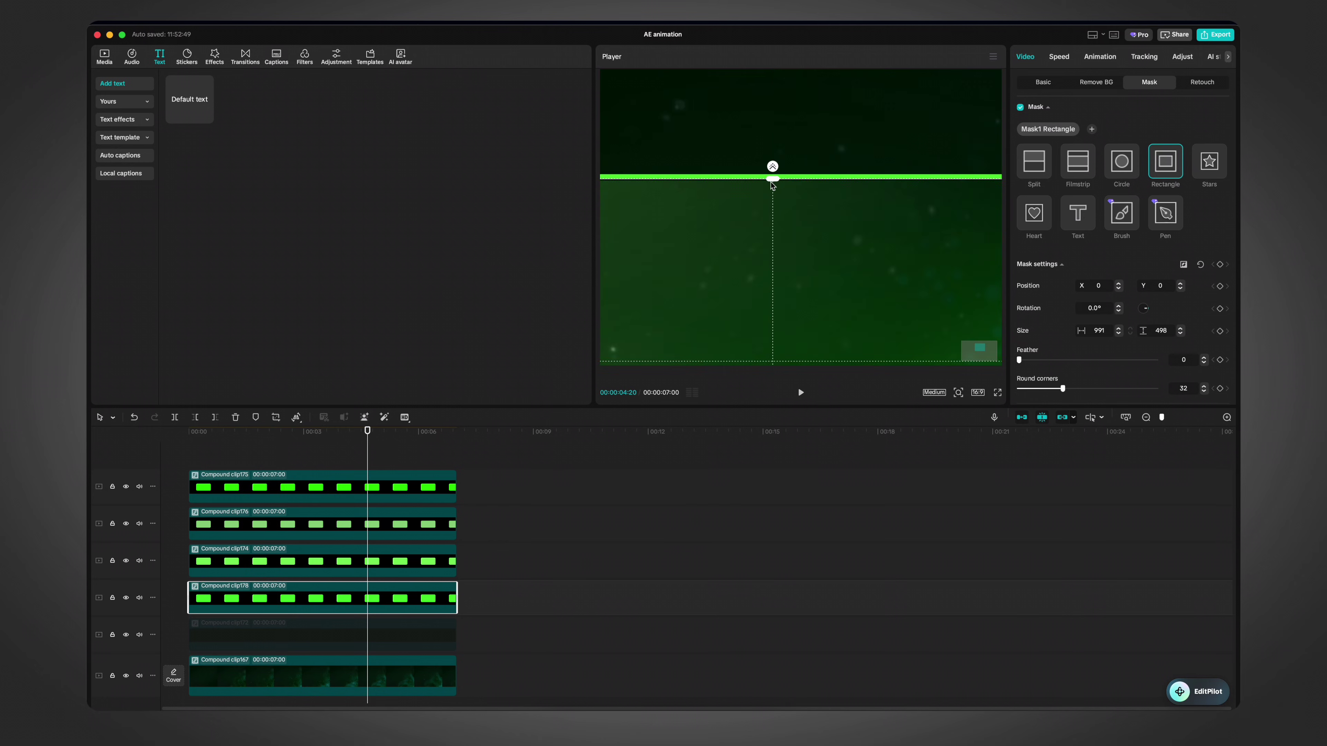
pyautogui.moveTo(774, 181); pyautogui.dragTo(774, 183)
pyautogui.scroll(-5, 775, 184)
pyautogui.hscroll(2, 838, 243)
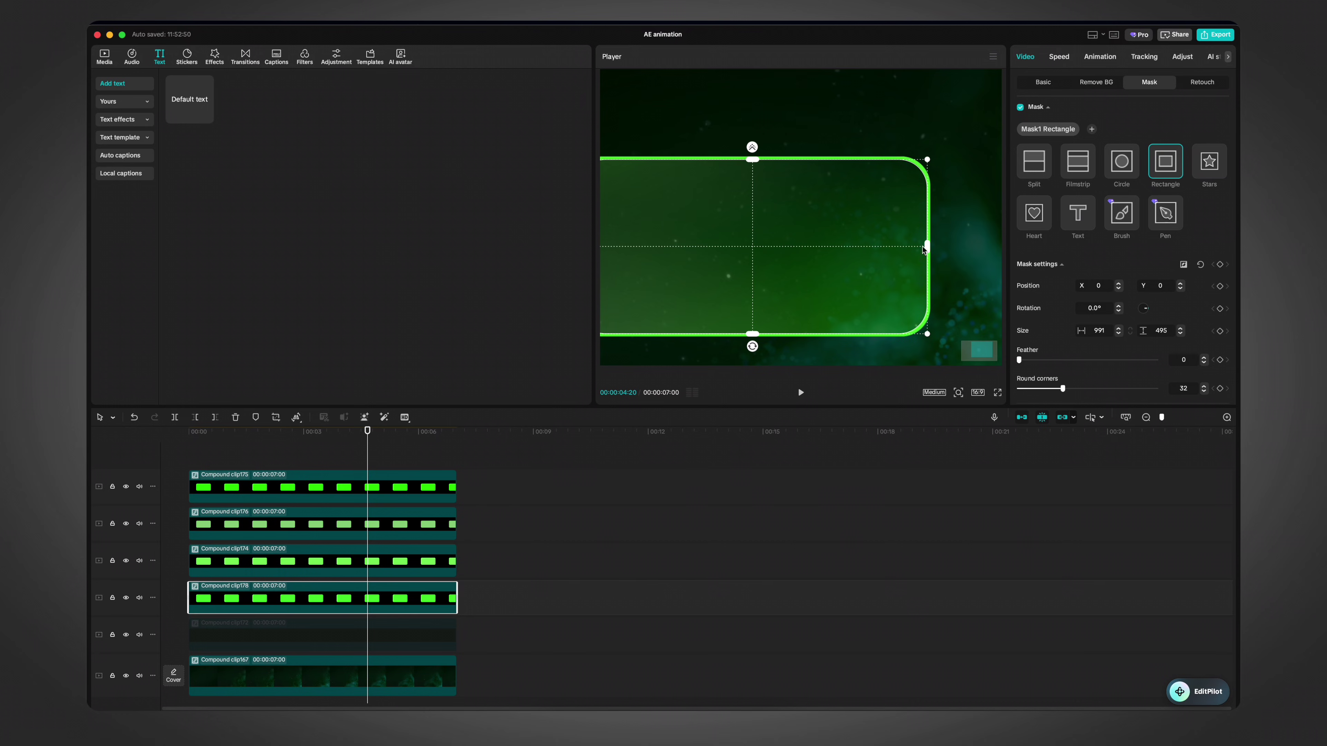
pyautogui.moveTo(926, 249); pyautogui.dragTo(925, 250)
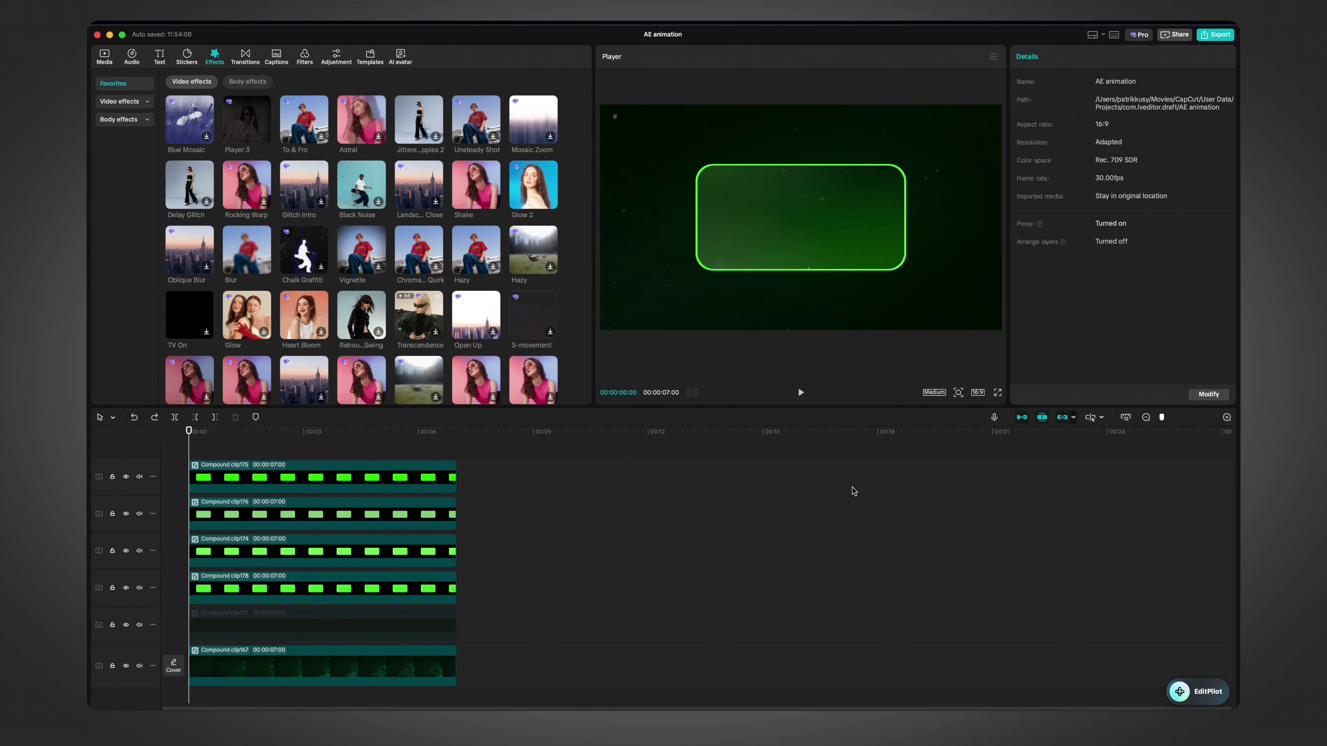
# Step: Search the effects library for "glow 2" and apply the Glow 2 video effect to the green outline clip
pyautogui.scroll(3, 827, 189)
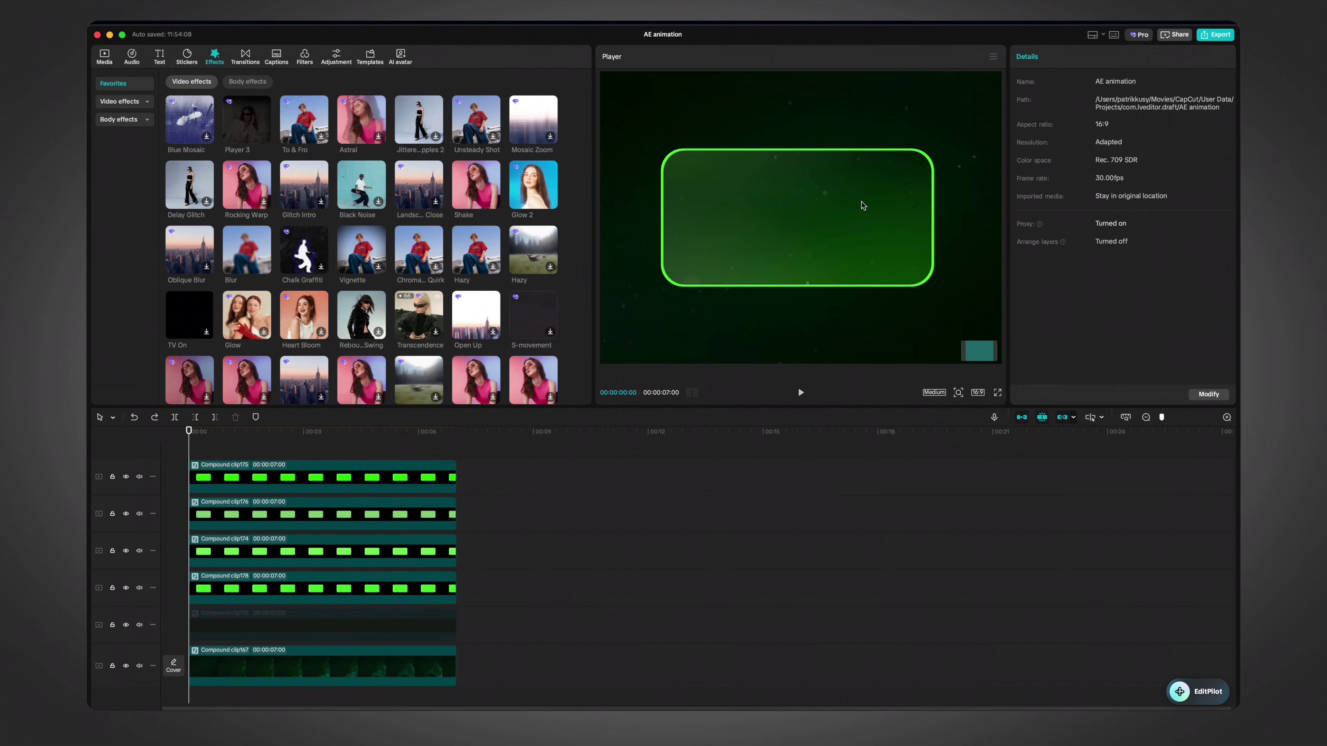
pyautogui.click(123, 120)
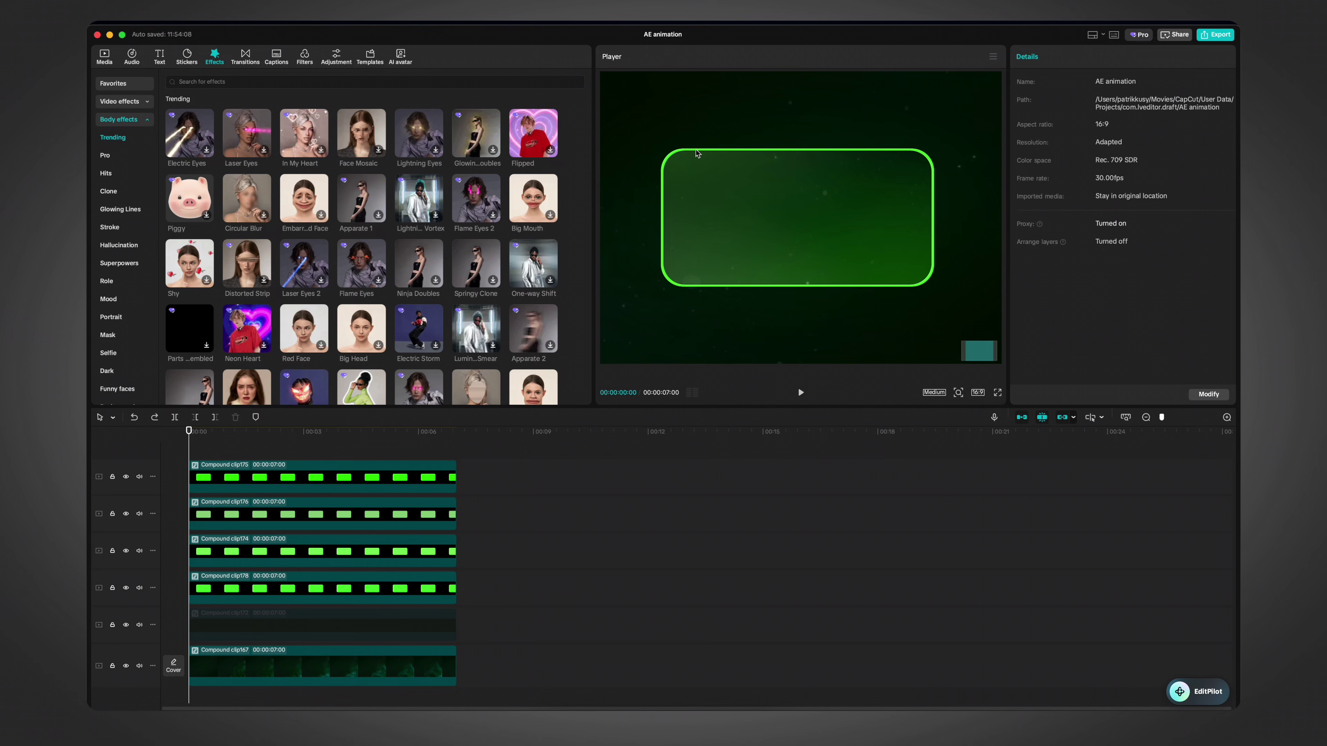
pyautogui.click(204, 82)
pyautogui.write('glow 2')
pyautogui.press('Return')
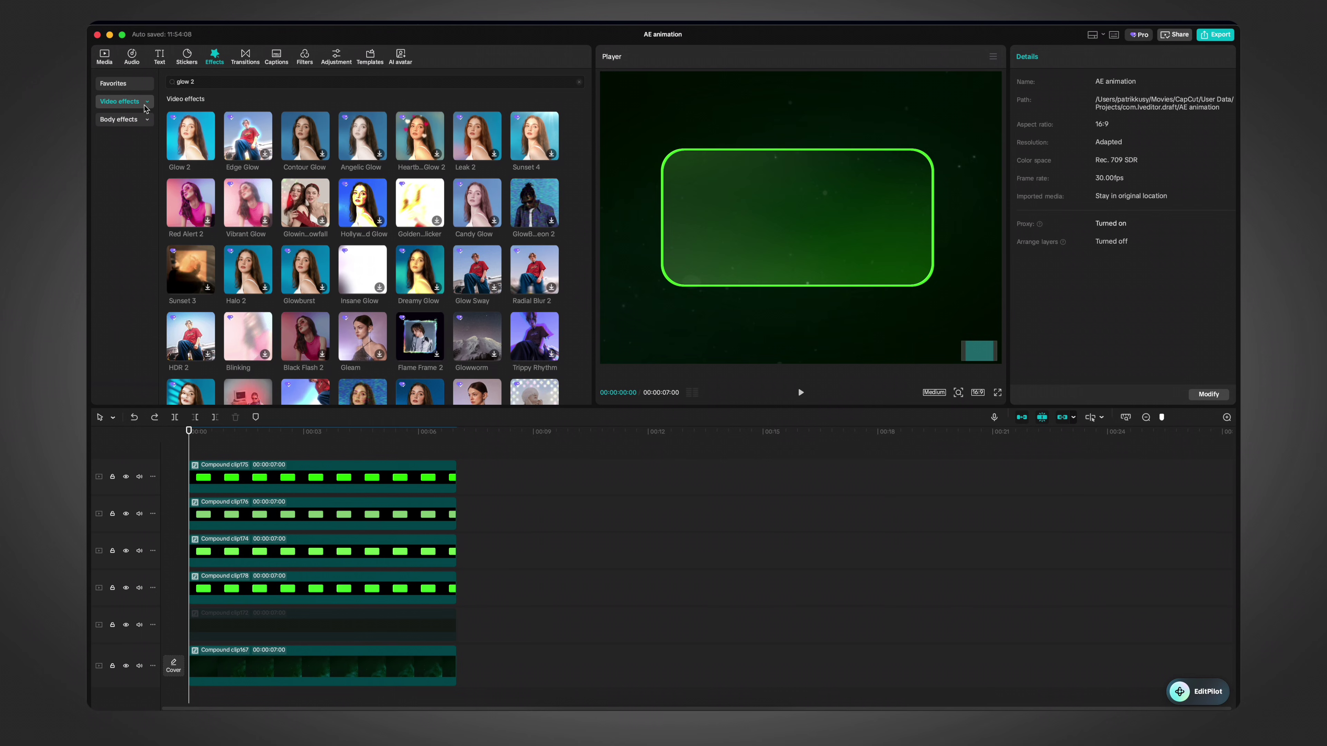
pyautogui.moveTo(197, 137)
pyautogui.moveTo(197, 138); pyautogui.dragTo(288, 590)
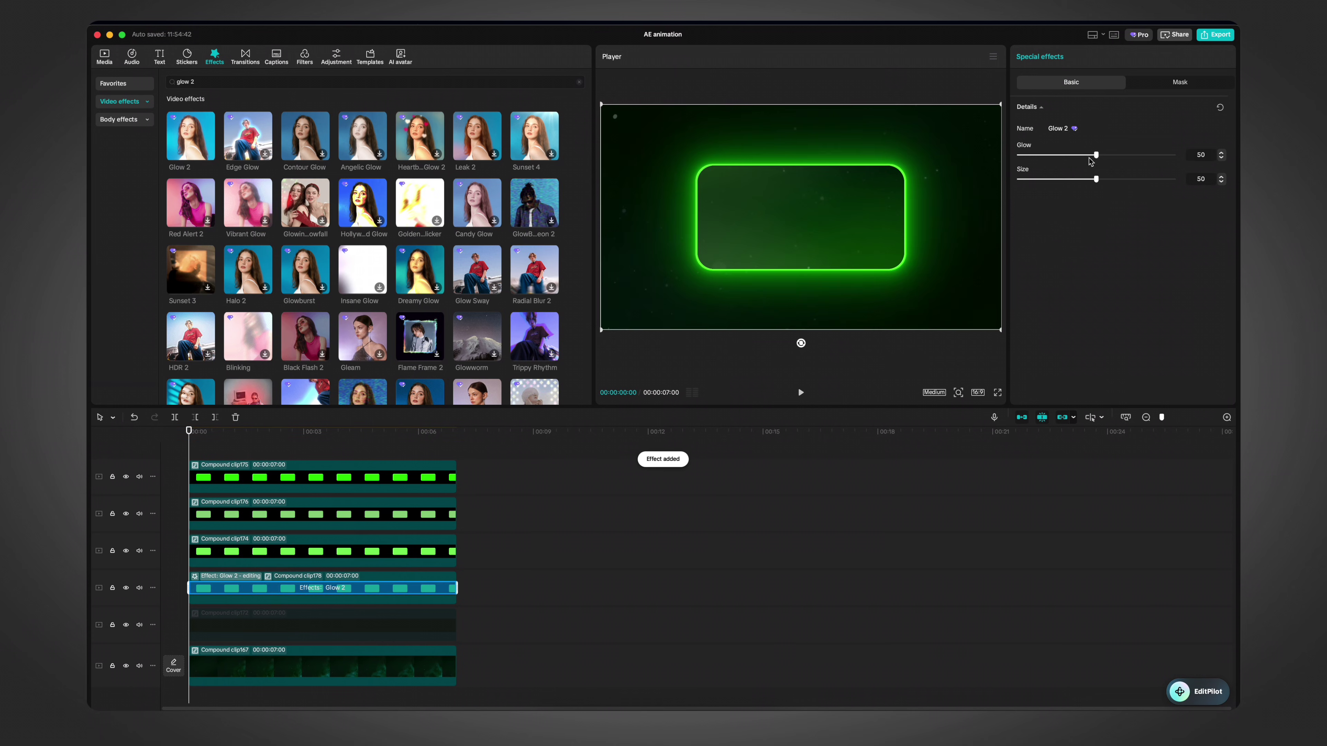
# Step: Lower the Glow 2 effect's glow strength to near its minimum and its size to 23, and play back the result briefly
pyautogui.moveTo(1089, 156); pyautogui.dragTo(1028, 156)
pyautogui.click(286, 443)
pyautogui.press('space')
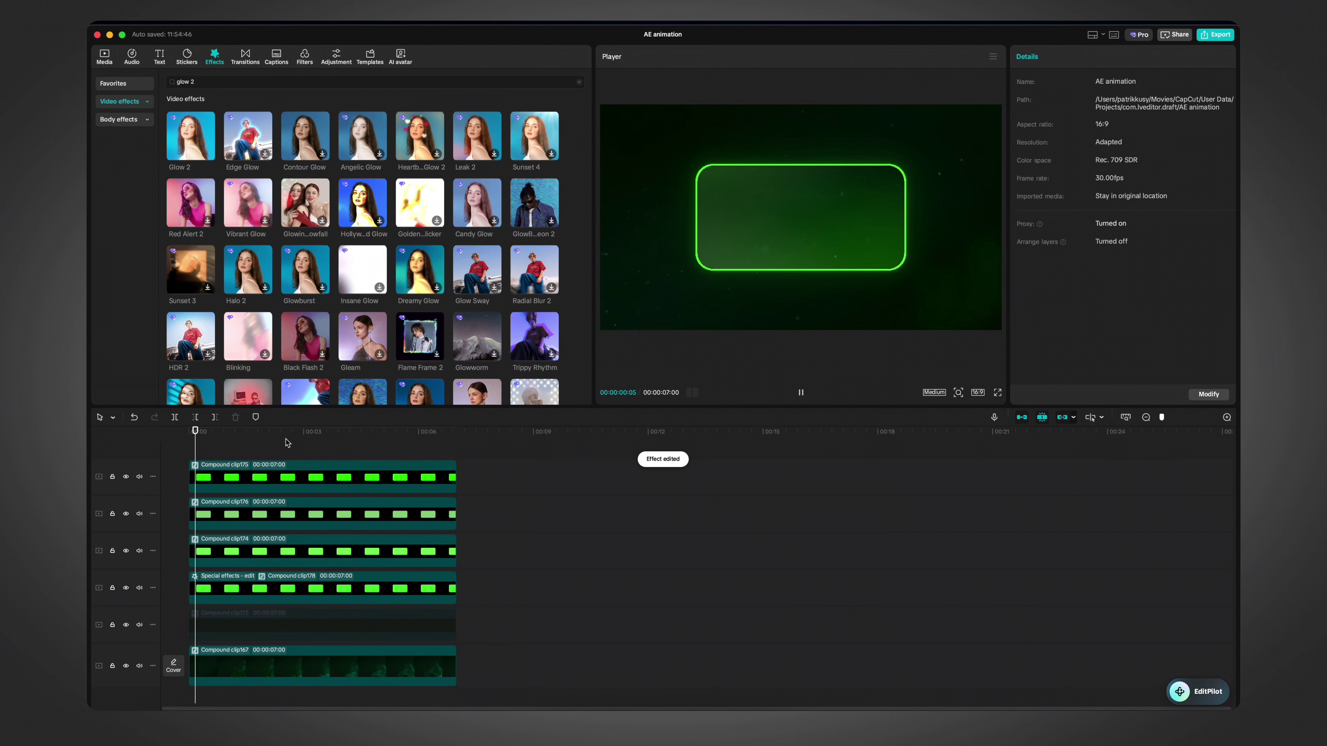
pyautogui.press('space')
pyautogui.click(208, 577)
pyautogui.press('Delete')
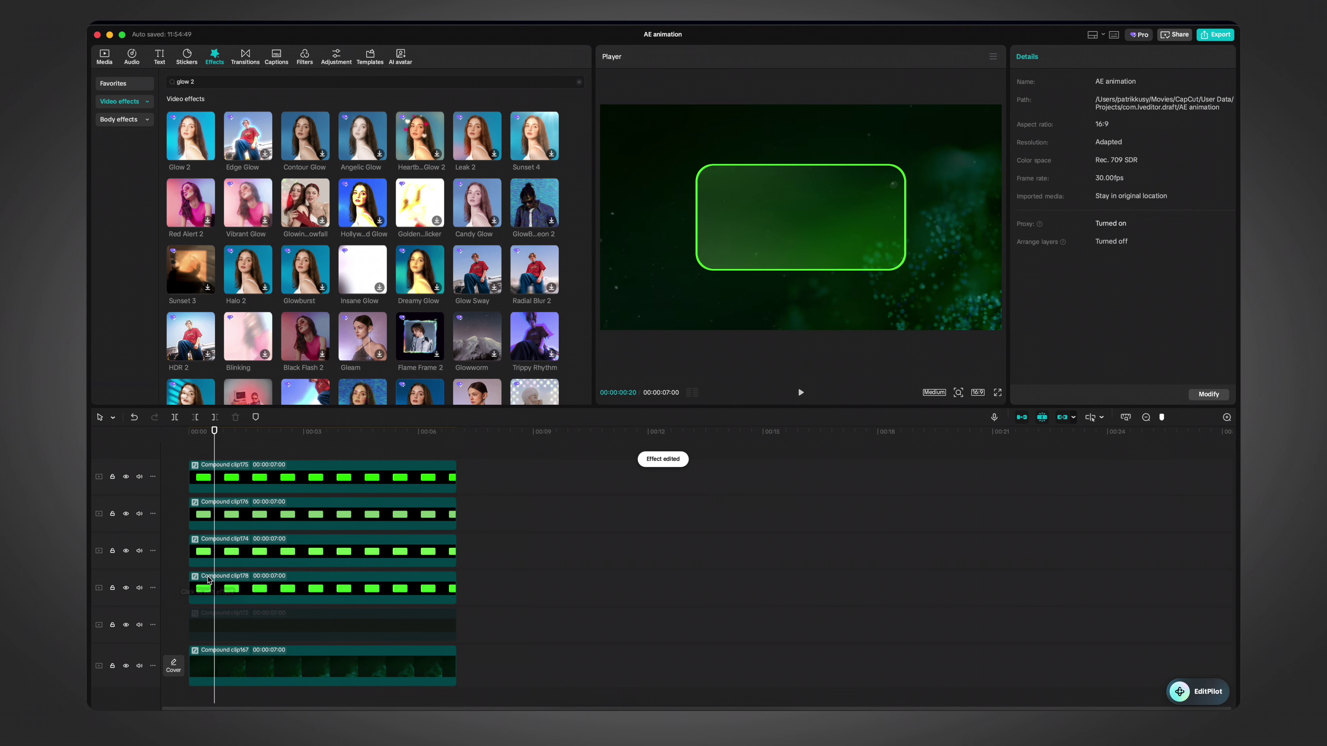
pyautogui.press('super+z')
# Step: Reopen the outline clip's Glow 2 effect and set its glow to 2 and its size to 29
pyautogui.click(213, 577)
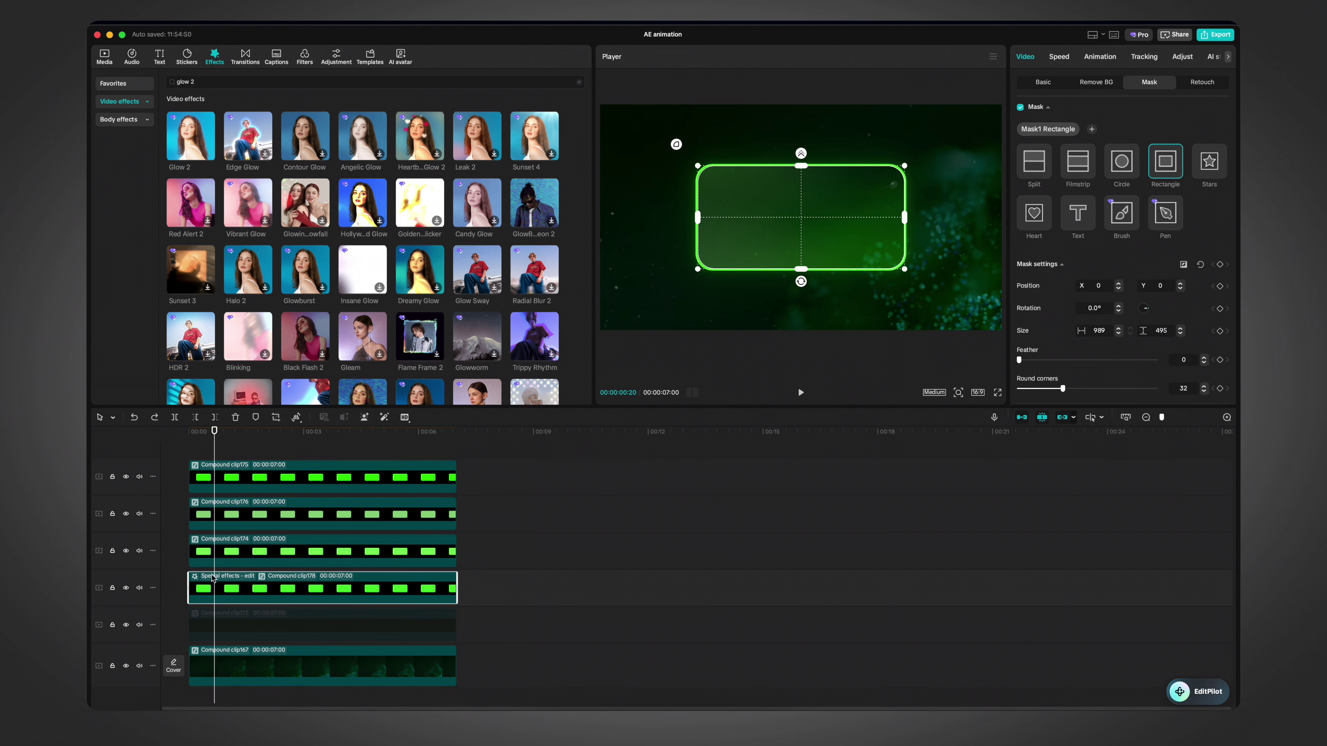
pyautogui.click(209, 577)
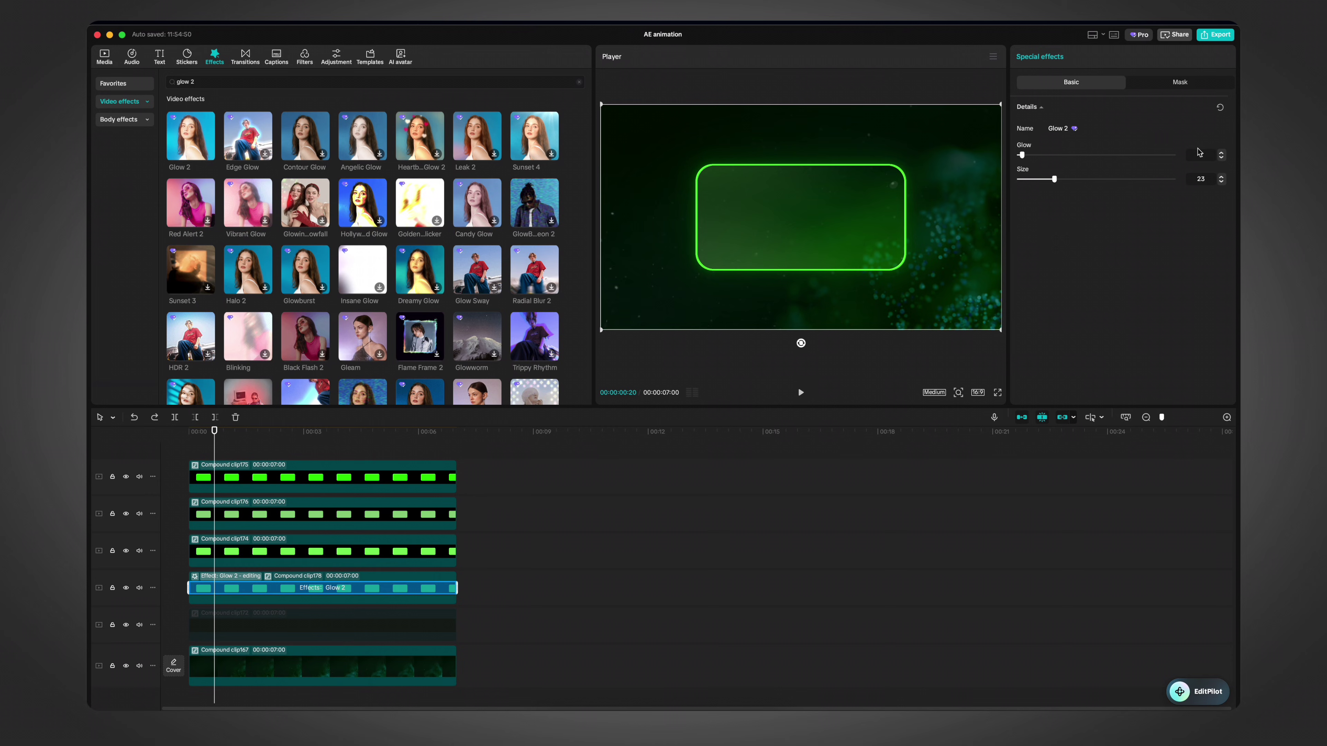
pyautogui.moveTo(1052, 179); pyautogui.dragTo(1022, 158)
# Step: Add a default text clip over the full 7-second timeline and set its text to "Account Balance"
pyautogui.moveTo(214, 434); pyautogui.dragTo(185, 433)
pyautogui.click(107, 57)
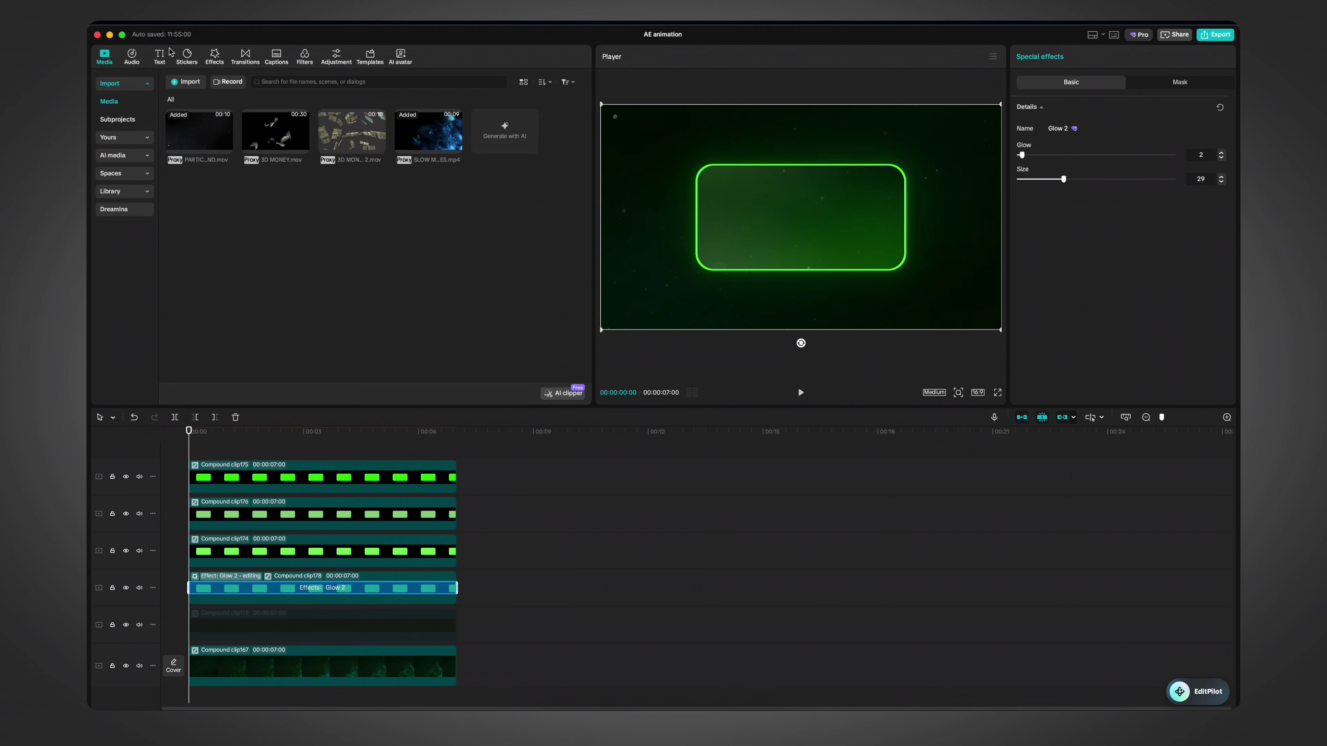
pyautogui.click(159, 57)
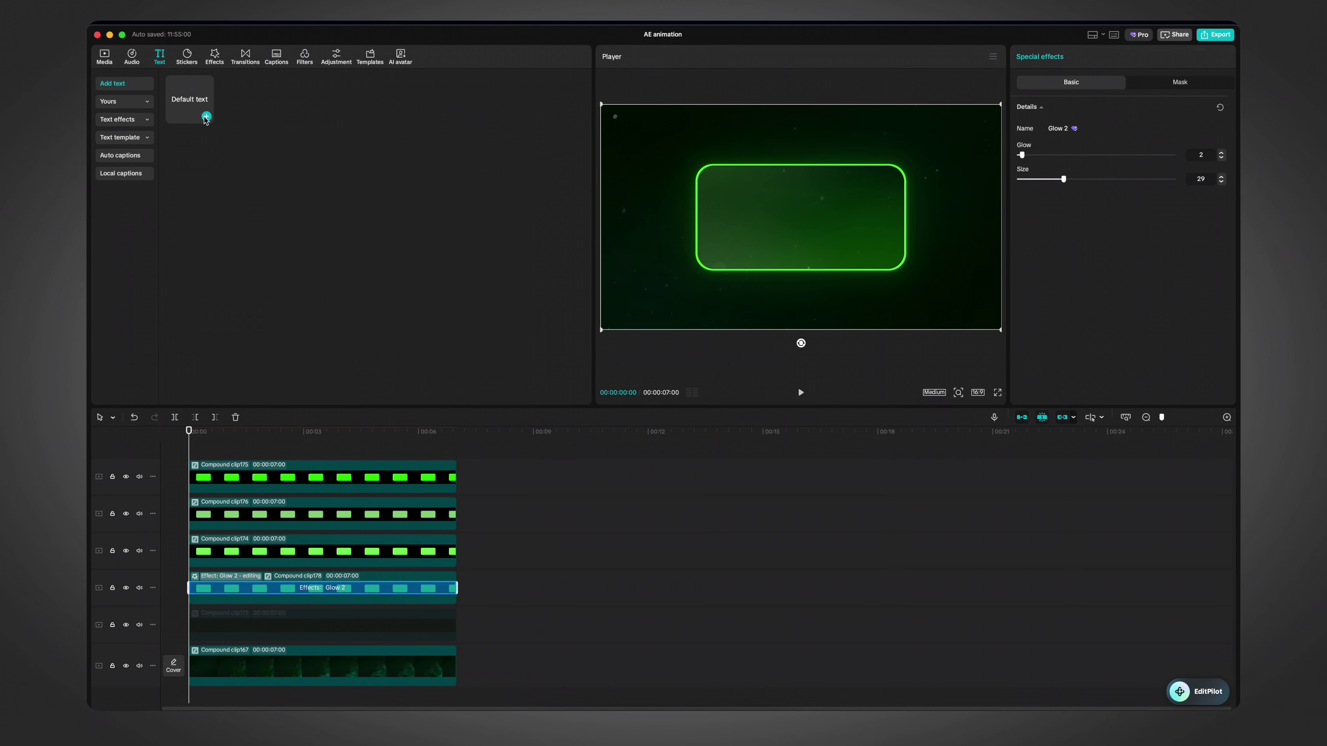
pyautogui.click(206, 117)
pyautogui.press('super+z')
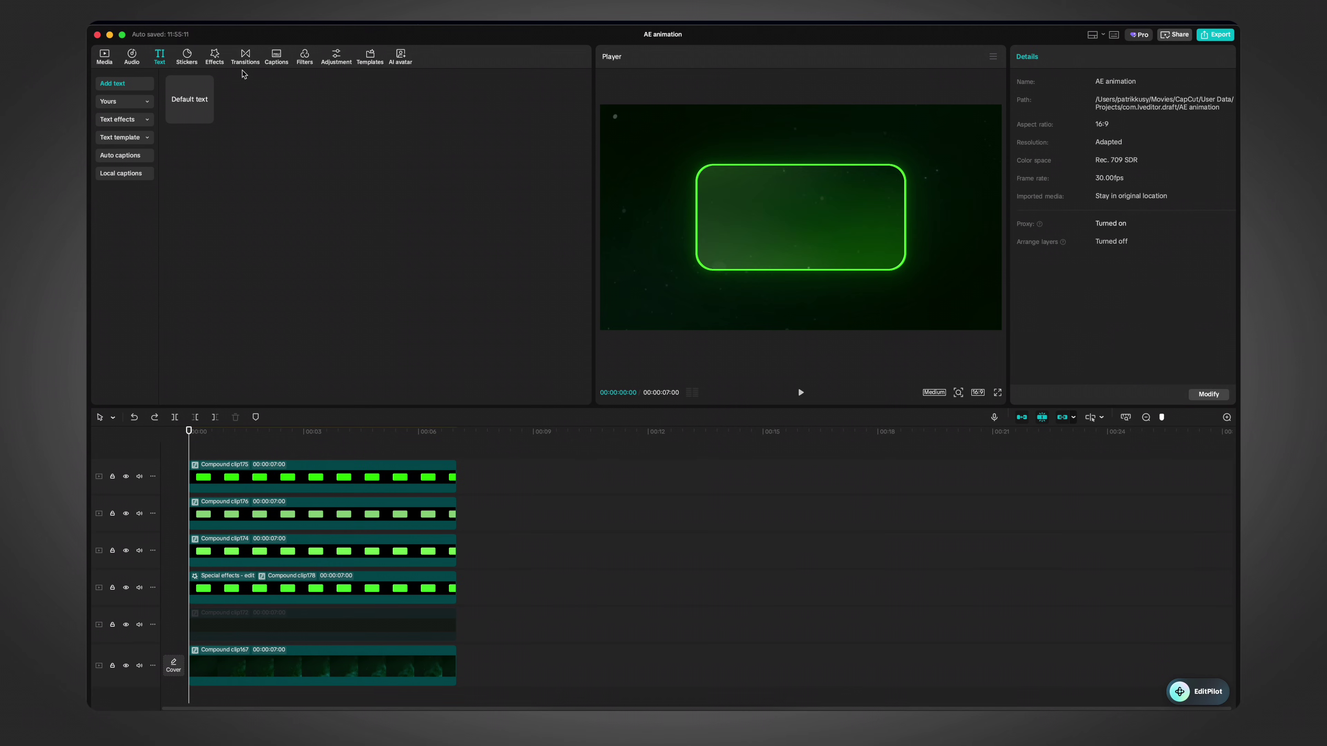
pyautogui.click(207, 116)
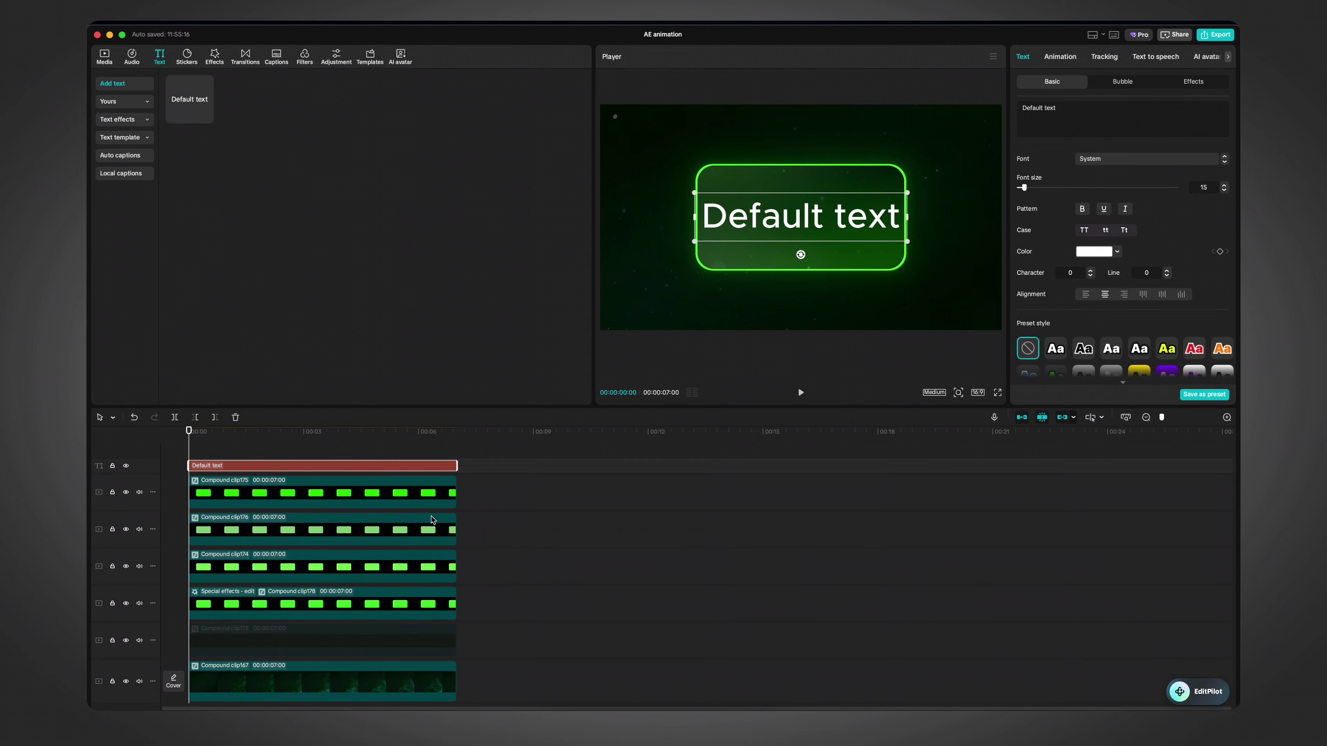
pyautogui.click(1123, 113)
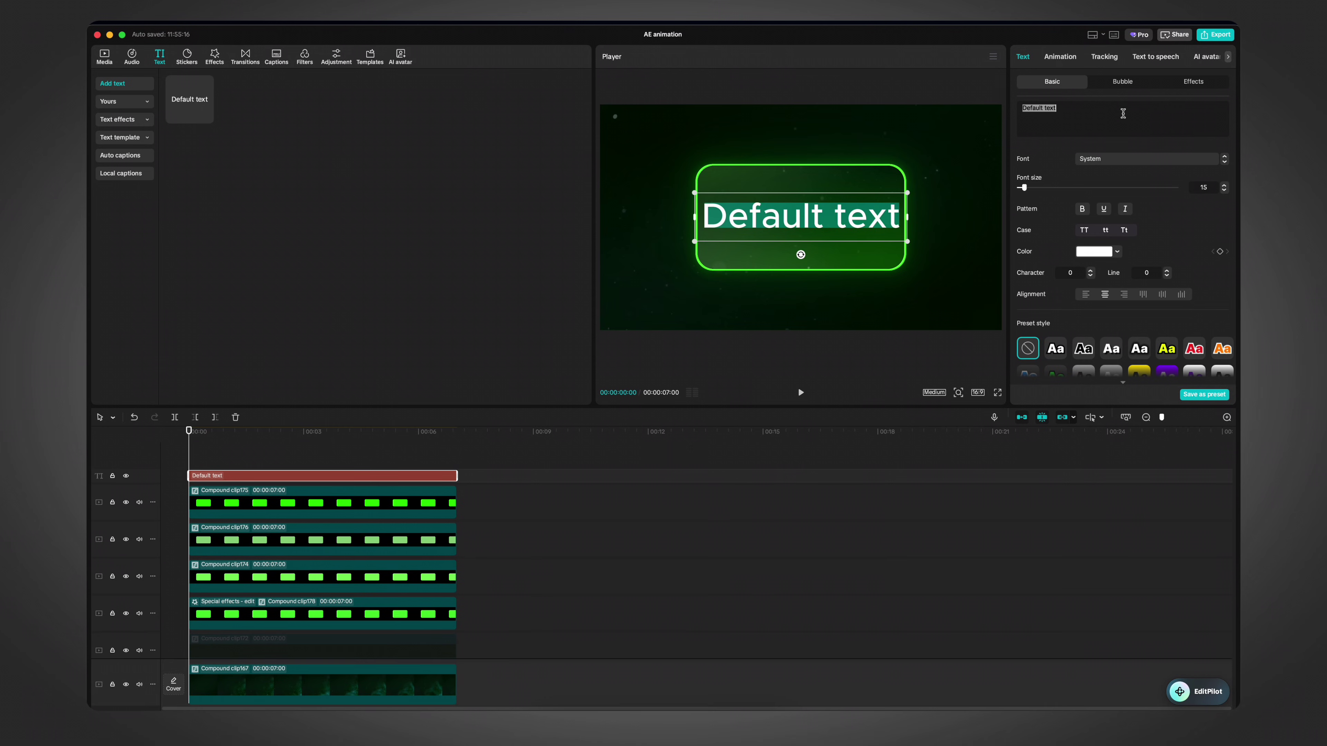
pyautogui.write('Accou')
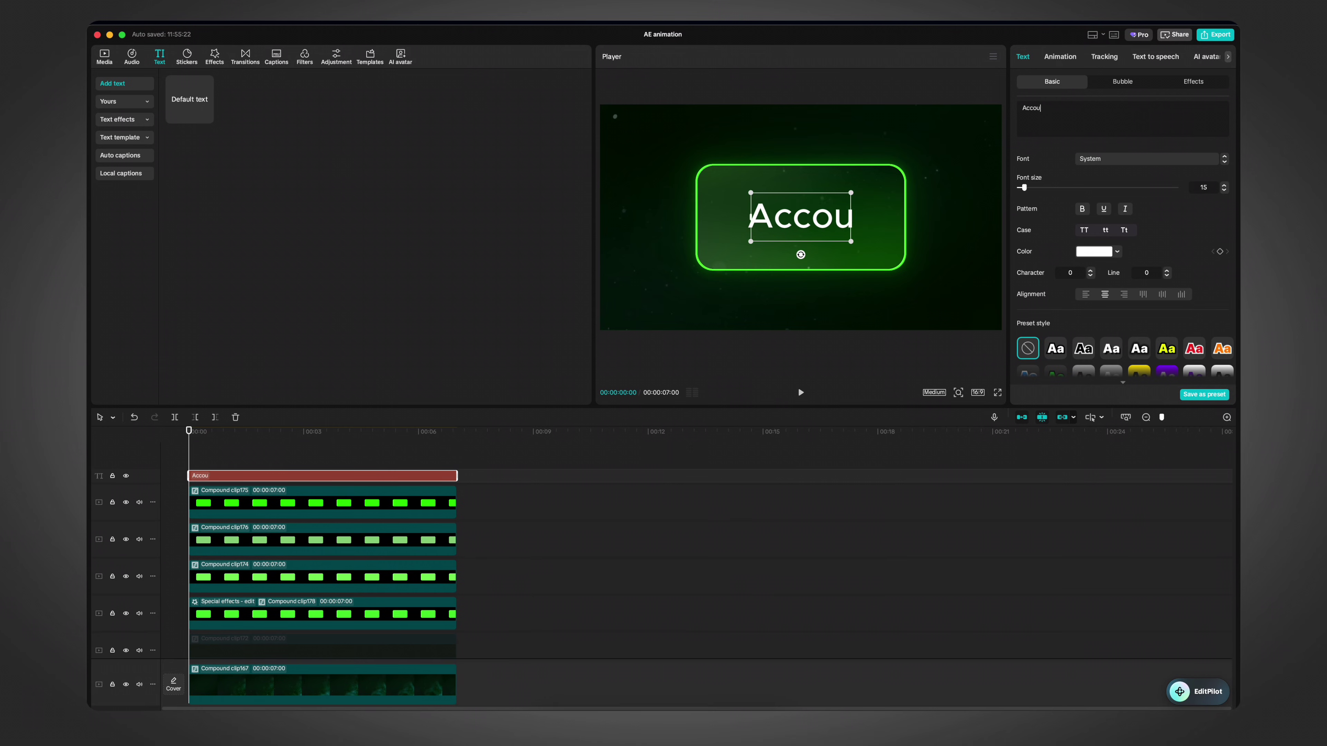
pyautogui.write('nt Balance')
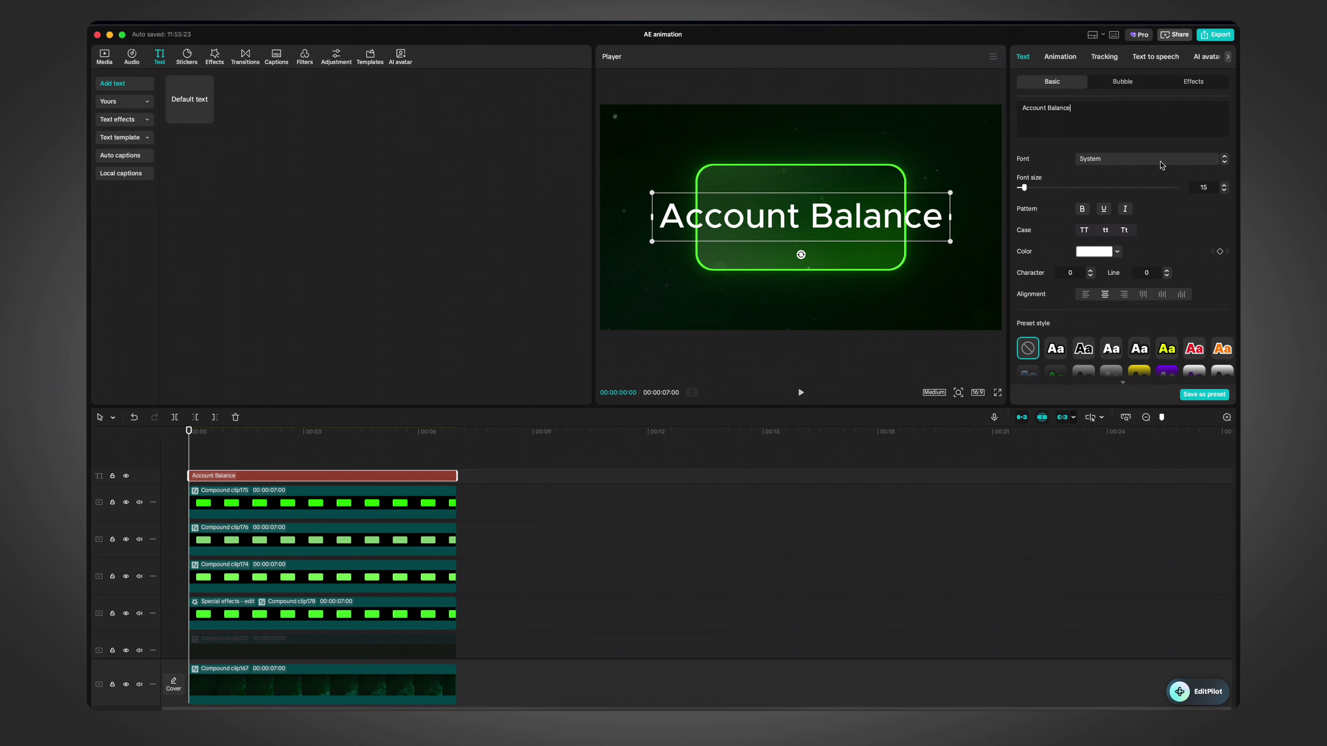
# Step: Set the Account Balance text's font to Poppins, shrink it and place it in the card's upper-left corner
pyautogui.click(1123, 160)
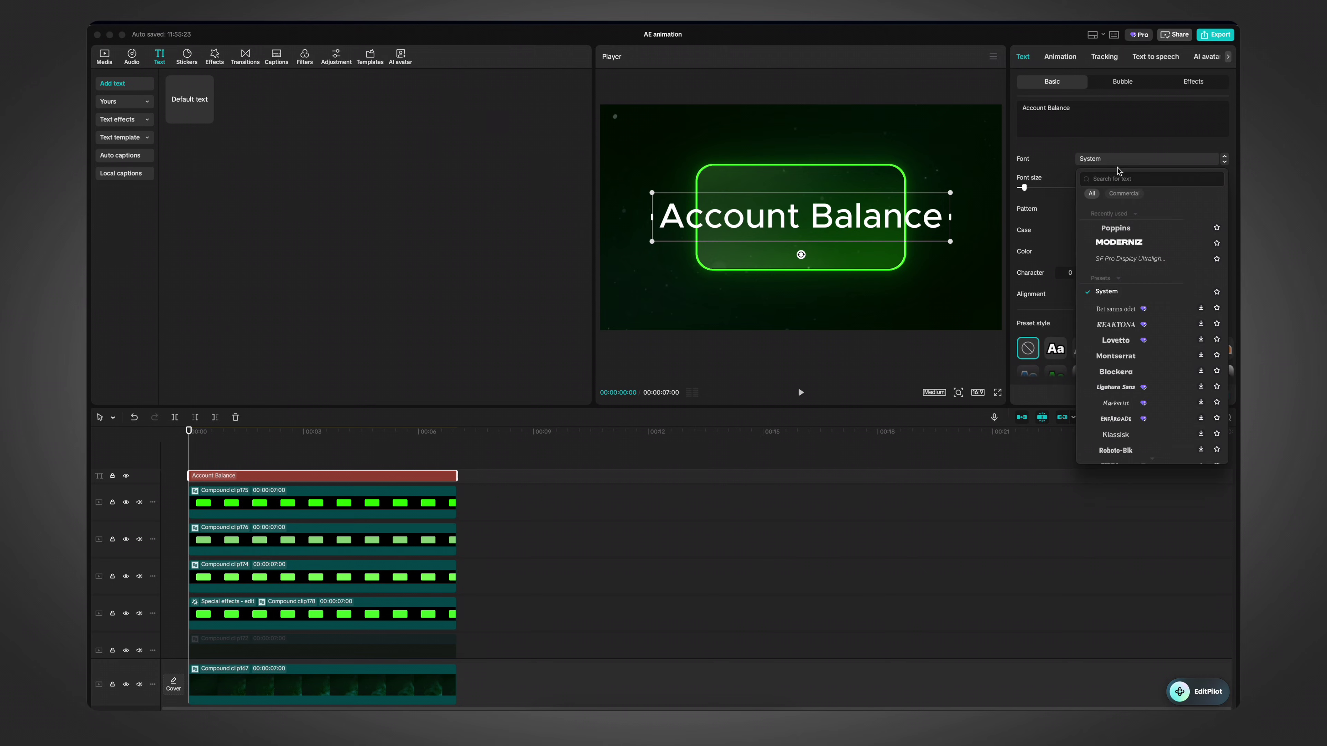
pyautogui.click(1116, 229)
pyautogui.moveTo(923, 197); pyautogui.dragTo(773, 183)
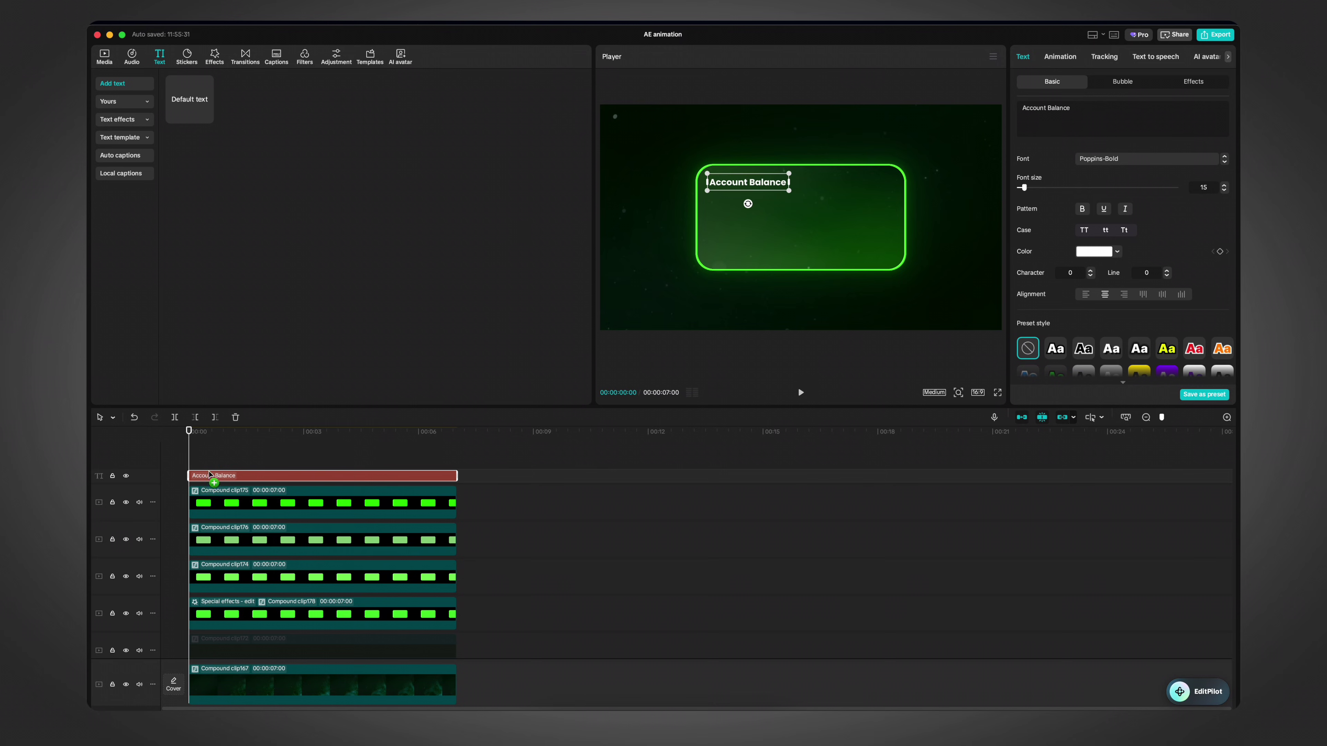
# Step: Duplicate the Account Balance text above itself, change the copy to "January" and place it in the card's lower corner
pyautogui.moveTo(213, 478); pyautogui.dragTo(213, 461)
pyautogui.tripleClick(1091, 118)
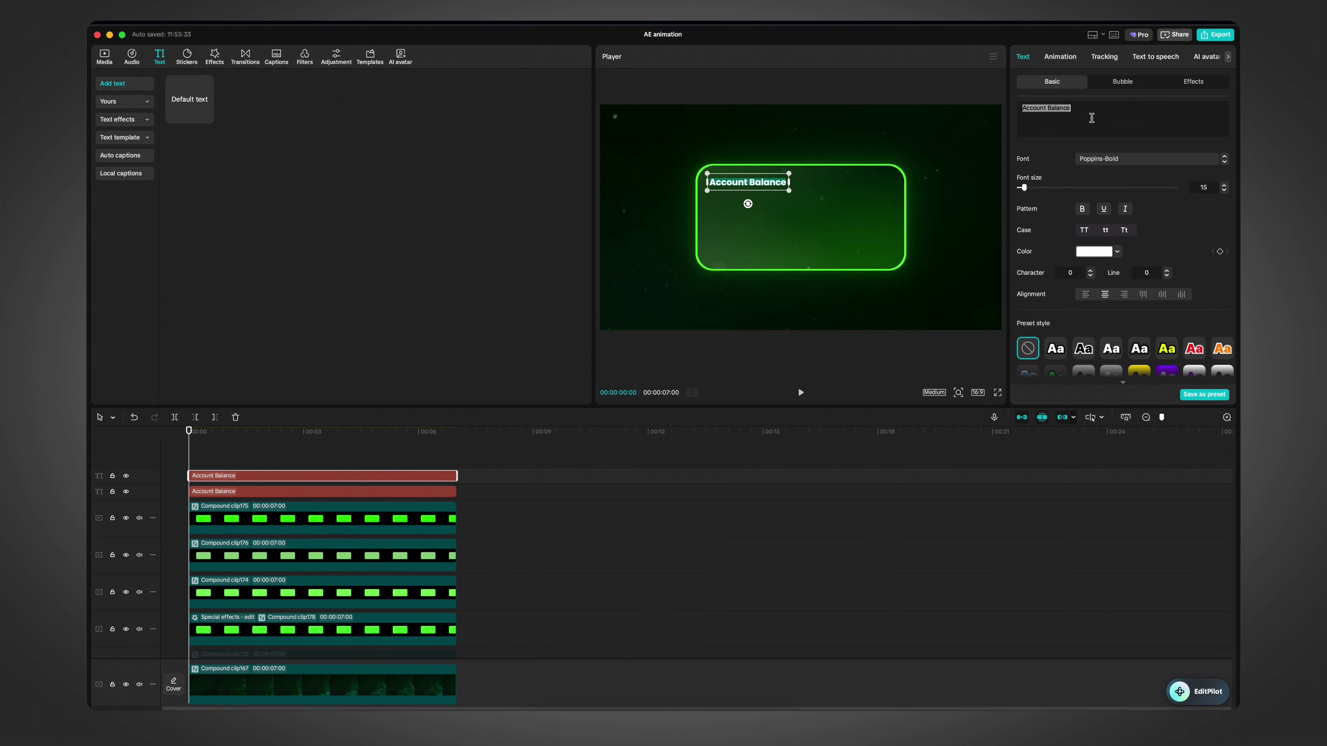
pyautogui.write('January')
pyautogui.moveTo(747, 183); pyautogui.dragTo(873, 258)
# Step: Duplicate the January text and change the copy to "December" for the card's lower-right corner
pyautogui.press('super+c')
pyautogui.press('super+v')
pyautogui.tripleClick(1068, 118)
pyautogui.write('Decemb')
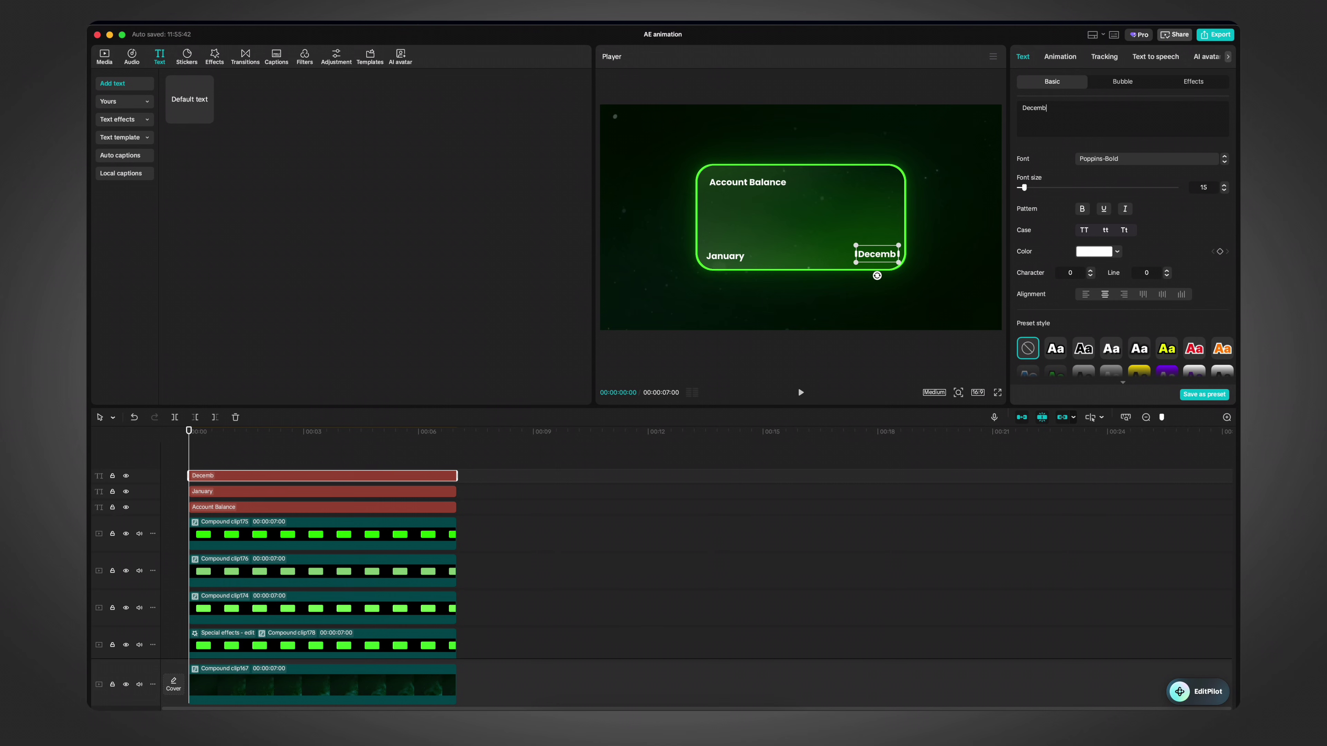
pyautogui.write('er')
# Step: Fine-tune the December text's position and set its Y position to -371 to line up with January
pyautogui.scroll(3, 886, 260)
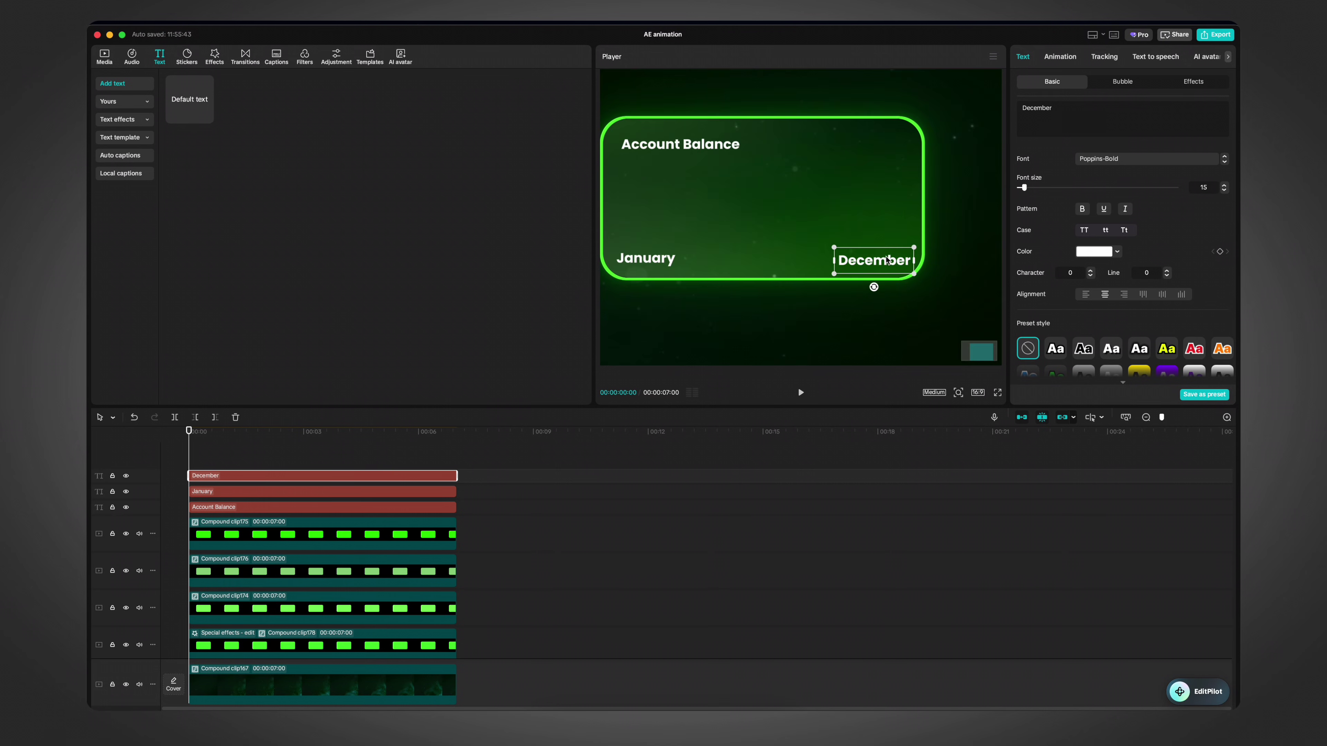
pyautogui.moveTo(887, 257); pyautogui.dragTo(886, 257)
pyautogui.scroll(-5, 1115, 251)
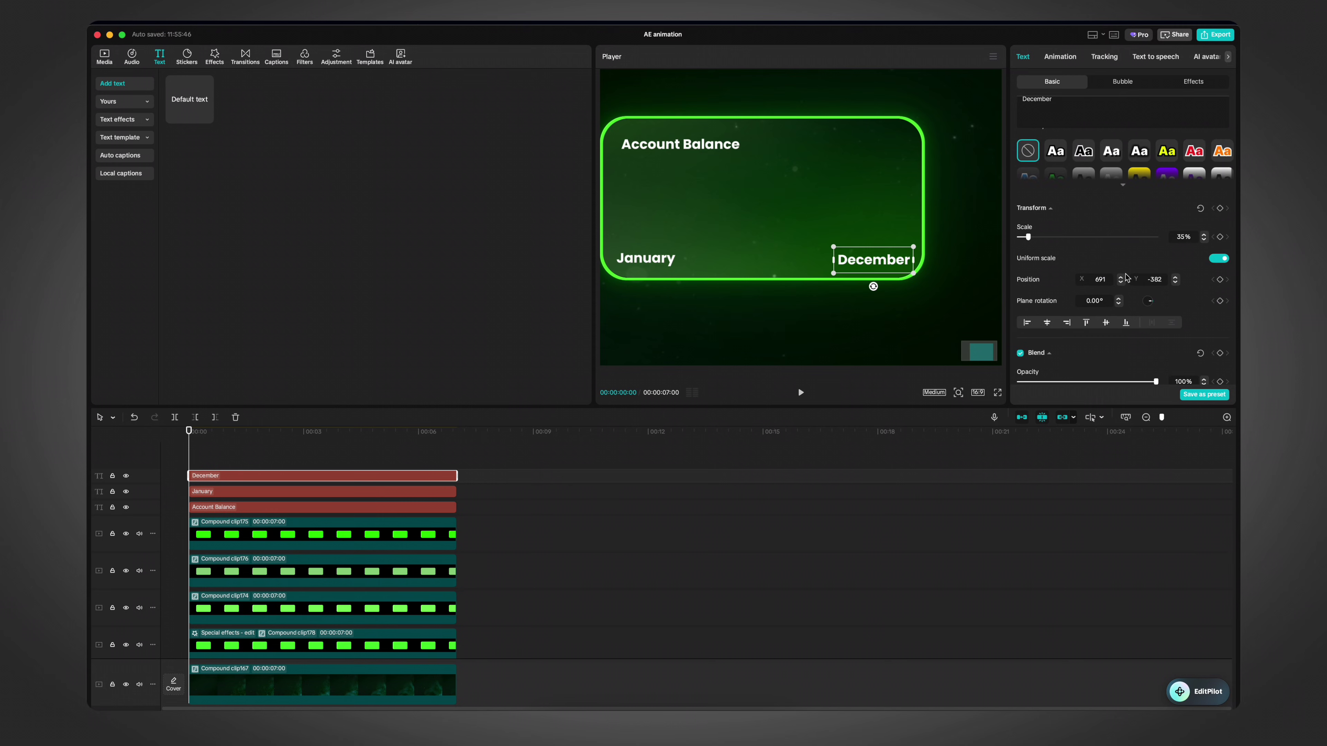
pyautogui.click(237, 491)
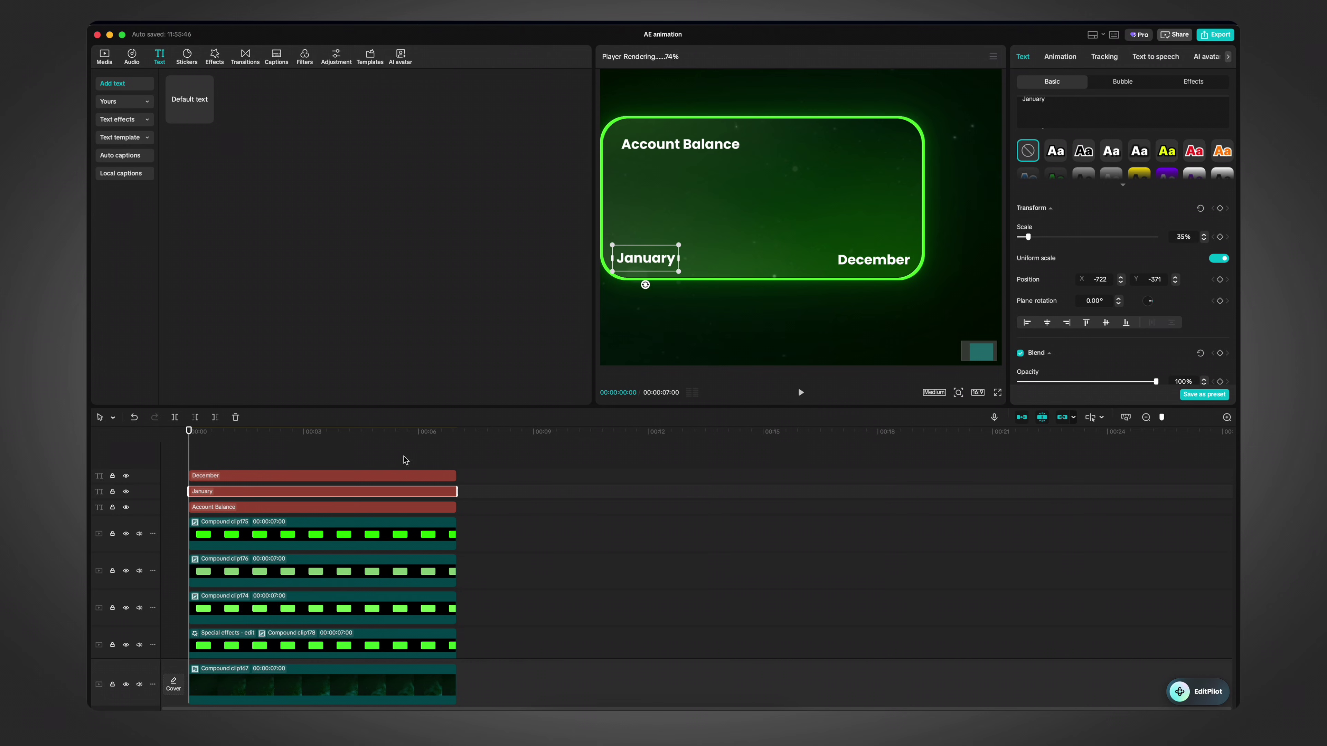
pyautogui.click(302, 474)
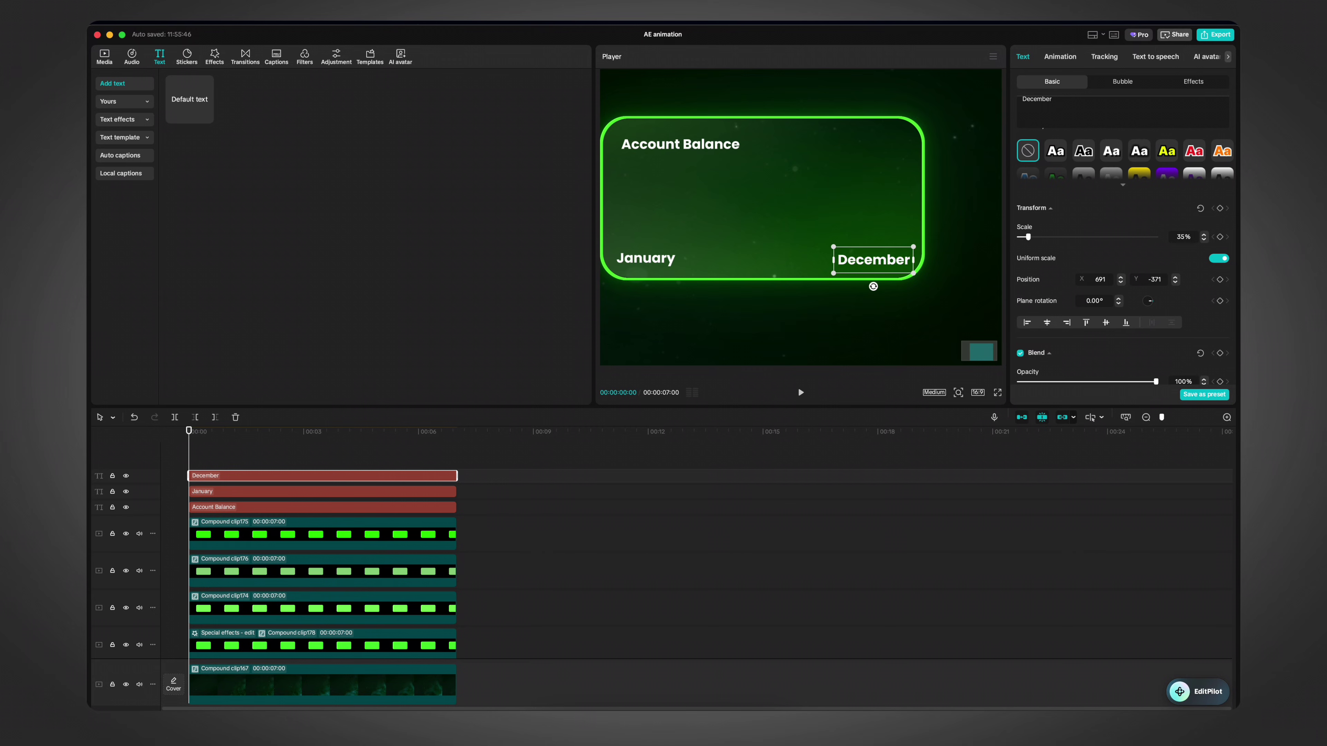
pyautogui.press('Return')
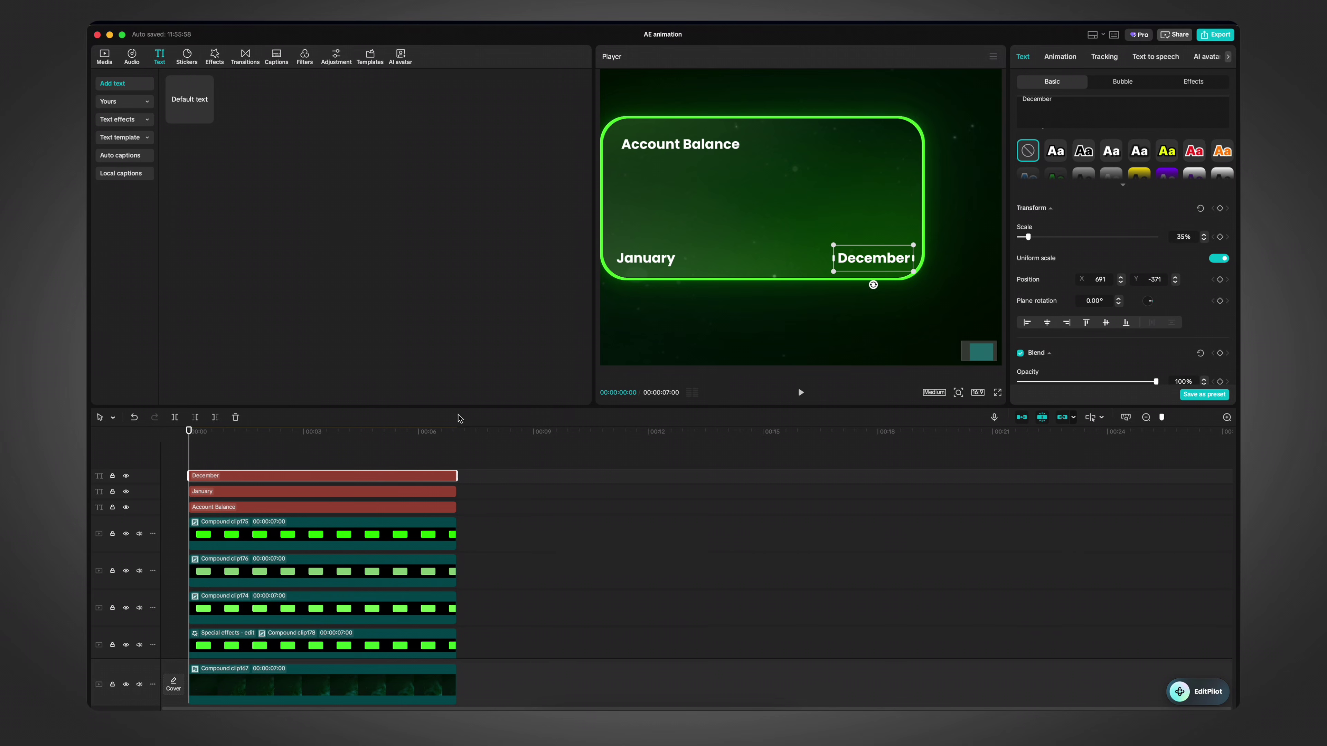
# Step: Duplicate the Account Balance text onto the top track and change the copy to "$1,537,256"
pyautogui.click(261, 451)
pyautogui.click(217, 506)
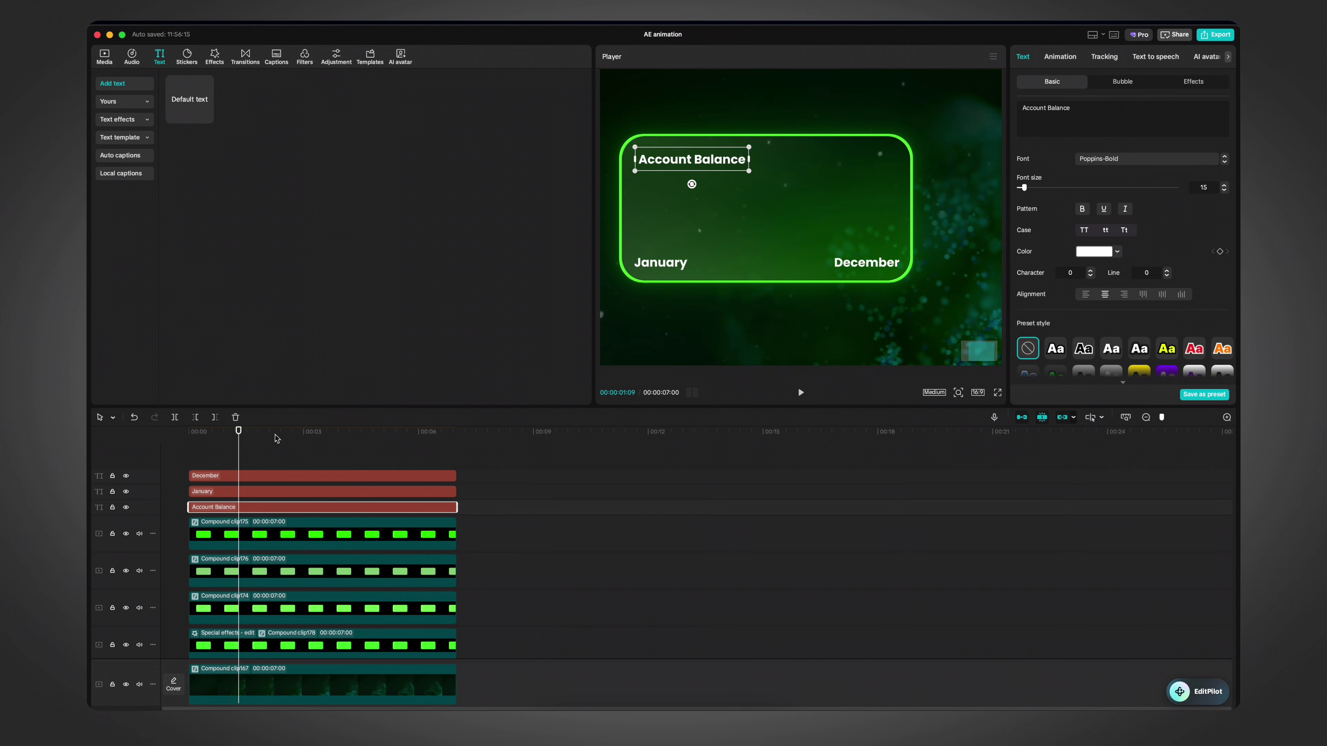
pyautogui.moveTo(236, 505); pyautogui.dragTo(227, 449)
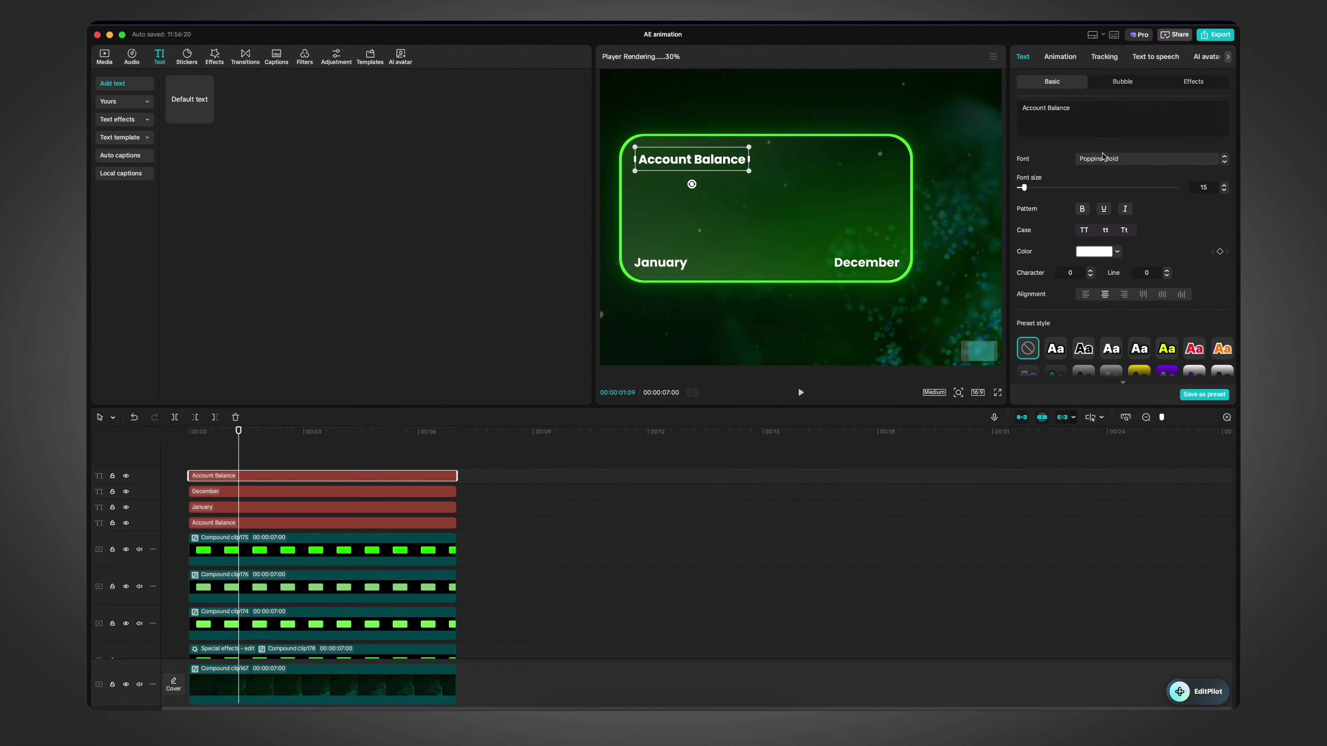
pyautogui.click(1108, 130)
pyautogui.press('super+a')
pyautogui.write('$1,')
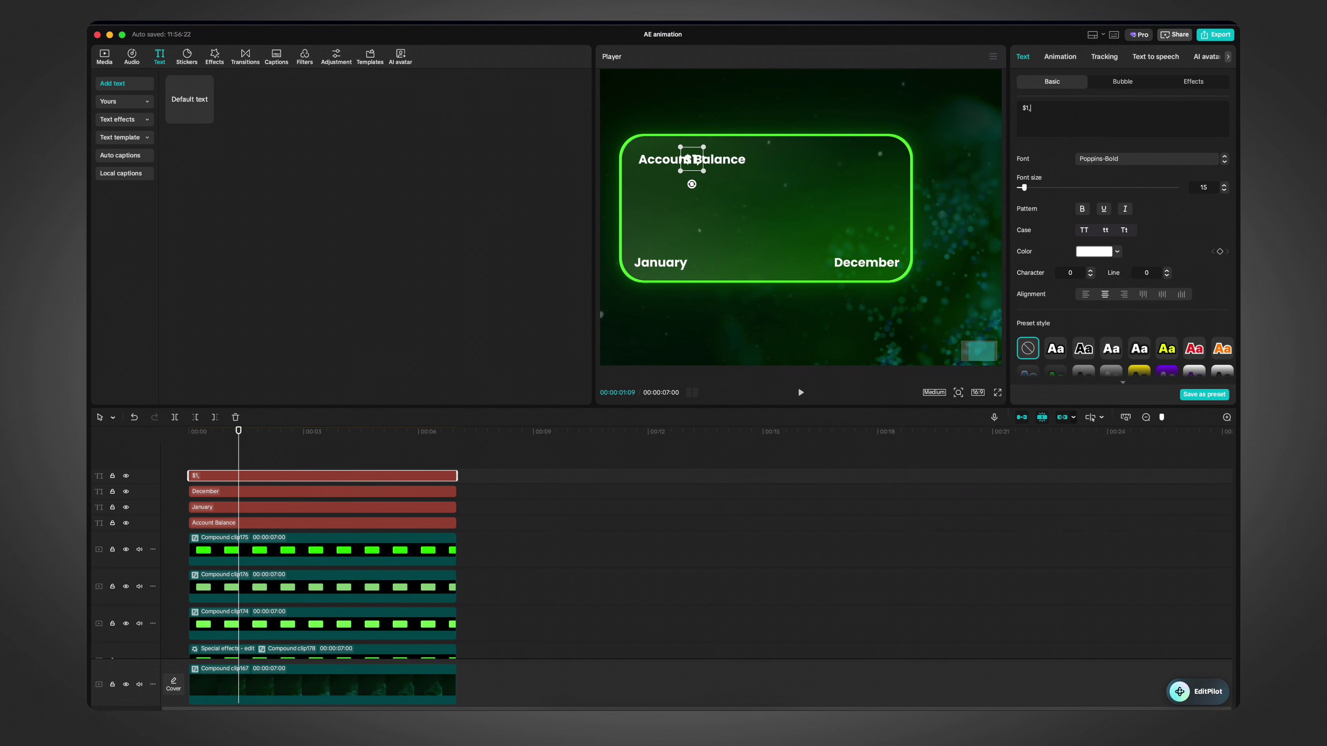
pyautogui.write('537,256')
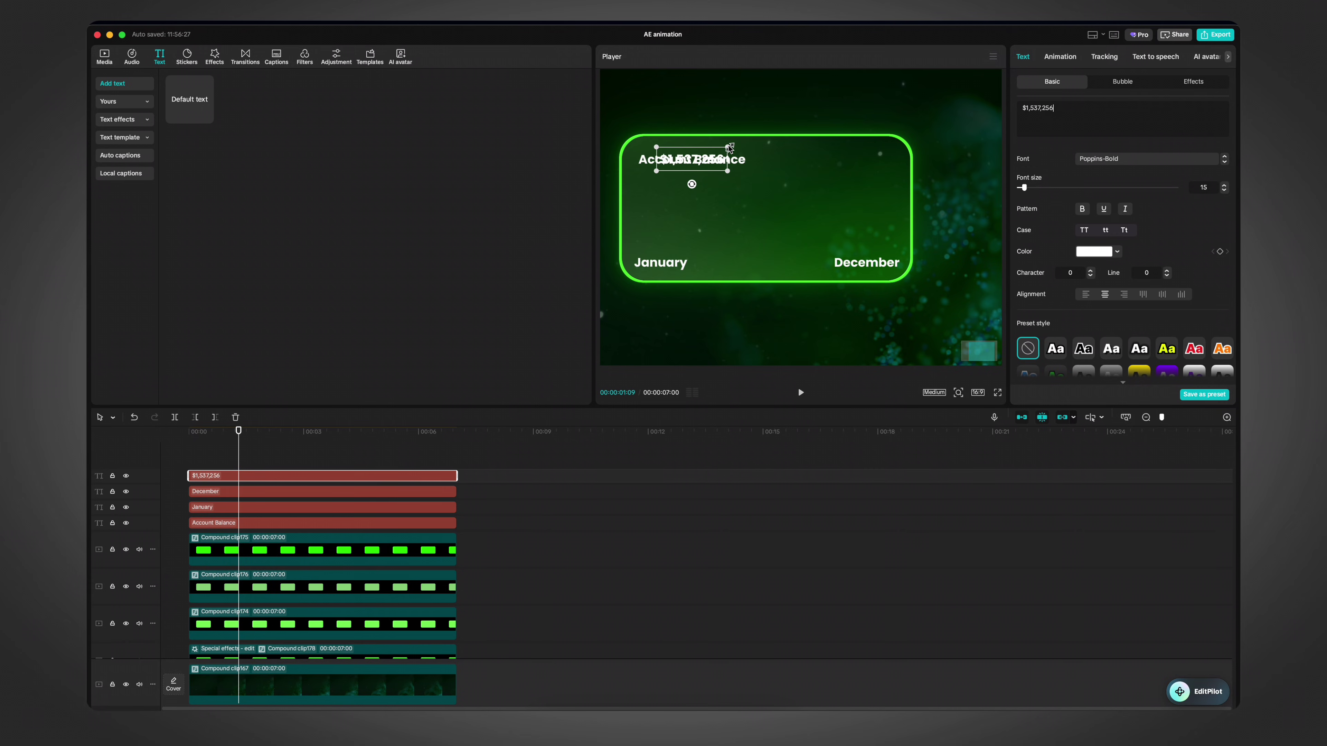
# Step: Enlarge the $1,537,256 text and position it directly beneath the Account Balance title
pyautogui.moveTo(728, 148); pyautogui.dragTo(739, 143)
pyautogui.moveTo(727, 159); pyautogui.dragTo(787, 202)
pyautogui.press('super+z')
pyautogui.scroll(3, 715, 158)
pyautogui.click(721, 183)
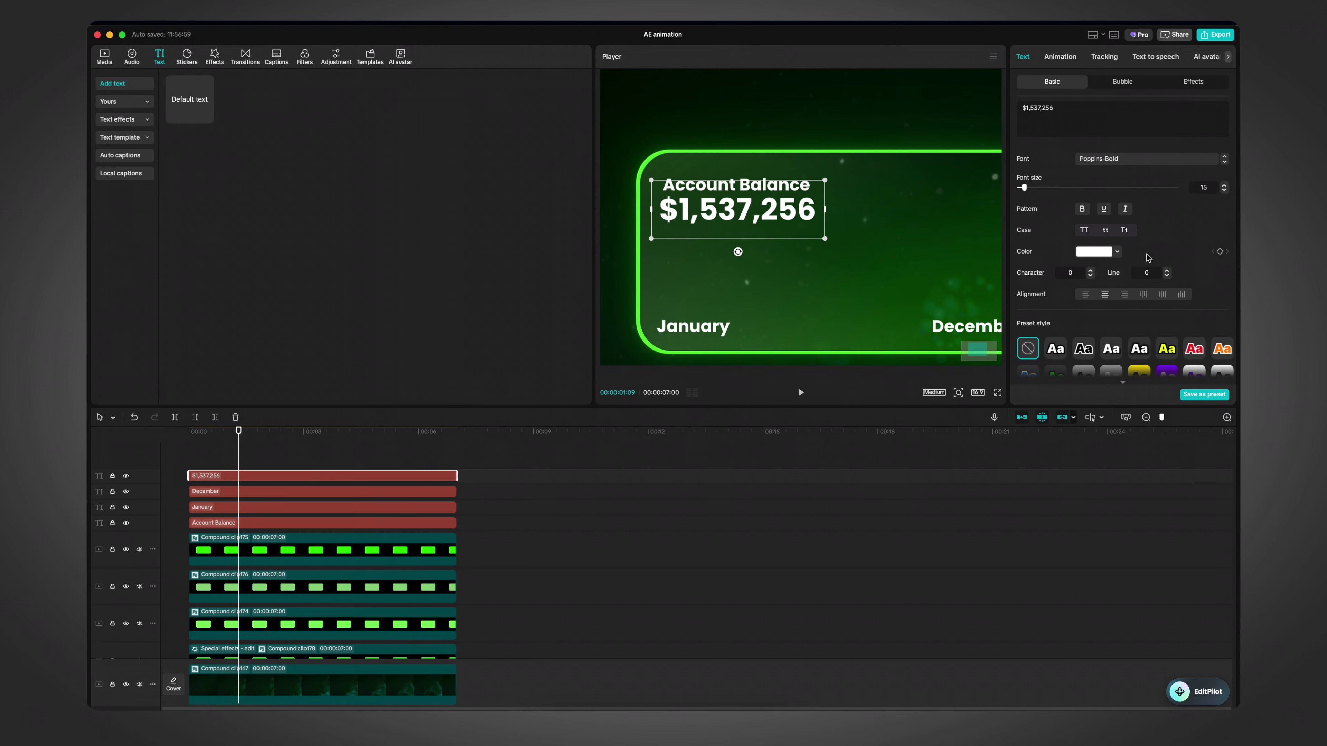
# Step: Change the $1,537,256 text's color to light green 8CFF8C and check it at several points in the timeline
pyautogui.click(1097, 254)
pyautogui.press('Escape')
pyautogui.click(1107, 256)
pyautogui.click(1103, 349)
pyautogui.moveTo(1159, 278); pyautogui.dragTo(1190, 278)
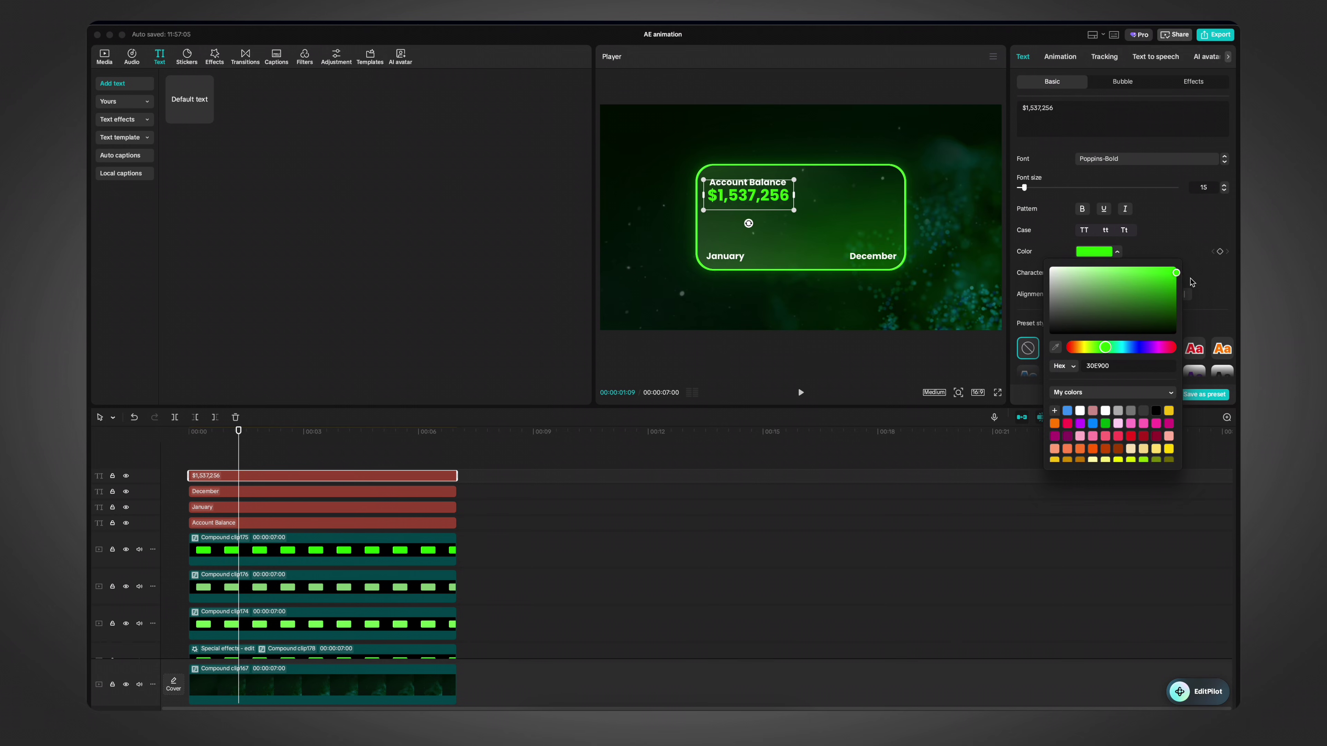
pyautogui.click(1137, 266)
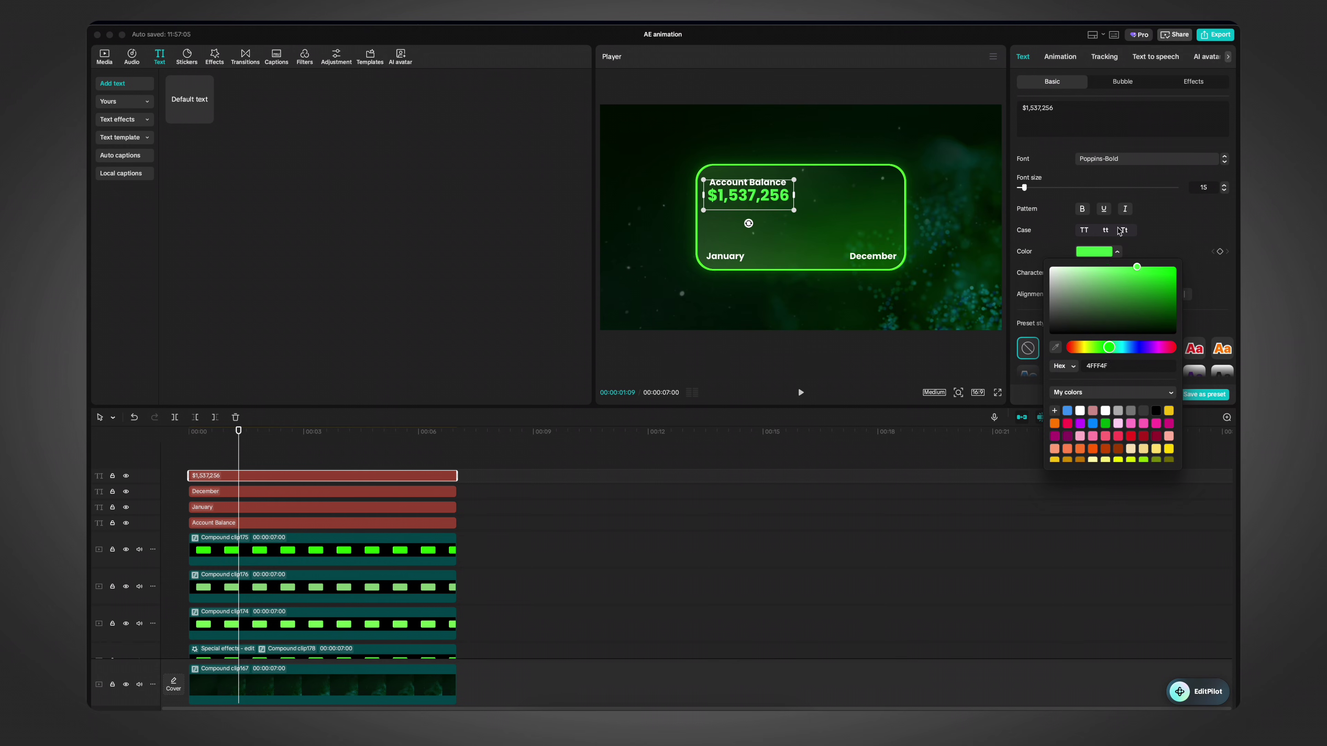
pyautogui.moveTo(1117, 226); pyautogui.dragTo(1106, 223)
pyautogui.scroll(5, 754, 188)
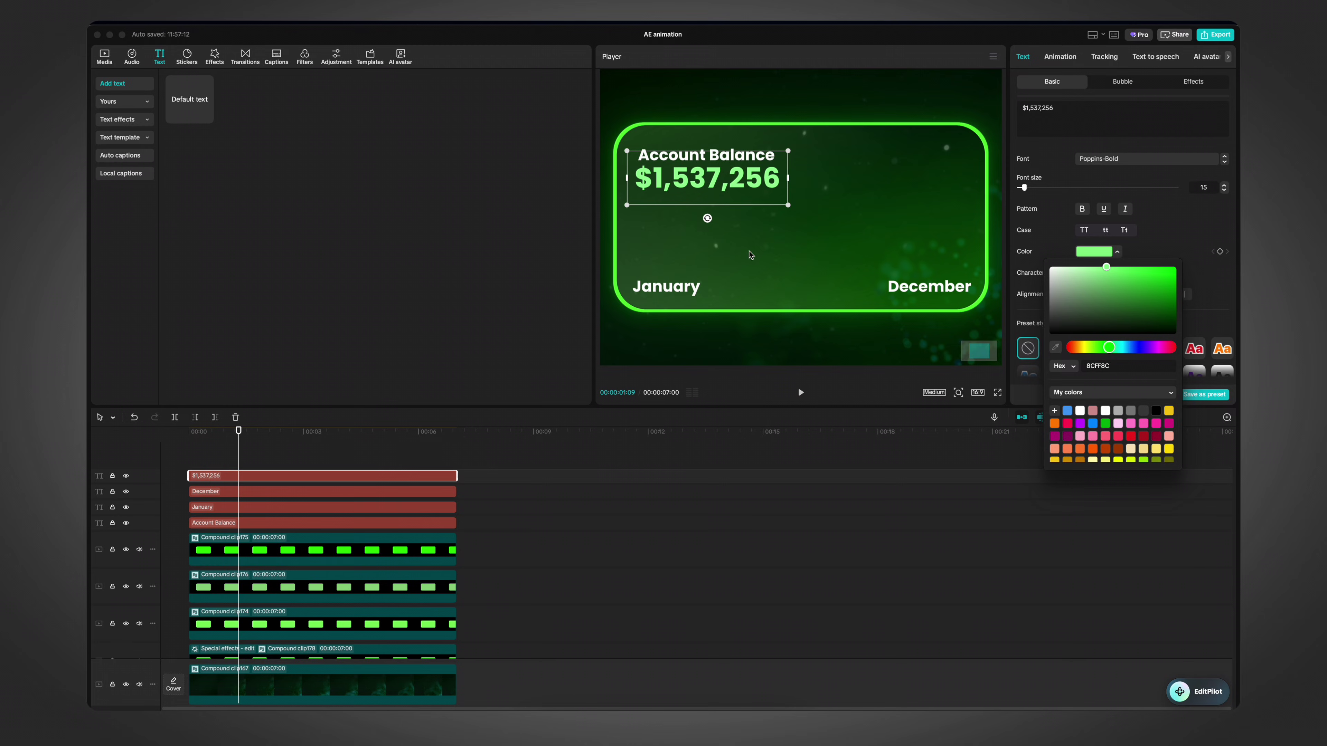
pyautogui.click(359, 431)
pyautogui.scroll(-5, 716, 139)
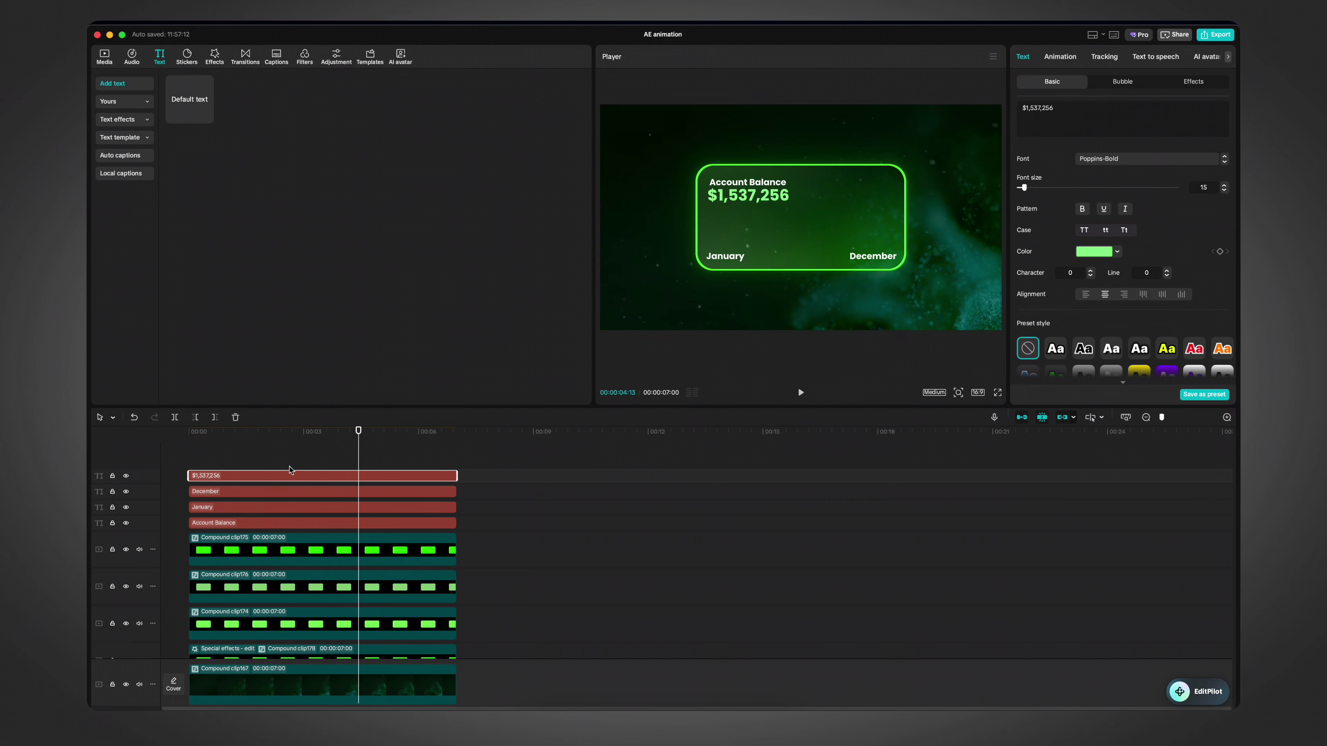
pyautogui.click(291, 444)
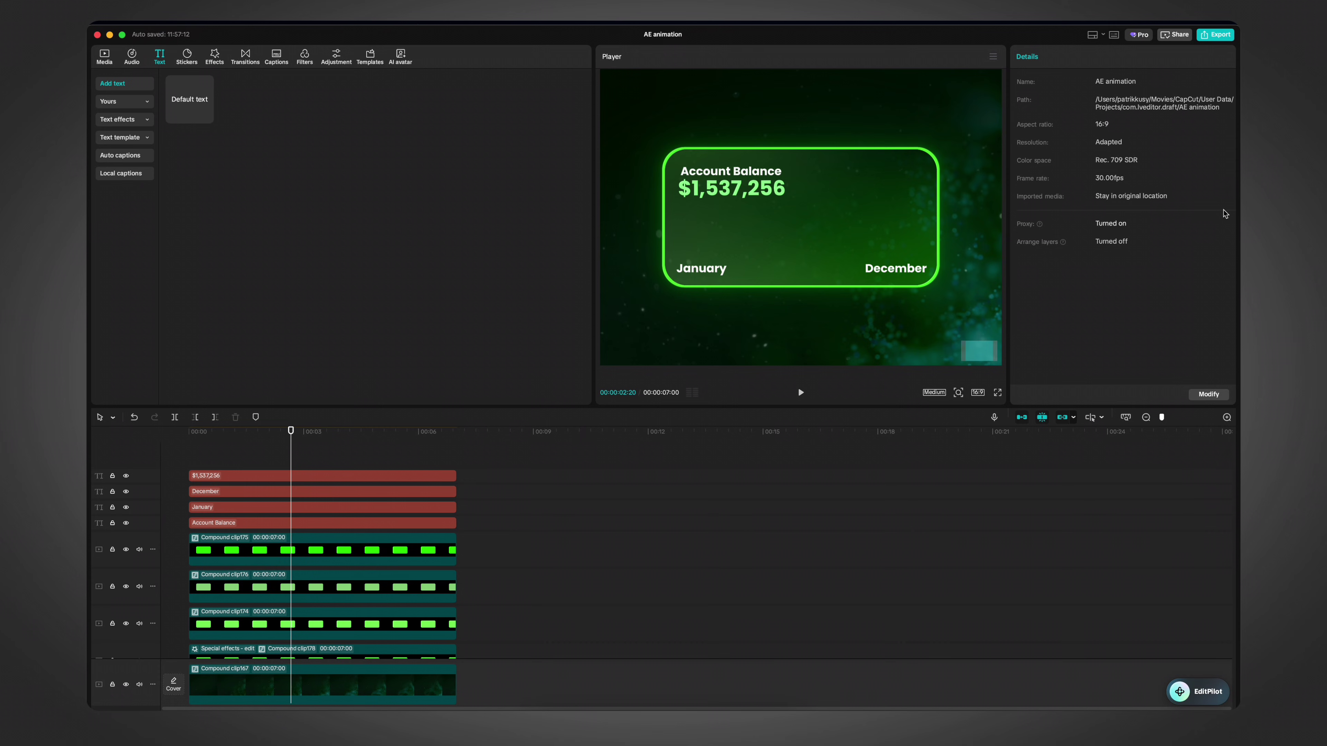
# Step: Move the January and December labels slightly up together, and undo the attempt to scale them down
pyautogui.click(261, 508)
pyautogui.keyDown('super'); pyautogui.click(230, 494); pyautogui.keyUp('super')
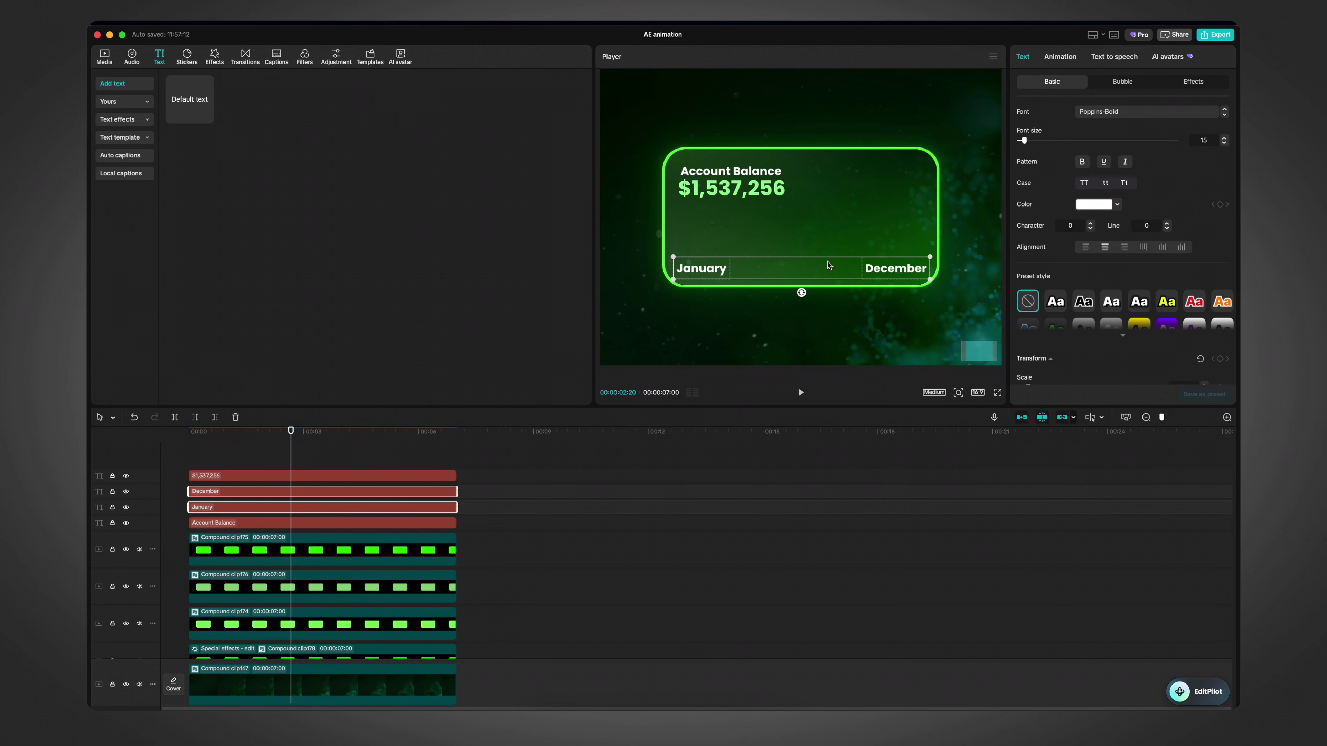
pyautogui.moveTo(827, 265); pyautogui.dragTo(826, 261)
pyautogui.moveTo(929, 250); pyautogui.dragTo(915, 252)
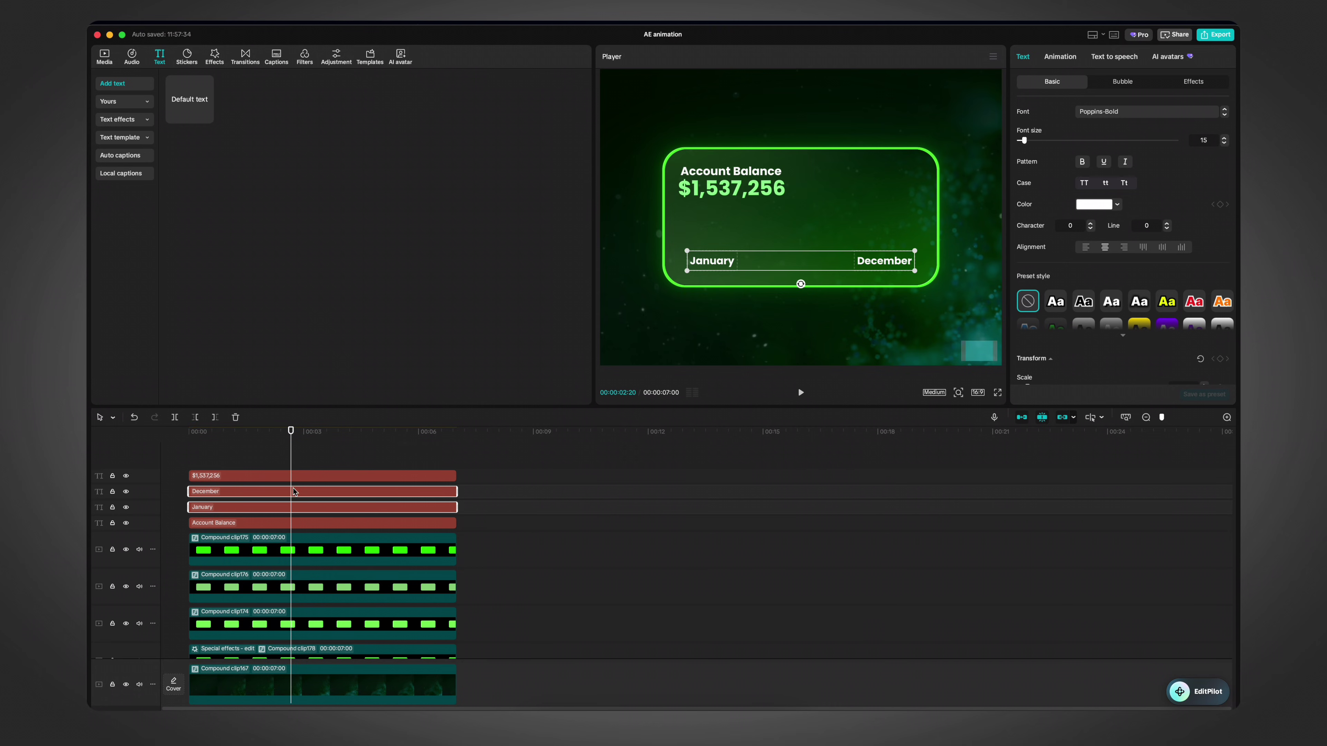
pyautogui.press('super+z')
# Step: Add another default text clip on the top track, extend it over the full 7 seconds and blank its text
pyautogui.click(207, 117)
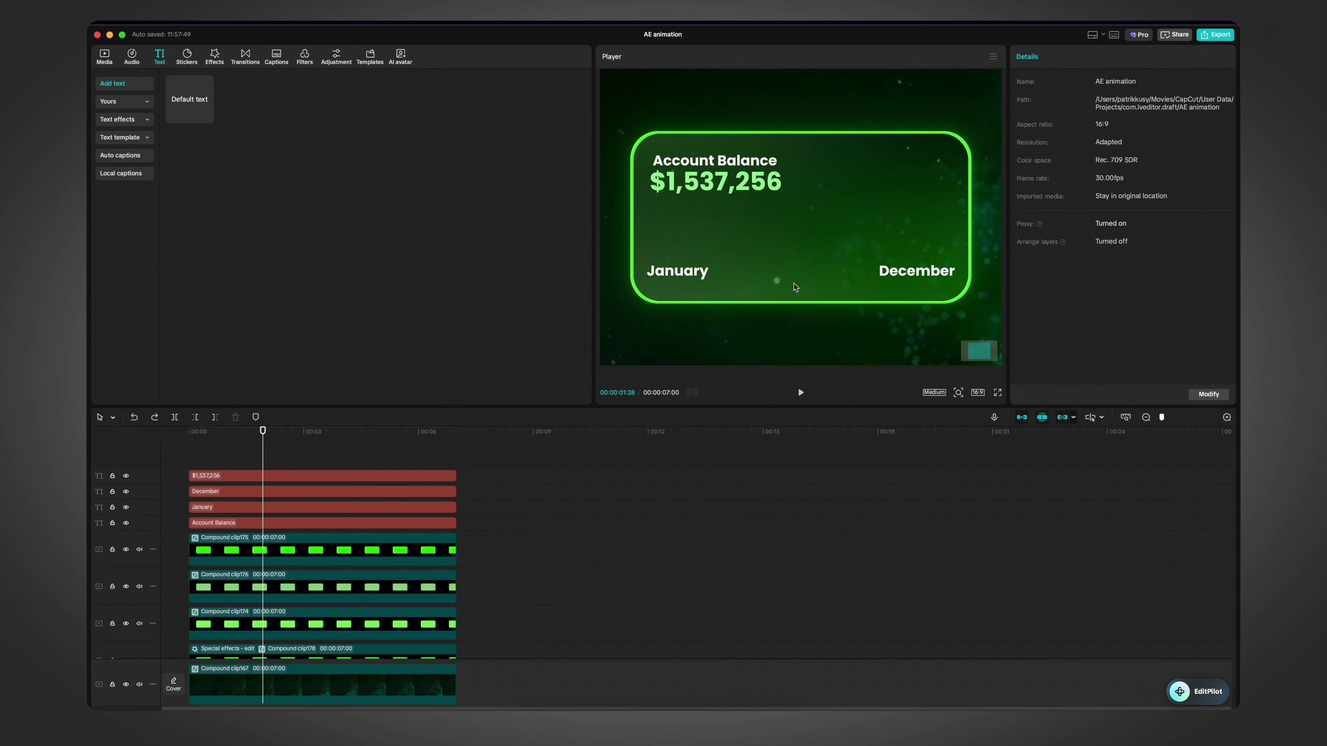
pyautogui.moveTo(261, 475); pyautogui.dragTo(187, 475)
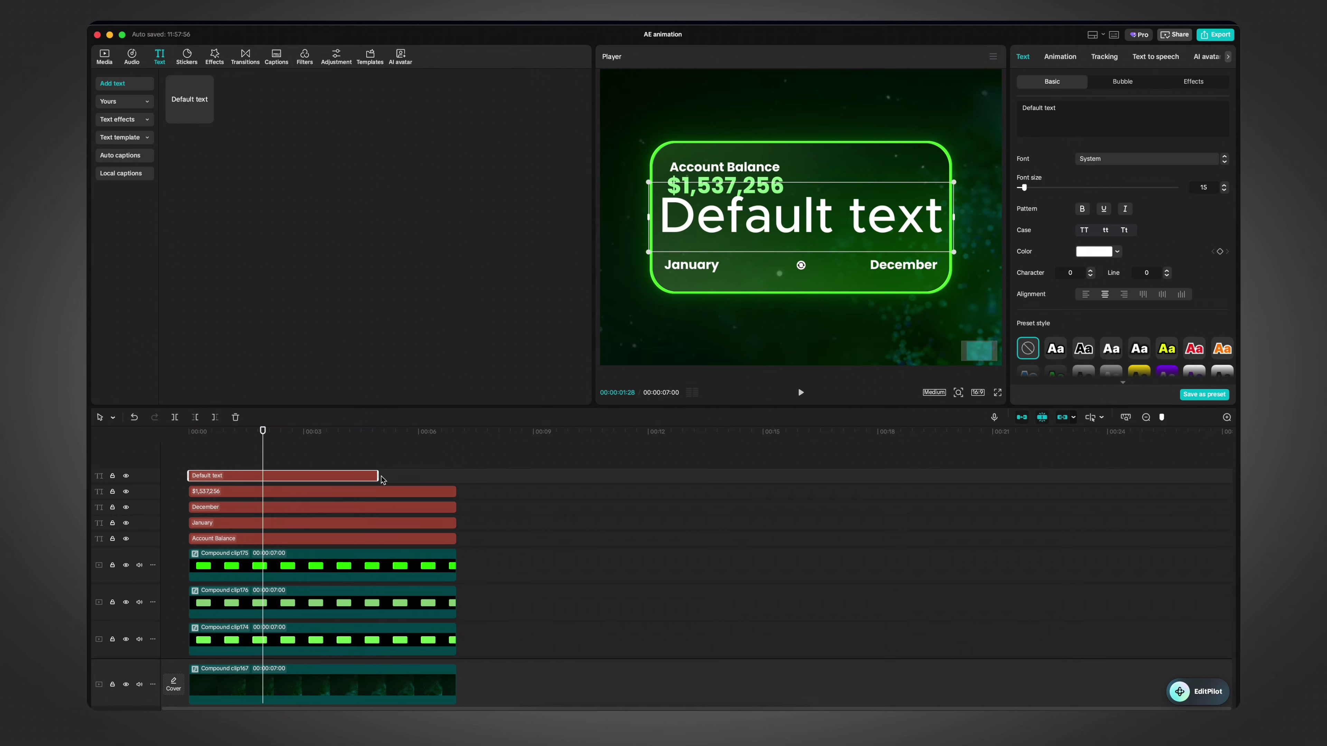
pyautogui.moveTo(382, 480); pyautogui.dragTo(455, 476)
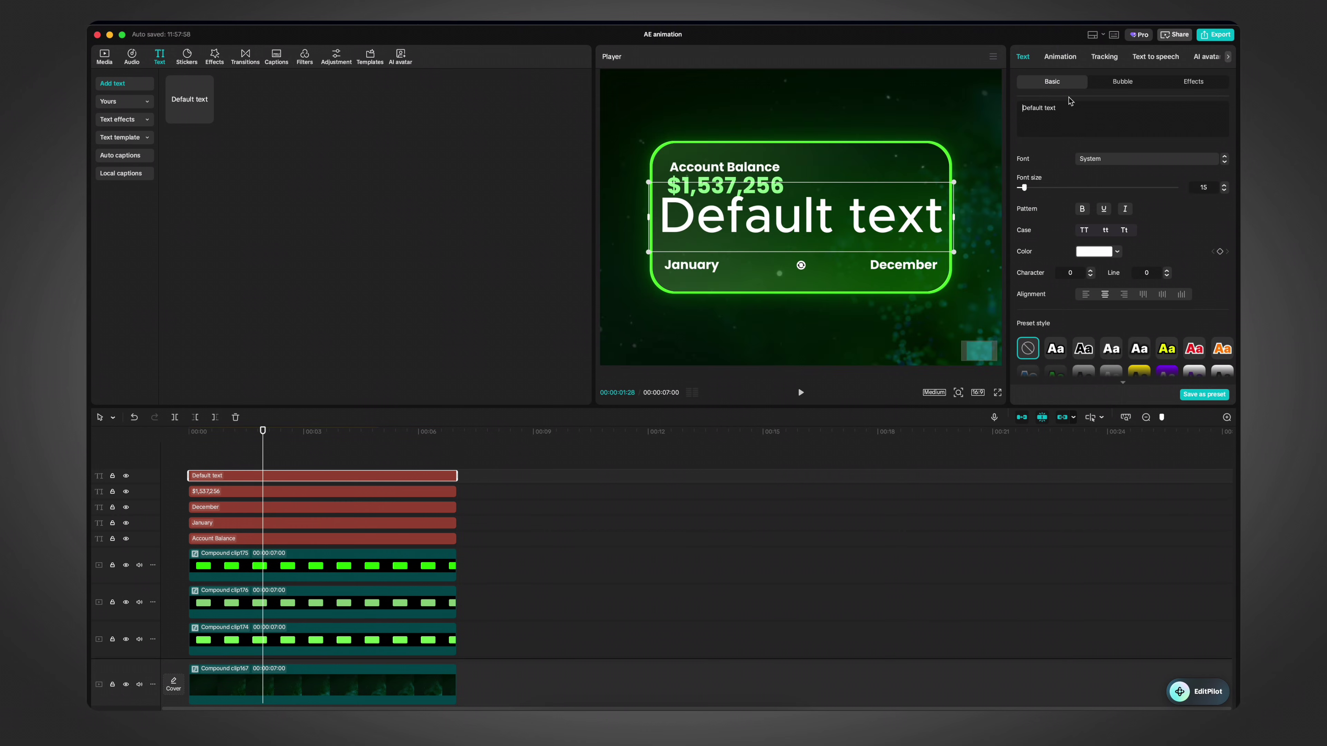
pyautogui.press('super+a')
pyautogui.press('BackSpace')
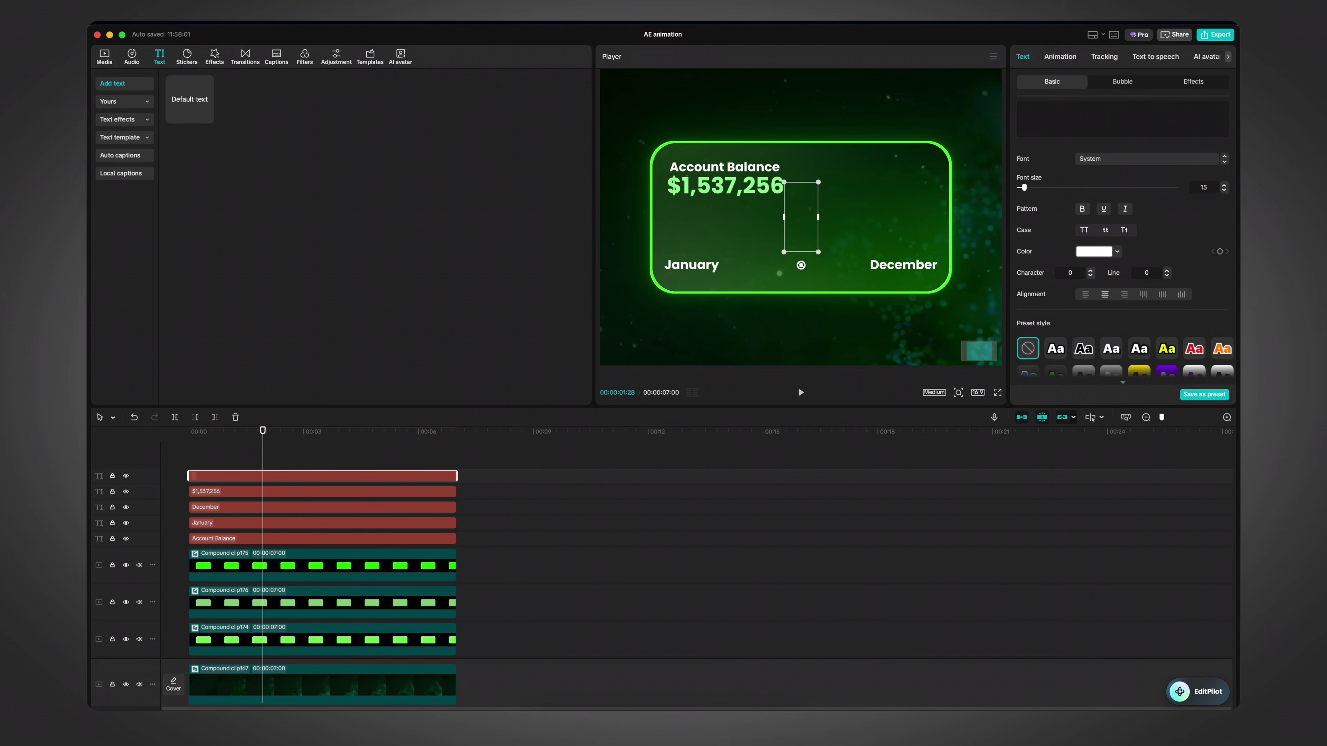
# Step: Enable the blank text clip's background and set the background color to white
pyautogui.scroll(-10, 1026, 183)
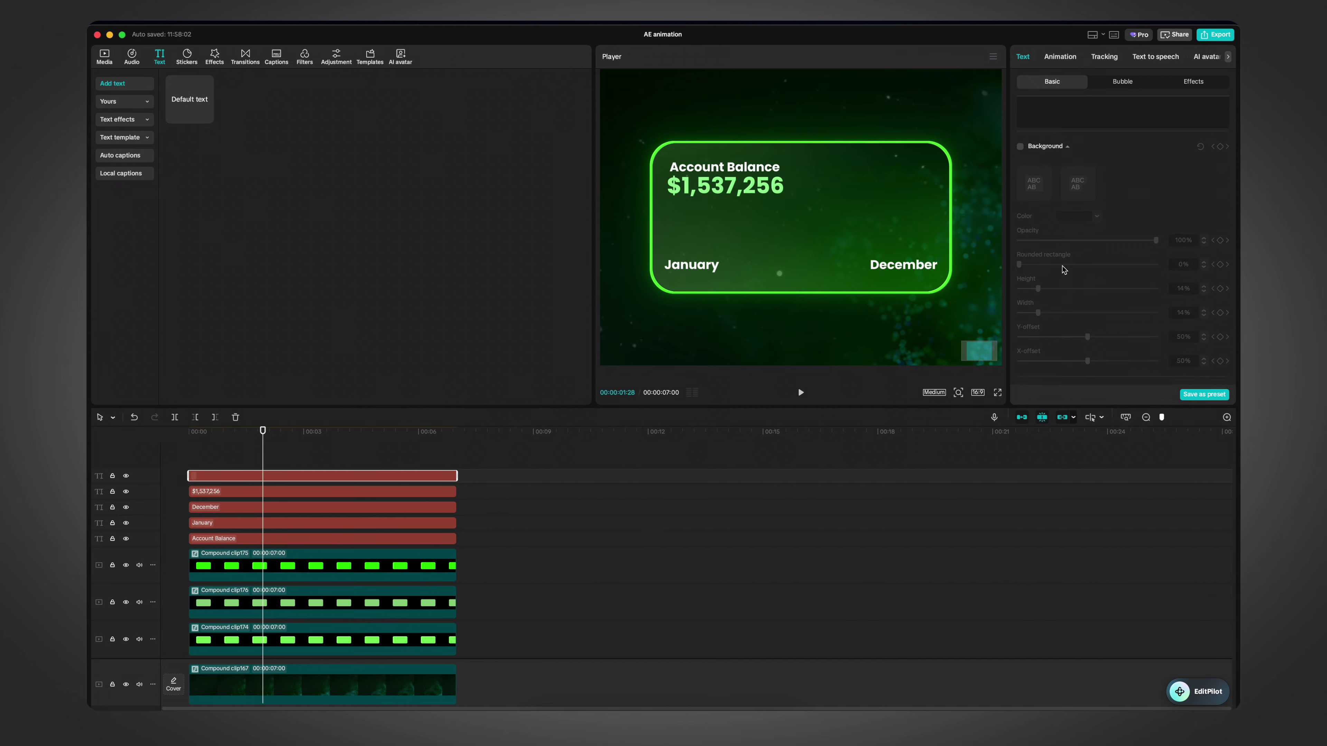
pyautogui.click(1021, 158)
pyautogui.click(1087, 229)
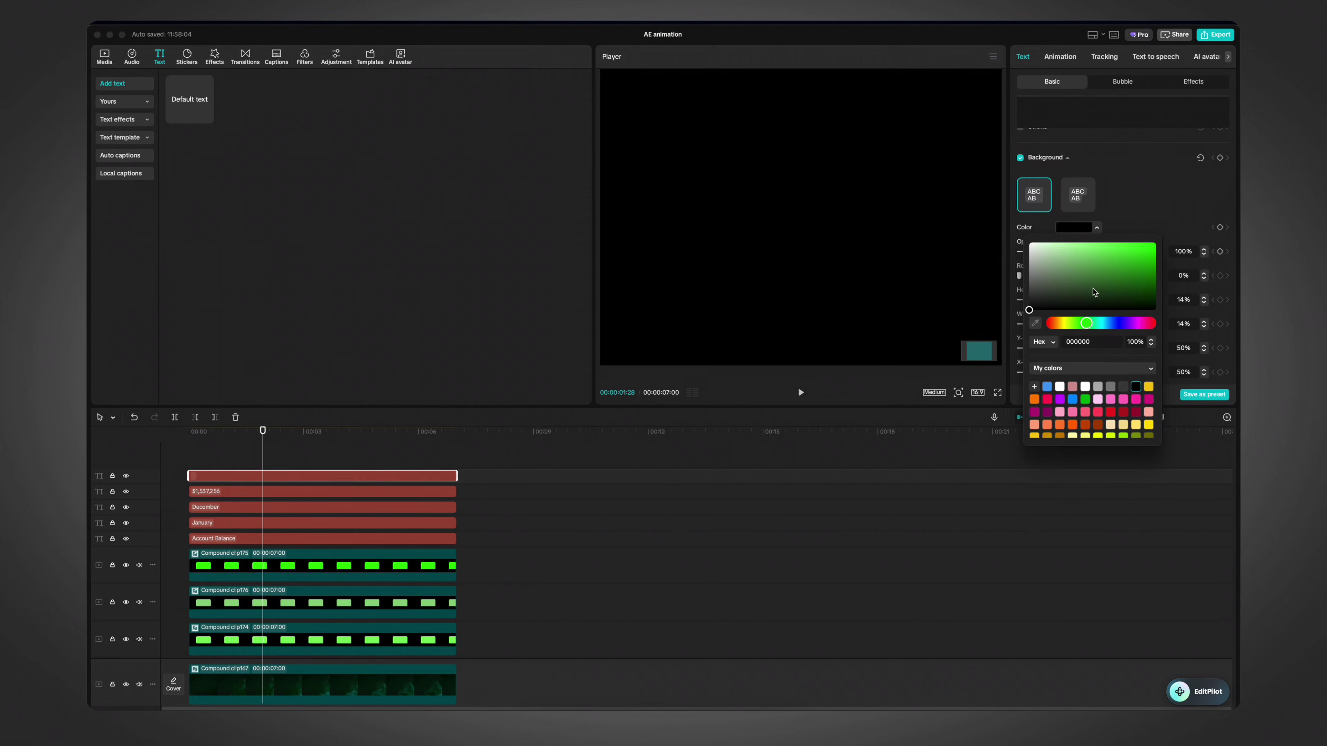
pyautogui.moveTo(1092, 289); pyautogui.dragTo(898, 225)
pyautogui.click(310, 474)
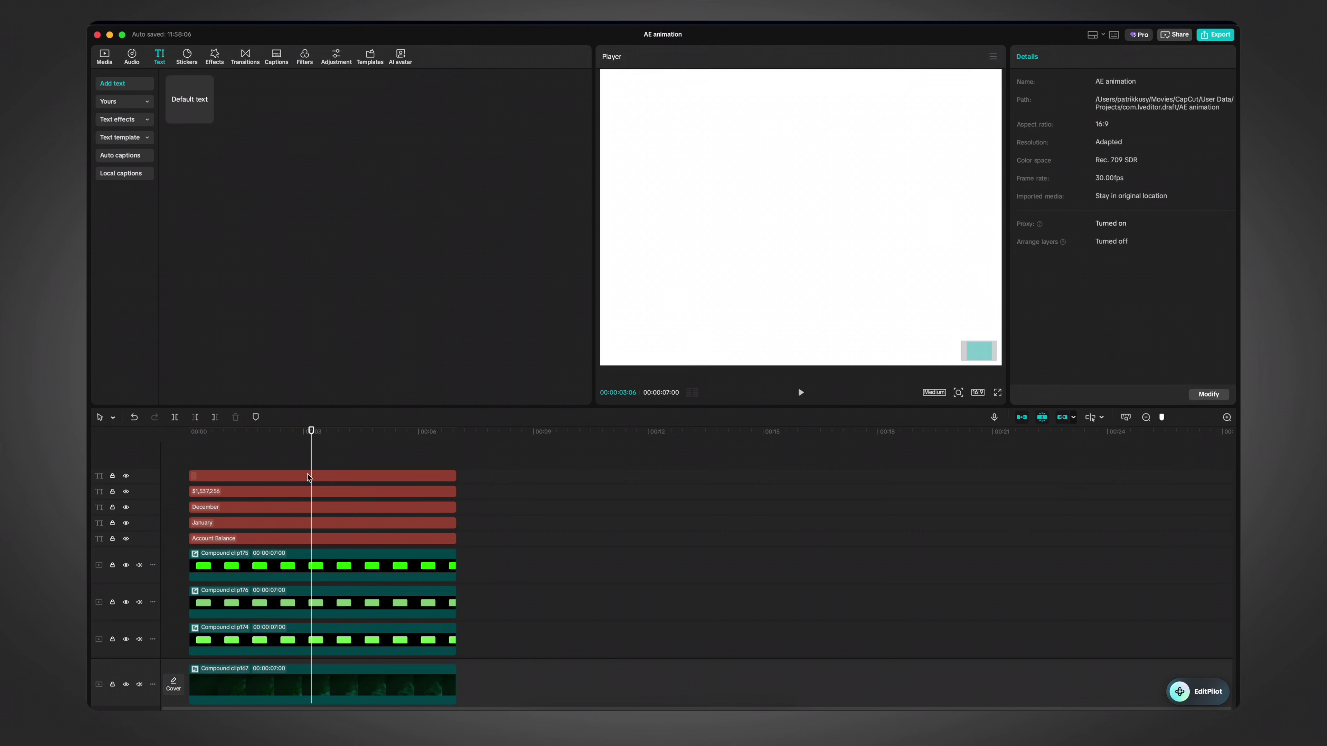
# Step: Make the white blank text clip a compound clip and mask it with a rectangle flattened to about 538 × 9 below the month labels
pyautogui.click(311, 474)
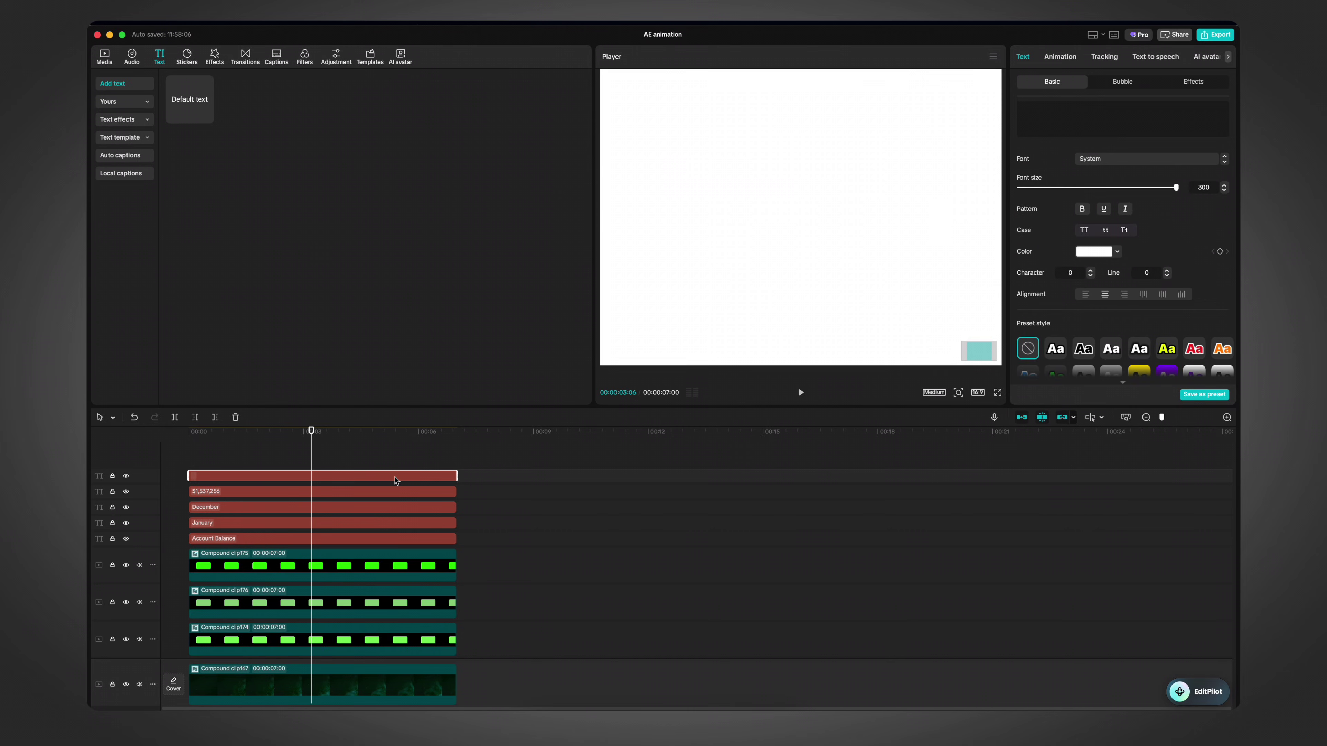
pyautogui.hotkey('alt', 'g')
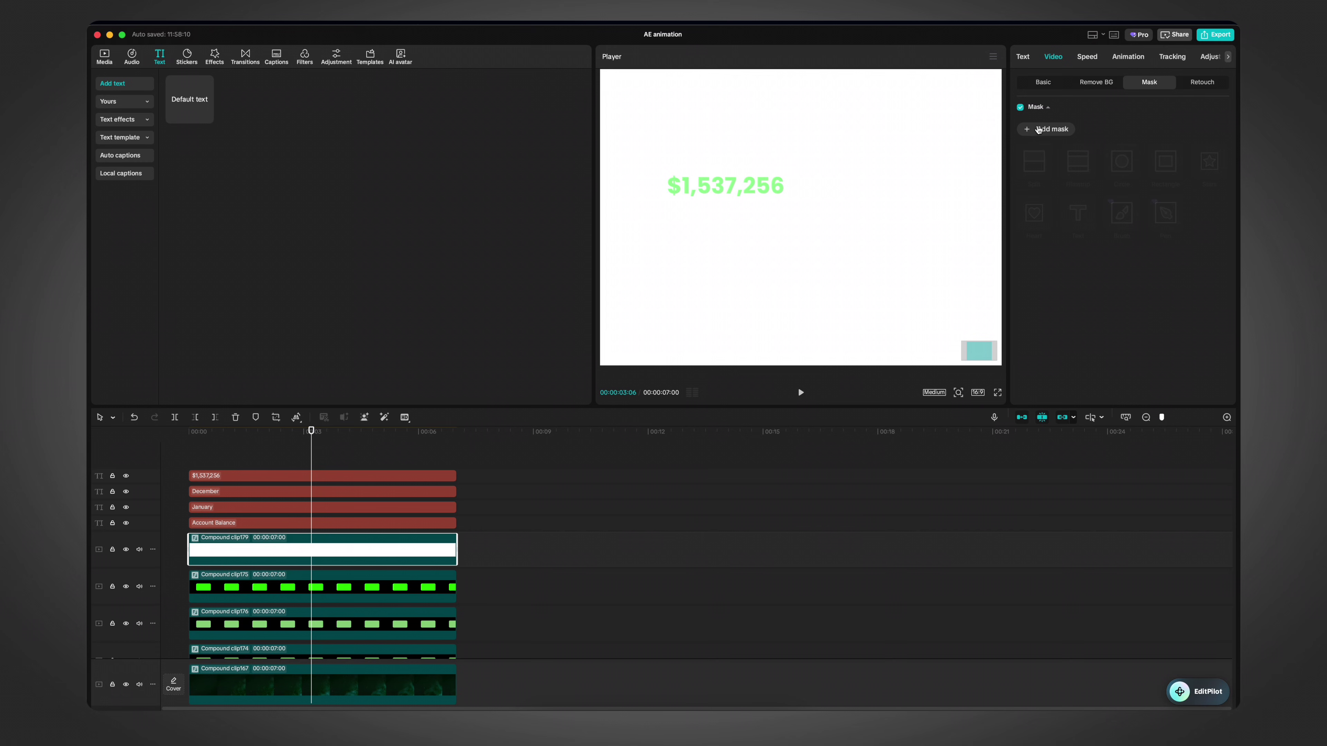
pyautogui.click(1038, 129)
pyautogui.moveTo(805, 140); pyautogui.dragTo(811, 308)
pyautogui.scroll(5, 837, 284)
pyautogui.scroll(-5, 831, 298)
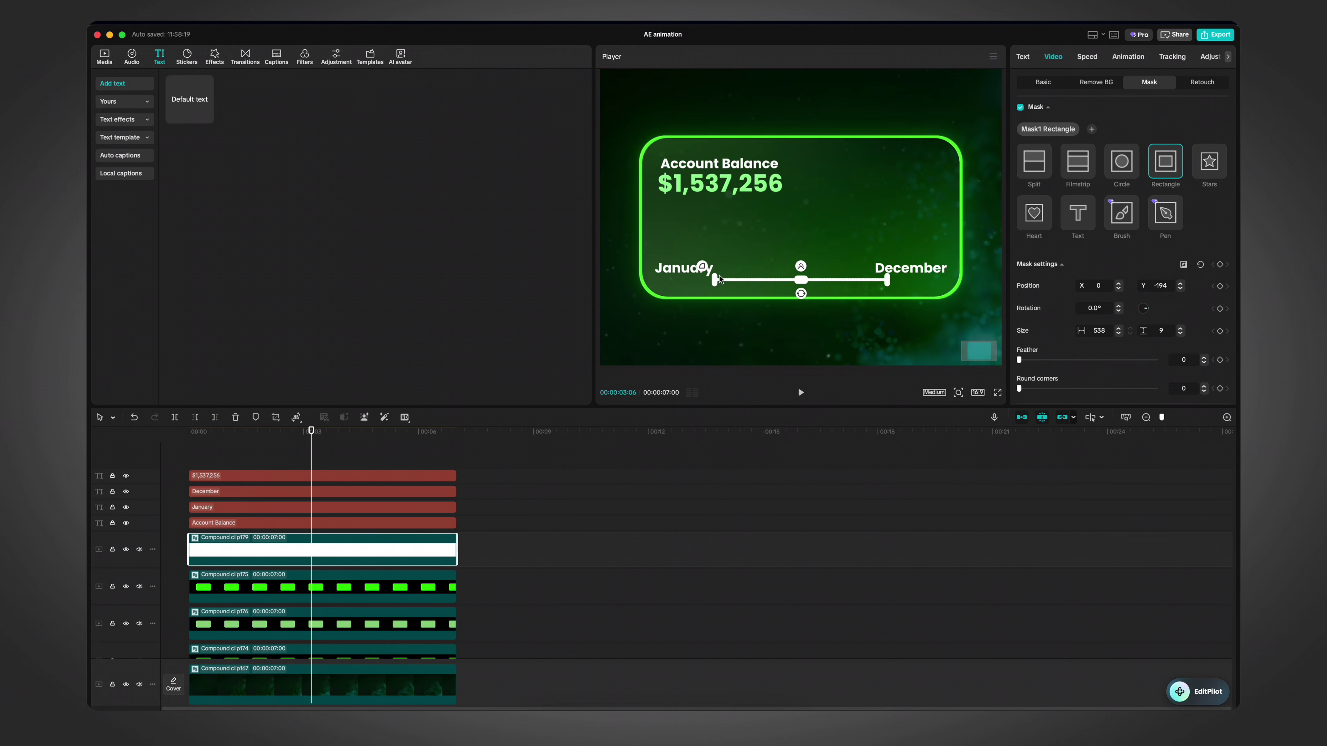
# Step: Widen the rectangle mask to about 876 and thin it to 2, forming a baseline at about Y -188 under the month labels
pyautogui.moveTo(719, 278); pyautogui.dragTo(657, 279)
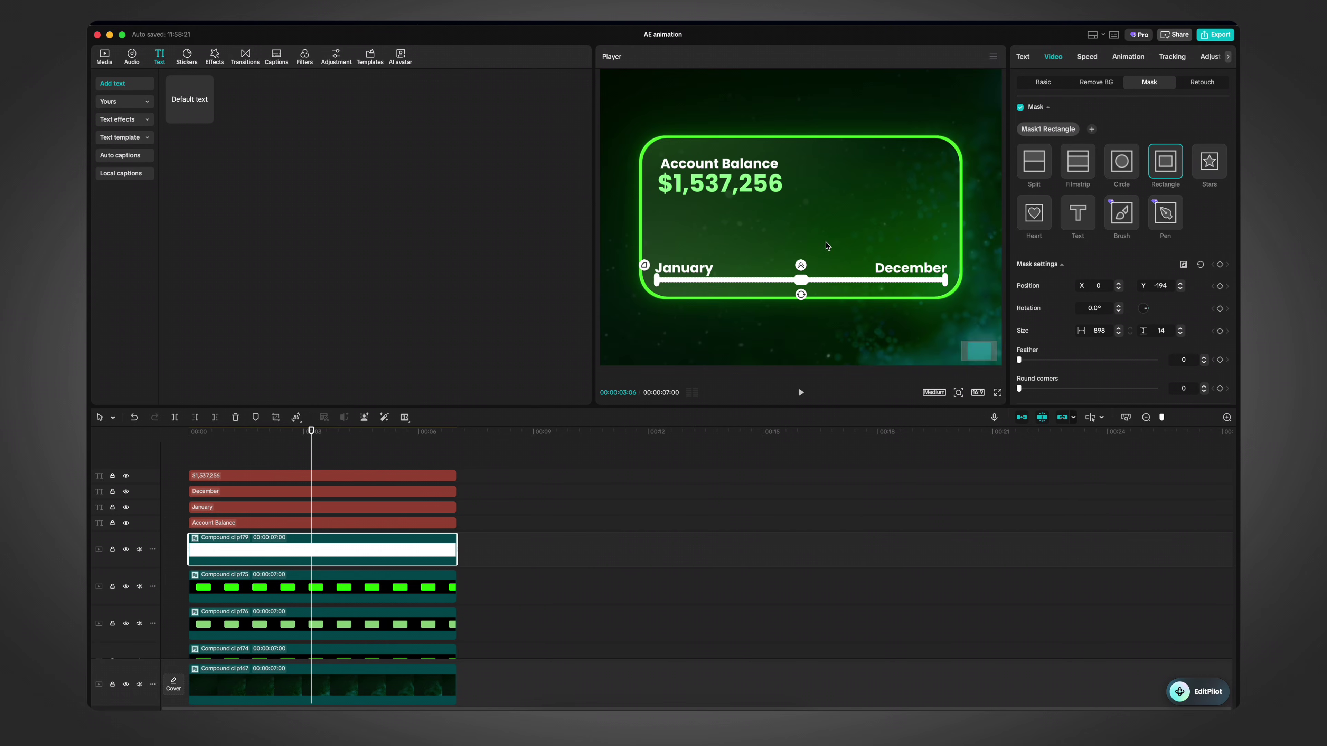
pyautogui.scroll(5, 828, 246)
pyautogui.scroll(-3, 813, 324)
pyautogui.scroll(-2, 811, 319)
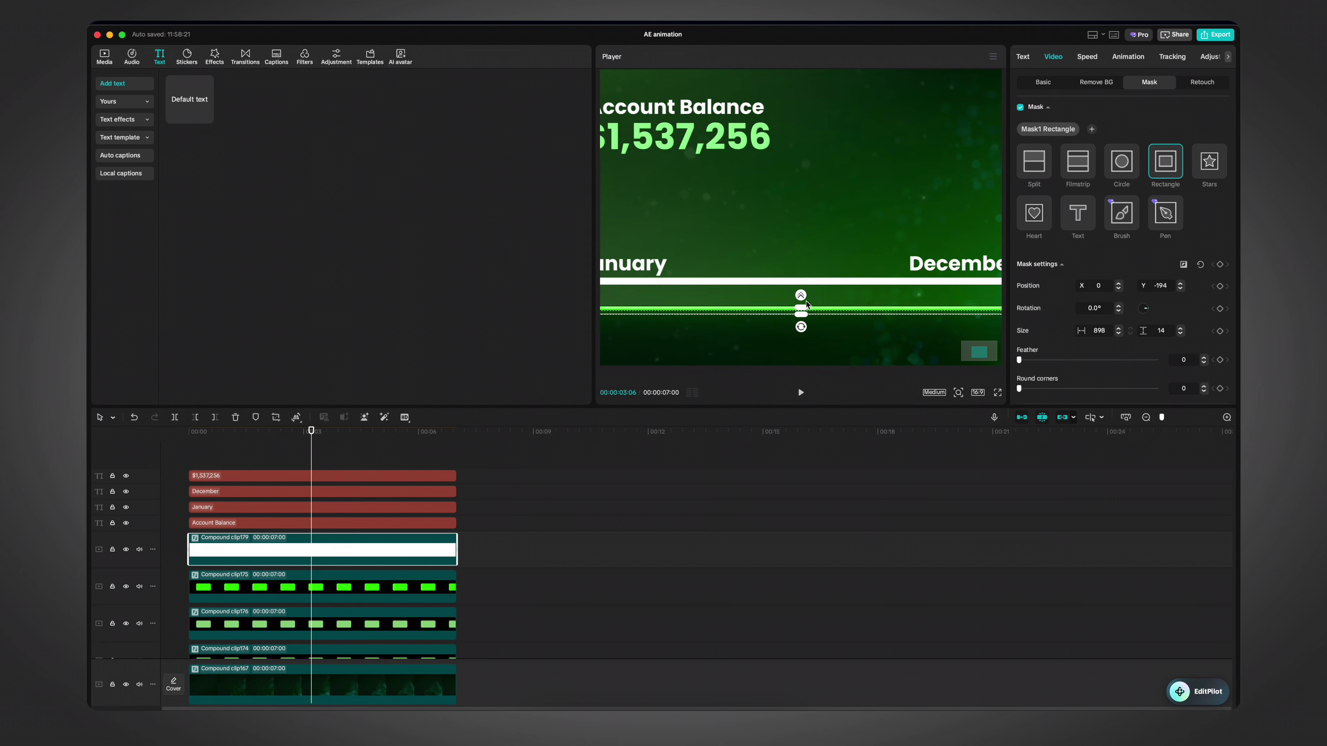
pyautogui.moveTo(805, 301); pyautogui.dragTo(805, 305)
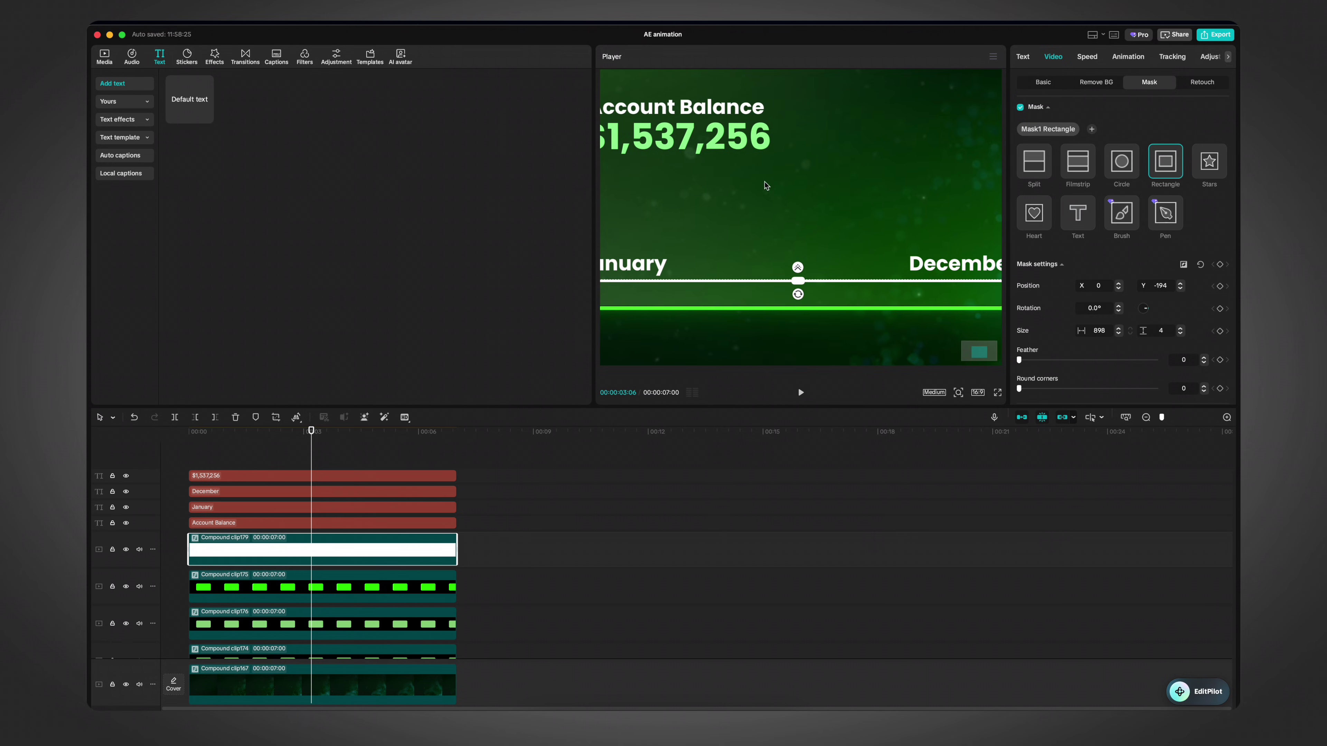
pyautogui.scroll(-3, 772, 189)
pyautogui.scroll(5, 909, 276)
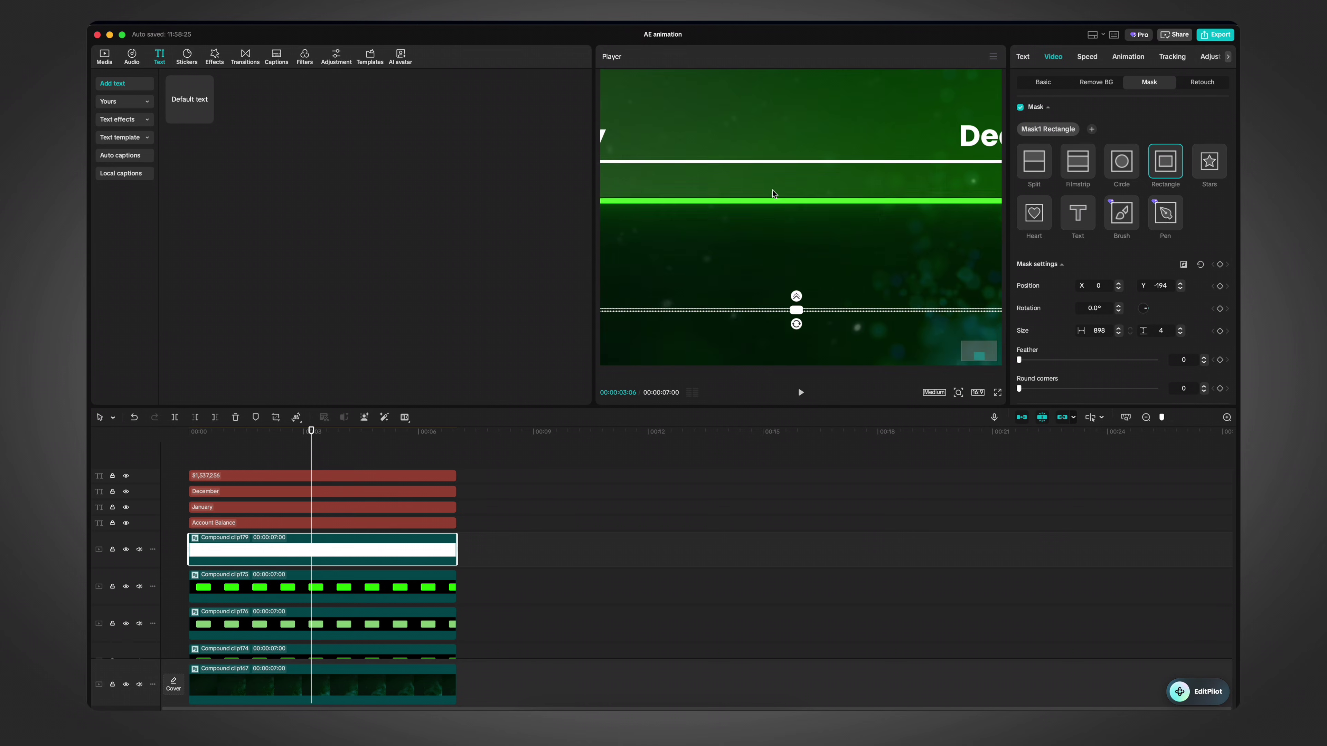
pyautogui.moveTo(780, 195); pyautogui.dragTo(778, 194)
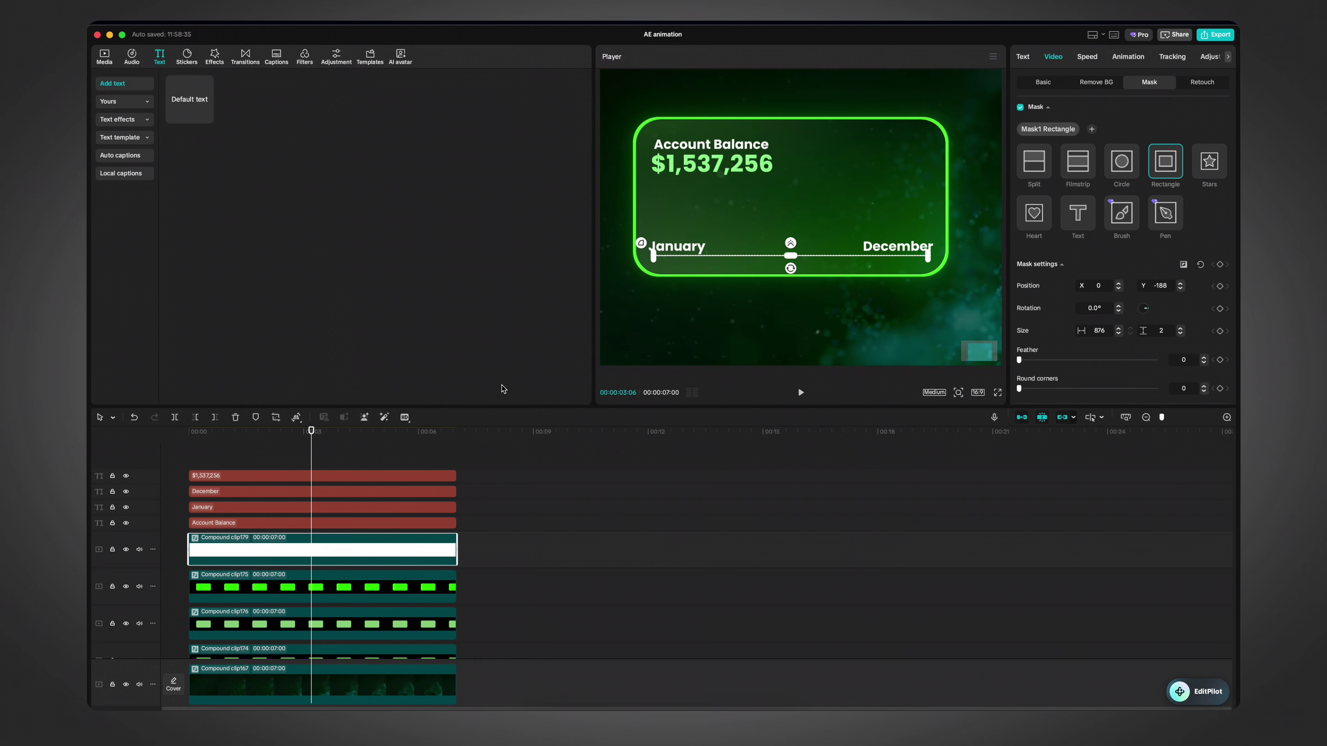
pyautogui.click(388, 449)
pyautogui.moveTo(384, 448); pyautogui.dragTo(295, 447)
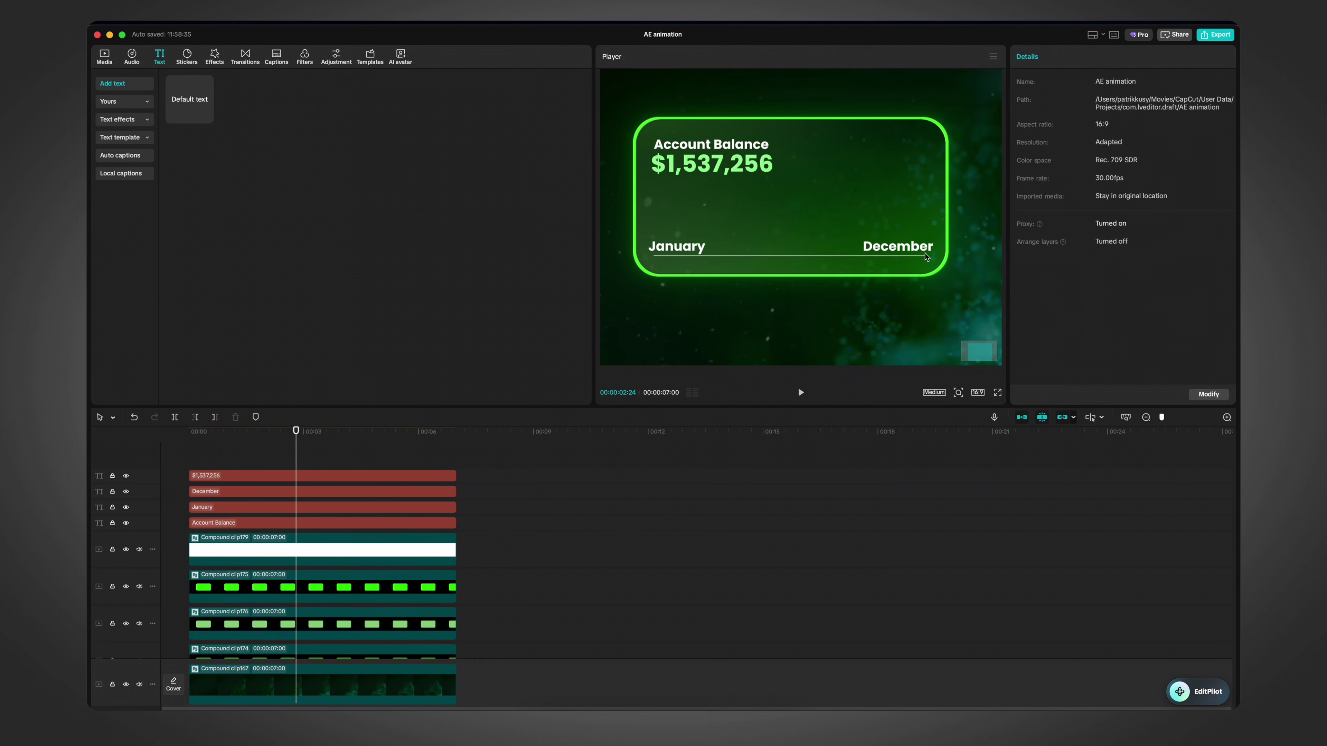
# Step: Set the January label's font size to 11 and shrink the December label to match, aligning both with the baseline's ends
pyautogui.scroll(3, 924, 270)
pyautogui.scroll(3, 779, 293)
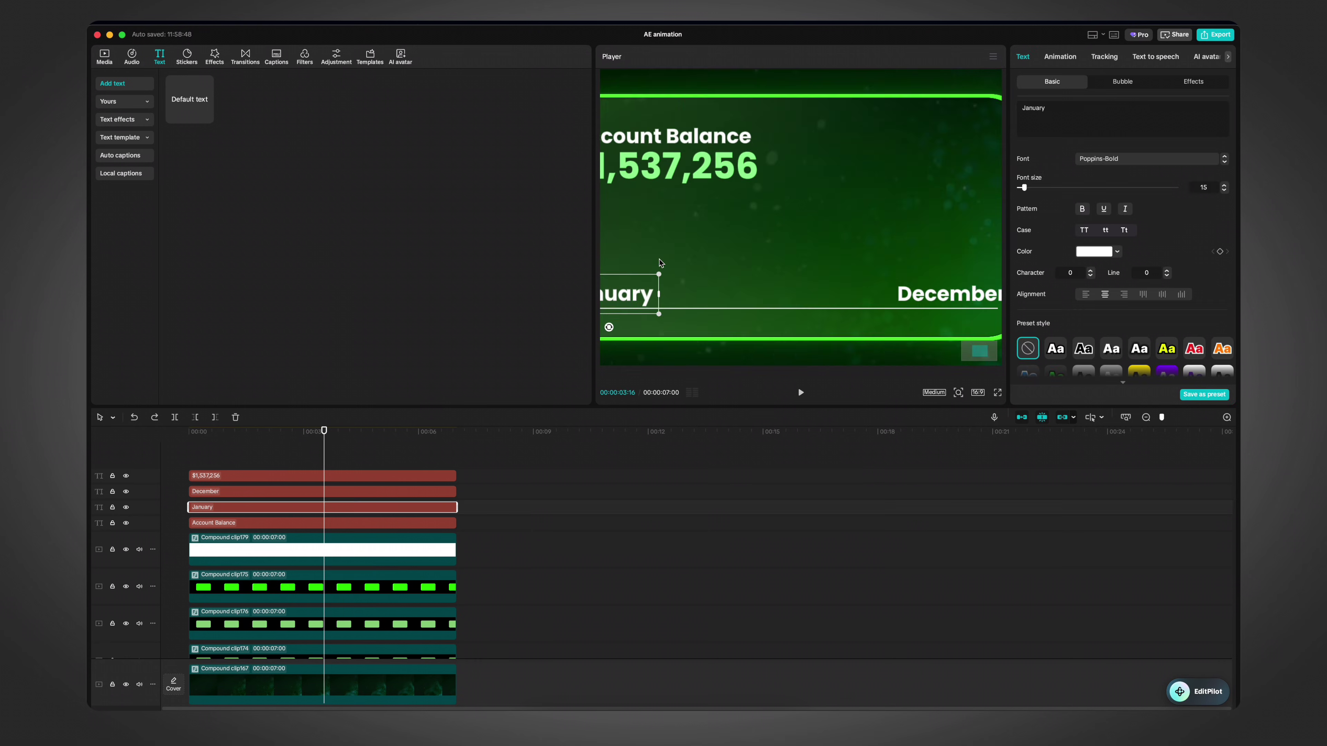
pyautogui.hscroll(-4, 779, 293)
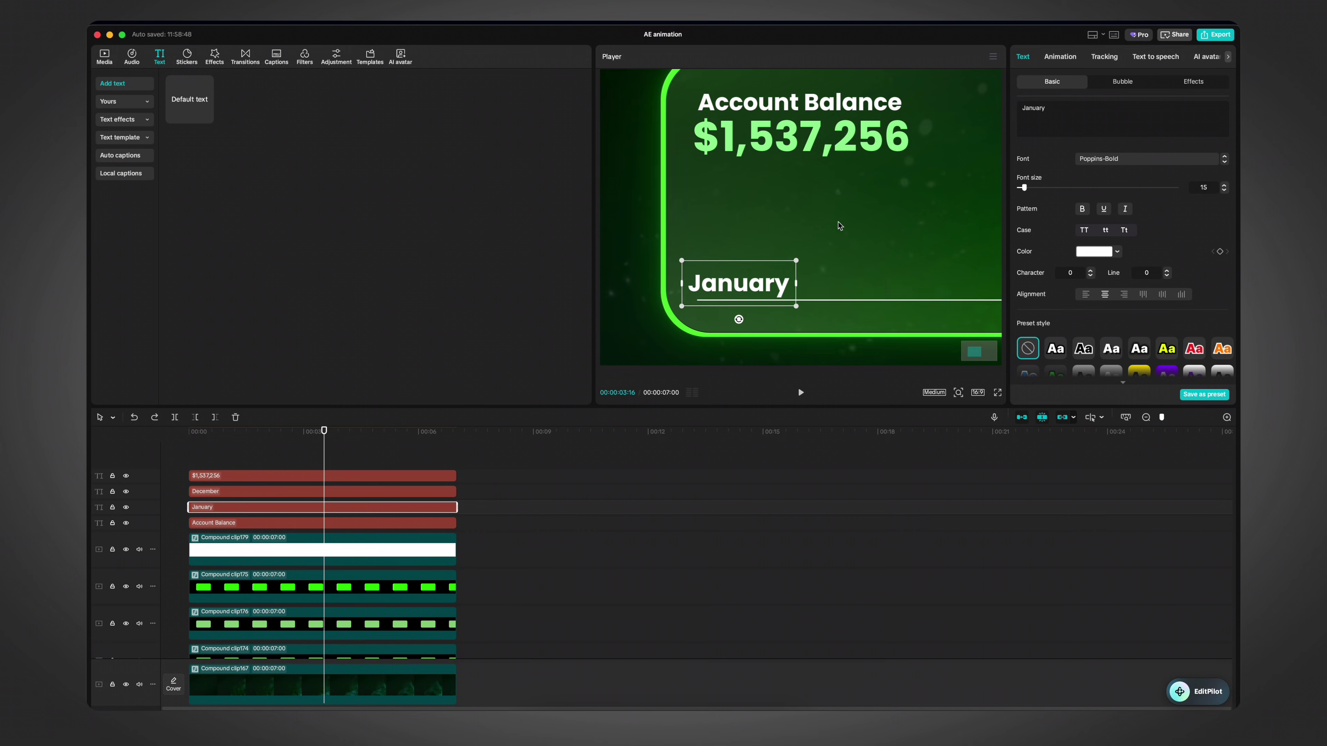
pyautogui.click(1223, 190)
pyautogui.click(1223, 190)
pyautogui.click(1223, 191)
pyautogui.click(1223, 190)
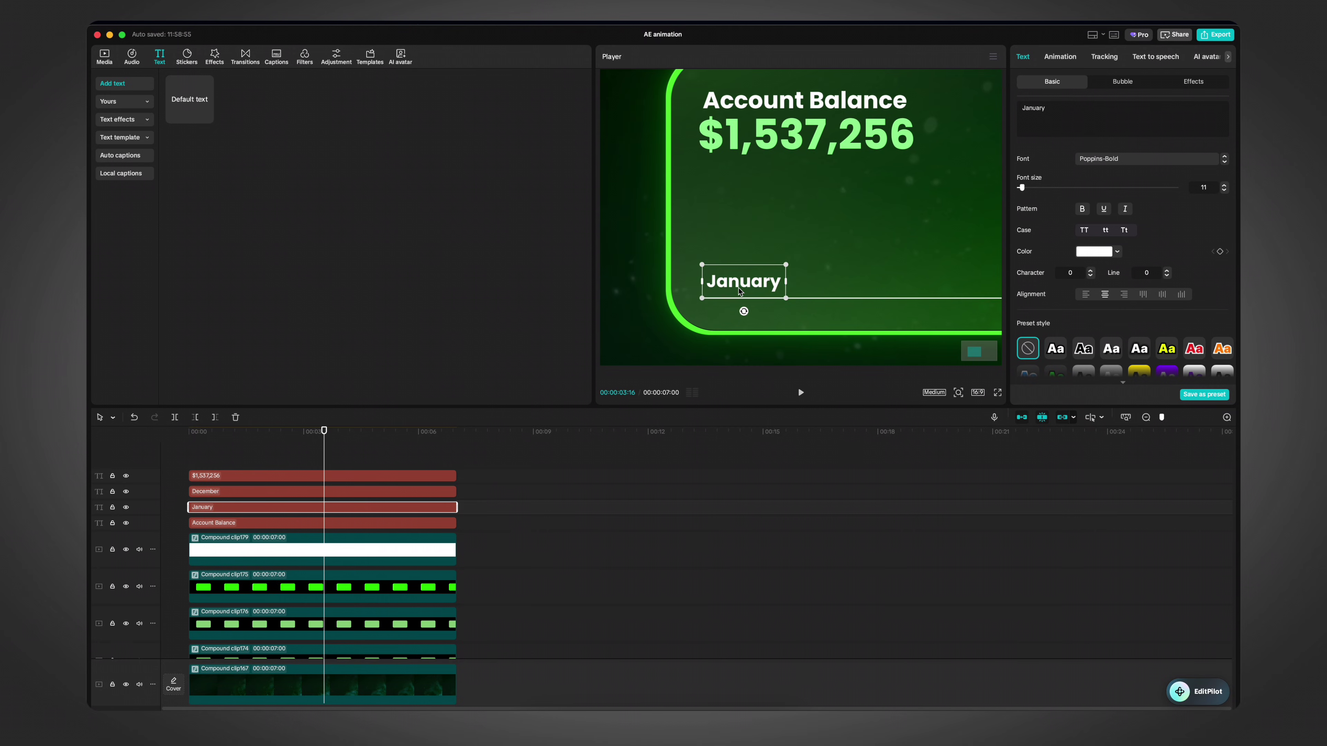
pyautogui.click(375, 491)
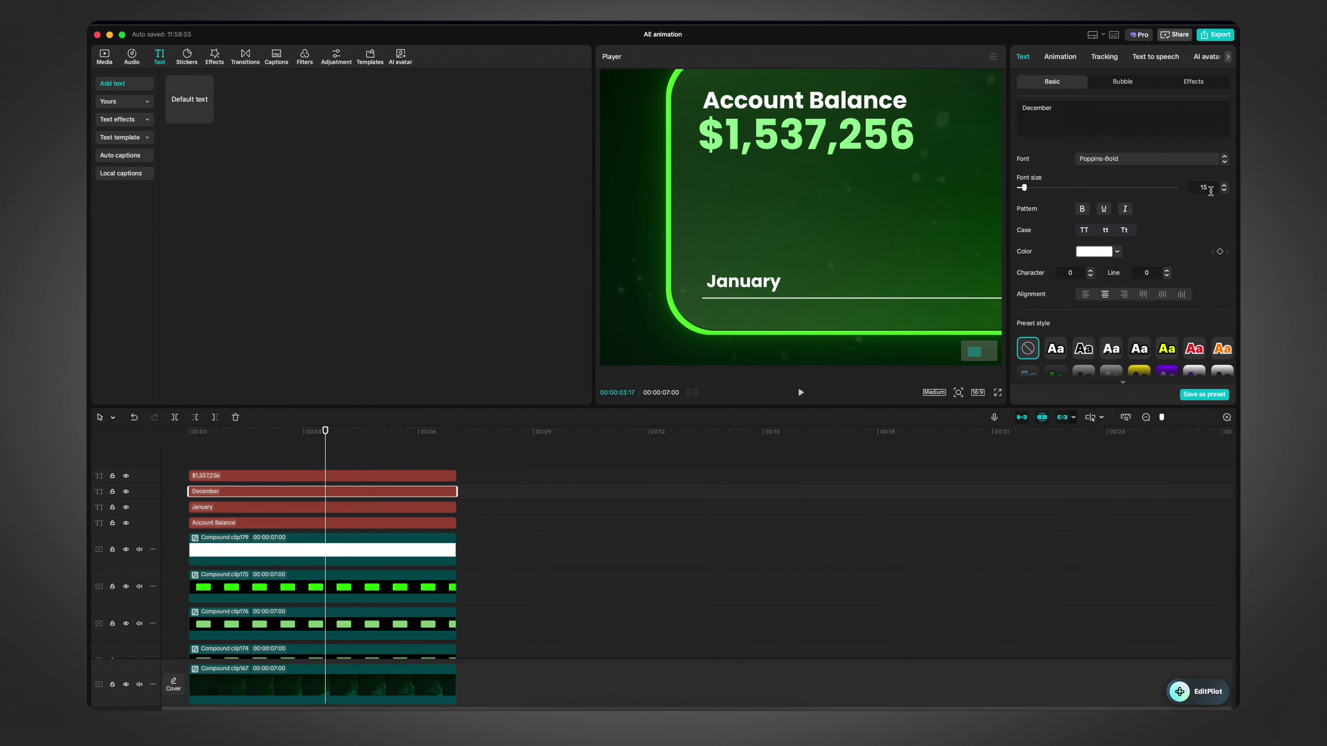
pyautogui.click(354, 508)
pyautogui.click(423, 490)
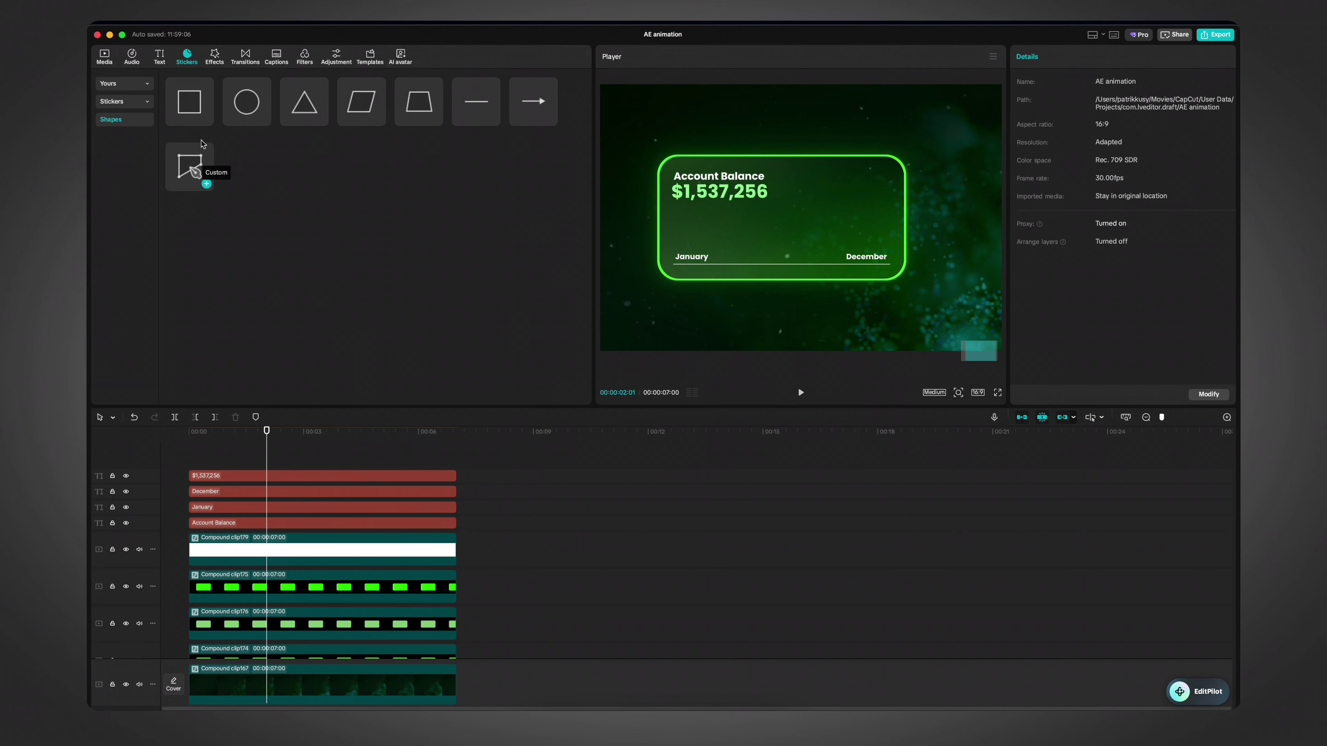
# Step: Add a custom drawn shape clip spanning the full 7 seconds and place its first point just above the January label
pyautogui.click(201, 178)
pyautogui.moveTo(272, 476); pyautogui.dragTo(195, 476)
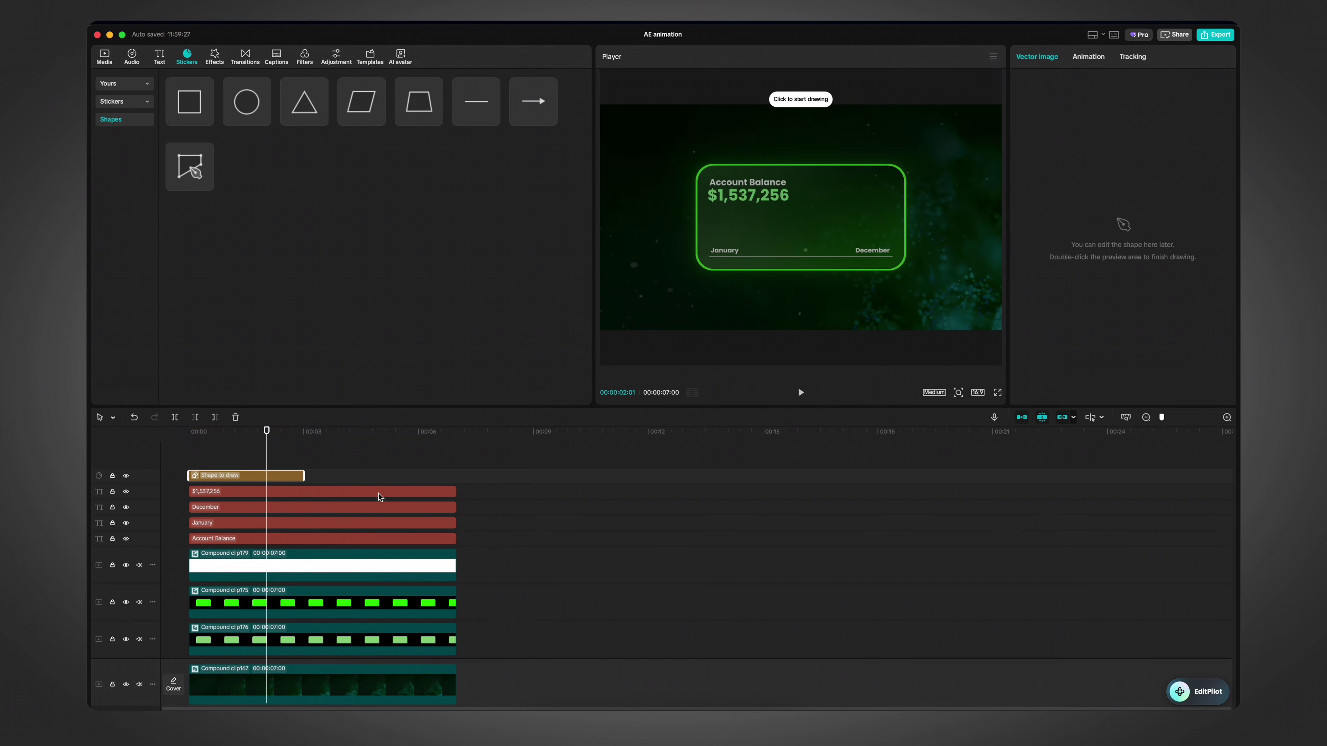
pyautogui.moveTo(304, 476)
pyautogui.mouseDown()
pyautogui.moveTo(494, 476)
pyautogui.moveTo(457, 476)
pyautogui.mouseUp()
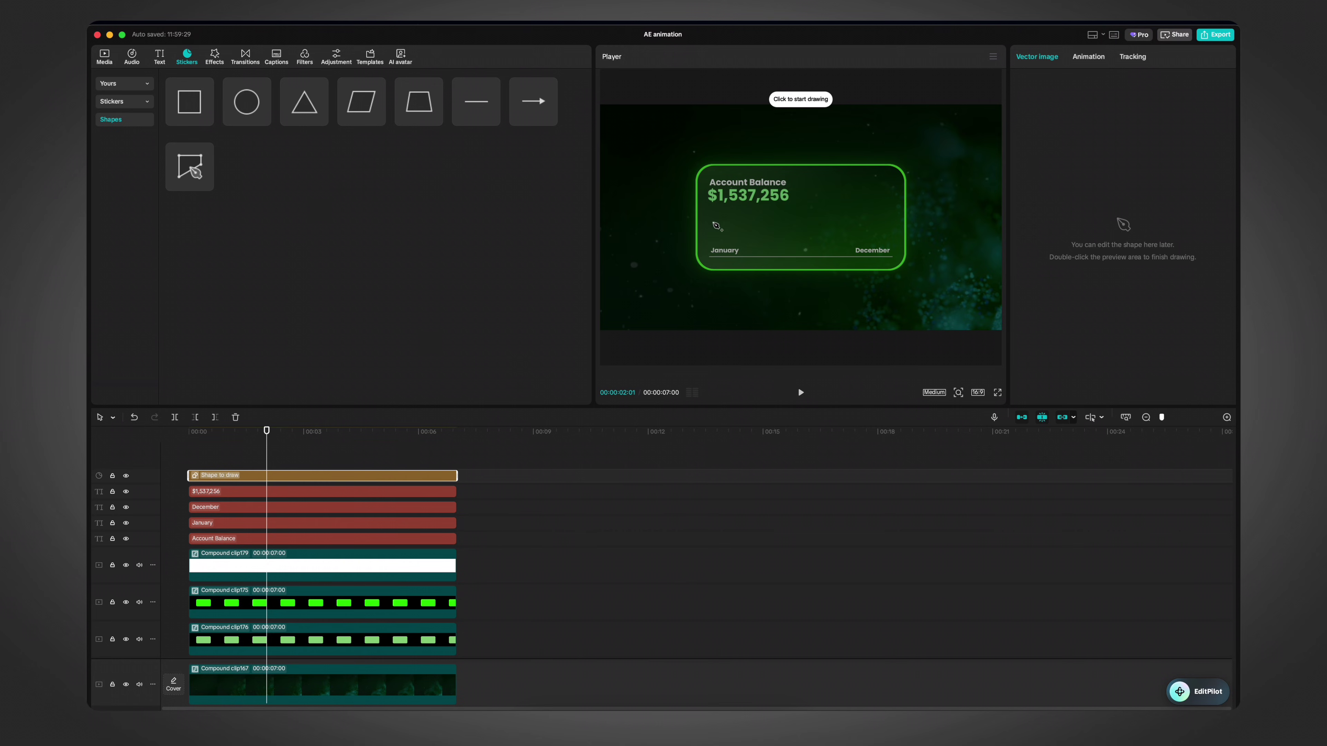
pyautogui.scroll(3, 729, 238)
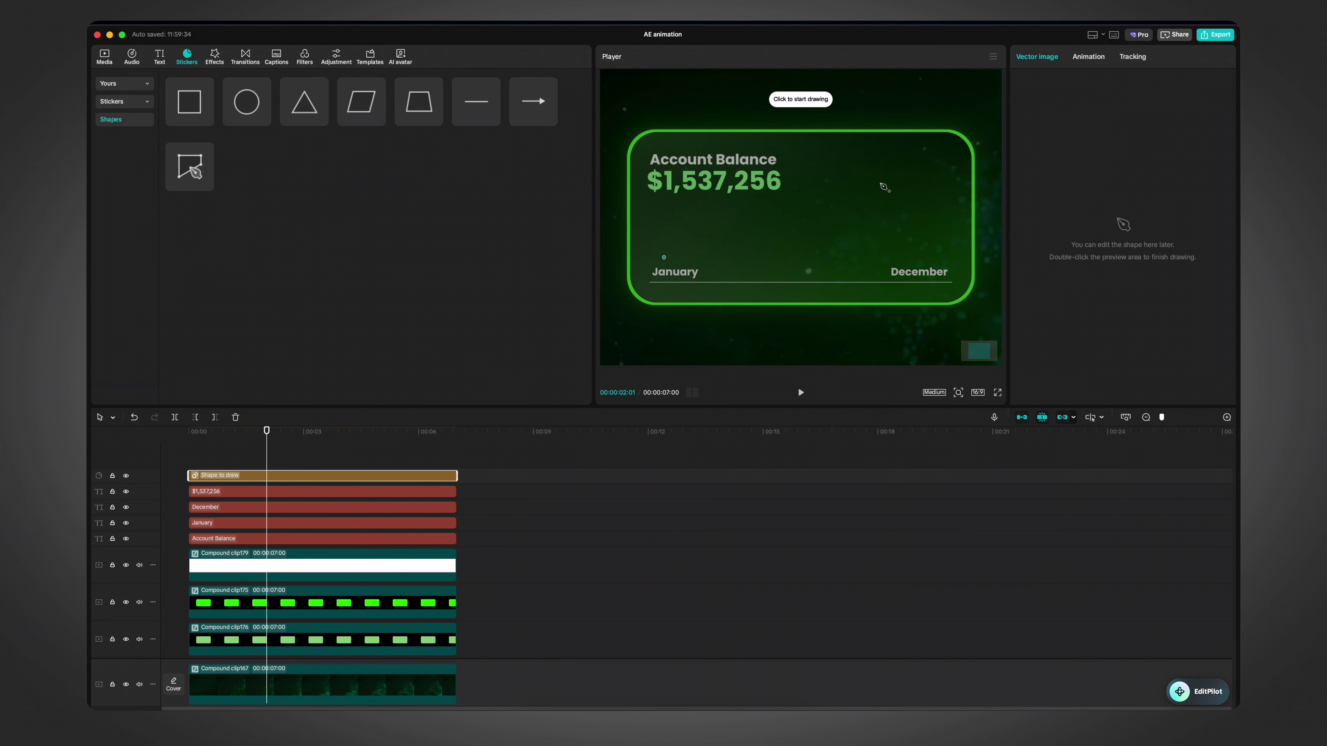
pyautogui.moveTo(936, 164)
pyautogui.mouseDown()
pyautogui.moveTo(945, 104)
pyautogui.moveTo(977, 71)
pyautogui.moveTo(966, 76)
pyautogui.mouseUp()
pyautogui.doubleClick(966, 77)
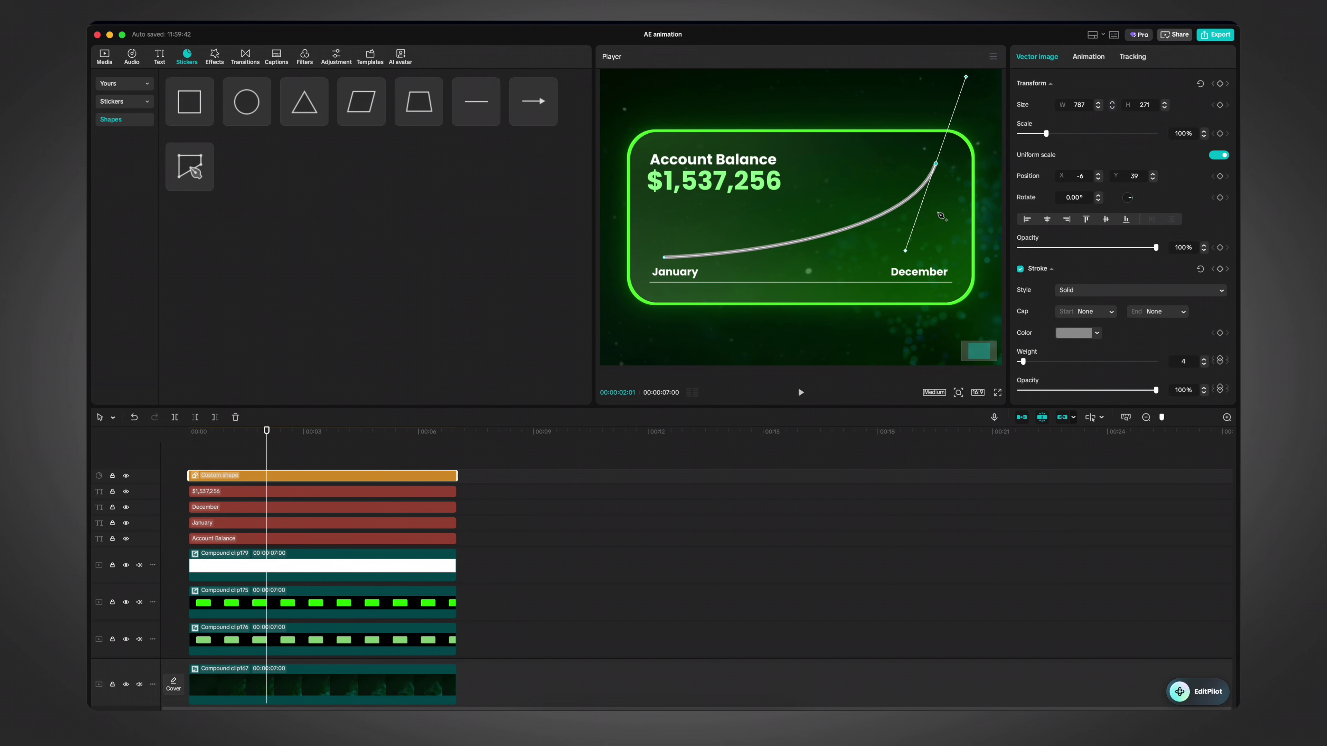
pyautogui.press('super+z')
pyautogui.moveTo(933, 182); pyautogui.dragTo(988, 111)
pyautogui.doubleClick(988, 111)
pyautogui.press('super+z')
# Step: Finish the shape as a steepening curve rising above December, about 798 × 276, and set its stroke weight to 2
pyautogui.moveTo(939, 166); pyautogui.dragTo(997, 65)
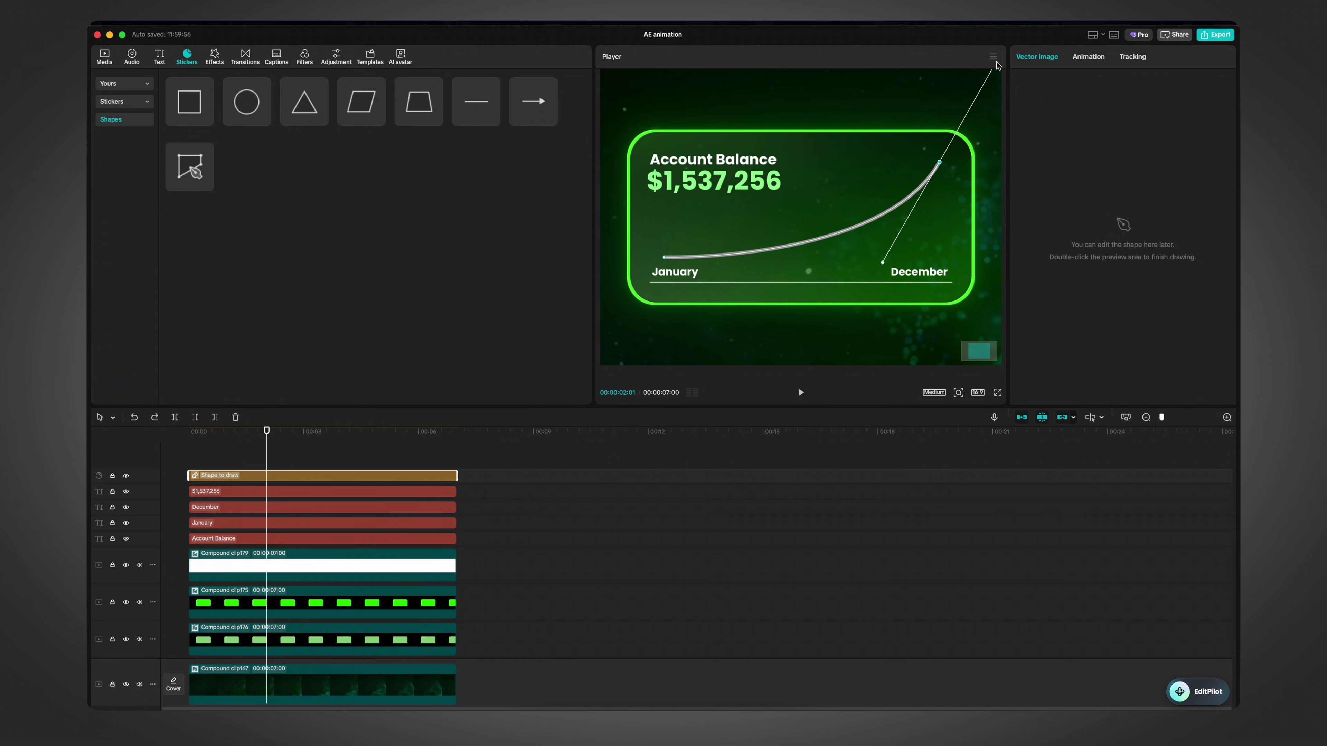
pyautogui.doubleClick(996, 65)
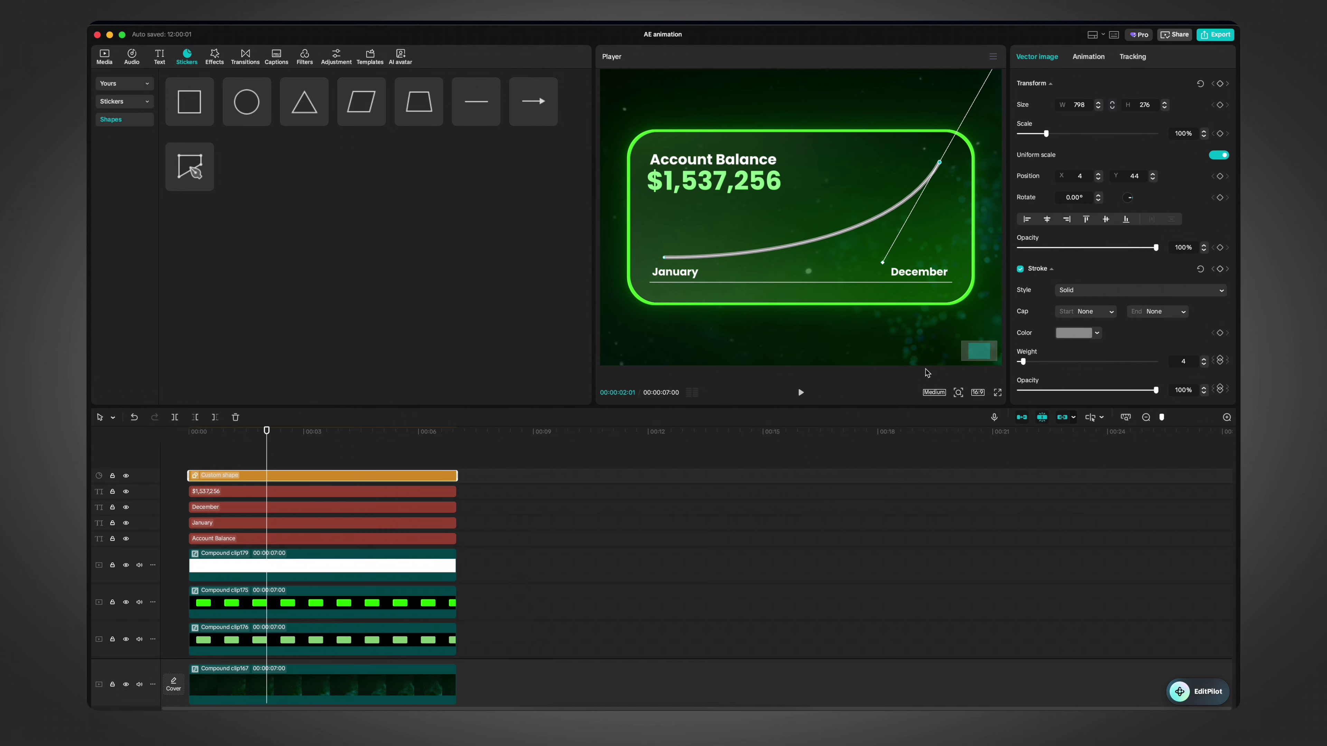
pyautogui.scroll(-1, 1131, 360)
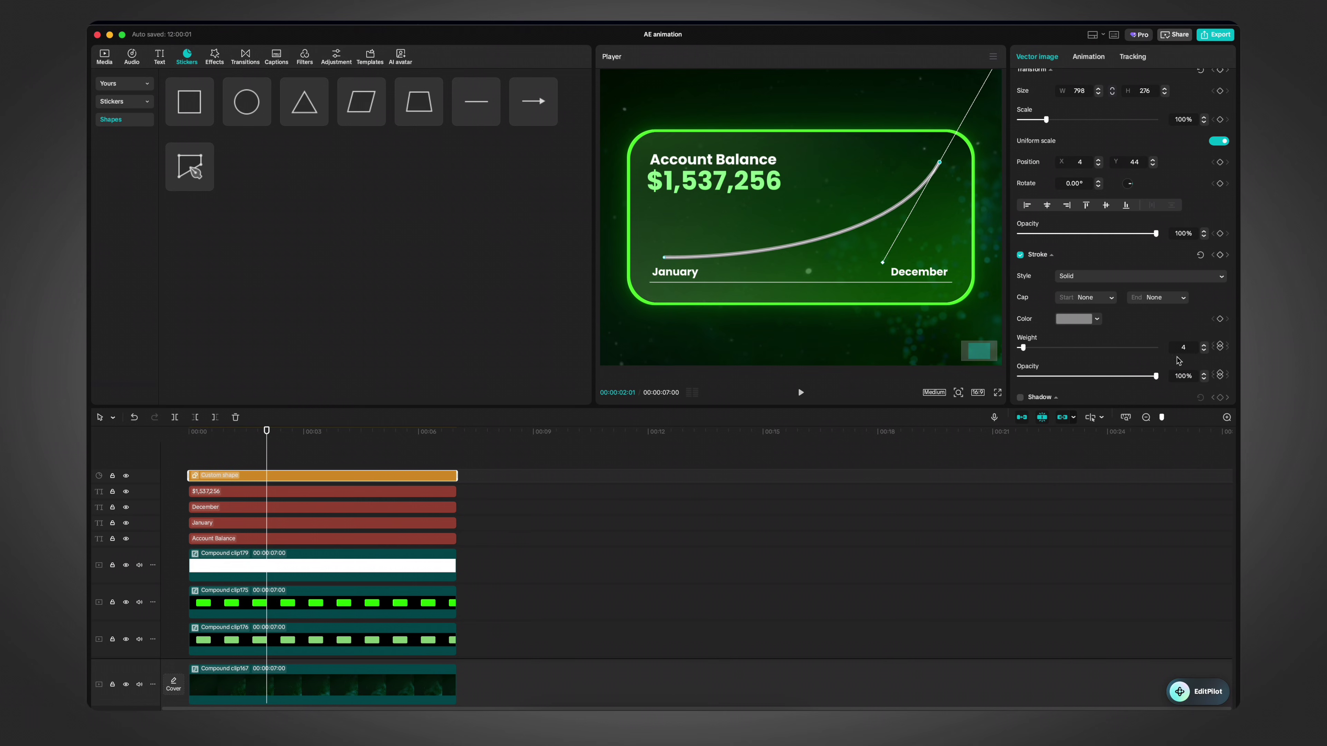
pyautogui.write('2')
pyautogui.press('Return')
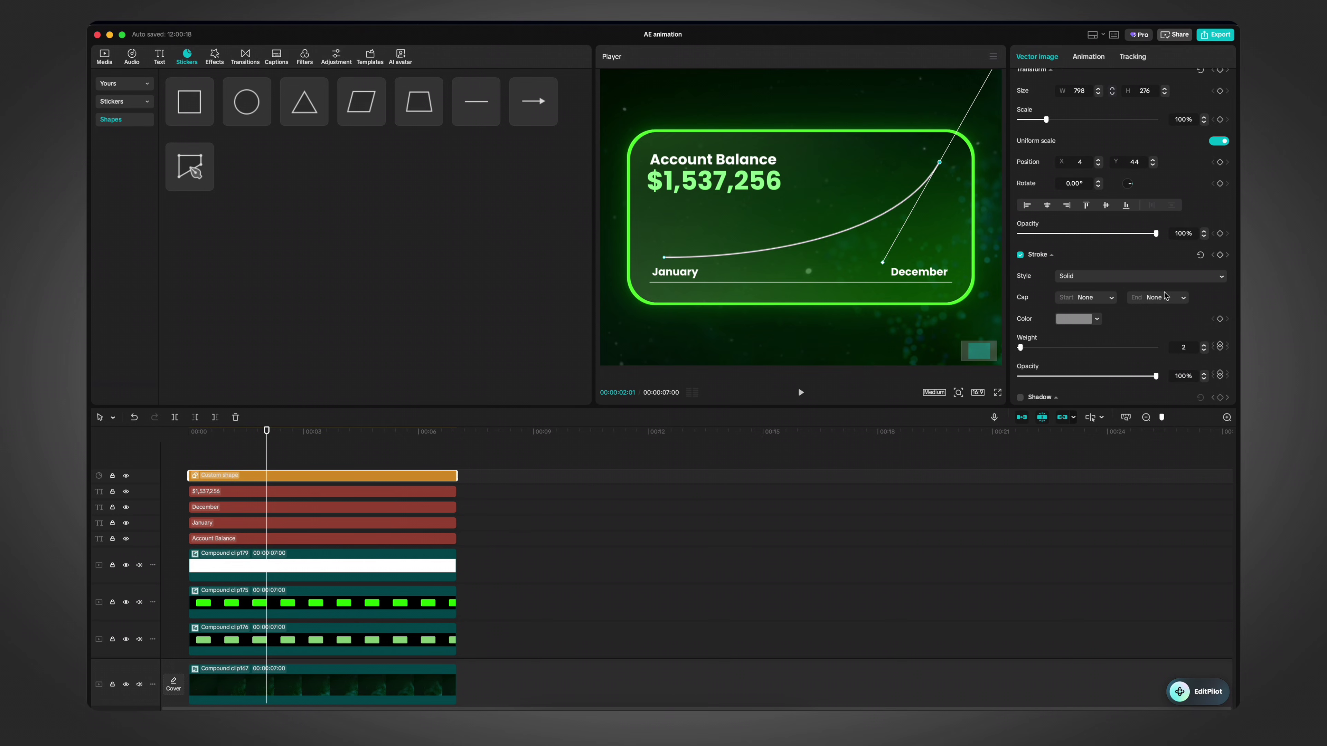
# Step: Change the curve's stroke color to the bright green of the card border and check the line up close
pyautogui.click(1088, 319)
pyautogui.moveTo(1077, 415); pyautogui.dragTo(1084, 414)
pyautogui.click(348, 451)
pyautogui.click(348, 476)
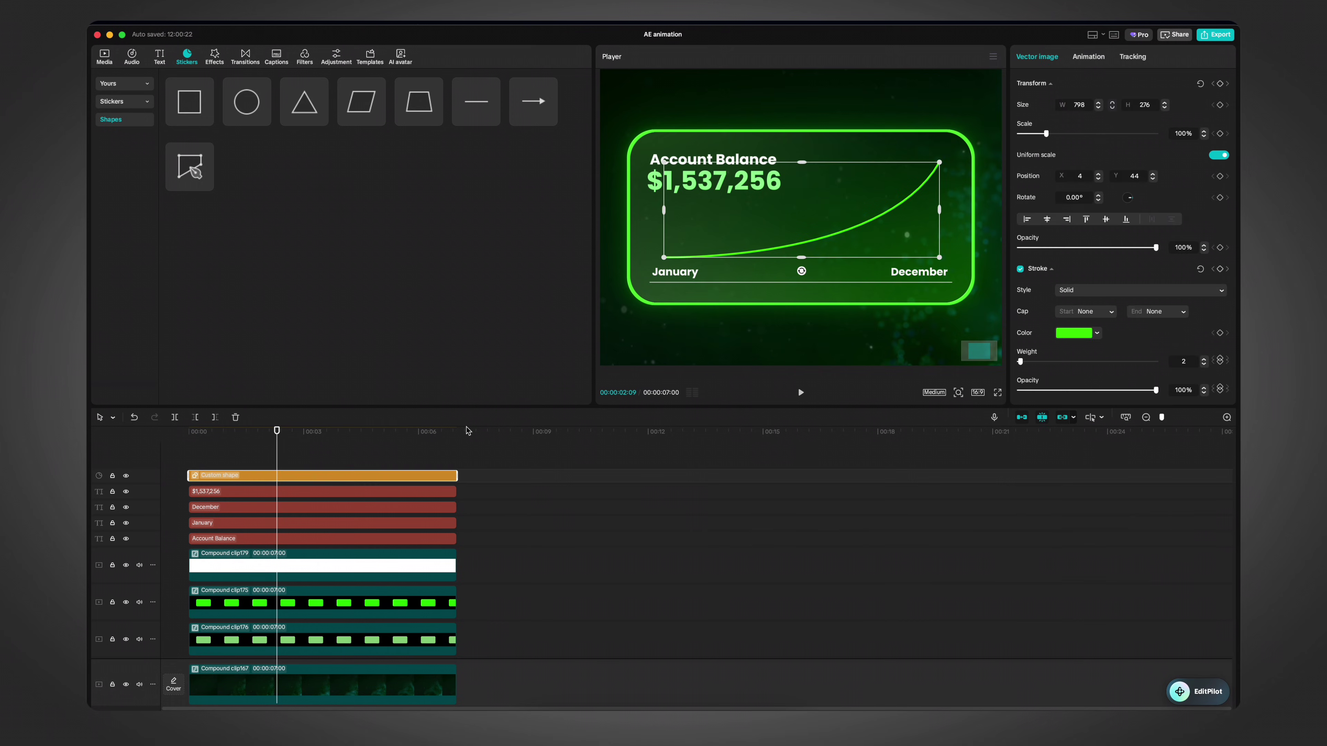
pyautogui.click(319, 445)
pyautogui.scroll(3, 665, 263)
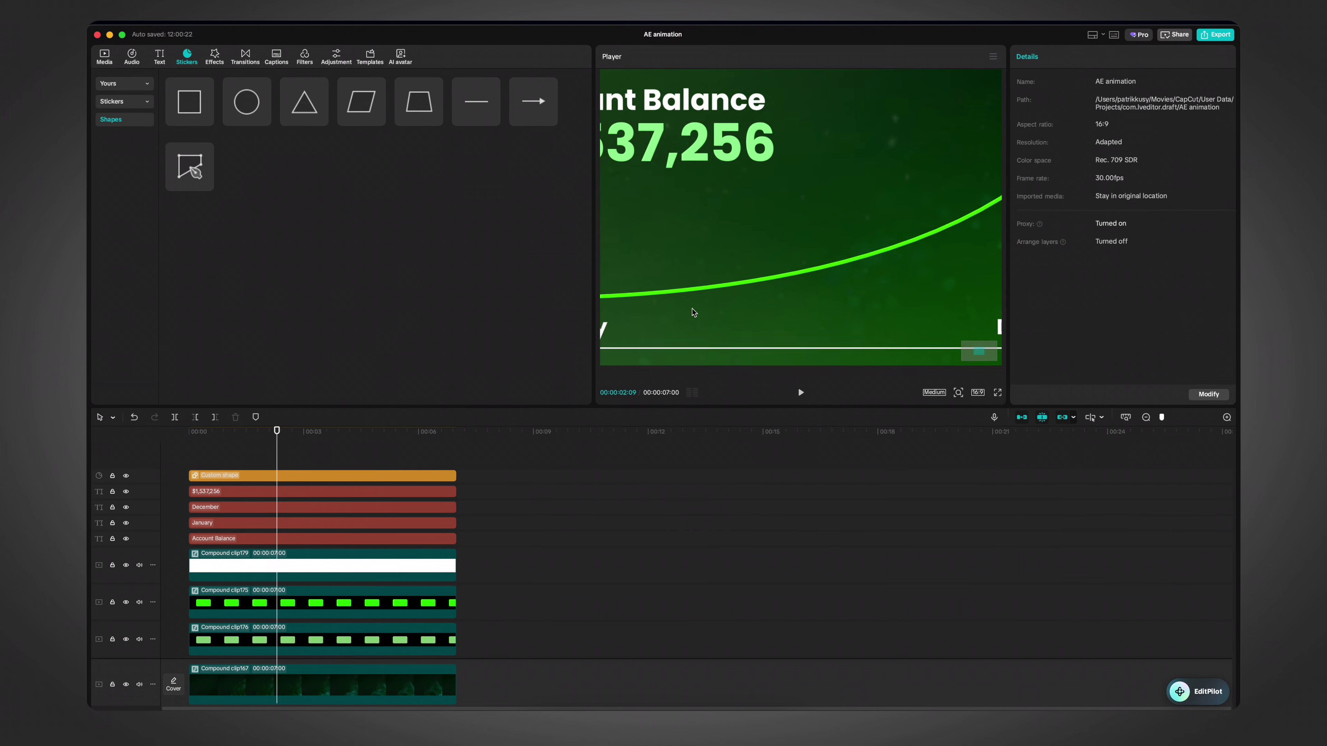
pyautogui.scroll(-3, 743, 278)
pyautogui.hscroll(5, 830, 226)
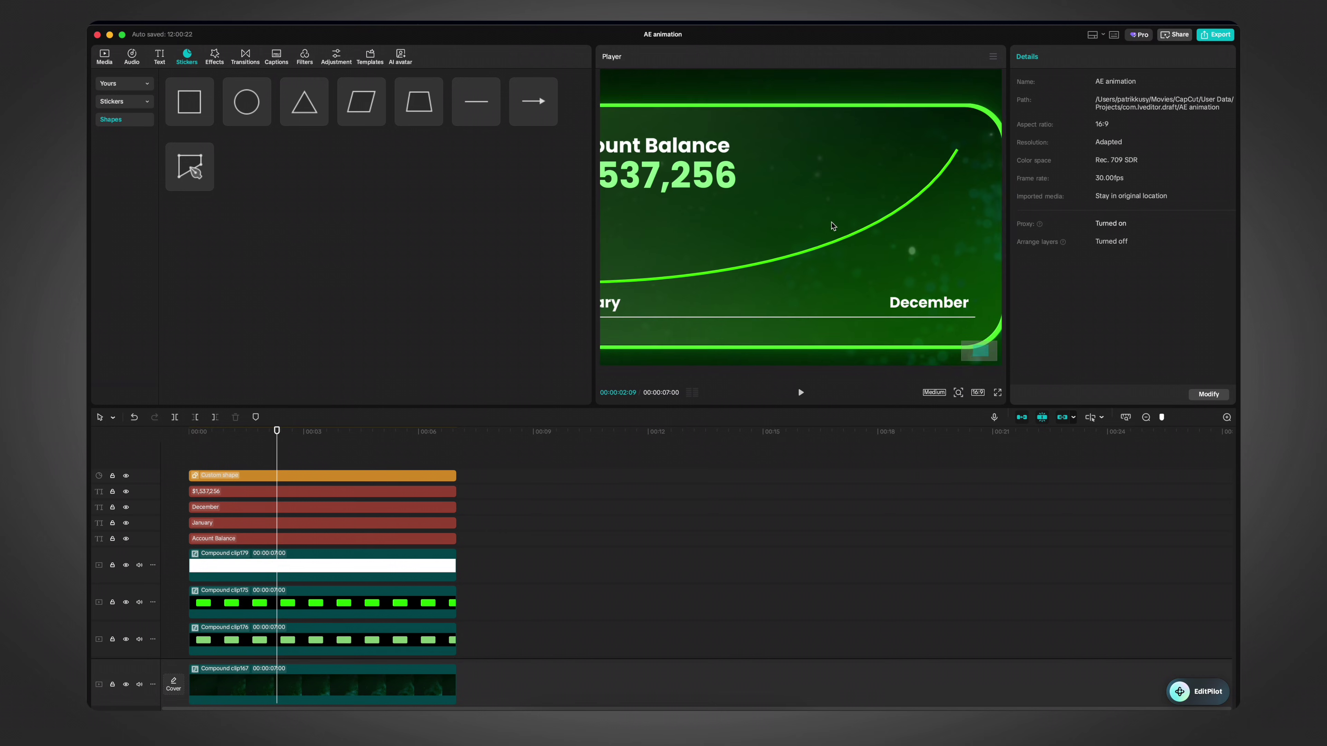
pyautogui.scroll(2, 854, 231)
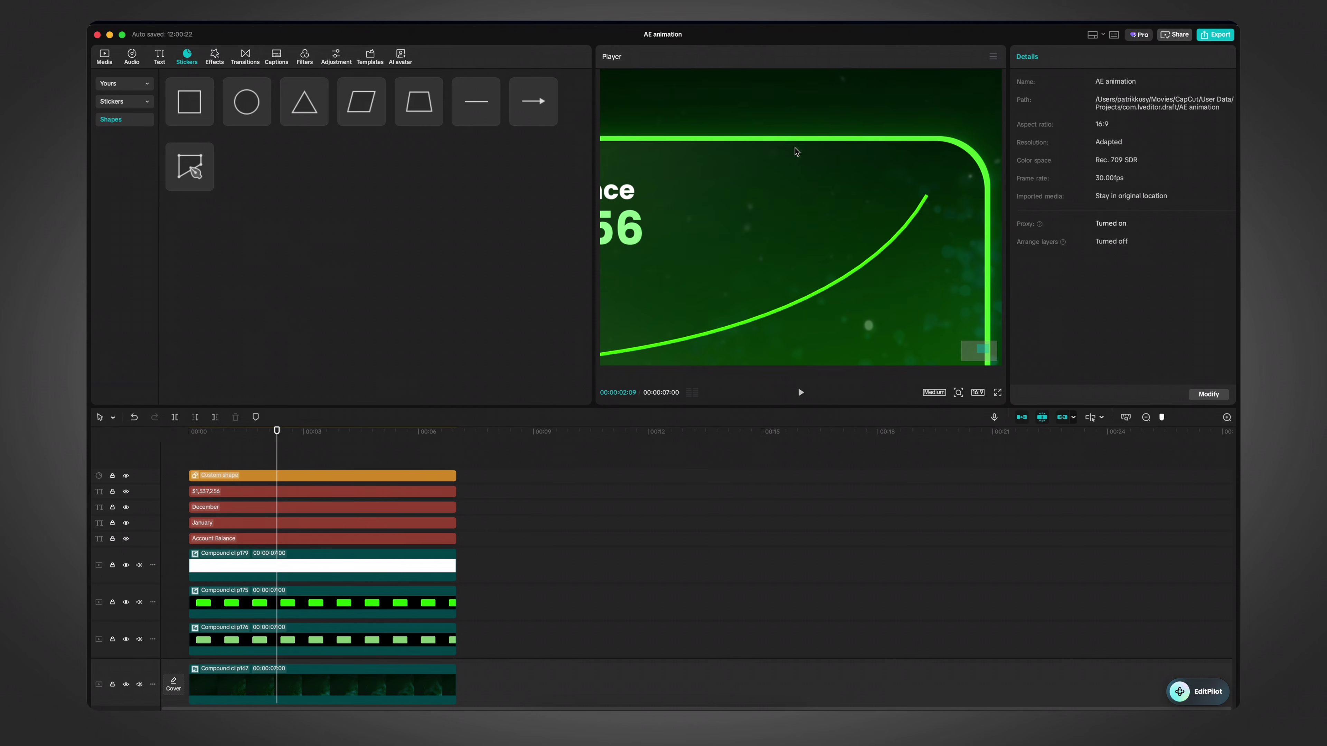
pyautogui.scroll(-5, 796, 151)
# Step: Make the curve a compound clip and add a Split mask rotated -90° at about X -454, Y -28 so the curve is hidden
pyautogui.click(285, 475)
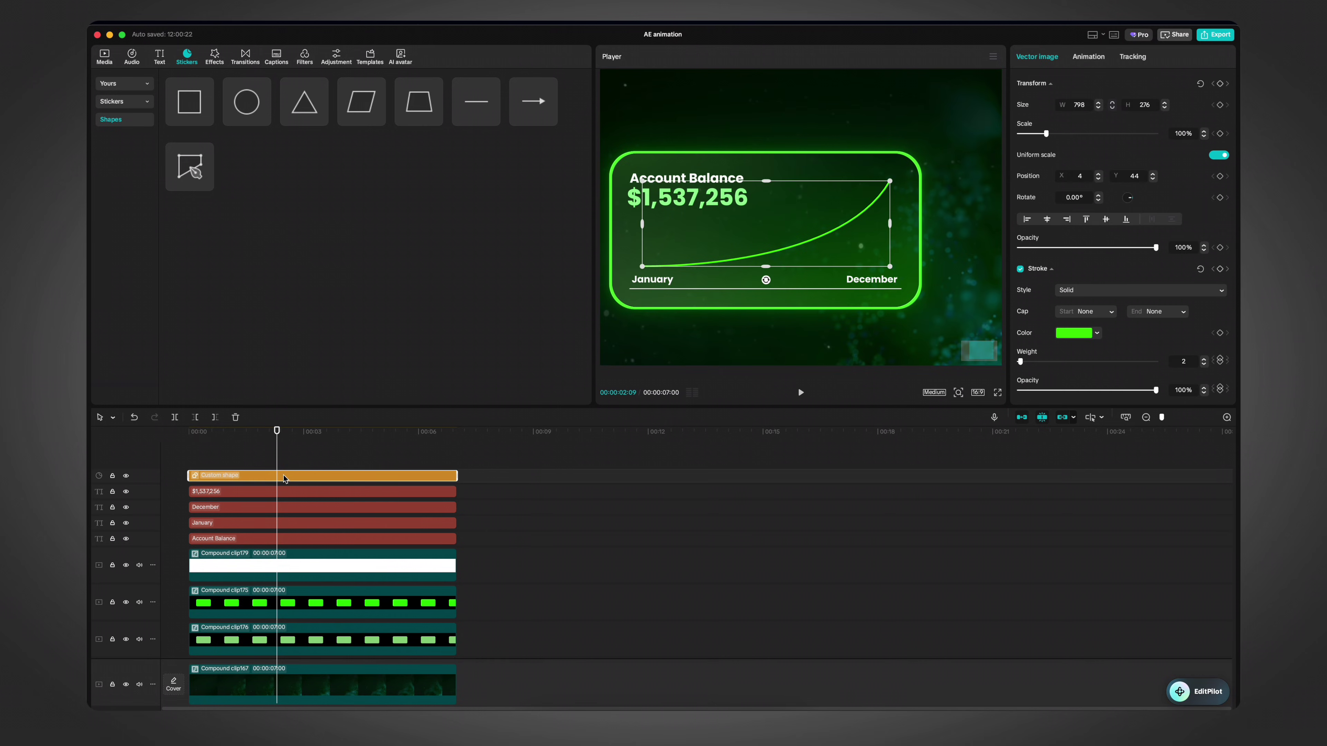
pyautogui.hotkey('alt', 'g')
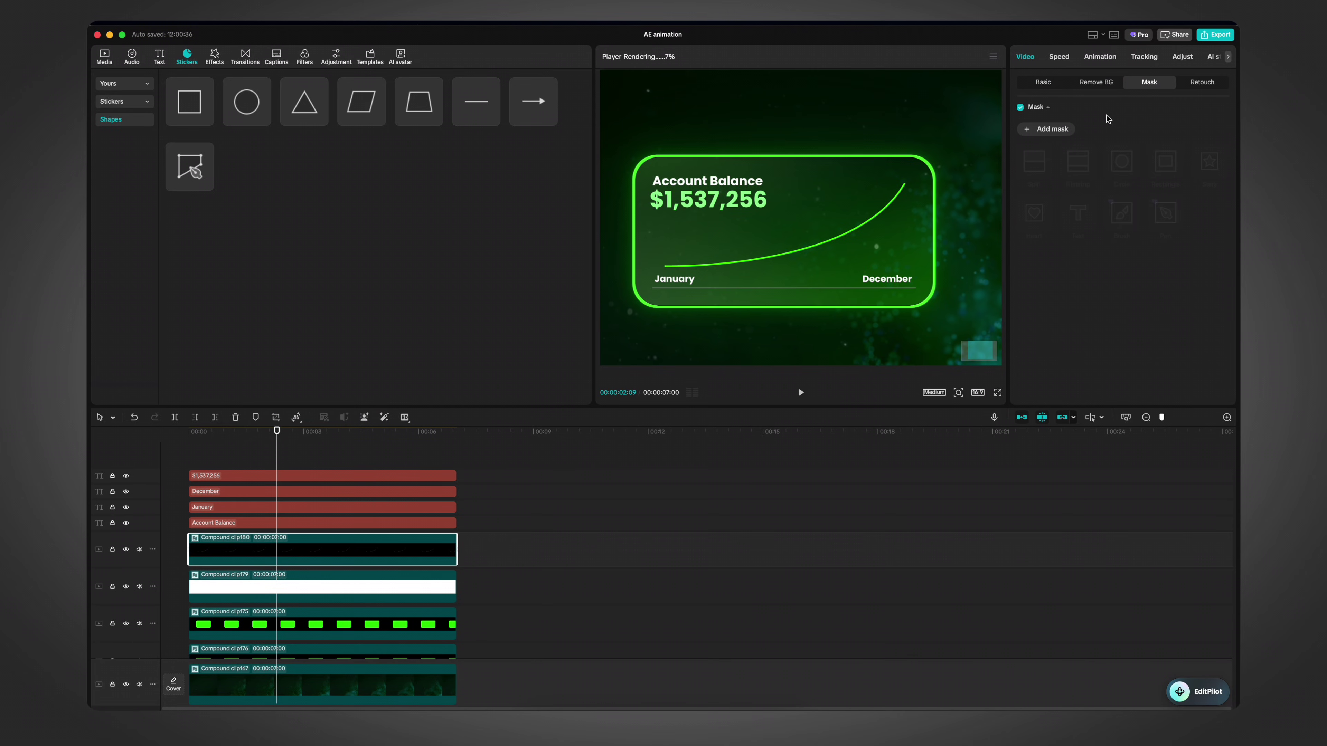
pyautogui.click(1034, 130)
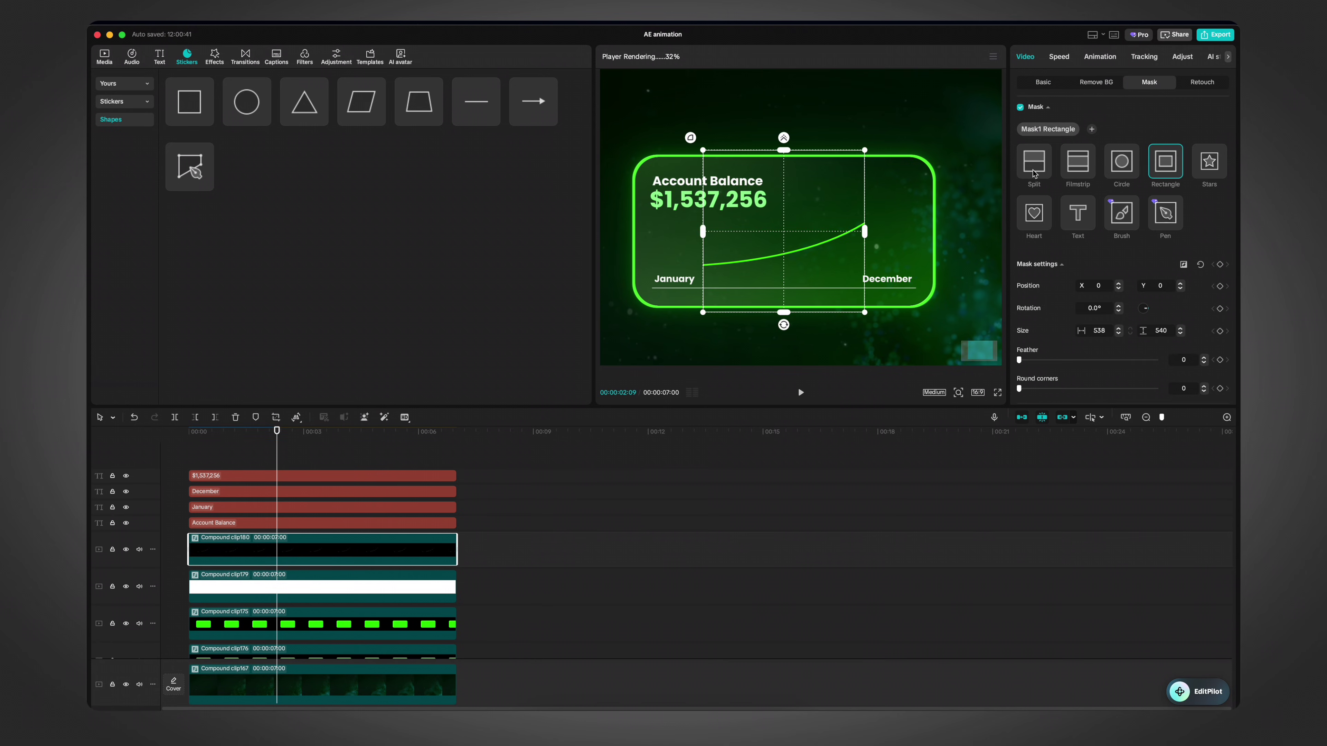
pyautogui.click(1033, 173)
pyautogui.moveTo(784, 244); pyautogui.dragTo(647, 207)
# Step: Keyframe the split mask at 00:00:00:16 with feather 10, and at 00:00:04:13 at about X 307, Y 76 with feather 44
pyautogui.click(209, 432)
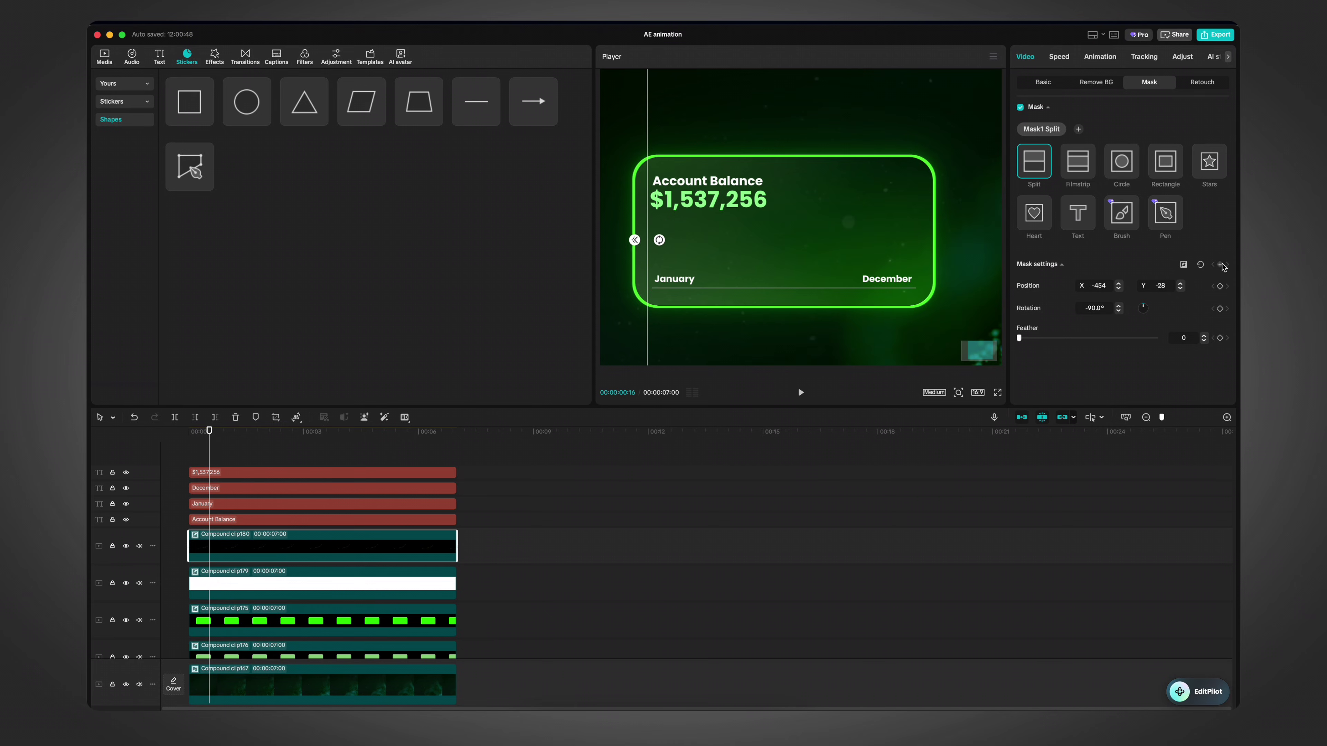
pyautogui.moveTo(1025, 342); pyautogui.dragTo(1033, 343)
pyautogui.moveTo(209, 457); pyautogui.dragTo(359, 457)
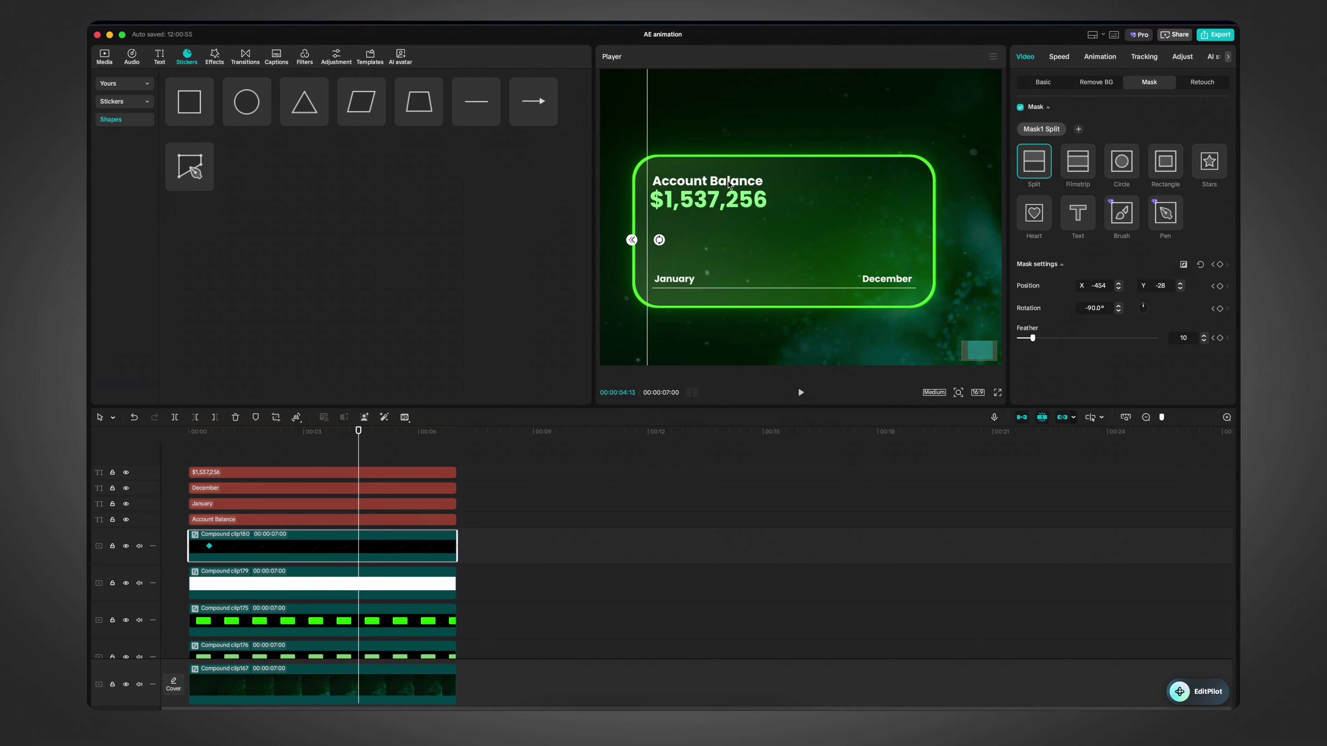
pyautogui.moveTo(644, 162); pyautogui.dragTo(931, 161)
pyautogui.scroll(5, 869, 186)
pyautogui.scroll(-3, 675, 257)
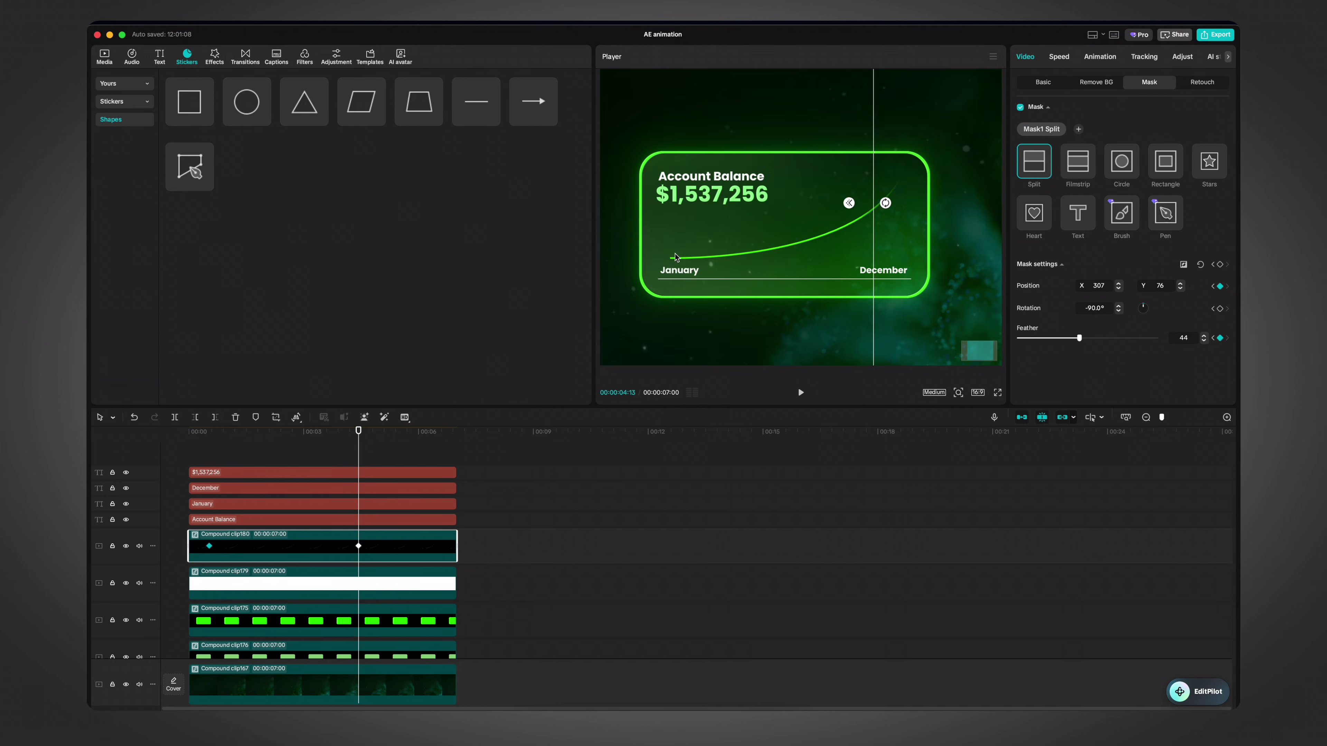
# Step: Play the curve's reveal from the start and move the mask's second keyframe earlier, to about 00:00:02:09
pyautogui.click(170, 474)
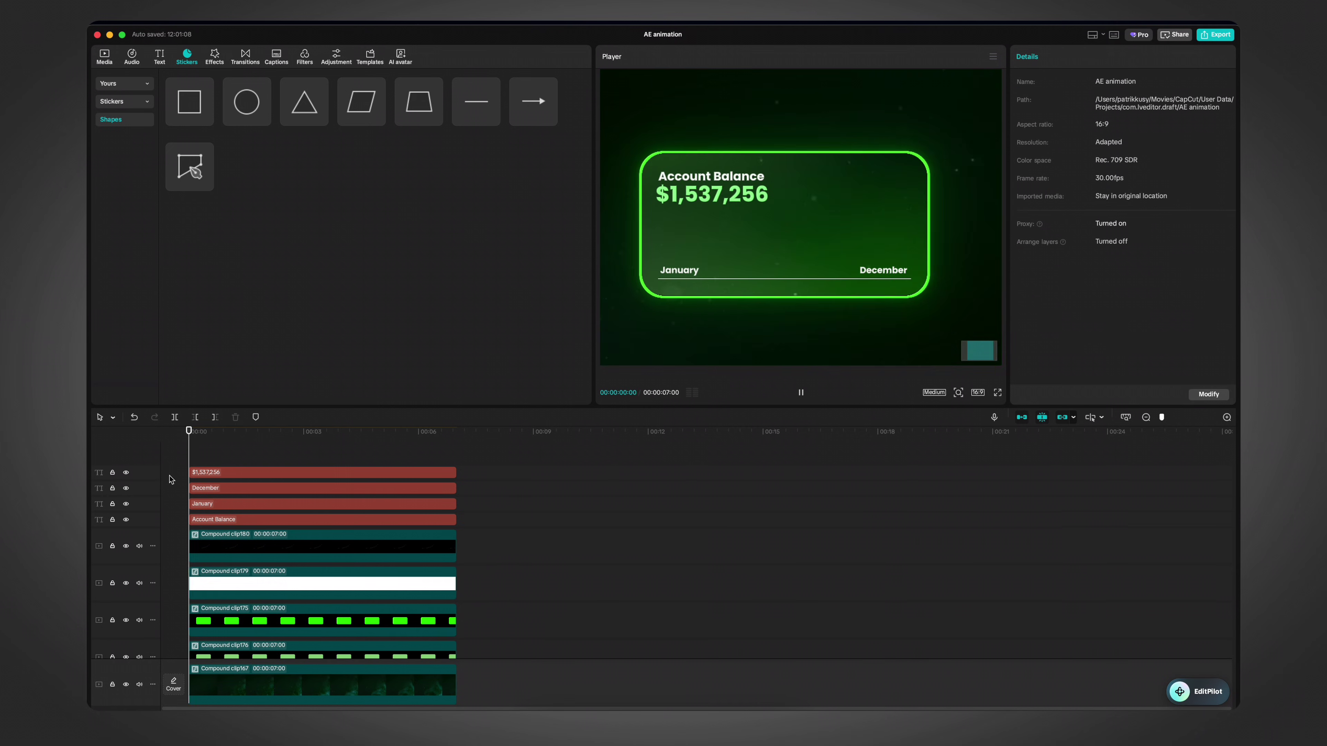
pyautogui.press('space')
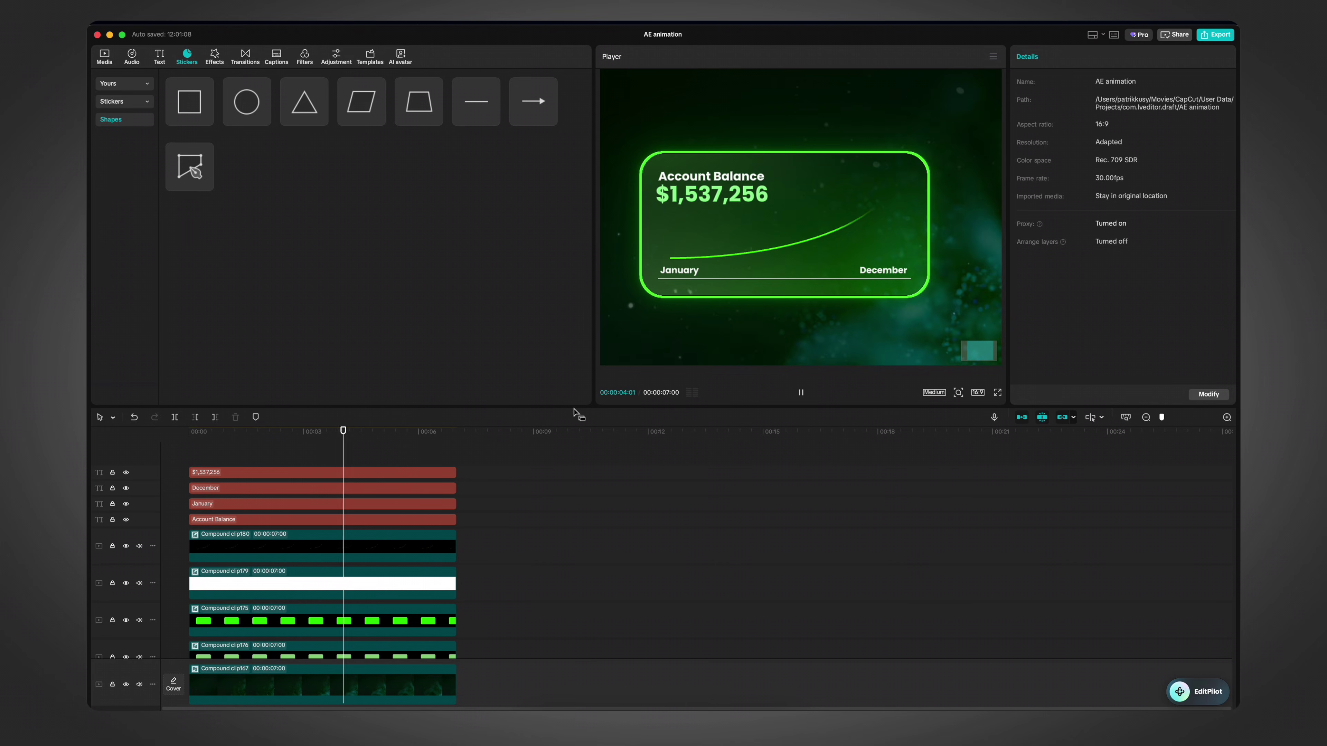
pyautogui.click(346, 548)
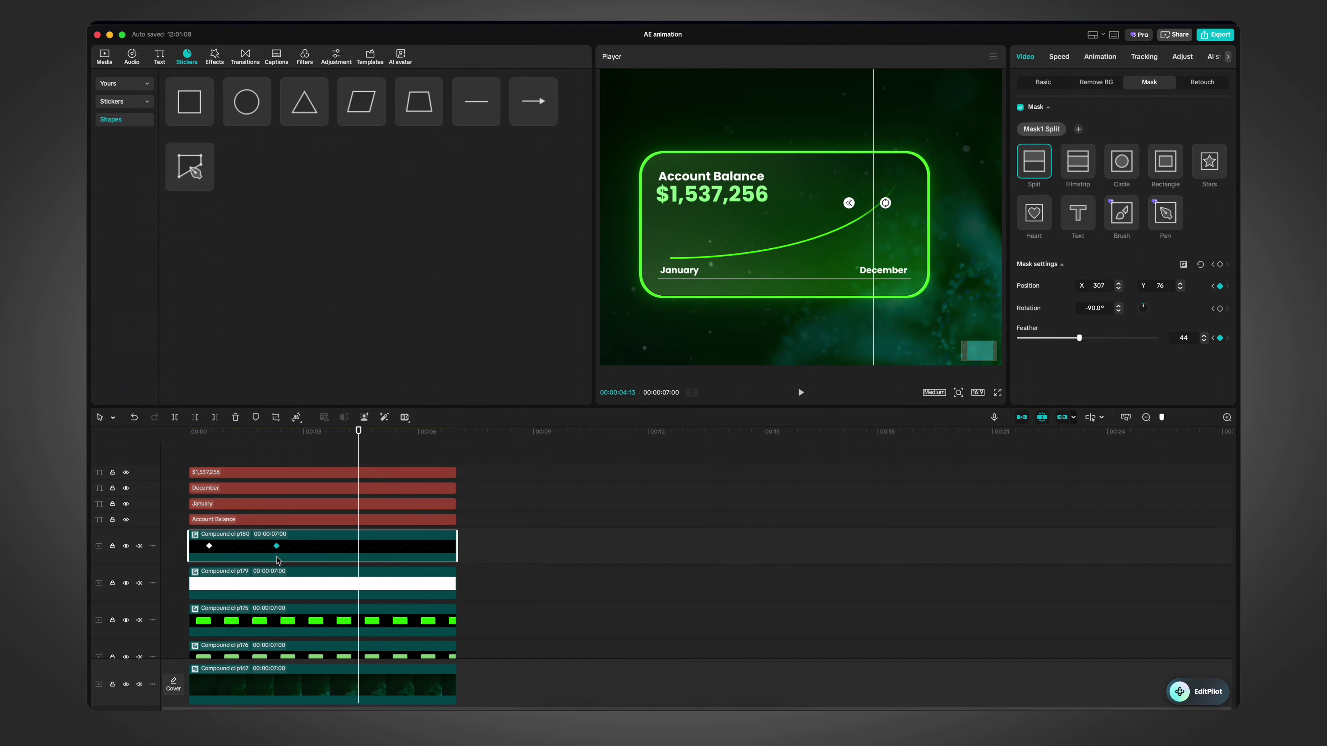
# Step: Play the curve's reveal from the start to judge its timing
pyautogui.click(203, 450)
pyautogui.press('Home')
pyautogui.press('space')
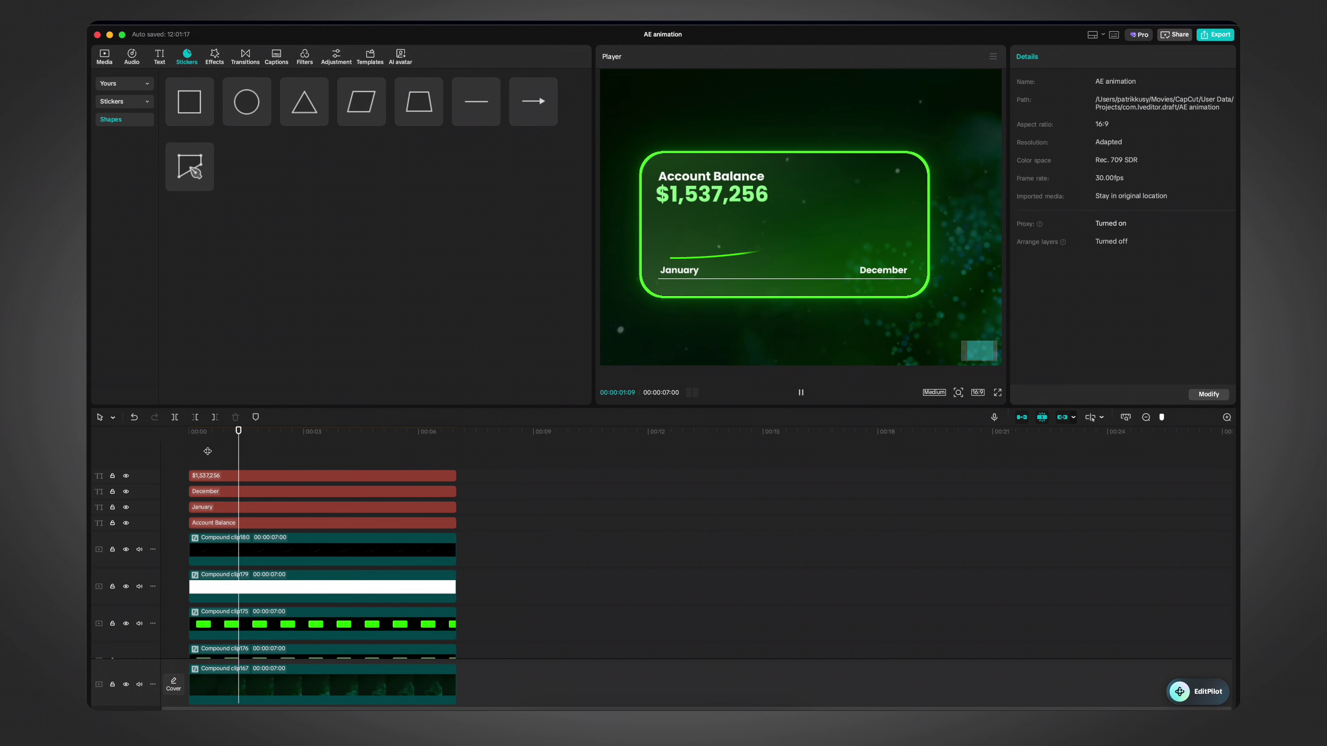
# Step: Show the curve clip's variable speed animation and ease both mask Position X keyframes into a smooth S-shape
pyautogui.rightClick(359, 556)
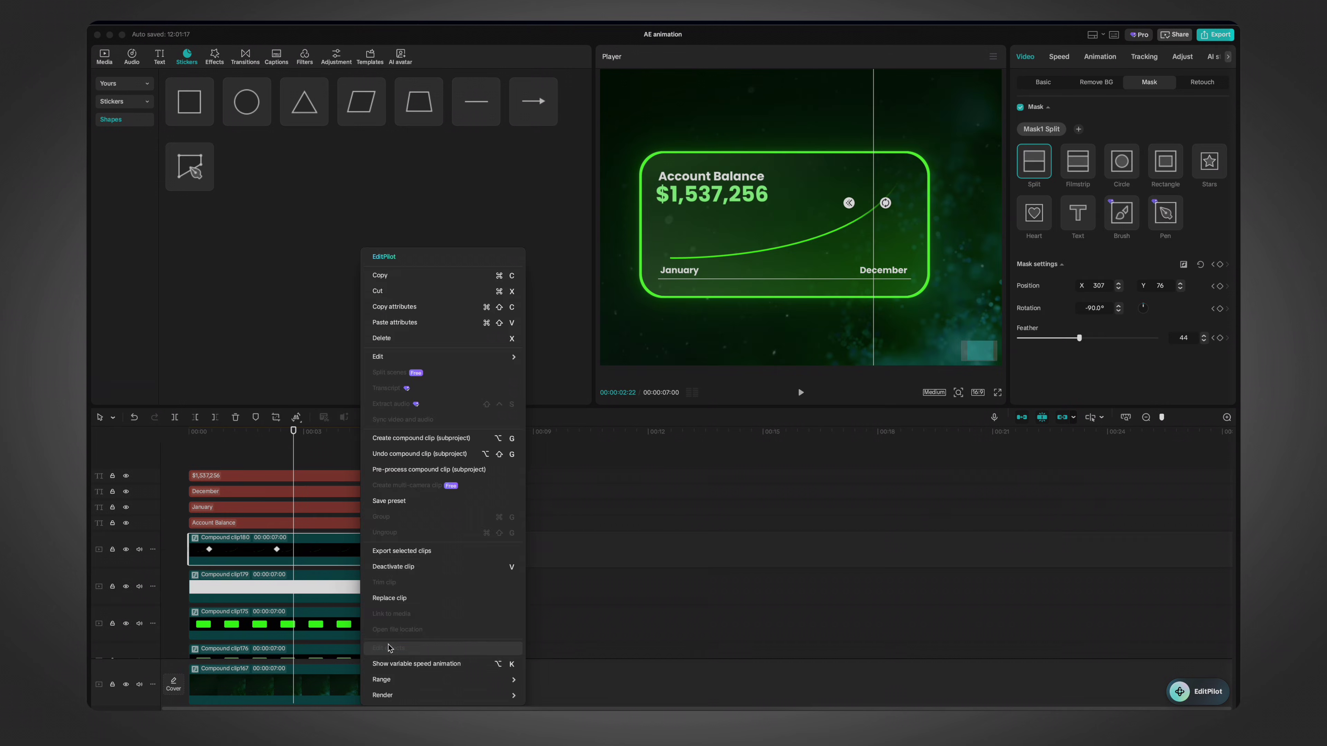
pyautogui.click(398, 664)
pyautogui.click(400, 491)
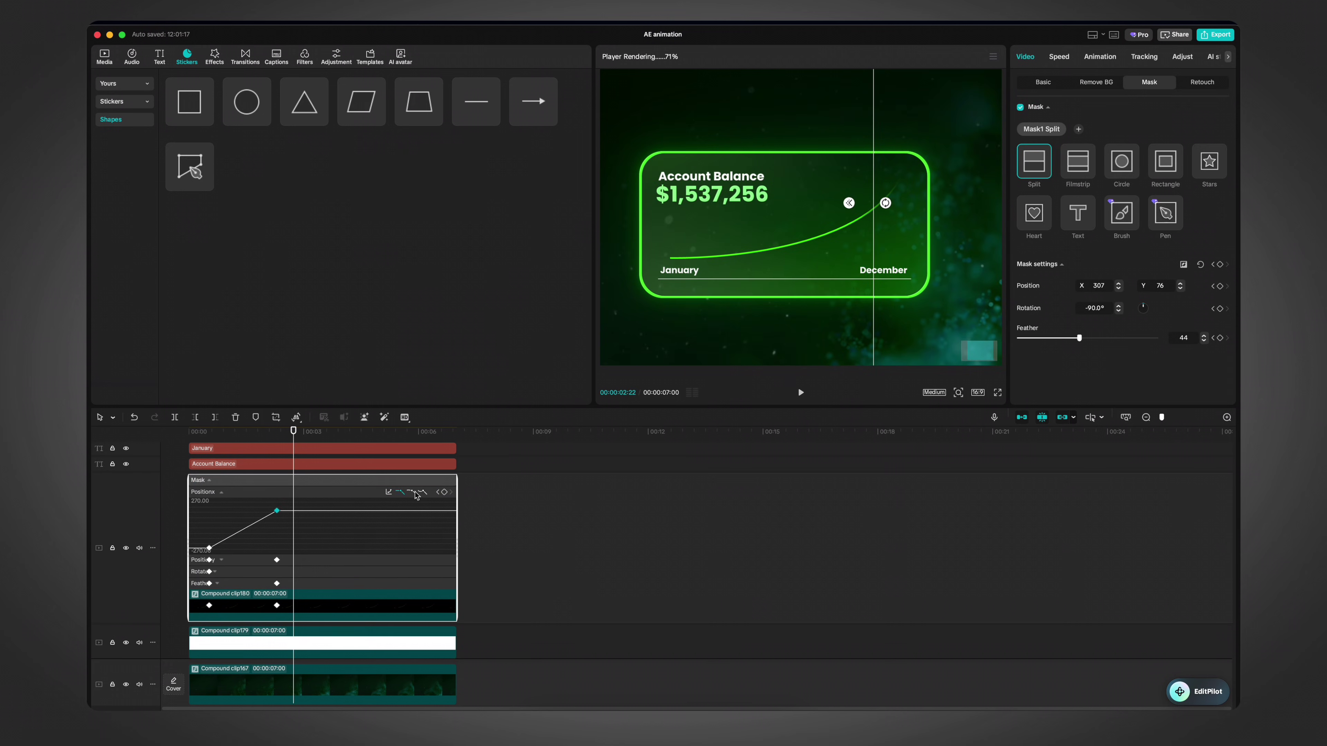
pyautogui.click(414, 492)
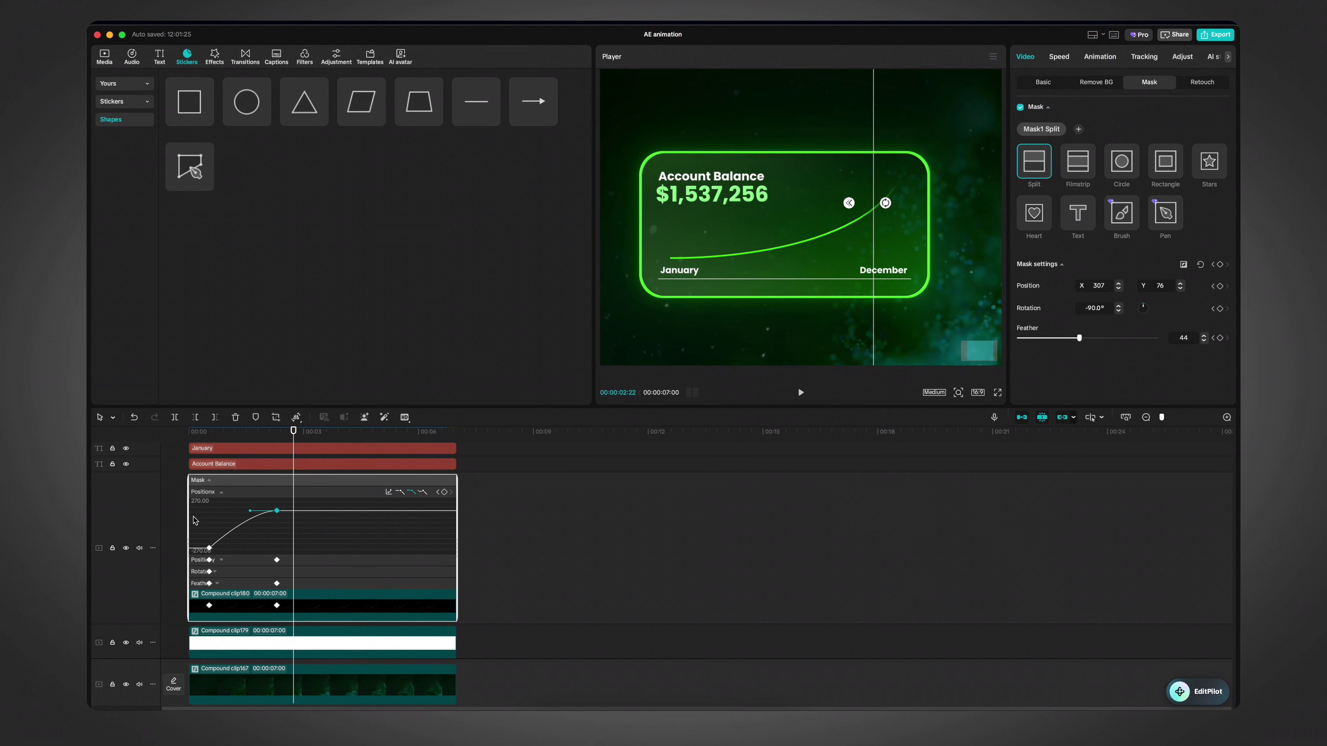
pyautogui.click(209, 547)
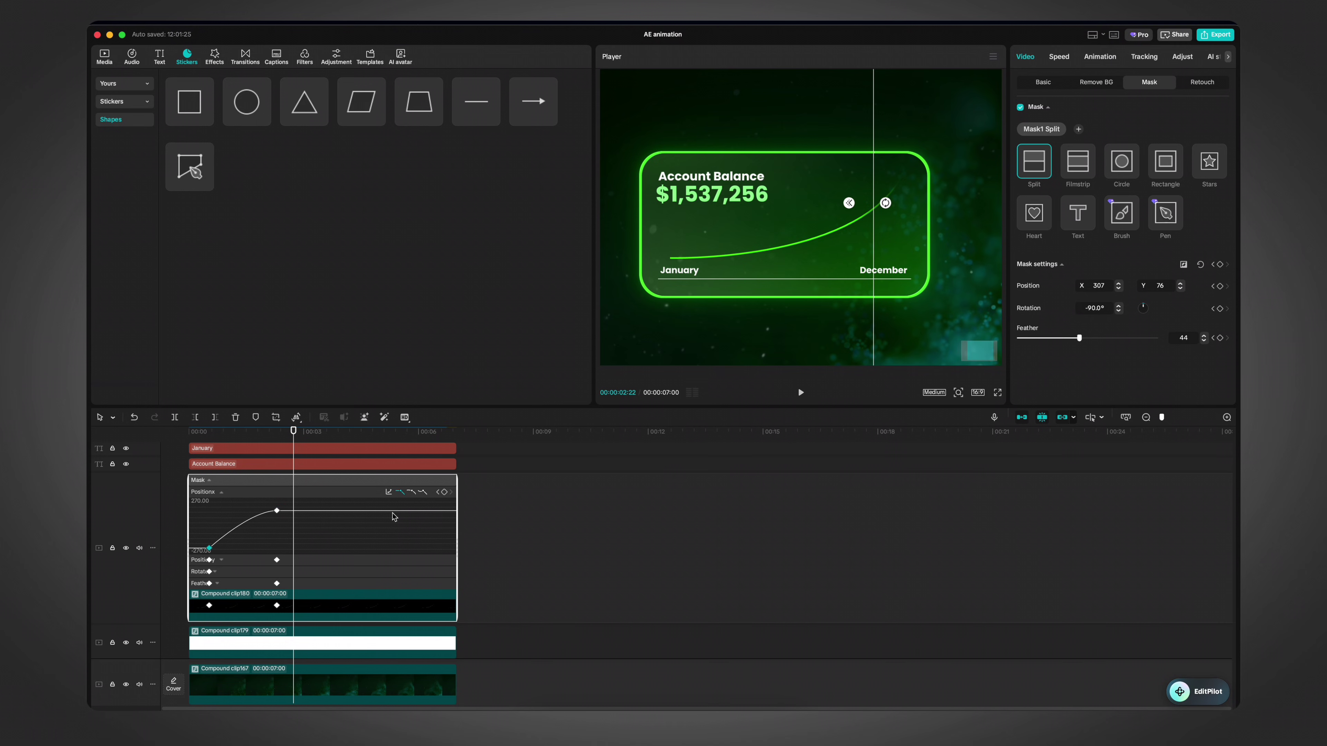
pyautogui.click(413, 492)
# Step: Expand the mask's Position Y graph and ease both of its keyframes into a smooth S-shape
pyautogui.click(302, 563)
pyautogui.click(276, 533)
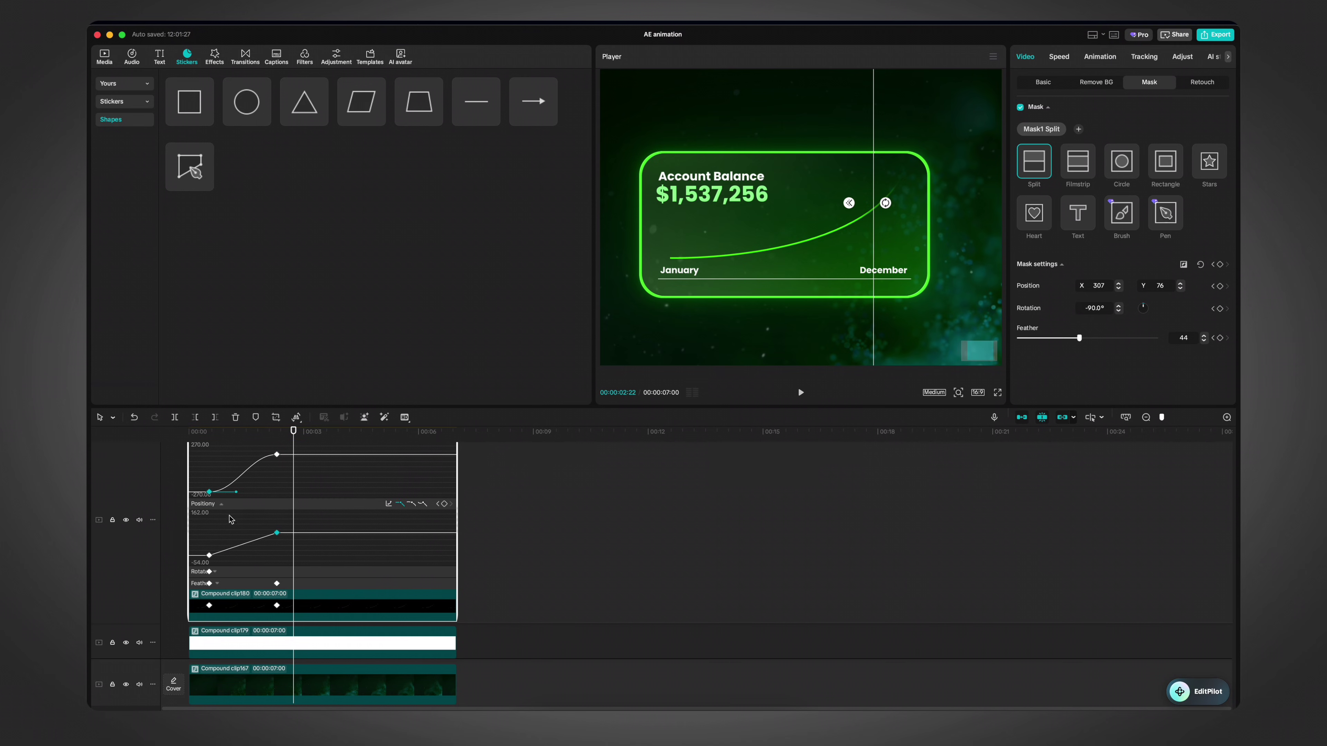
pyautogui.click(413, 505)
pyautogui.moveTo(191, 544); pyautogui.dragTo(250, 548)
pyautogui.press('super+z')
pyautogui.click(411, 504)
pyautogui.moveTo(343, 553); pyautogui.dragTo(235, 521)
pyautogui.click(412, 505)
# Step: Expand the mask's Feather graph and ease both of its keyframes into a smooth S-shape
pyautogui.click(287, 583)
pyautogui.click(277, 564)
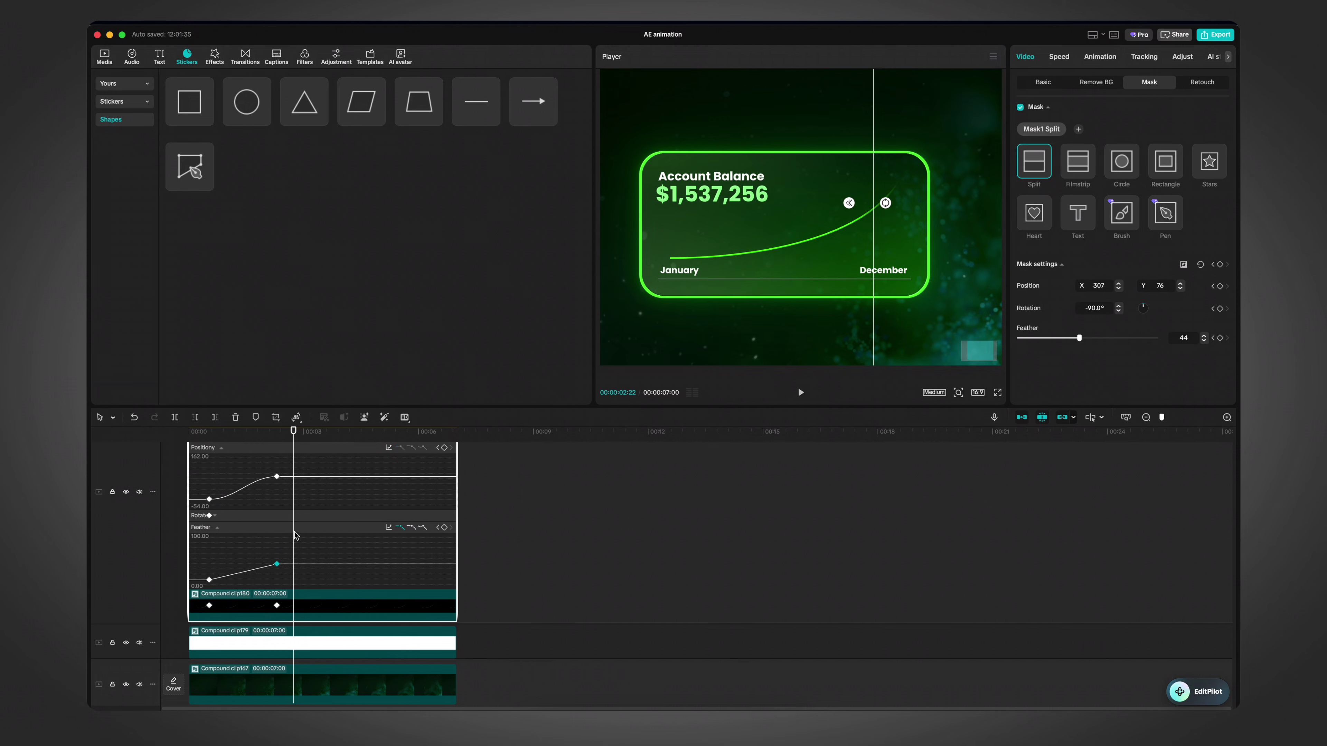
pyautogui.click(407, 530)
pyautogui.click(241, 583)
pyautogui.click(412, 527)
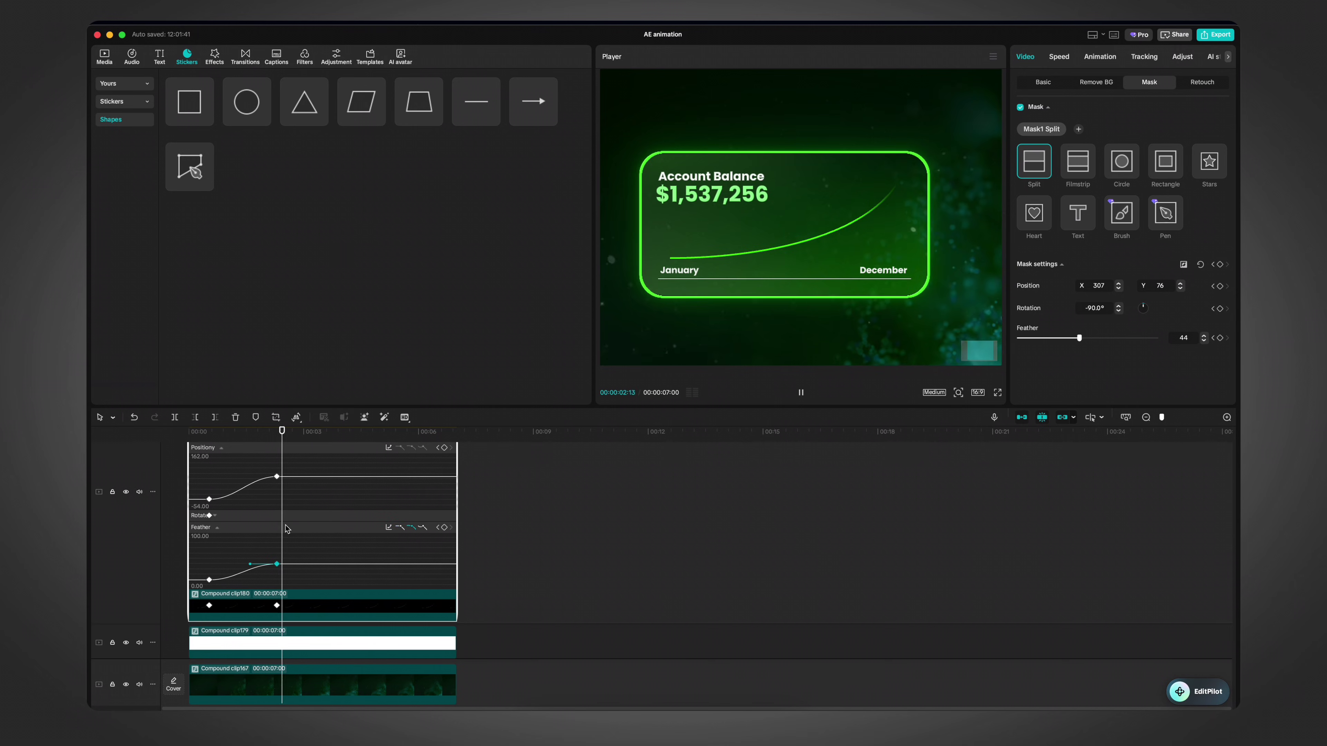
# Step: Hide the curve clip's variable speed animation and play back the eased reveal
pyautogui.scroll(4, 223, 565)
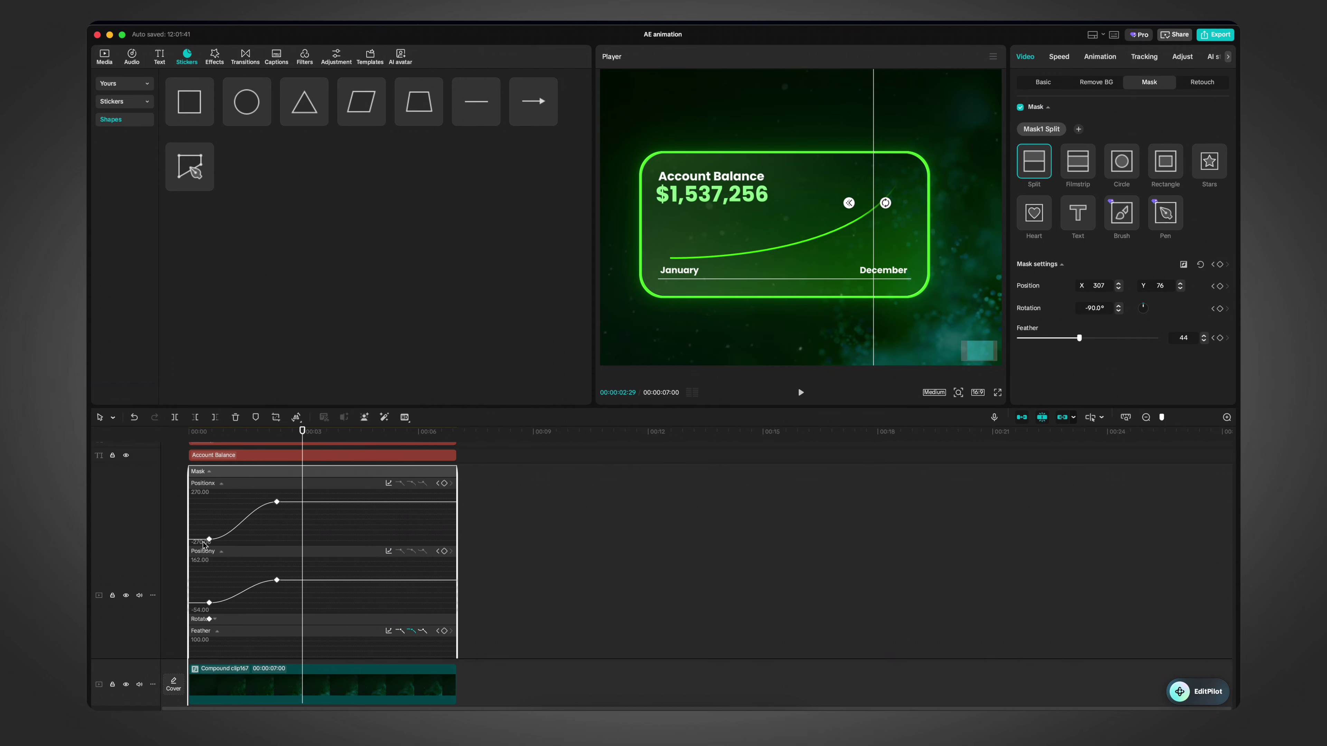
pyautogui.scroll(-5, 324, 509)
pyautogui.rightClick(358, 544)
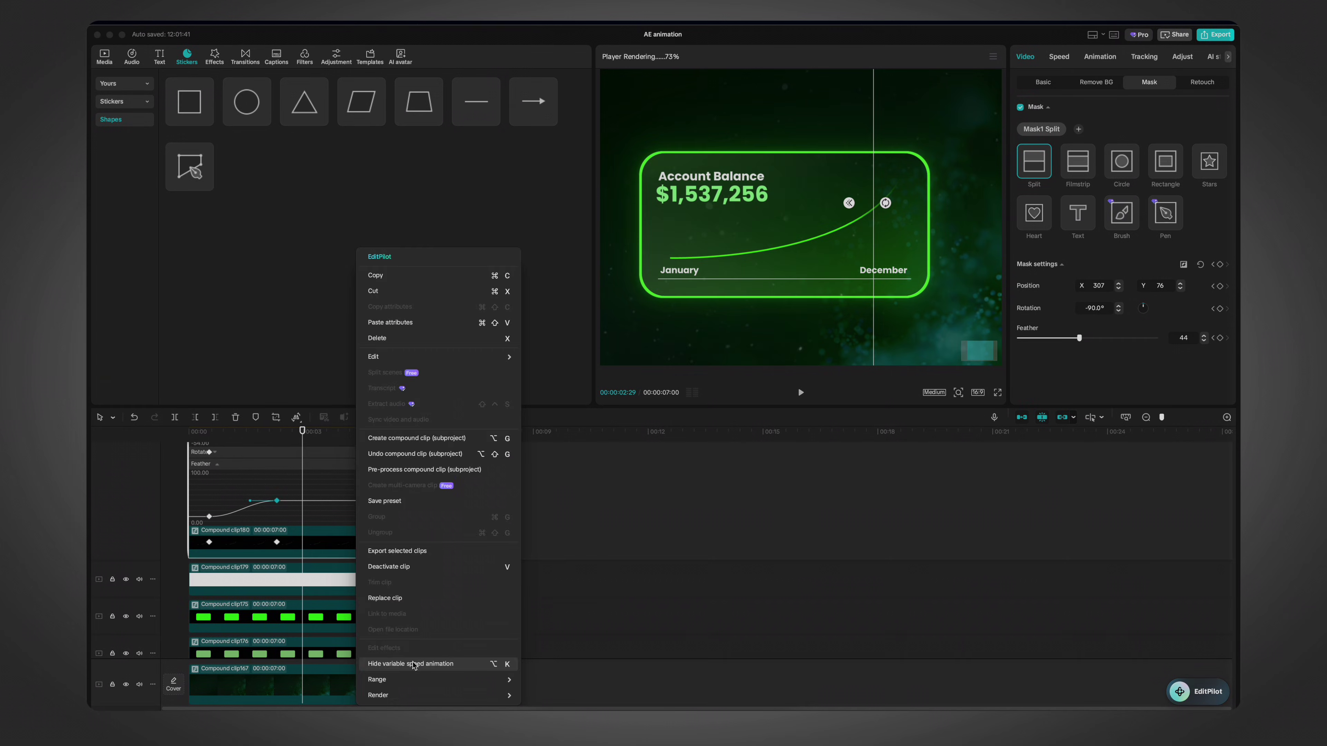
pyautogui.click(415, 665)
pyautogui.click(220, 453)
pyautogui.press('space')
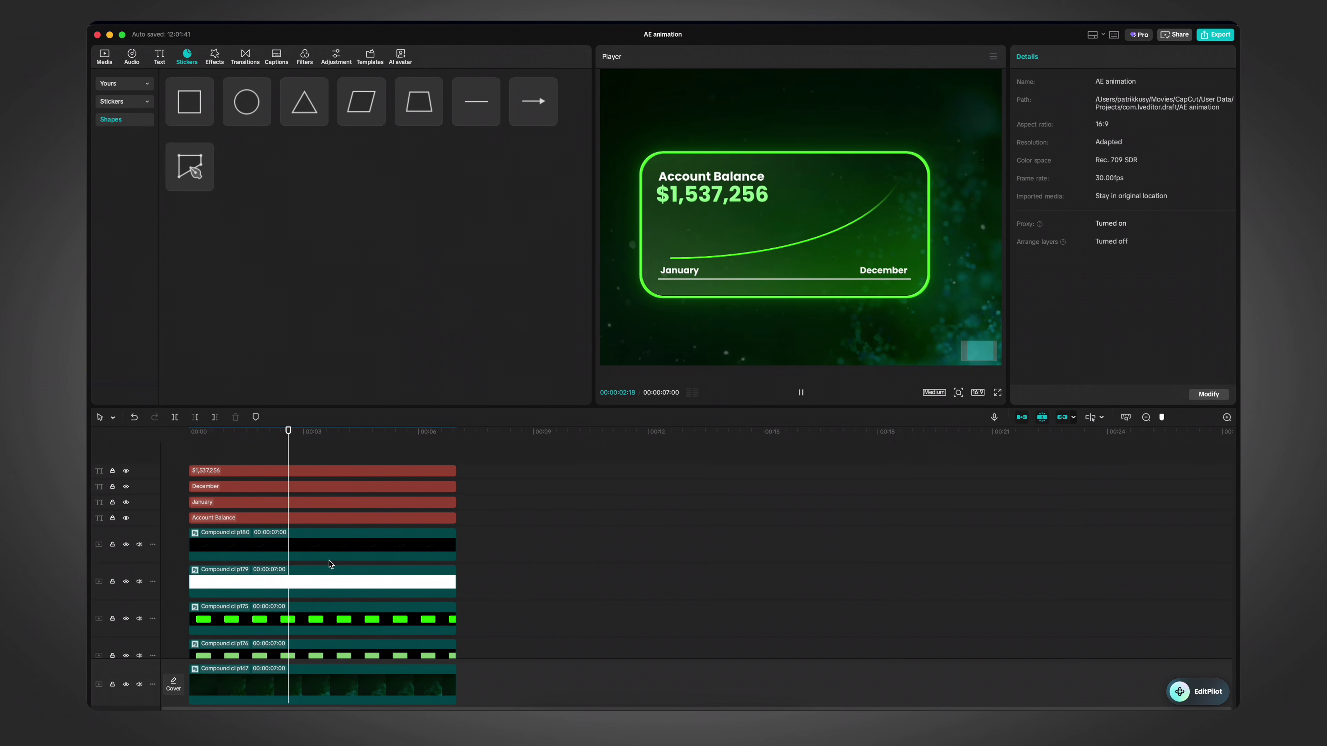
pyautogui.press('space')
# Step: Nest the curve in a new compound clip and add a feathered Filmstrip mask, rotated about -115° and sized about 762, fading both line ends
pyautogui.click(345, 553)
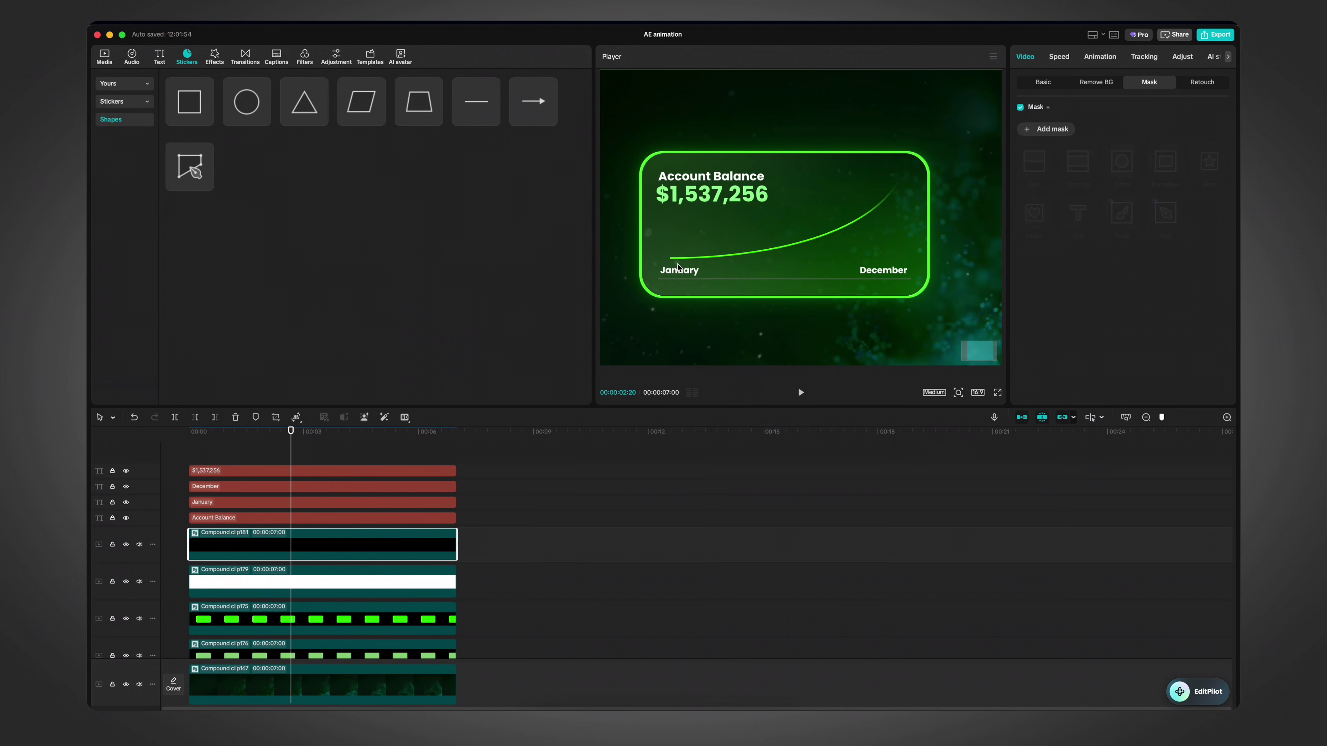
pyautogui.scroll(5, 678, 268)
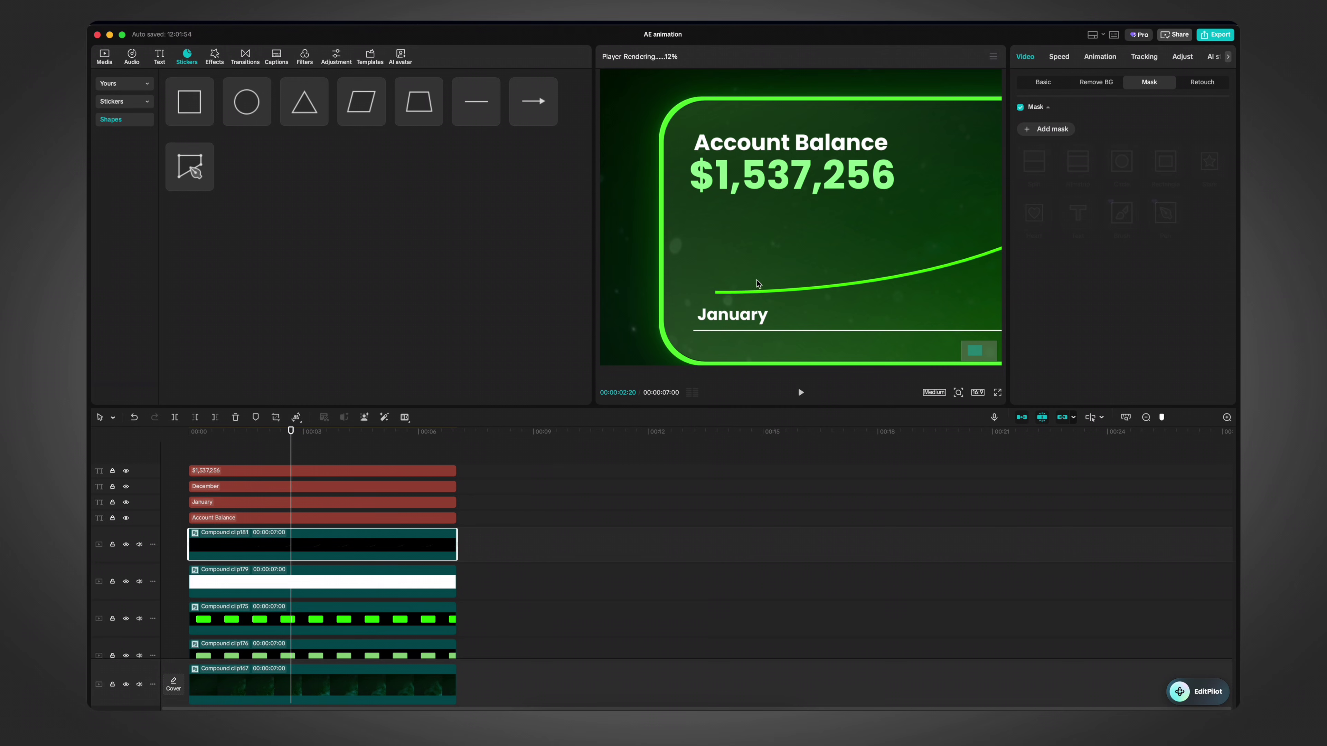
pyautogui.scroll(-2, 734, 298)
pyautogui.click(1046, 129)
pyautogui.click(1077, 162)
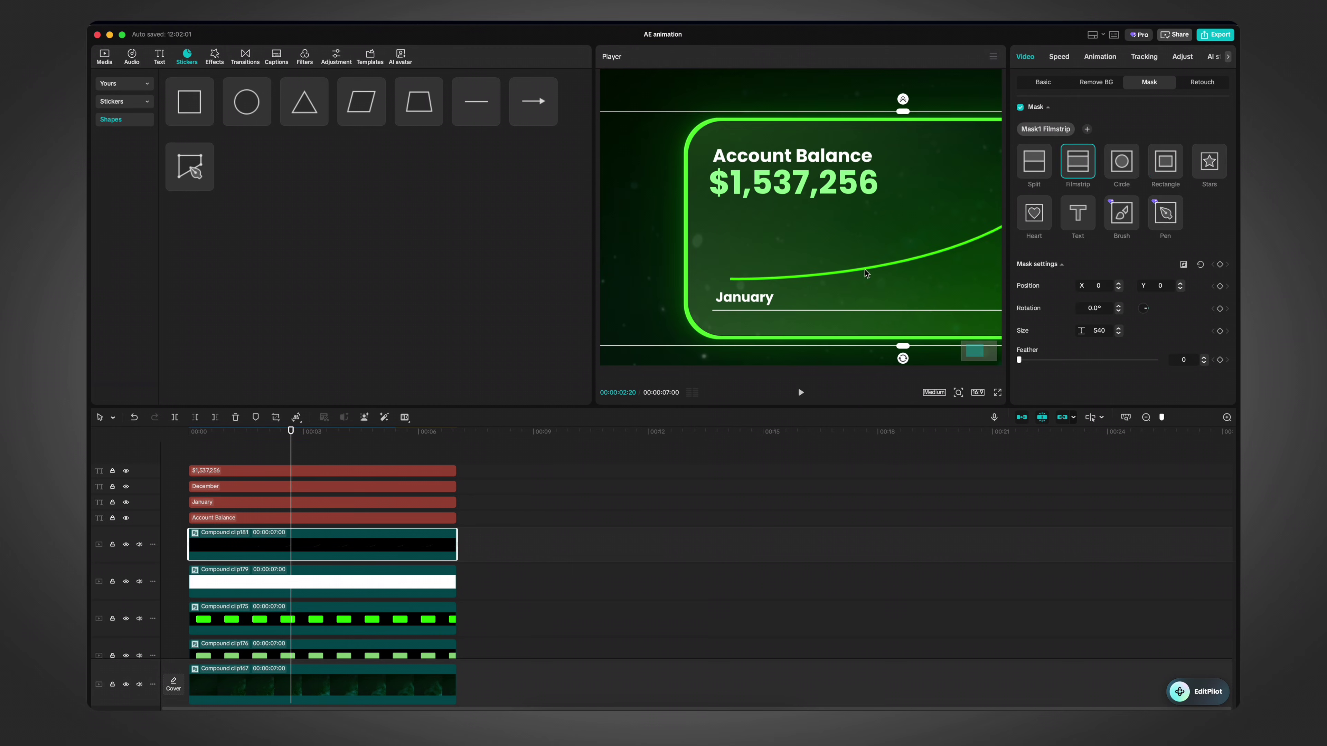
pyautogui.moveTo(850, 307); pyautogui.dragTo(907, 199)
pyautogui.moveTo(773, 256); pyautogui.dragTo(754, 266)
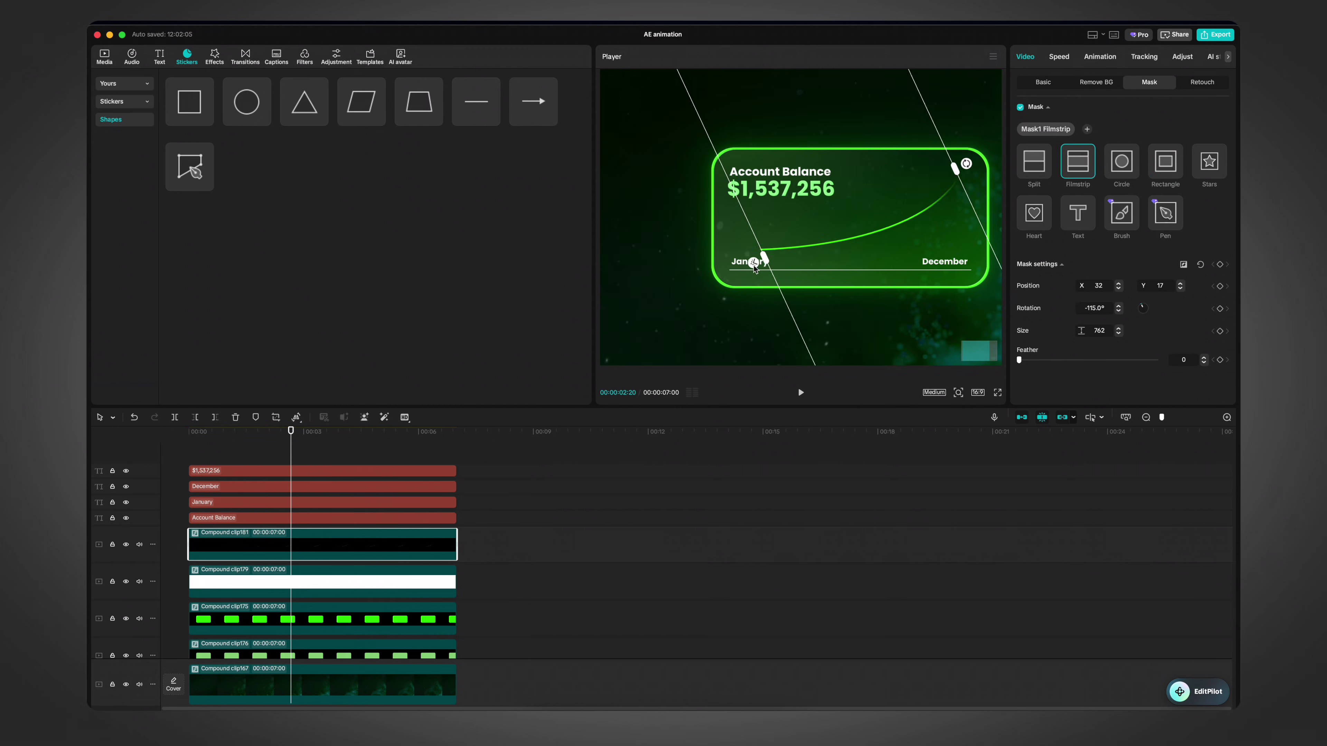
pyautogui.moveTo(863, 196); pyautogui.dragTo(866, 197)
# Step: Scrub and play the timeline to check the curve's faded ends during the reveal
pyautogui.moveTo(291, 433); pyautogui.dragTo(406, 437)
pyautogui.click(252, 448)
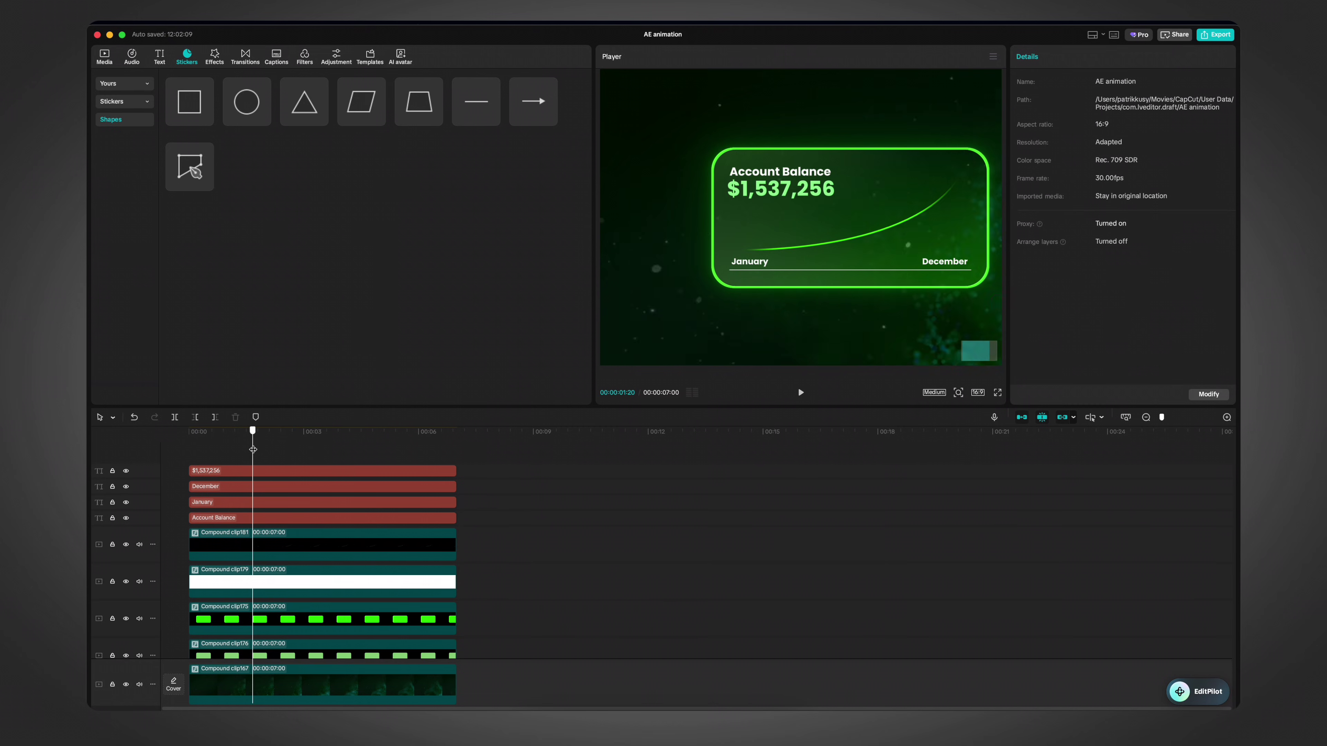
pyautogui.scroll(-5, 859, 237)
pyautogui.press('space')
pyautogui.press('space')
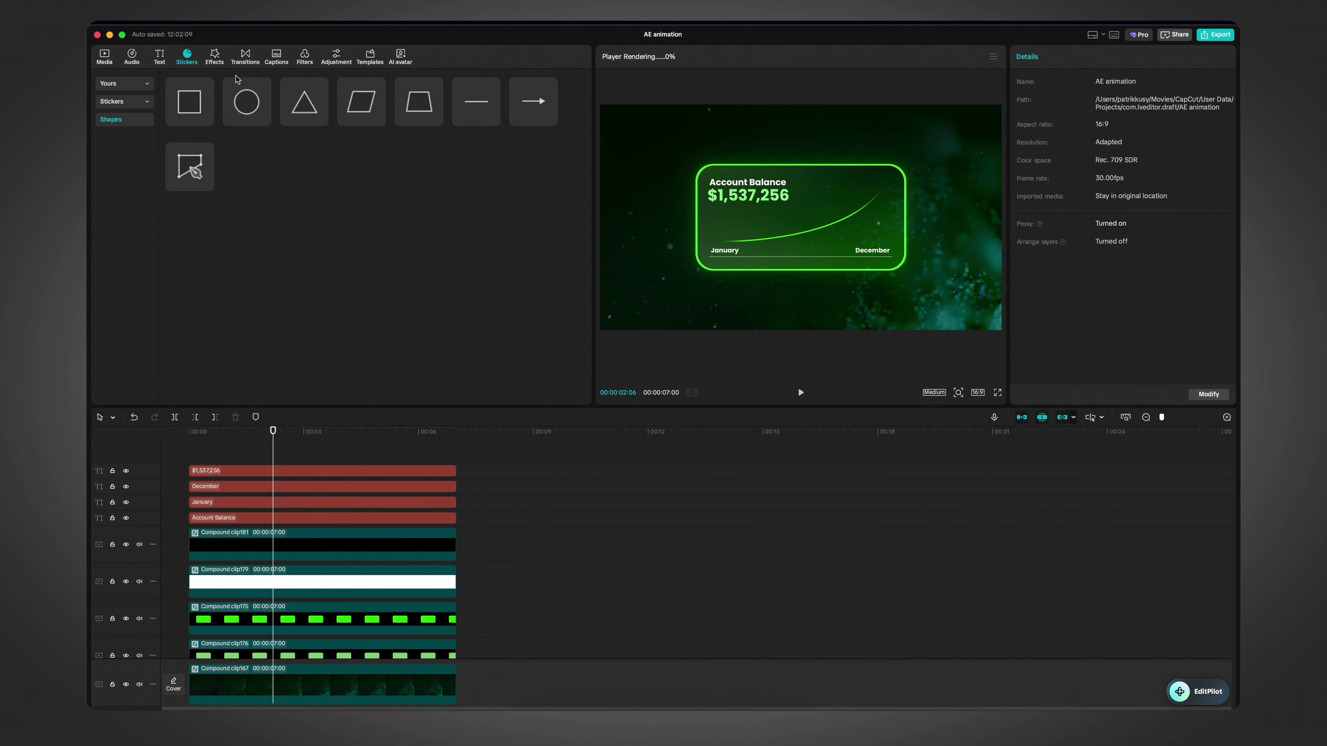
# Step: Try the Glow 2 video effect on the curve with a lower glow strength, and undo it
pyautogui.click(212, 55)
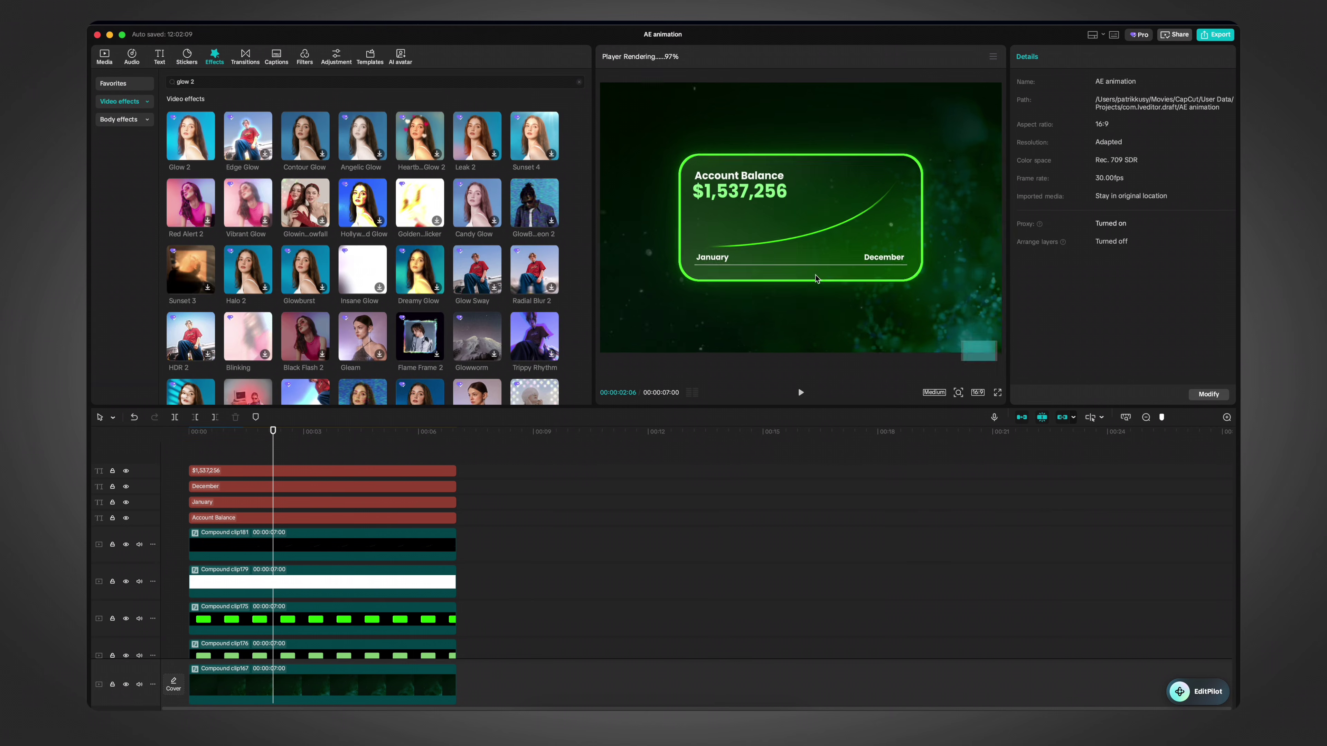
pyautogui.moveTo(221, 129); pyautogui.dragTo(275, 544)
pyautogui.scroll(-3, 961, 260)
pyautogui.moveTo(1096, 155)
pyautogui.mouseDown()
pyautogui.moveTo(1054, 155)
pyautogui.moveTo(1081, 156)
pyautogui.mouseUp()
pyautogui.press('super+z')
pyautogui.press('super+z')
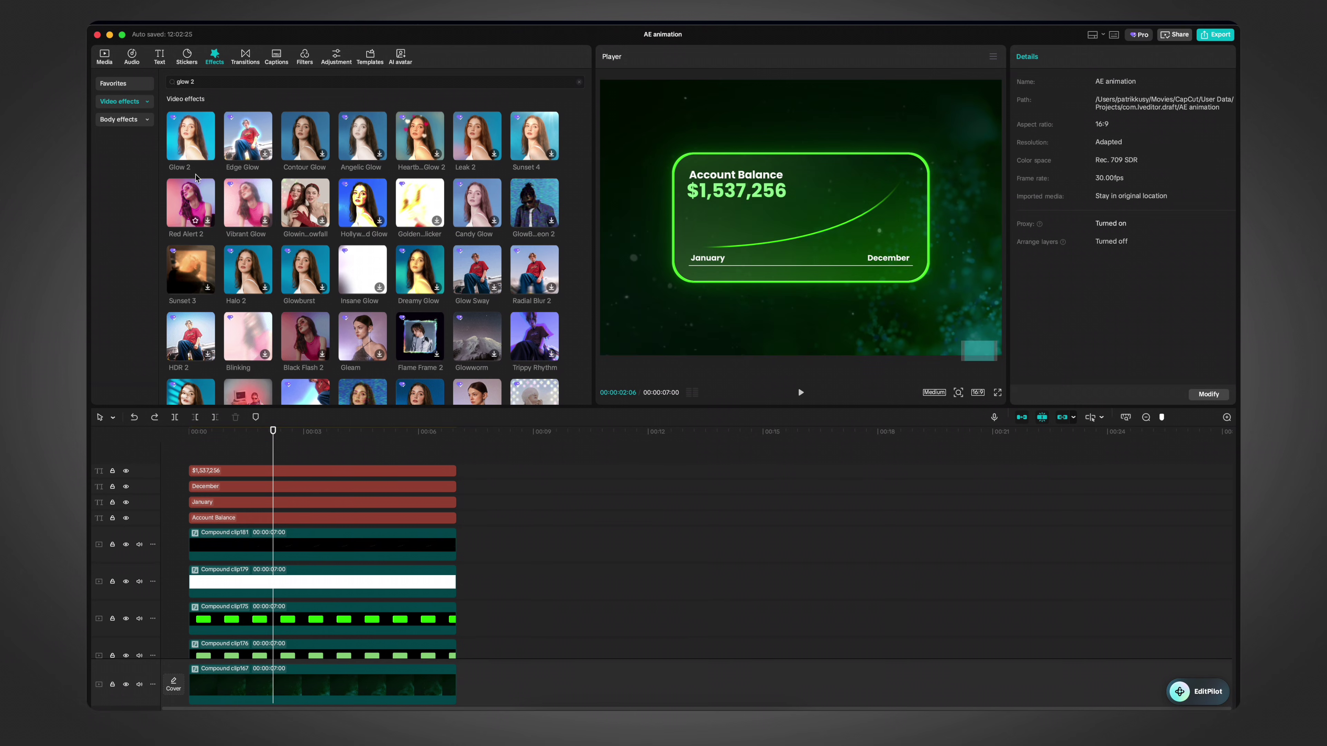
# Step: Apply the Glow 2 effect to the curve's compound clip, lower its glow strength and check the line around 00:00:01:25
pyautogui.moveTo(198, 152); pyautogui.dragTo(317, 546)
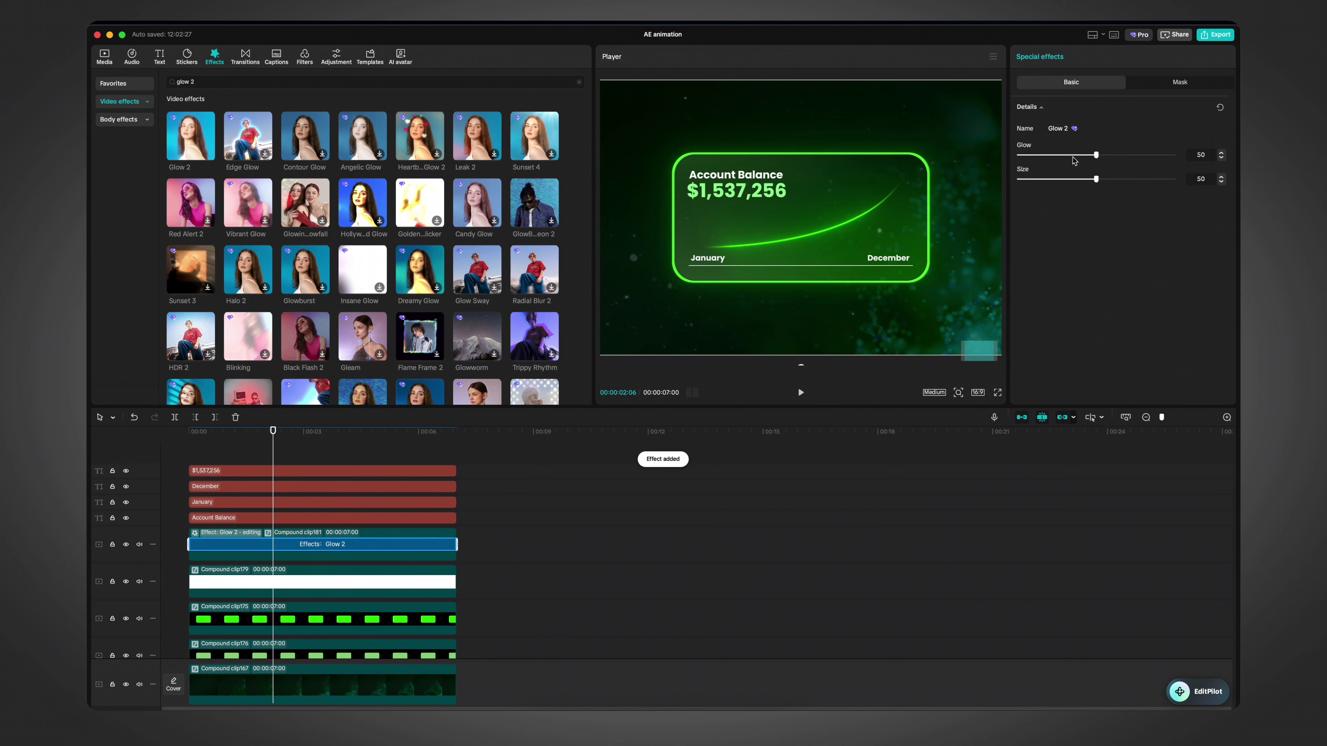
pyautogui.moveTo(1073, 160); pyautogui.dragTo(1055, 166)
pyautogui.moveTo(273, 431)
pyautogui.mouseDown()
pyautogui.moveTo(243, 431)
pyautogui.moveTo(258, 431)
pyautogui.mouseUp()
pyautogui.scroll(-3, 848, 198)
pyautogui.scroll(5, 850, 195)
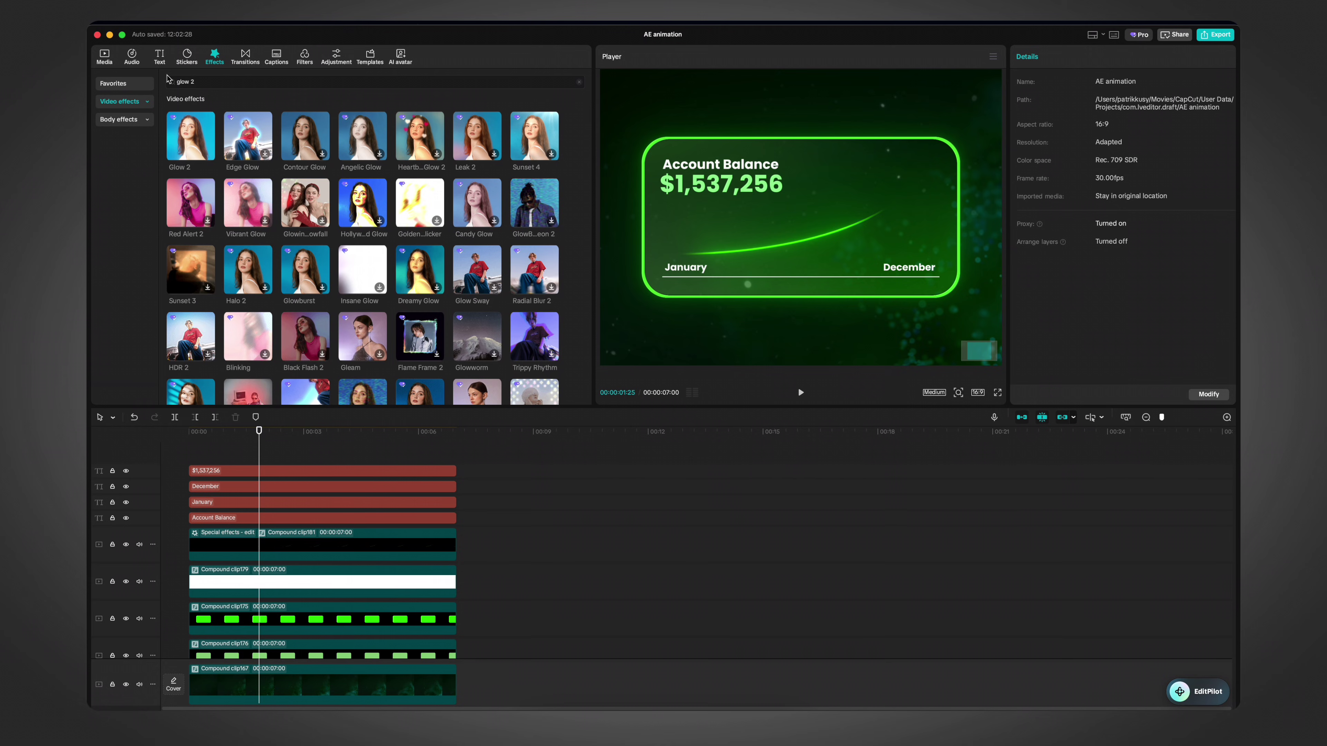
# Step: Add a default text layer on the top track and stretch it over the full 00:00:07:00 timeline
pyautogui.click(160, 57)
pyautogui.click(206, 116)
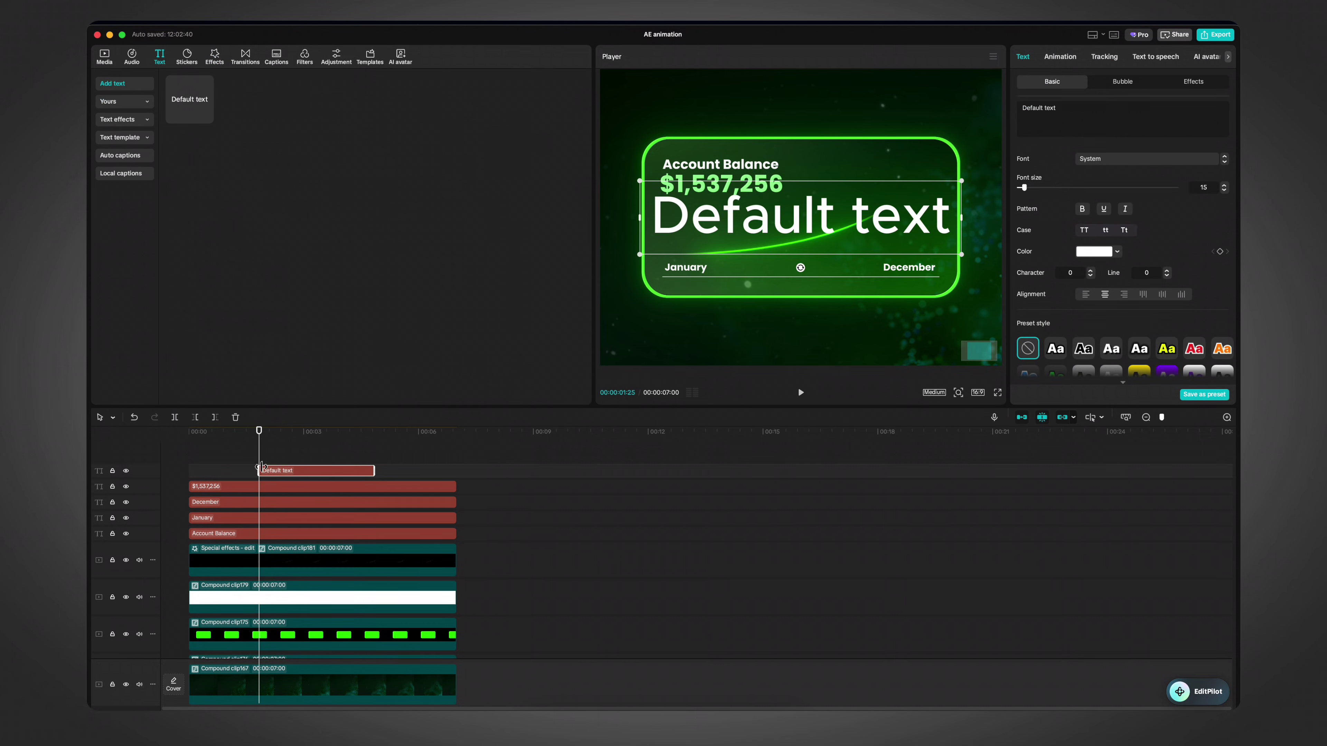
pyautogui.moveTo(391, 474); pyautogui.dragTo(471, 474)
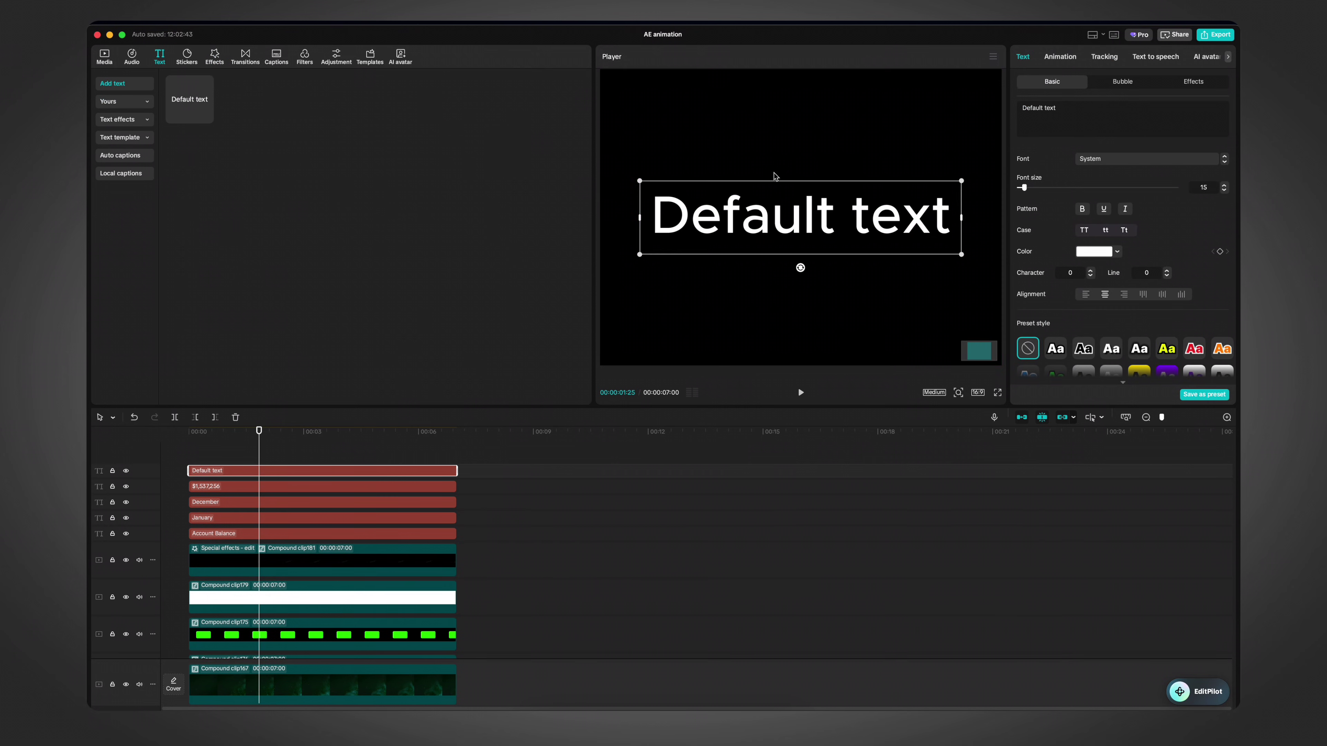
# Step: Delete the new text layer's wording so that the layer is blank
pyautogui.doubleClick(1115, 116)
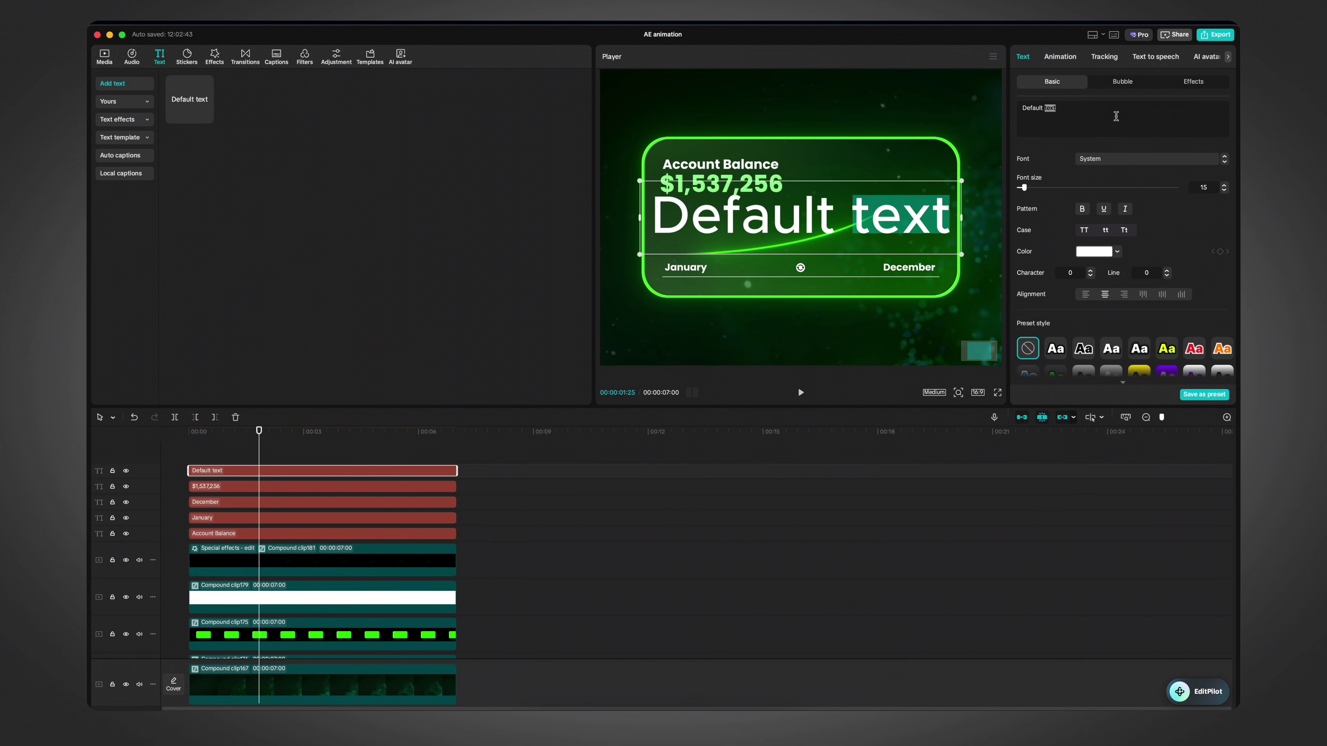
pyautogui.press('BackSpace')
pyautogui.press('BackSpace')
pyautogui.press('BackSpace')
pyautogui.press('BackSpace')
pyautogui.press('BackSpace')
pyautogui.press('BackSpace')
pyautogui.press('BackSpace')
pyautogui.press('BackSpace')
pyautogui.press('BackSpace')
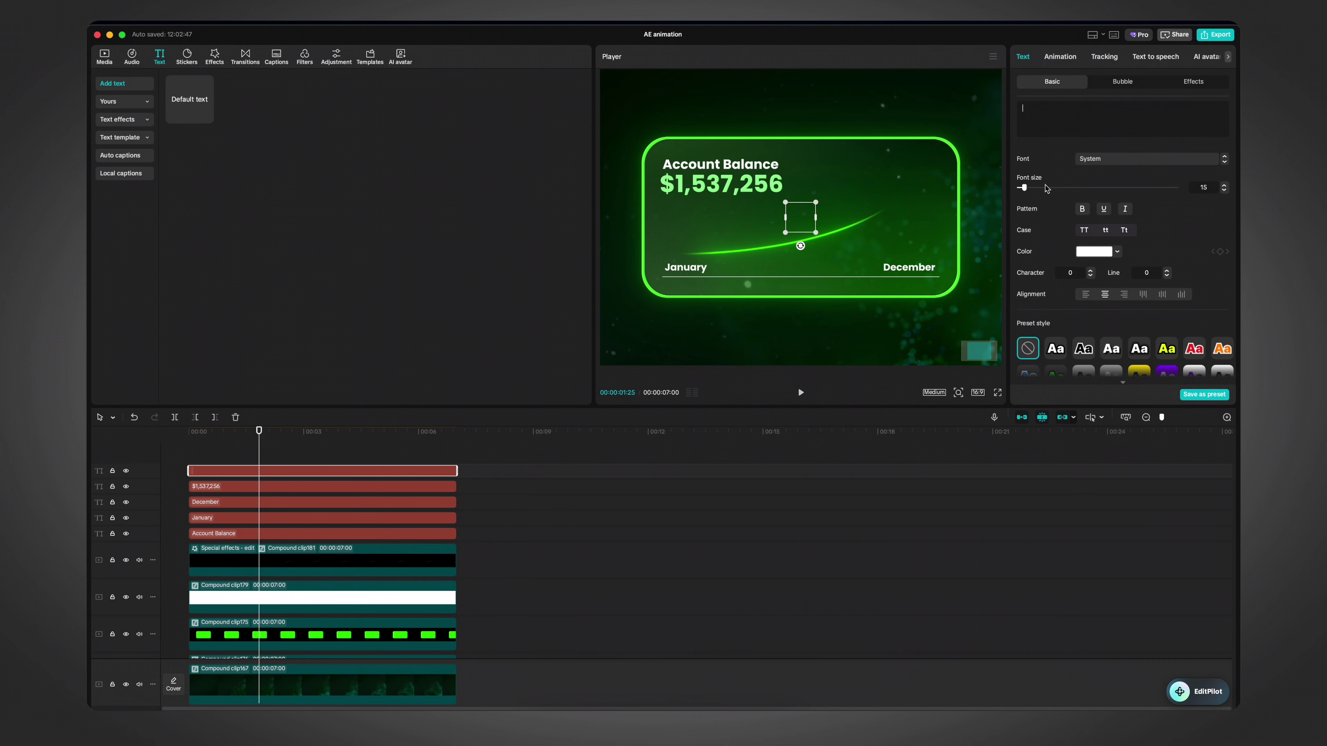
# Step: Turn on the blank text layer's background and color it bright green
pyautogui.scroll(-5, 1061, 235)
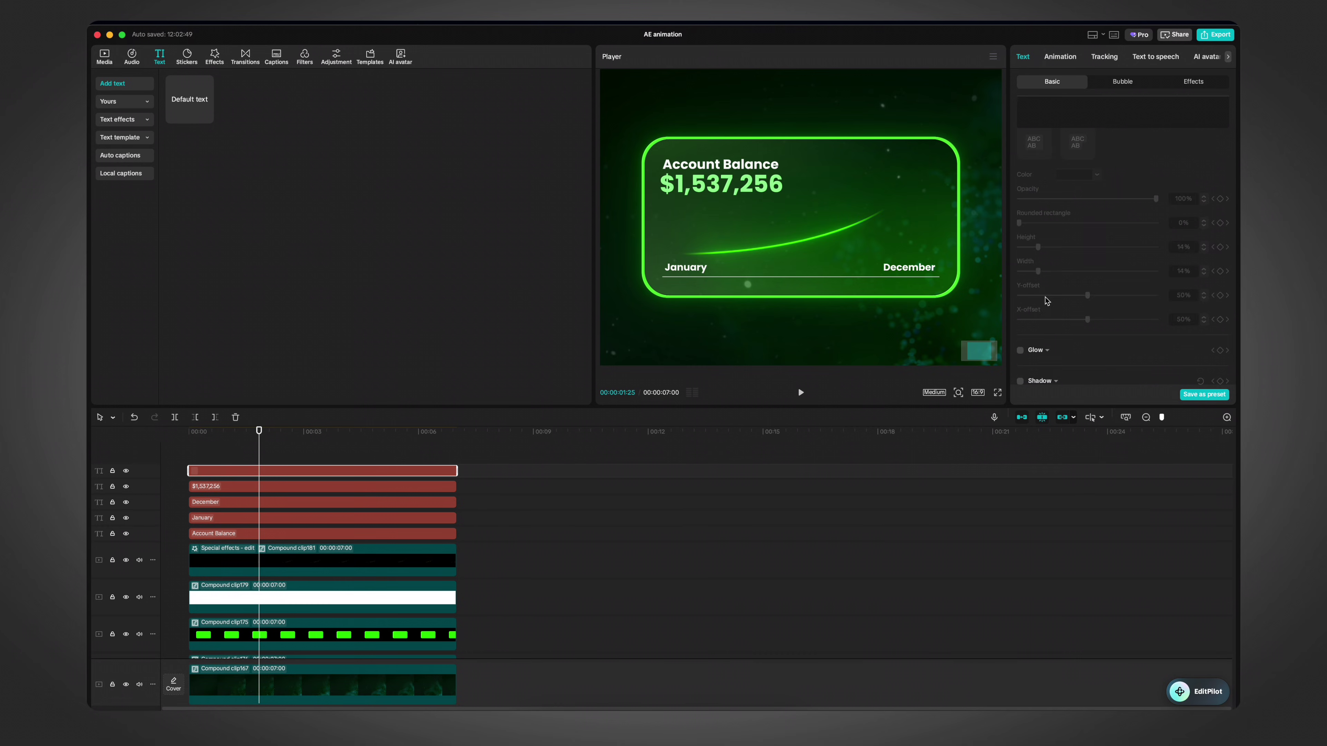
pyautogui.click(1019, 237)
pyautogui.click(1076, 306)
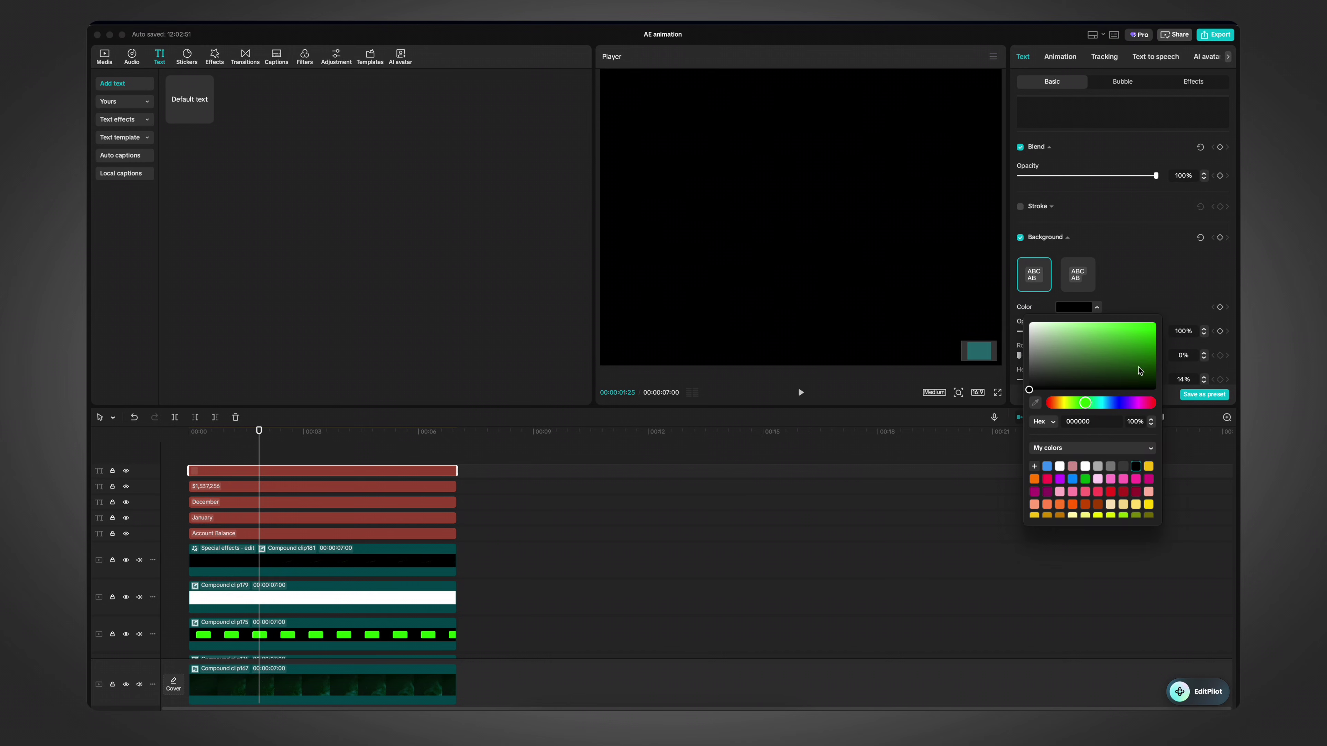
pyautogui.click(1155, 322)
pyautogui.moveTo(1169, 364); pyautogui.dragTo(1238, 333)
# Step: Make the green layer a compound clip and add a Circle mask of size 42 at about X -358, Y -109, on the curve's start
pyautogui.click(384, 475)
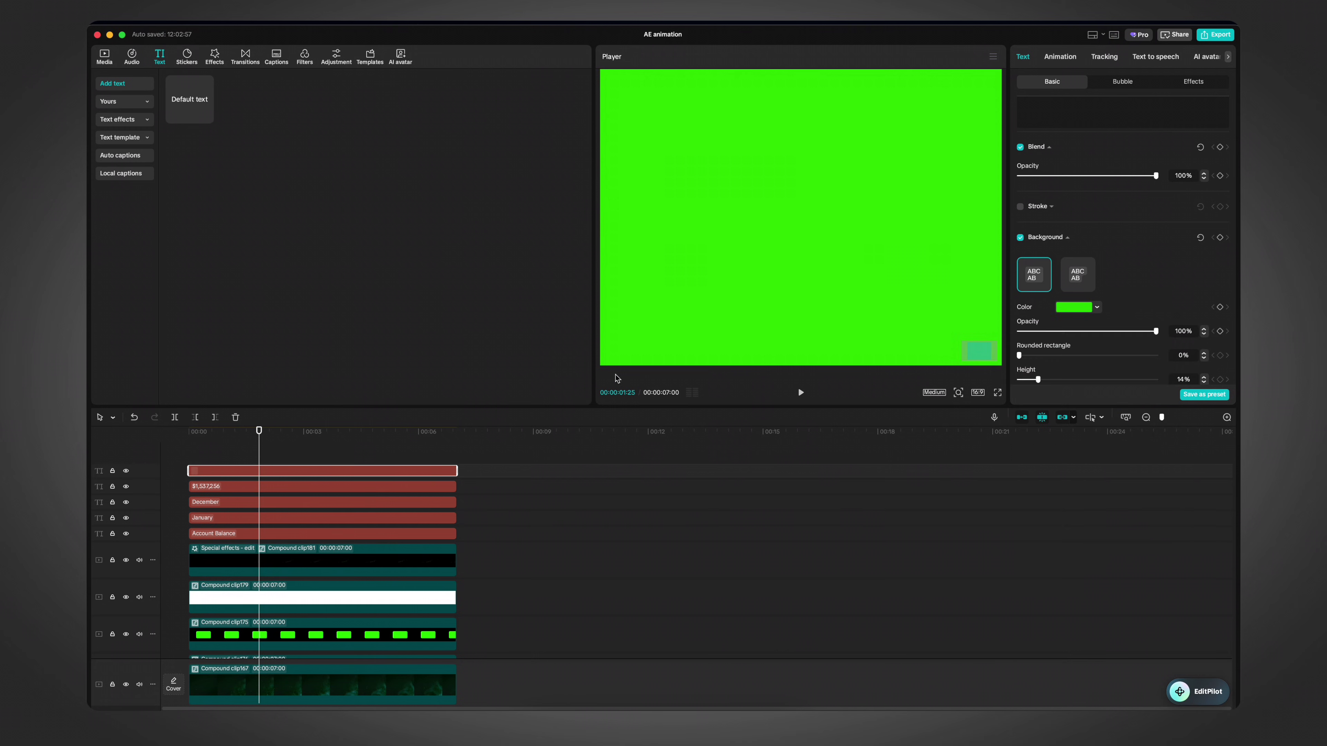
pyautogui.hotkey('alt', 'g')
pyautogui.click(1053, 58)
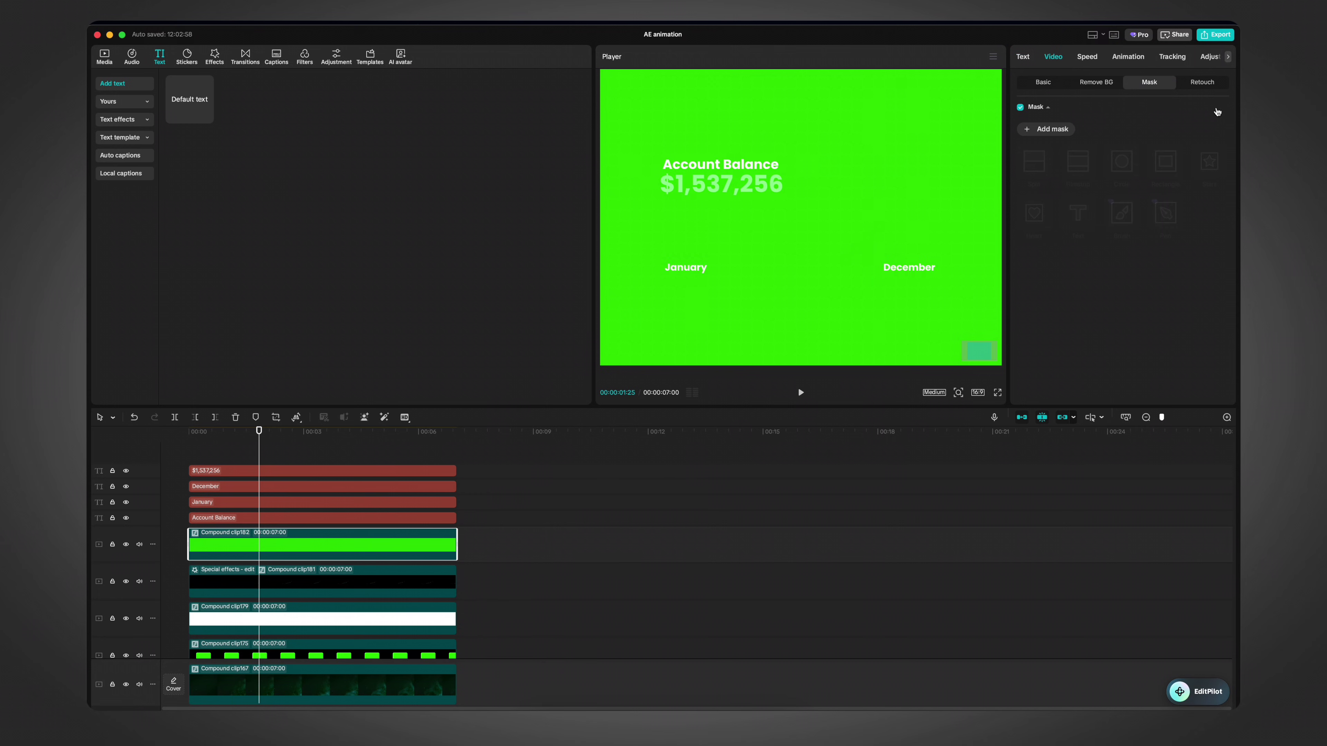
pyautogui.click(1055, 129)
pyautogui.moveTo(886, 133); pyautogui.dragTo(665, 261)
# Step: Keyframe the circle mask every ten frames from about 00:00:00:25 to 00:00:02:05, moving the dot along the curve to its upper end
pyautogui.moveTo(258, 450); pyautogui.dragTo(221, 466)
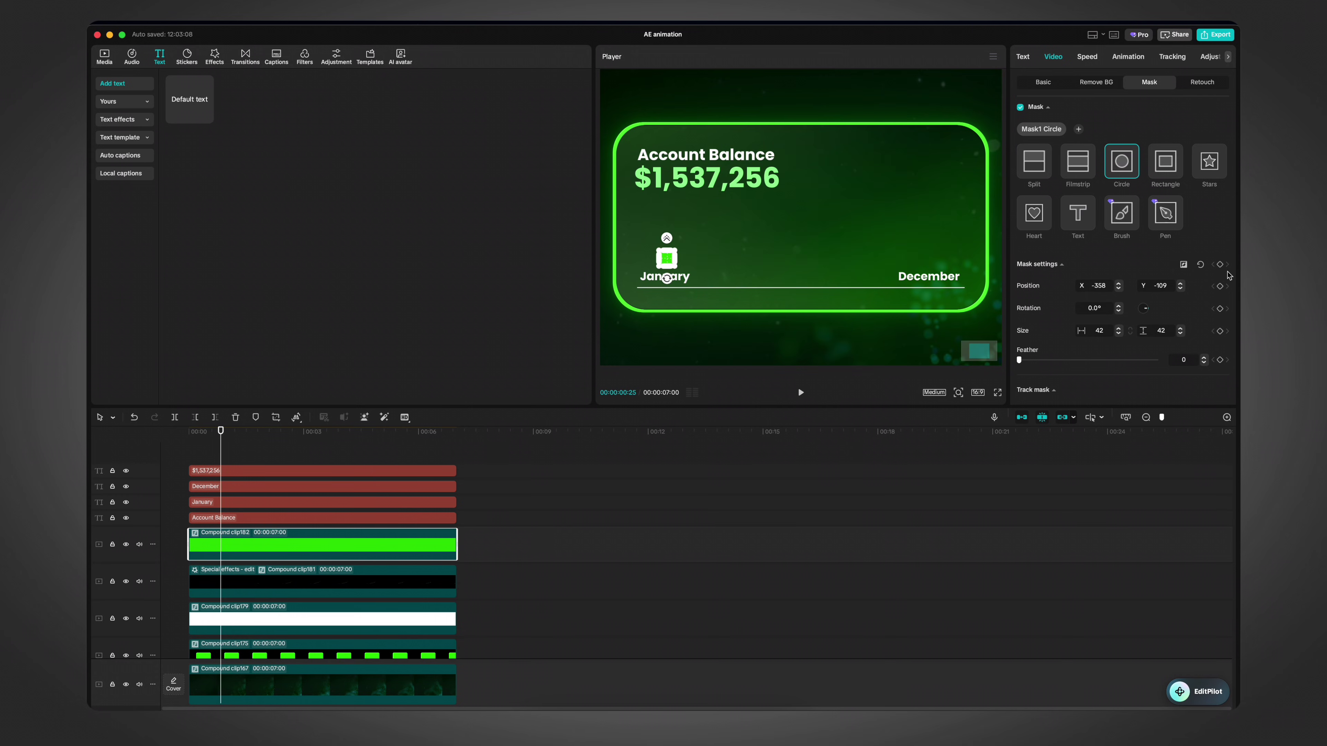
pyautogui.hotkey('shift', 'Right')
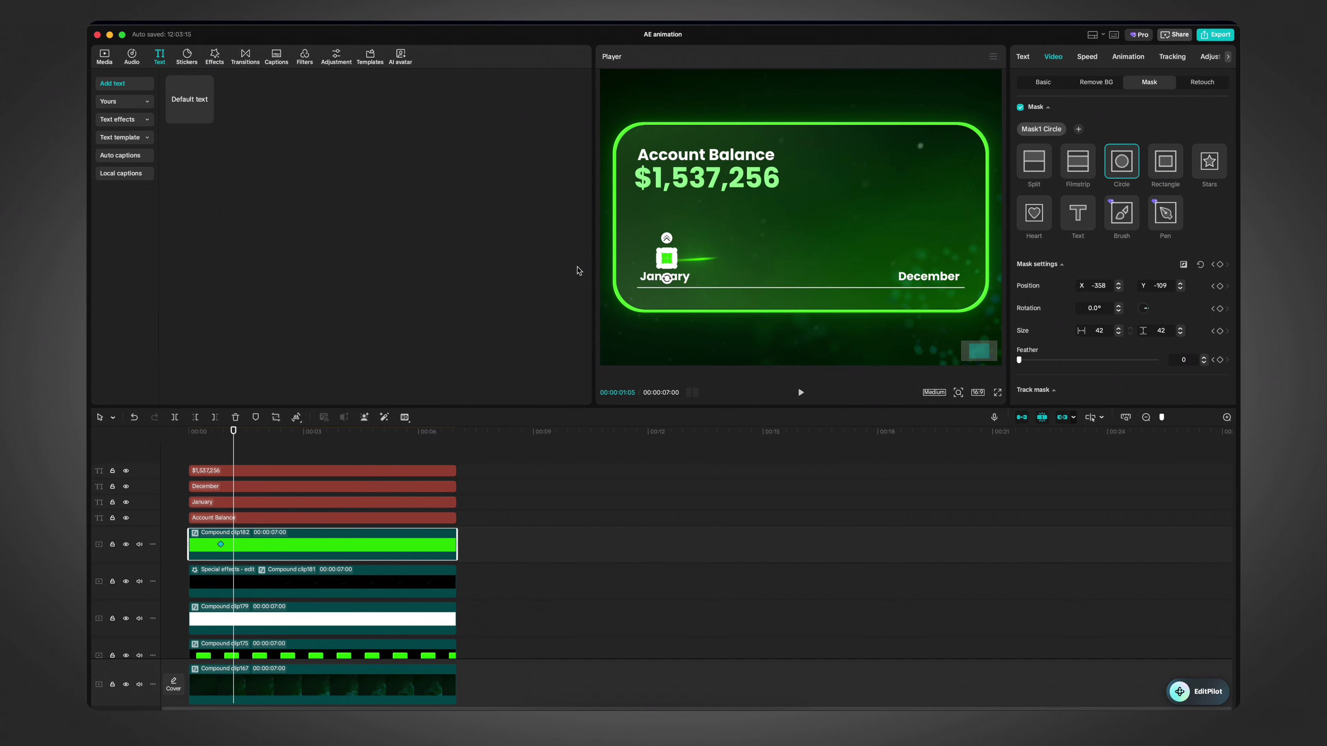
pyautogui.moveTo(670, 265); pyautogui.dragTo(730, 262)
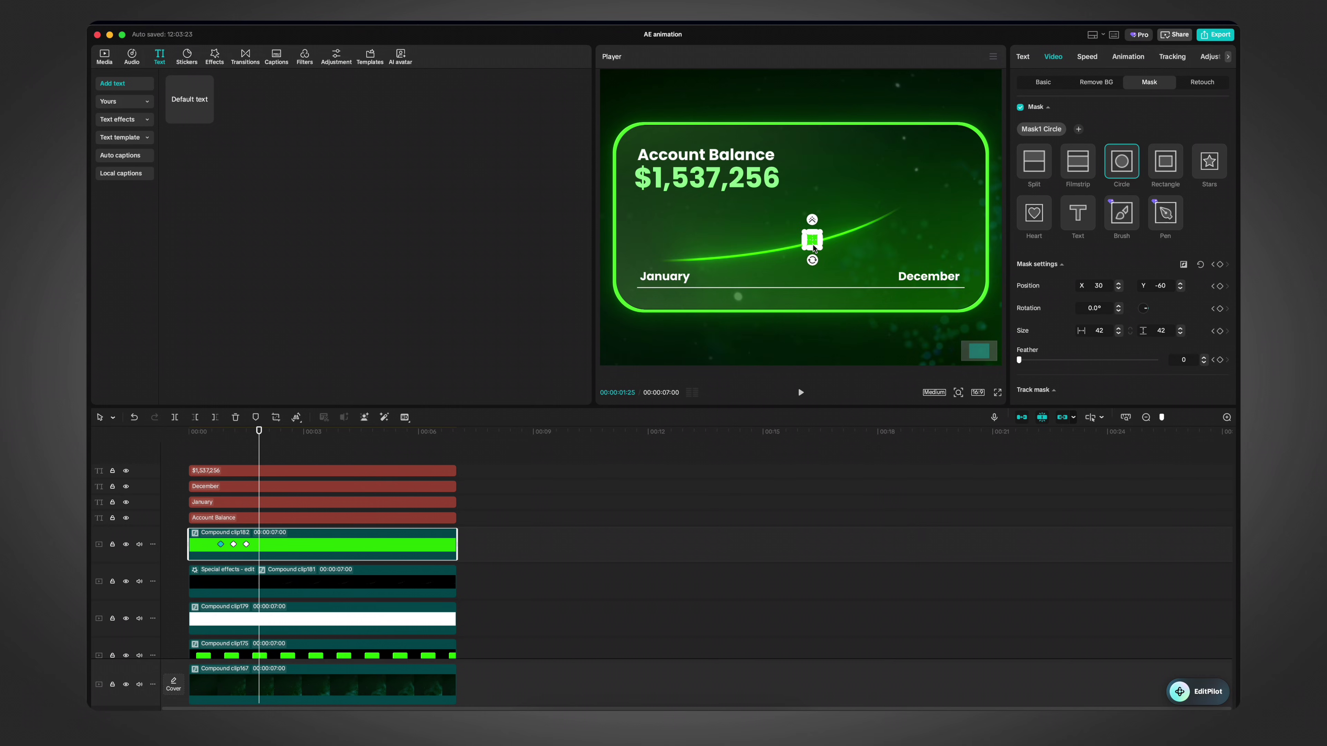
pyautogui.moveTo(812, 243); pyautogui.dragTo(944, 169)
pyautogui.press('Right')
pyautogui.press('Right')
pyautogui.press('Right')
pyautogui.press('Right')
pyautogui.press('Right')
pyautogui.press('Right')
pyautogui.press('Right')
pyautogui.press('Right')
pyautogui.press('Right')
pyautogui.press('Right')
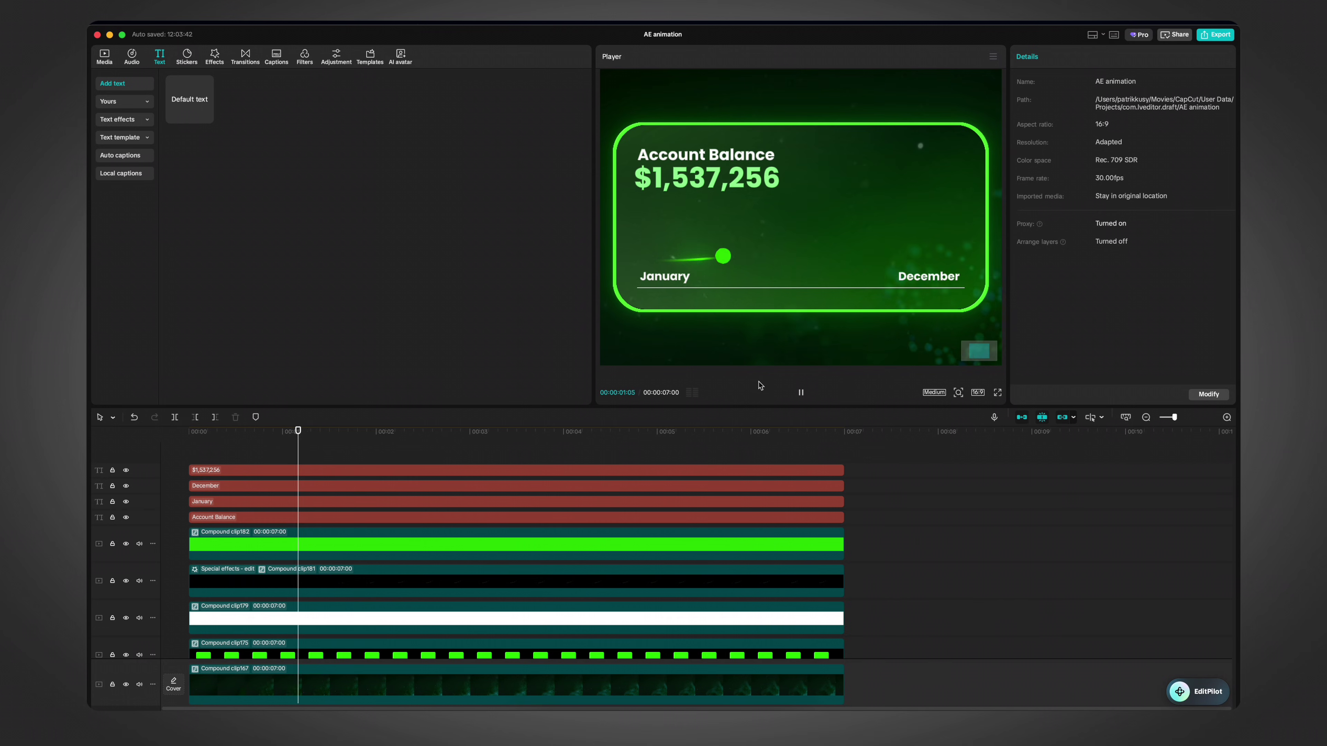
# Step: Show the green dot clip's variable speed animation graph and keyframe the circle mask at X 156, Y -26 at 00:00:01:20
pyautogui.press('space')
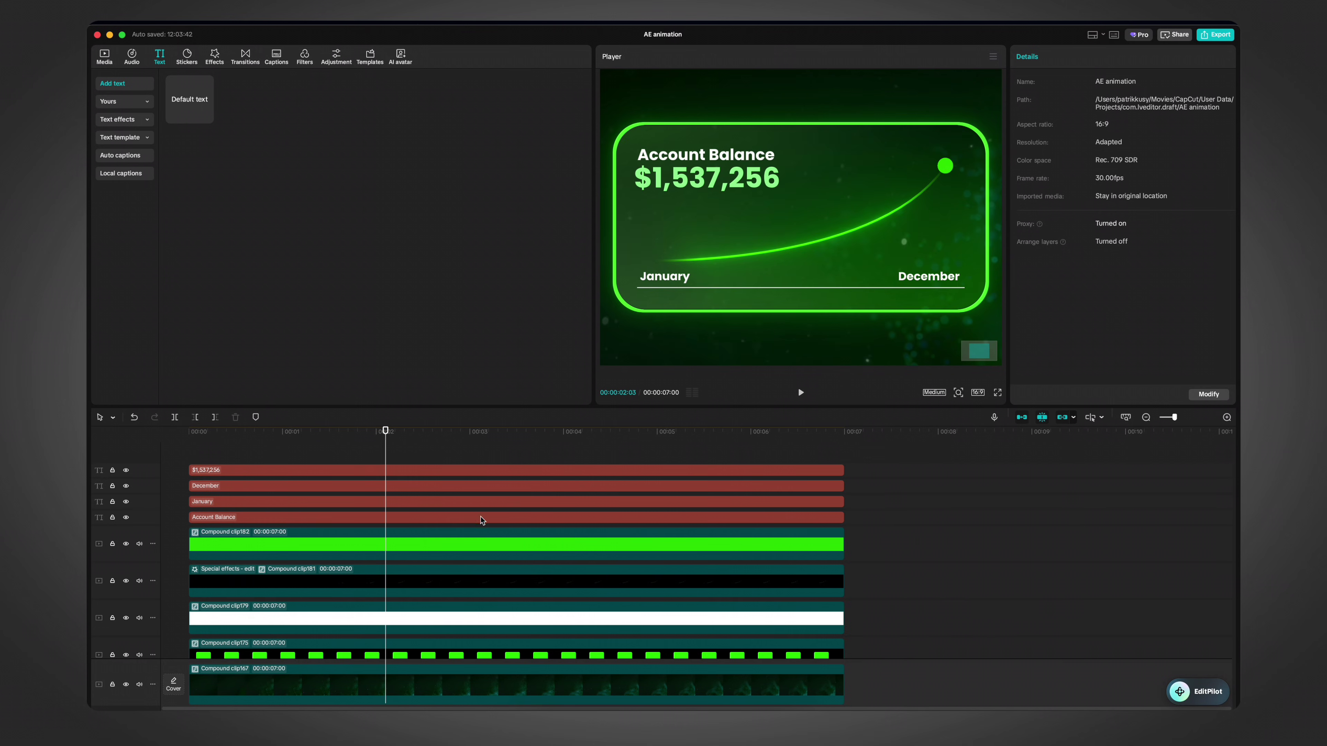
pyautogui.click(425, 549)
pyautogui.rightClick(443, 547)
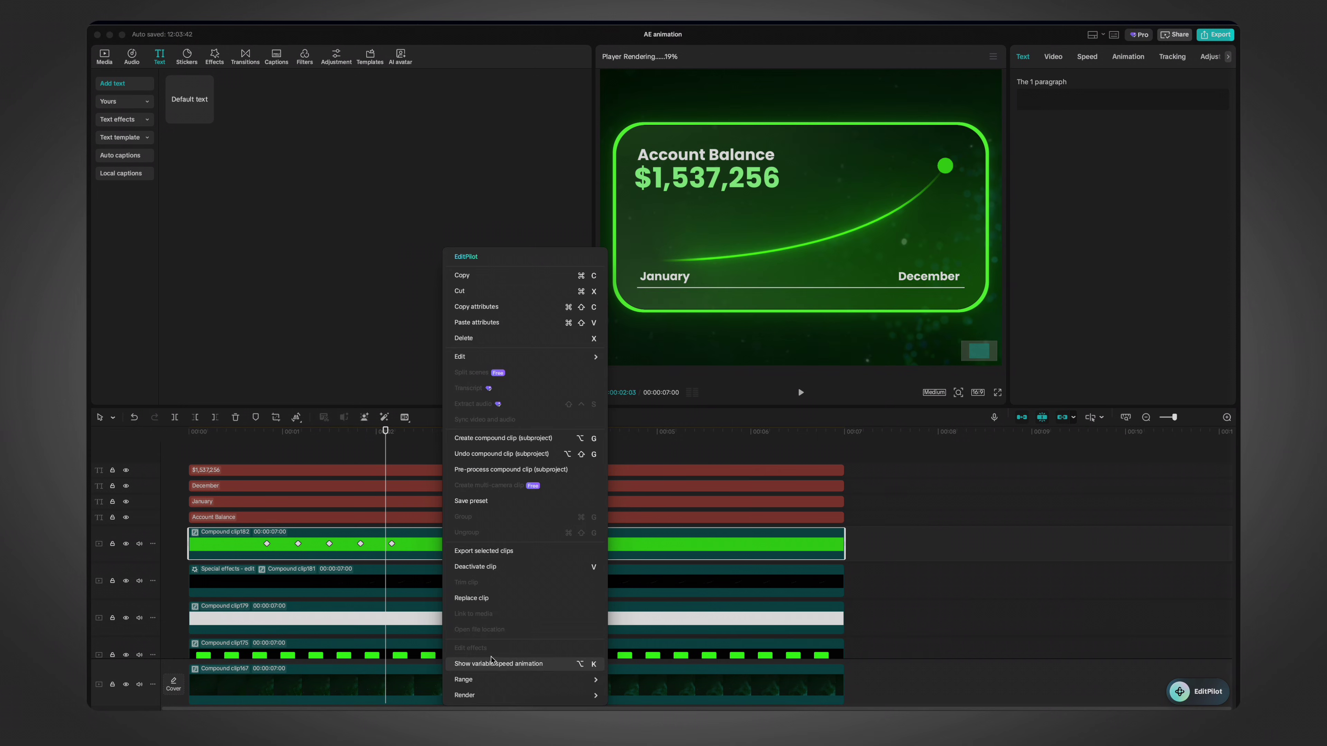
pyautogui.click(492, 662)
pyautogui.scroll(3, 379, 505)
pyautogui.moveTo(389, 439); pyautogui.dragTo(346, 453)
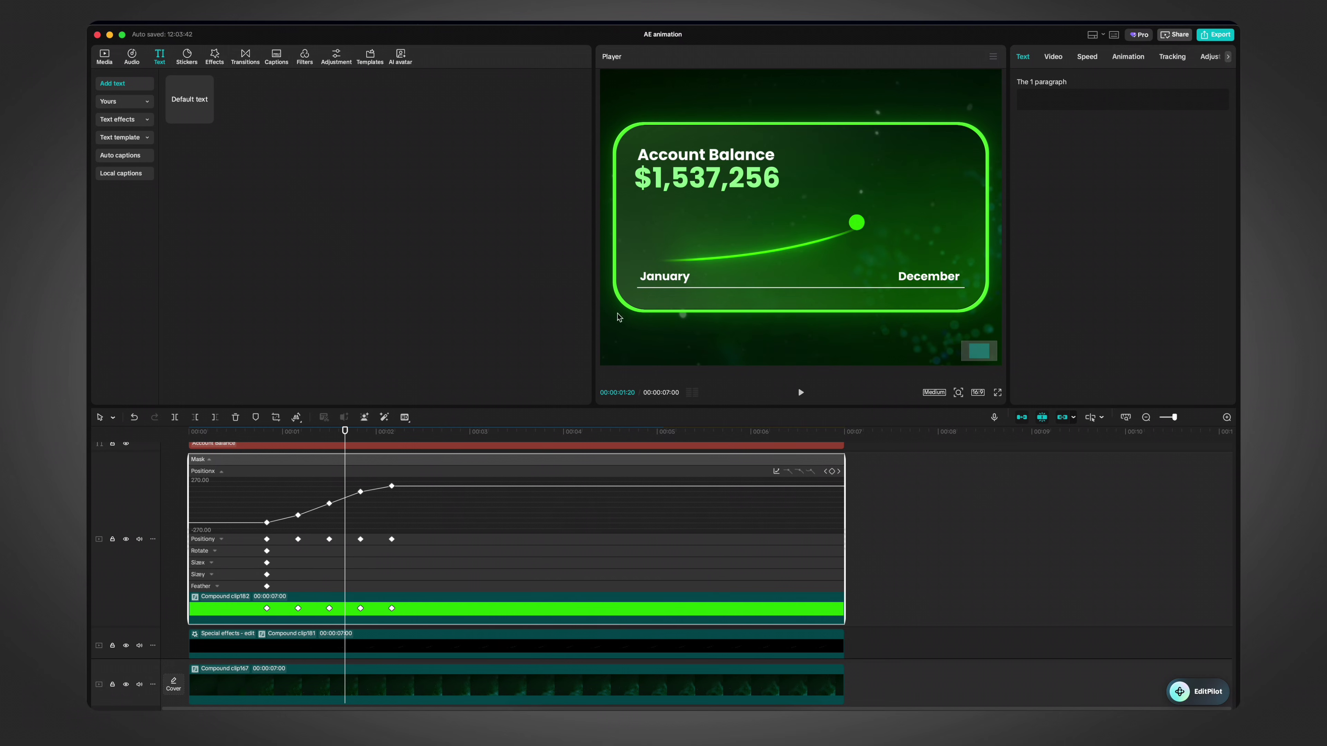
pyautogui.click(350, 541)
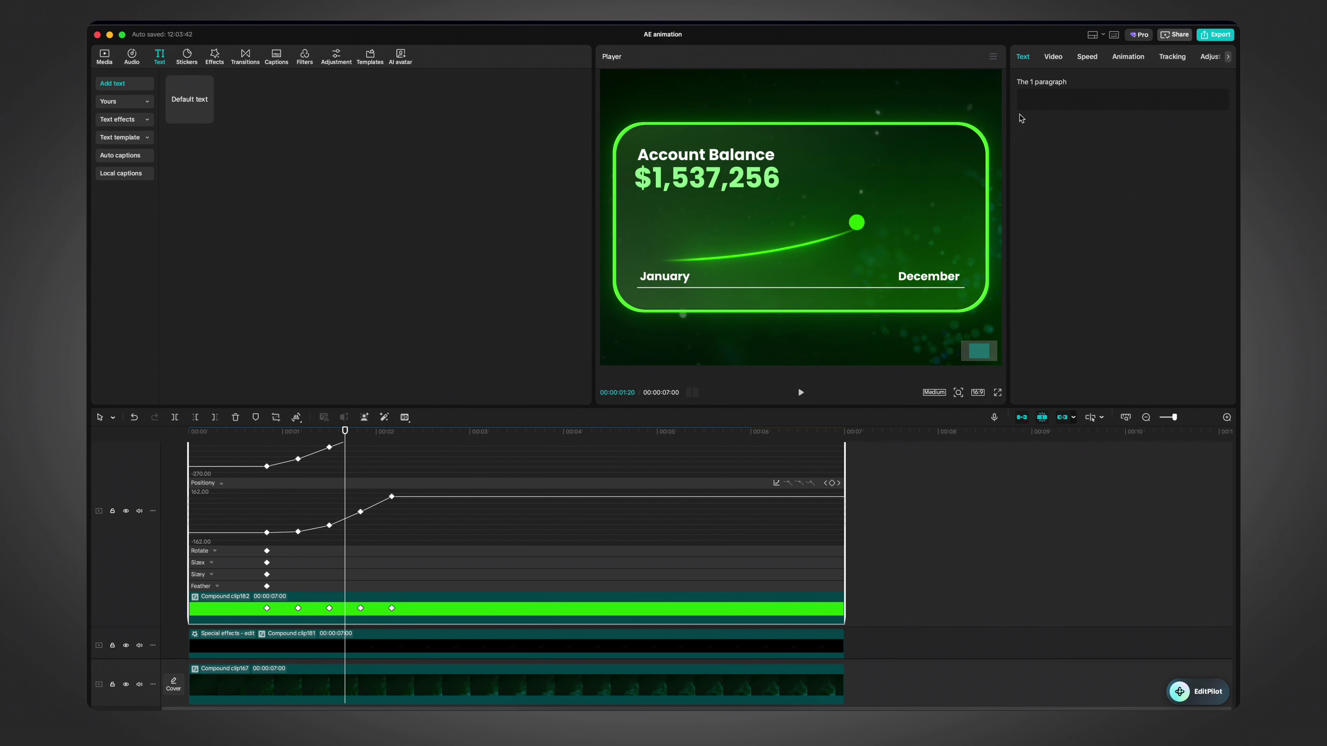
pyautogui.click(1053, 56)
pyautogui.moveTo(869, 234); pyautogui.dragTo(909, 239)
pyautogui.scroll(-2, 776, 351)
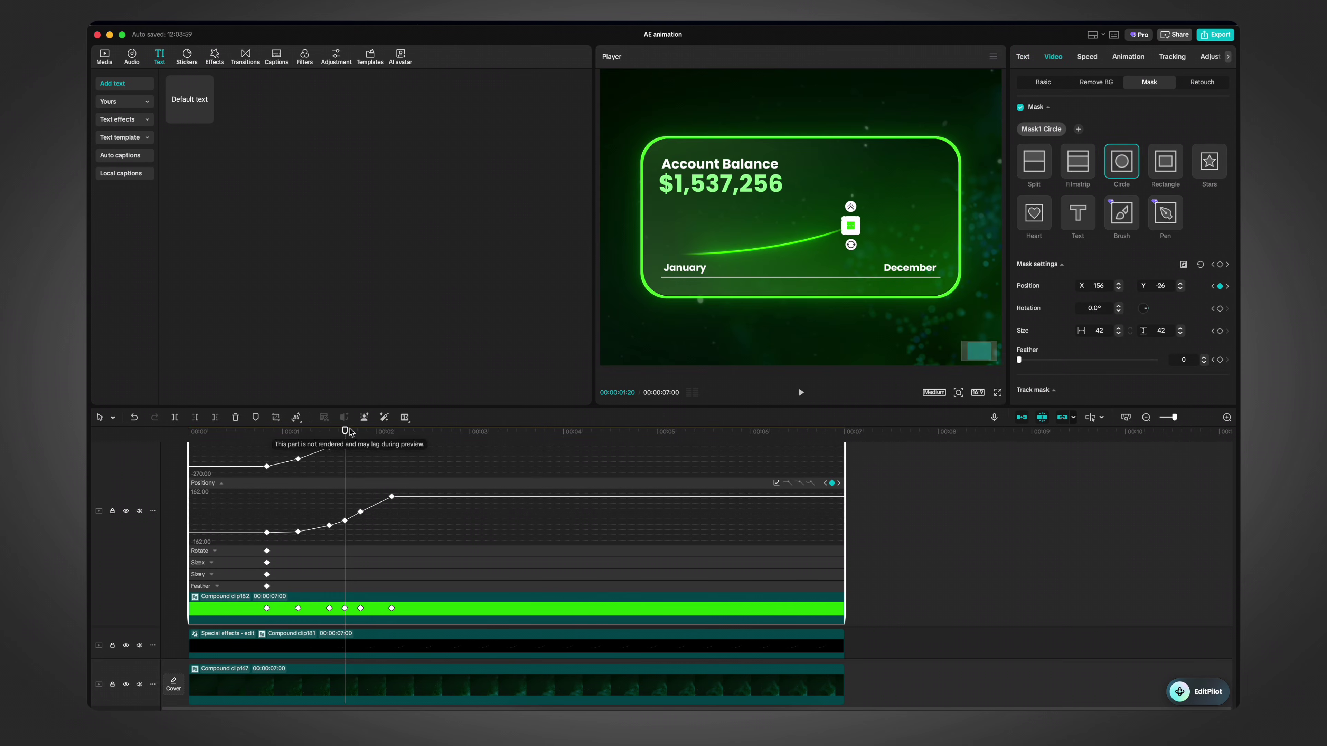
# Step: Apply Auto curve to the final Position Y and Position X keyframes of the dot's mask, then hide the graph
pyautogui.moveTo(460, 527)
pyautogui.mouseDown()
pyautogui.moveTo(418, 476)
pyautogui.moveTo(374, 474)
pyautogui.mouseUp()
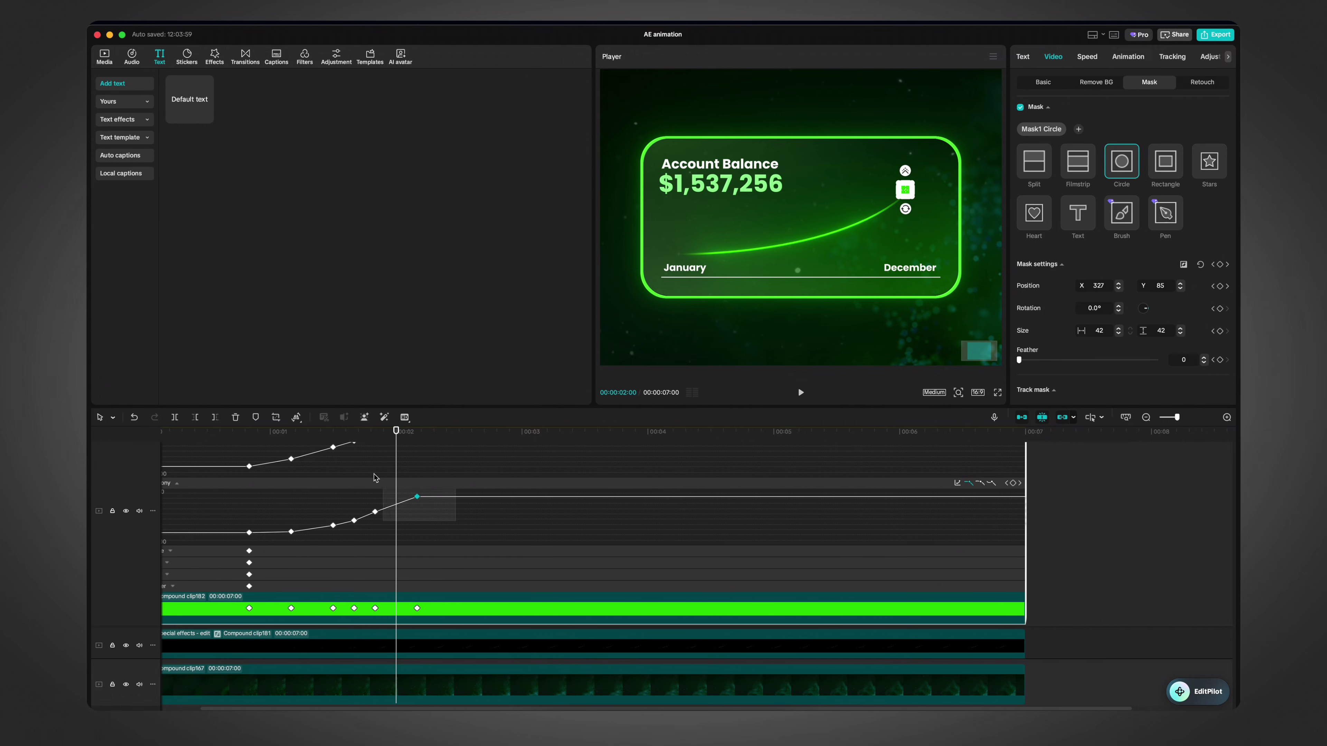
pyautogui.click(981, 483)
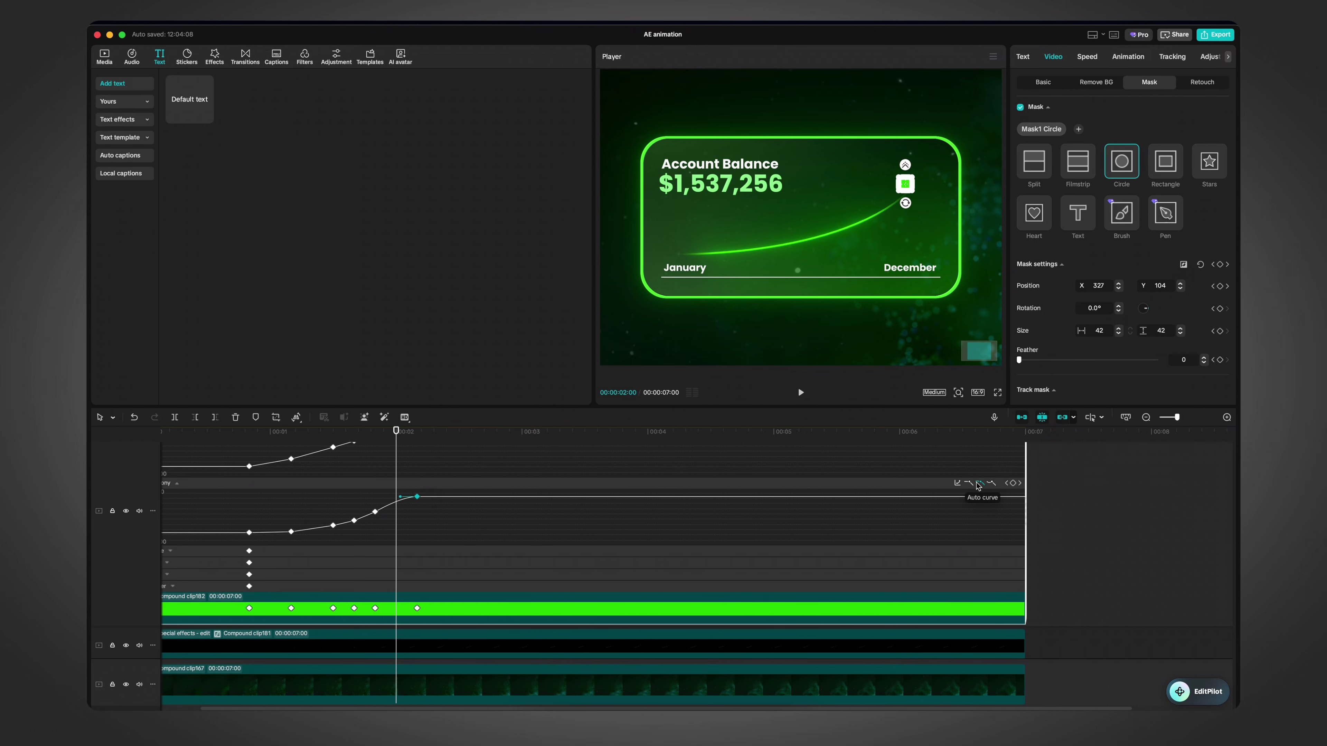
pyautogui.scroll(3, 442, 527)
pyautogui.moveTo(444, 520); pyautogui.dragTo(389, 480)
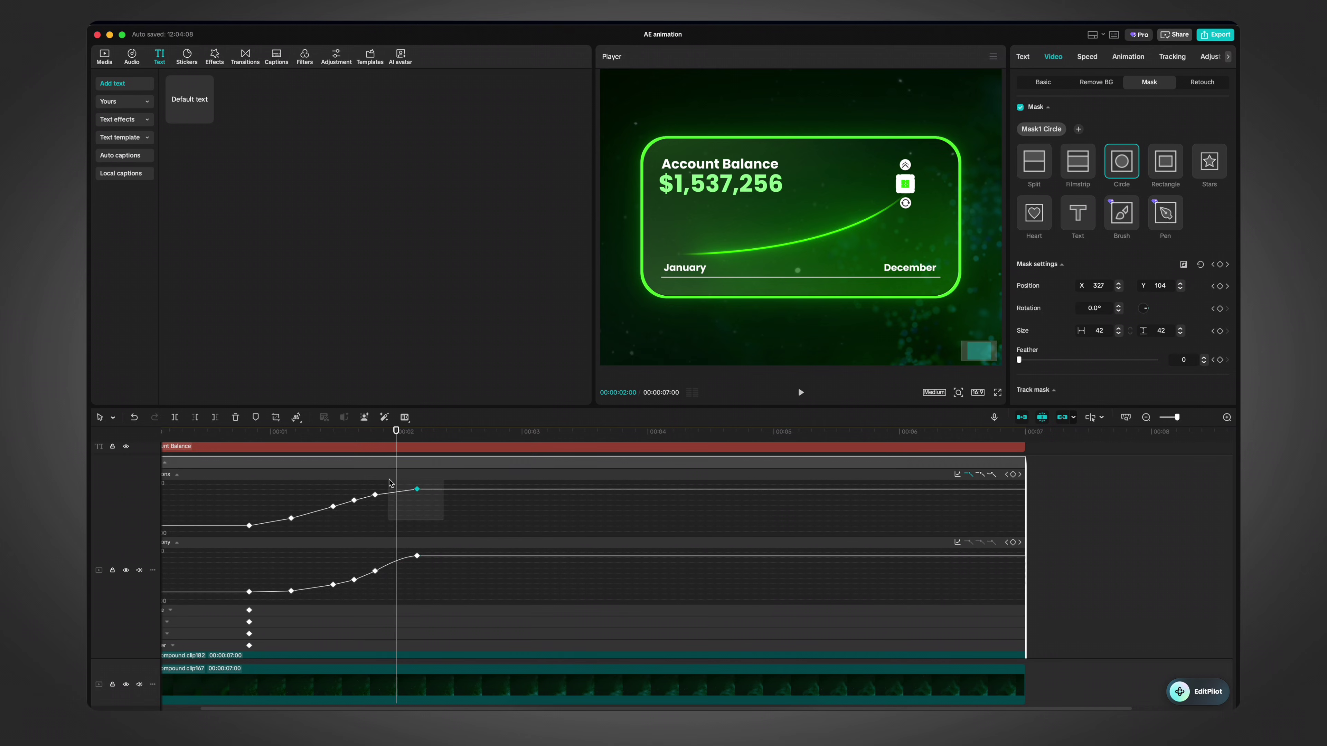
pyautogui.click(984, 475)
pyautogui.rightClick(412, 603)
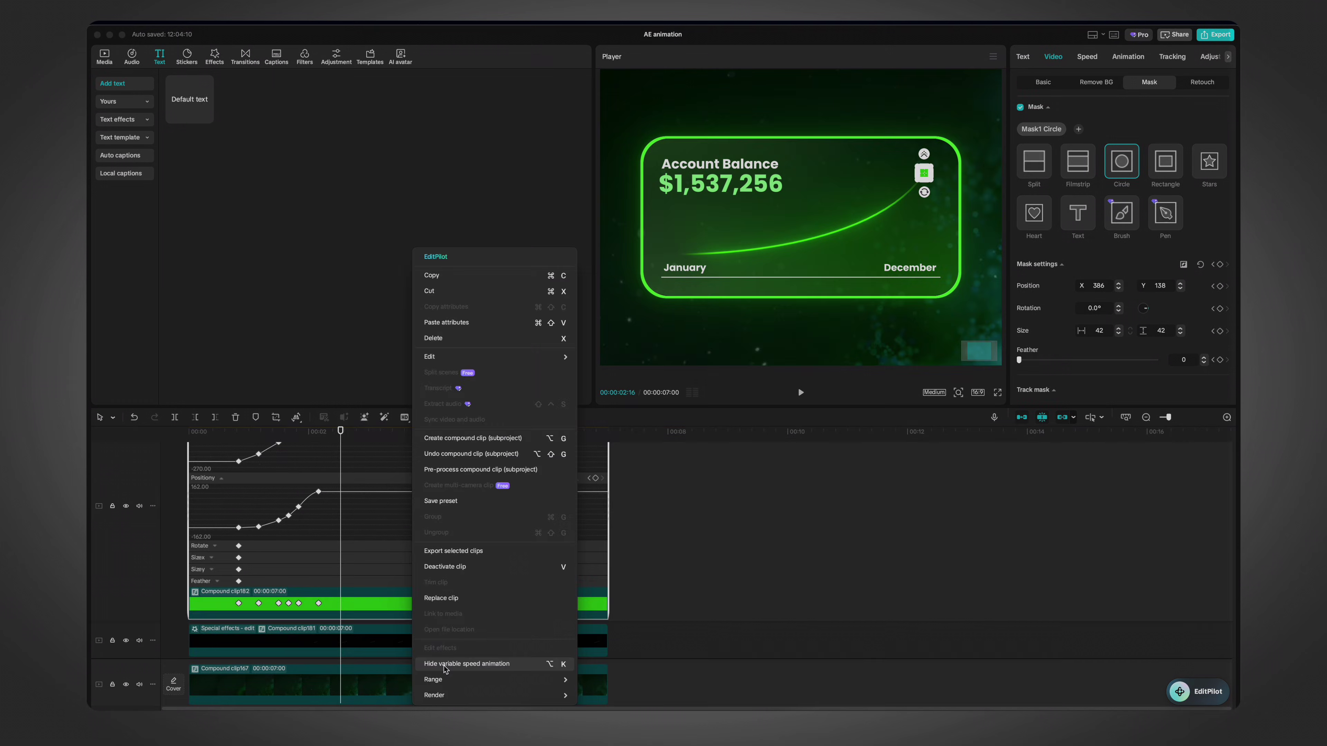
pyautogui.click(447, 665)
pyautogui.click(178, 433)
pyautogui.press('space')
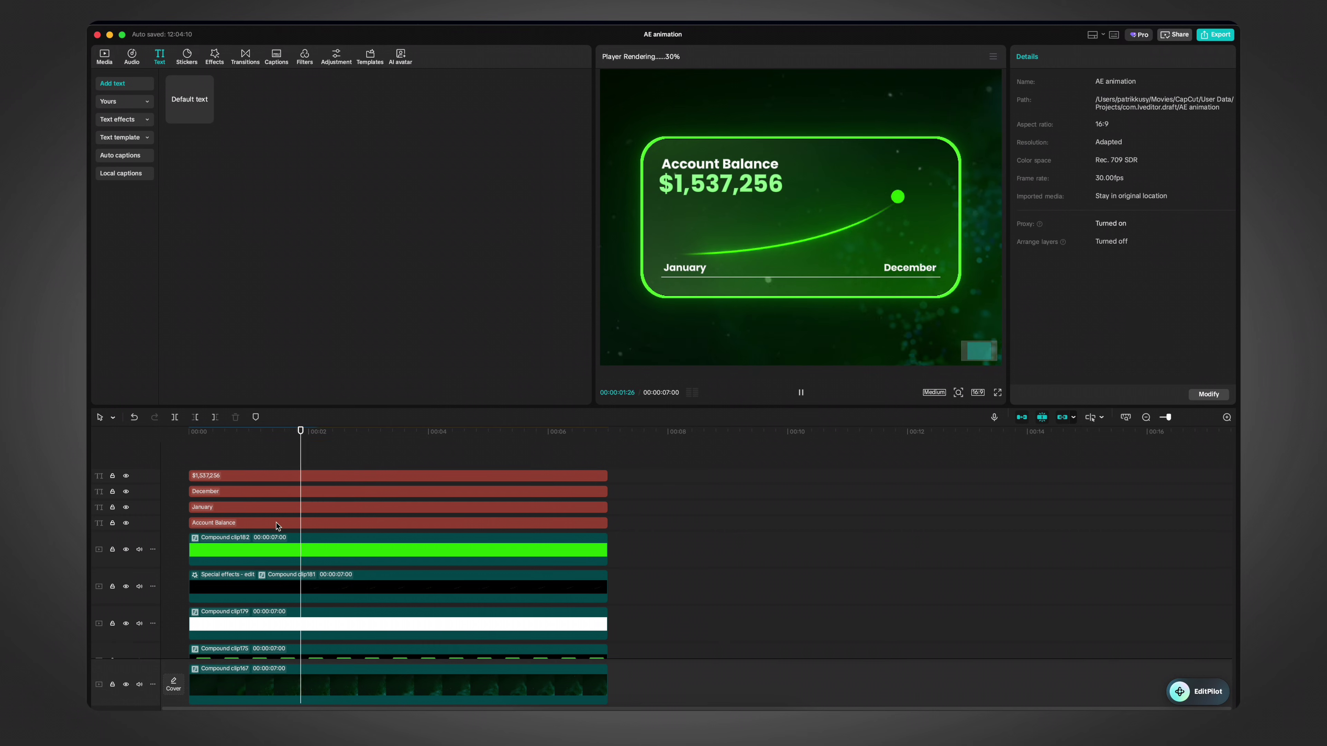
# Step: Make the green dot layer a compound clip and apply the Glow 2 effect with Glow 51 and Size 50
pyautogui.click(277, 547)
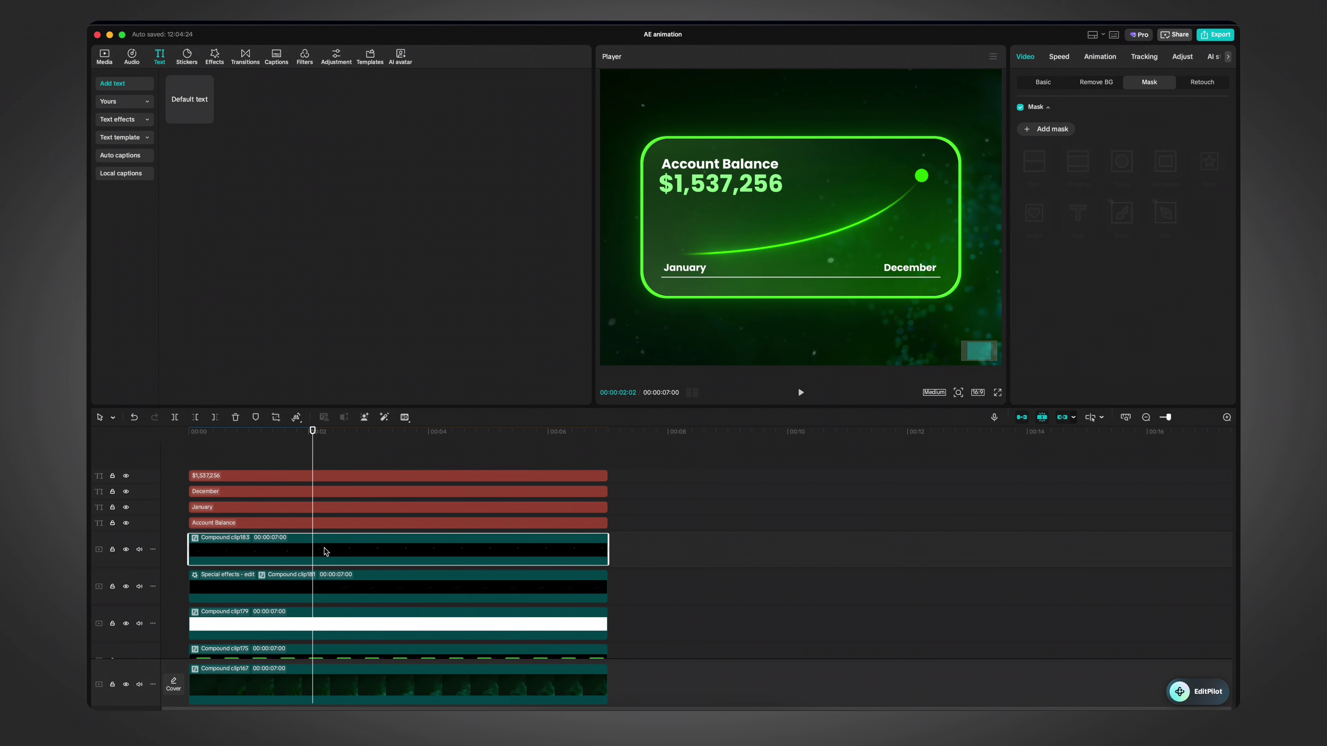
pyautogui.click(214, 57)
pyautogui.moveTo(187, 135); pyautogui.dragTo(368, 549)
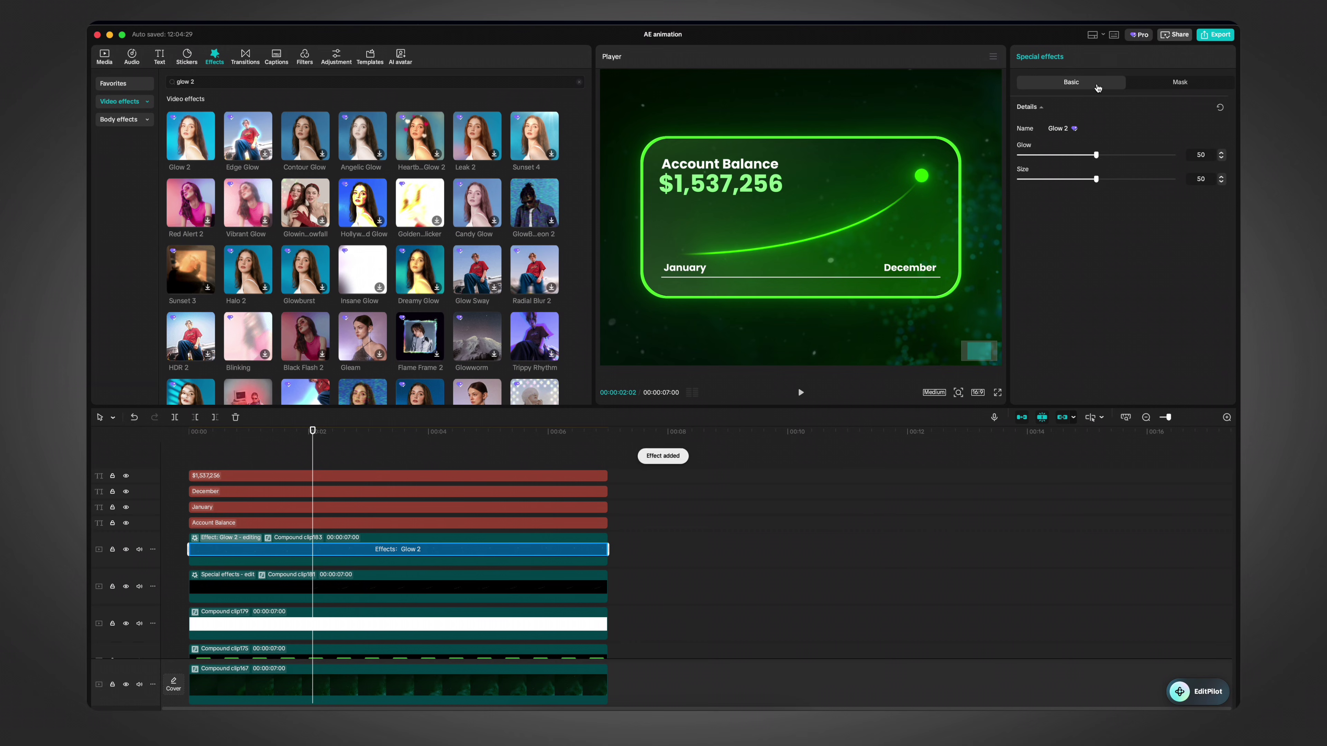
pyautogui.moveTo(1096, 154); pyautogui.dragTo(1121, 155)
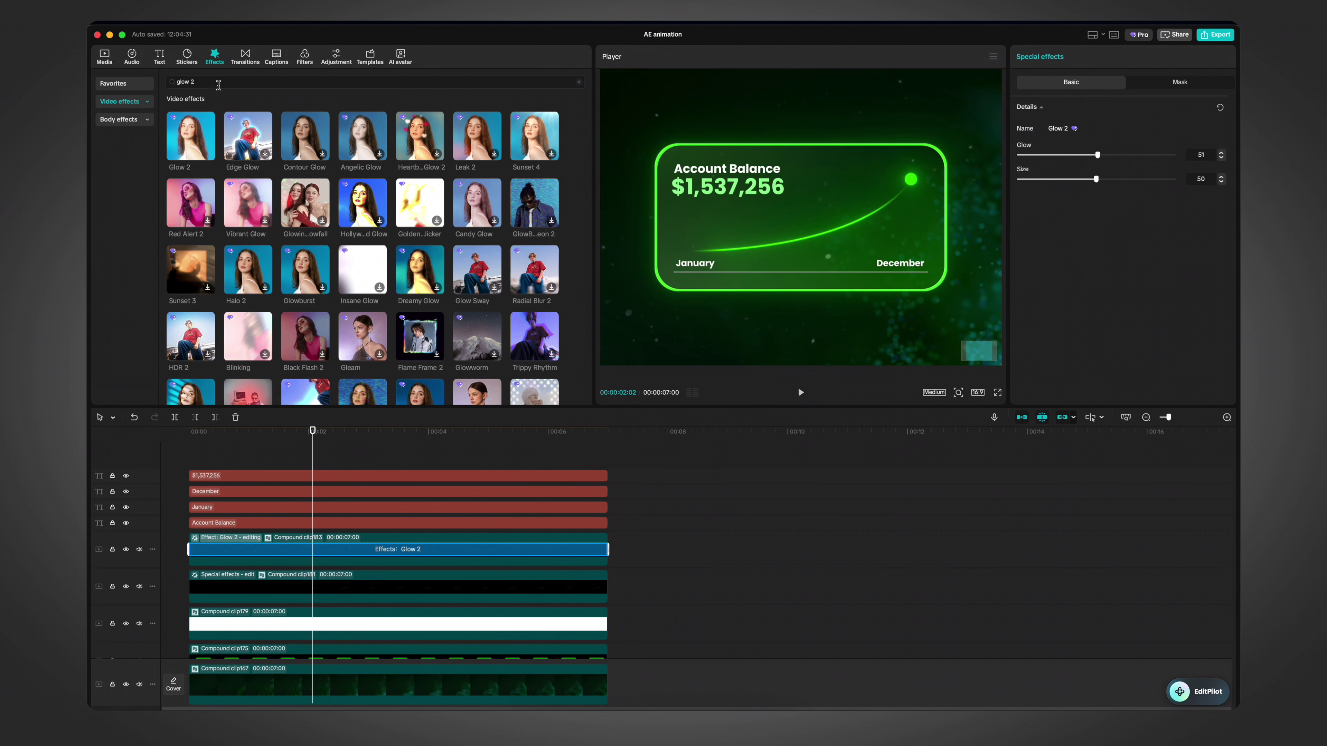
pyautogui.click(674, 444)
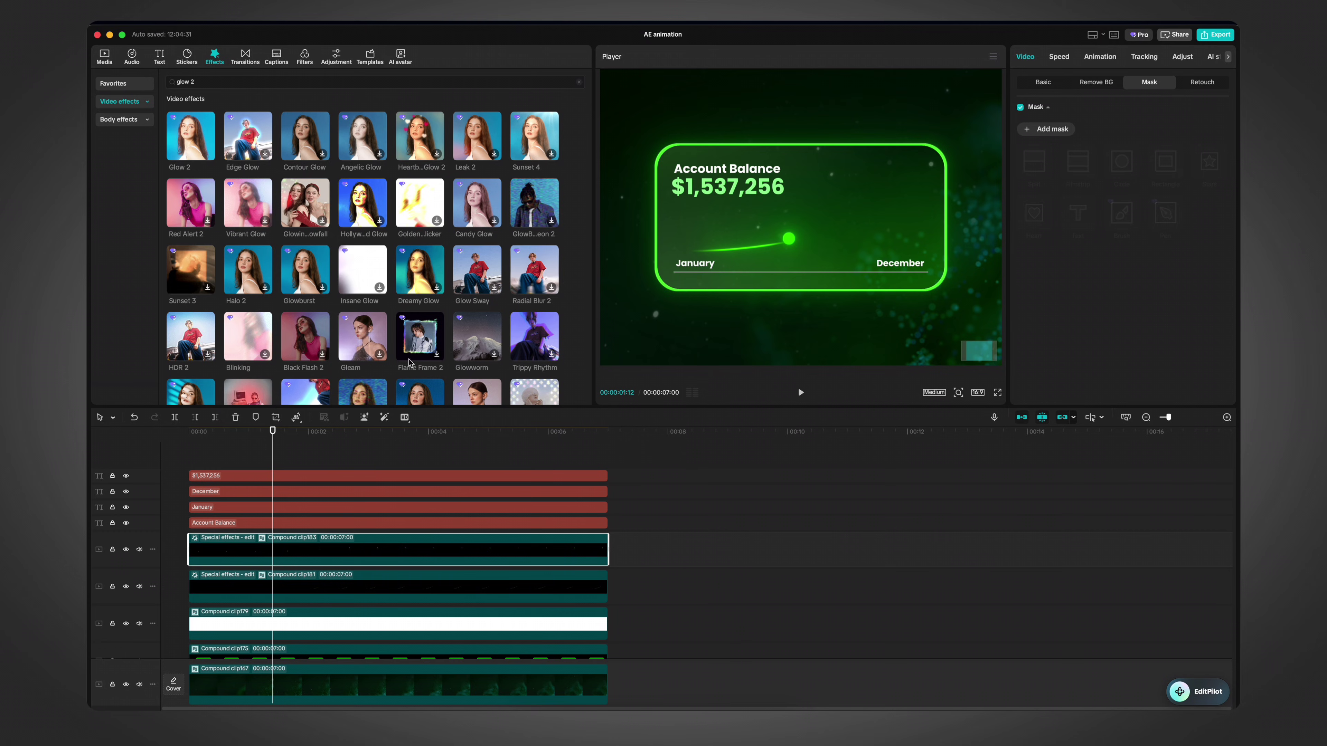
# Step: Give the glowing dot clip a Zoom 1 In animation with a duration of 1.3 s
pyautogui.click(229, 469)
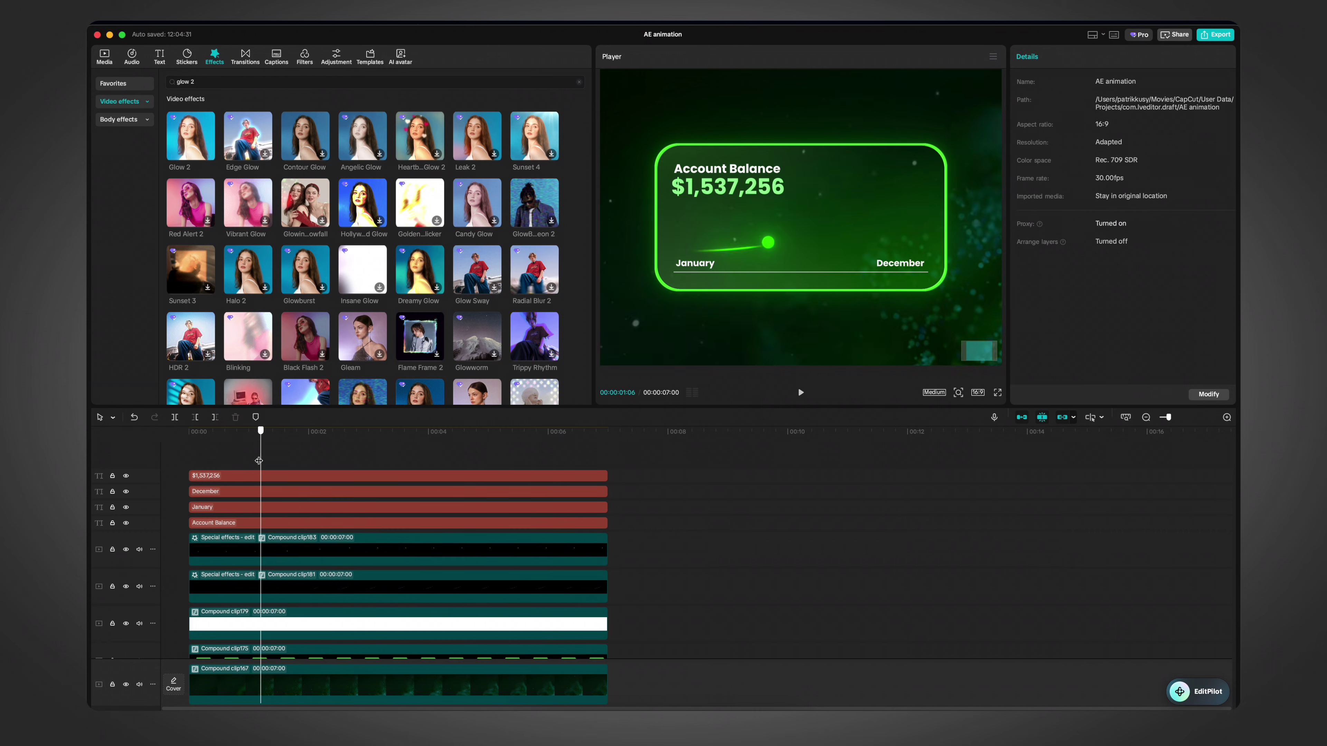
pyautogui.click(253, 557)
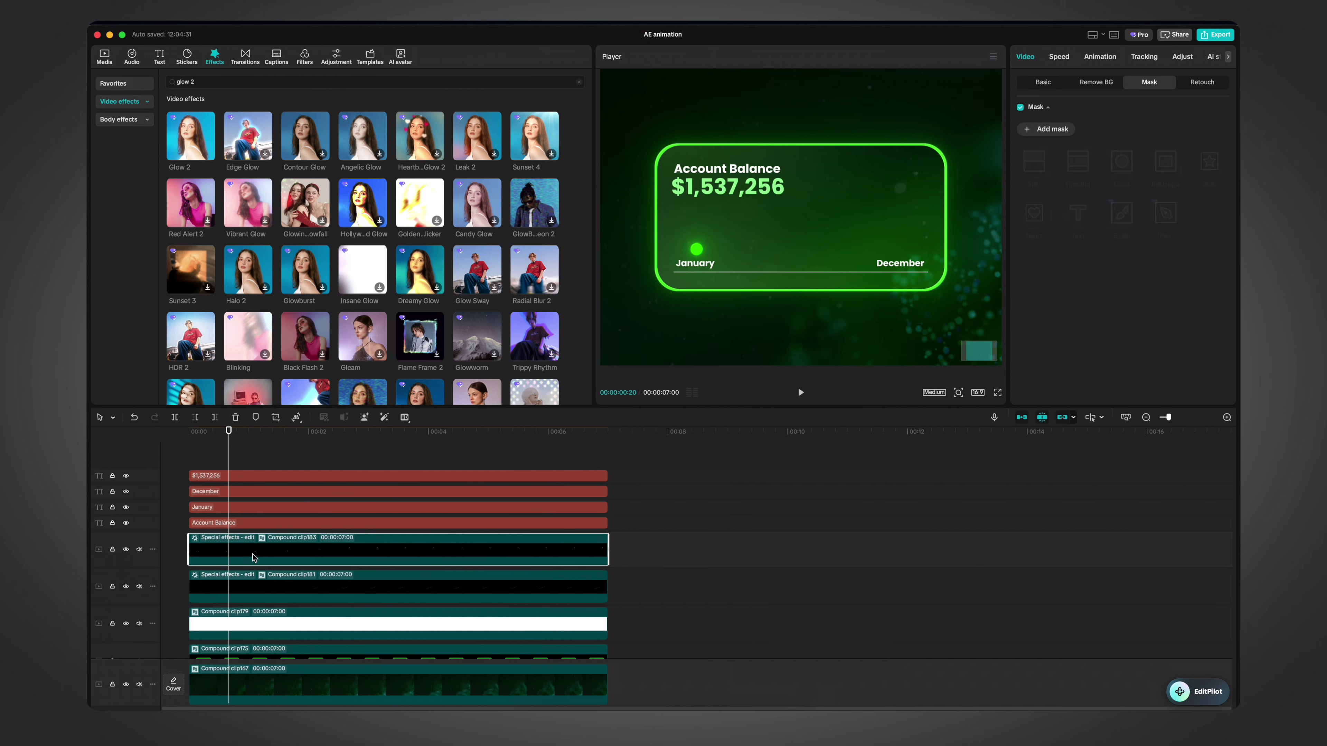
pyautogui.click(1100, 57)
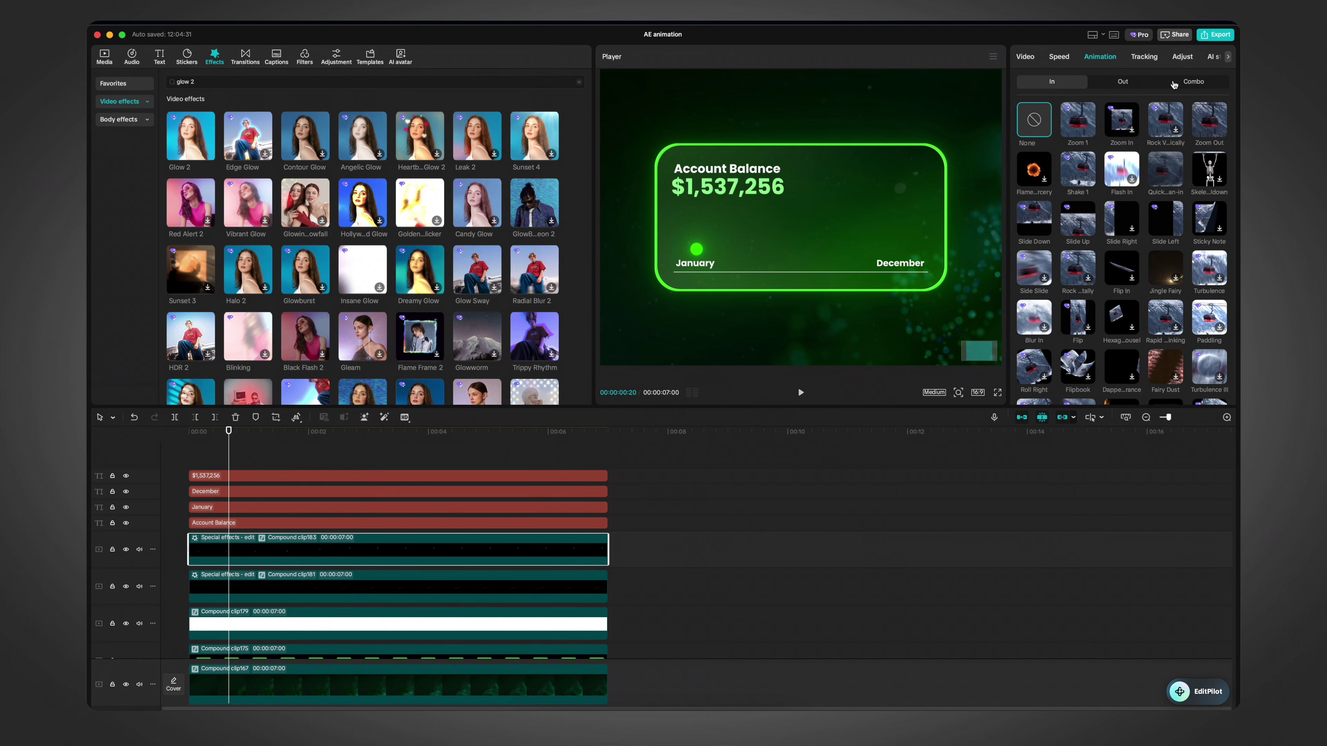
pyautogui.scroll(-2, 1195, 190)
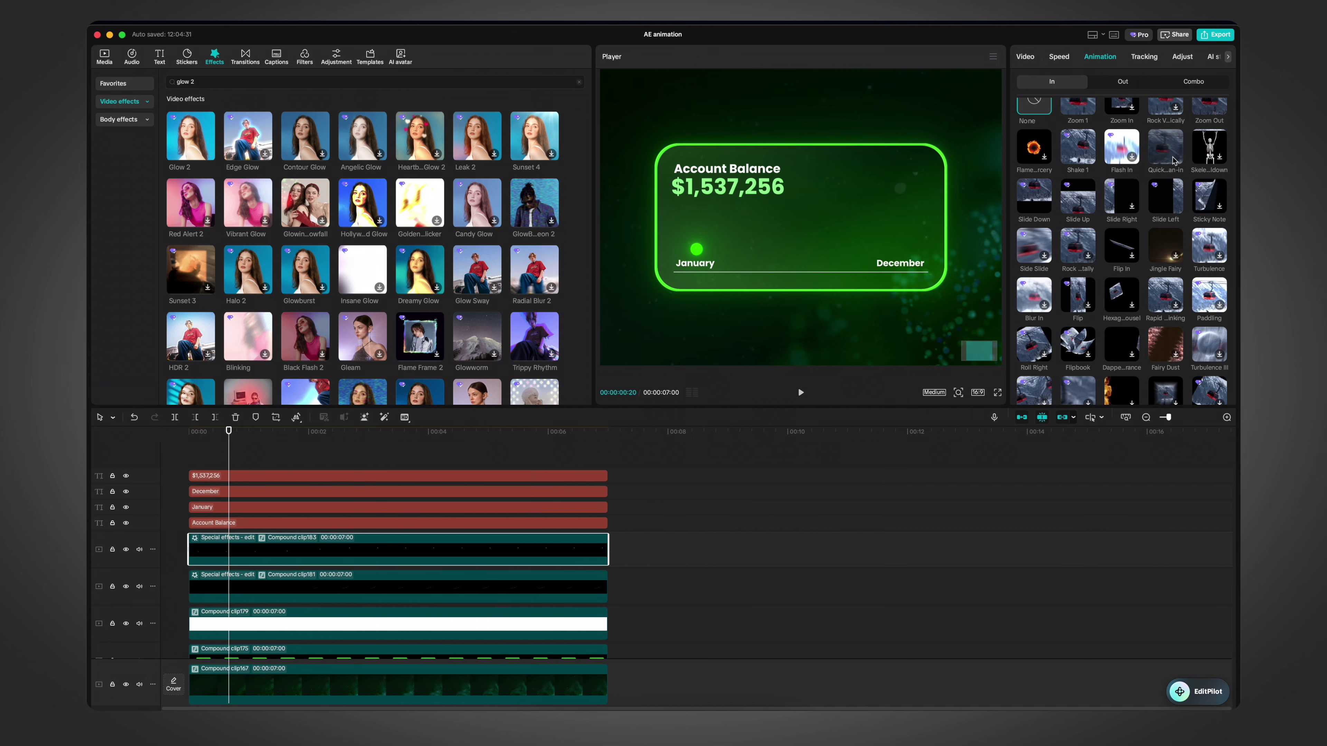
pyautogui.click(1031, 203)
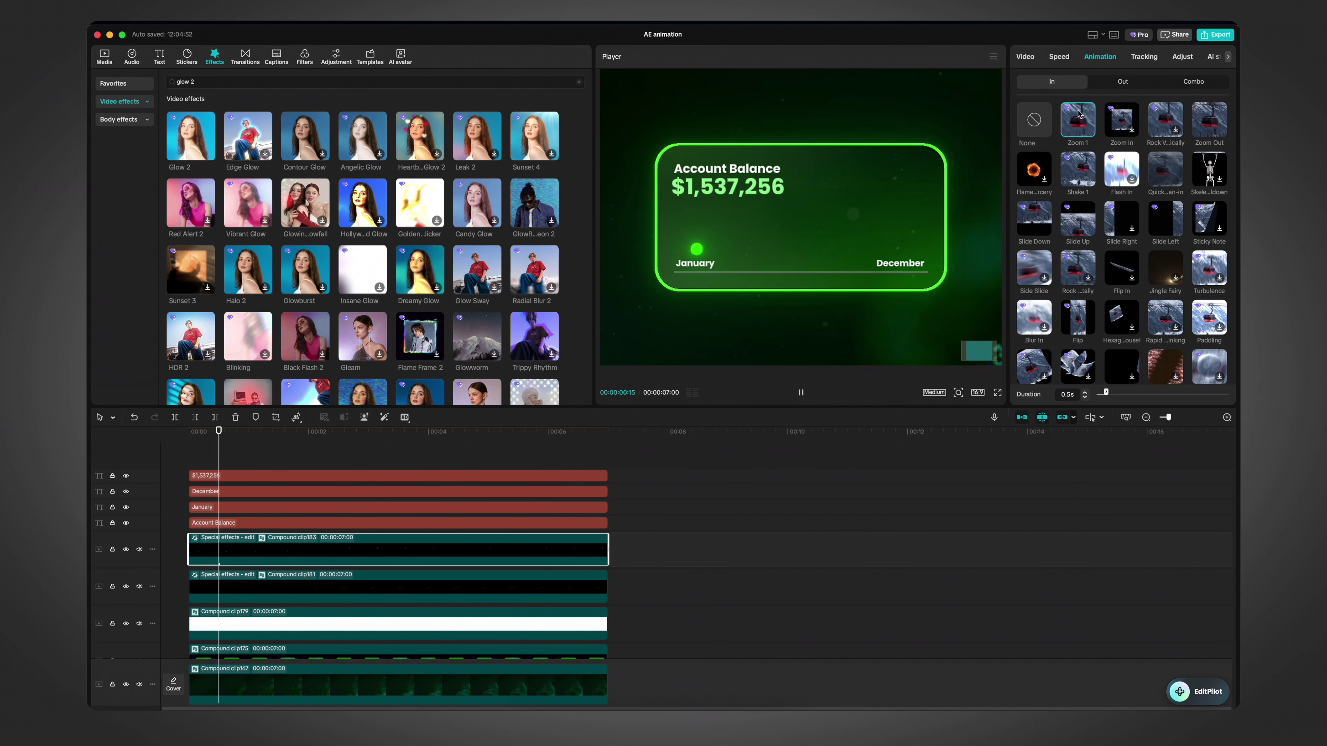
pyautogui.click(1101, 58)
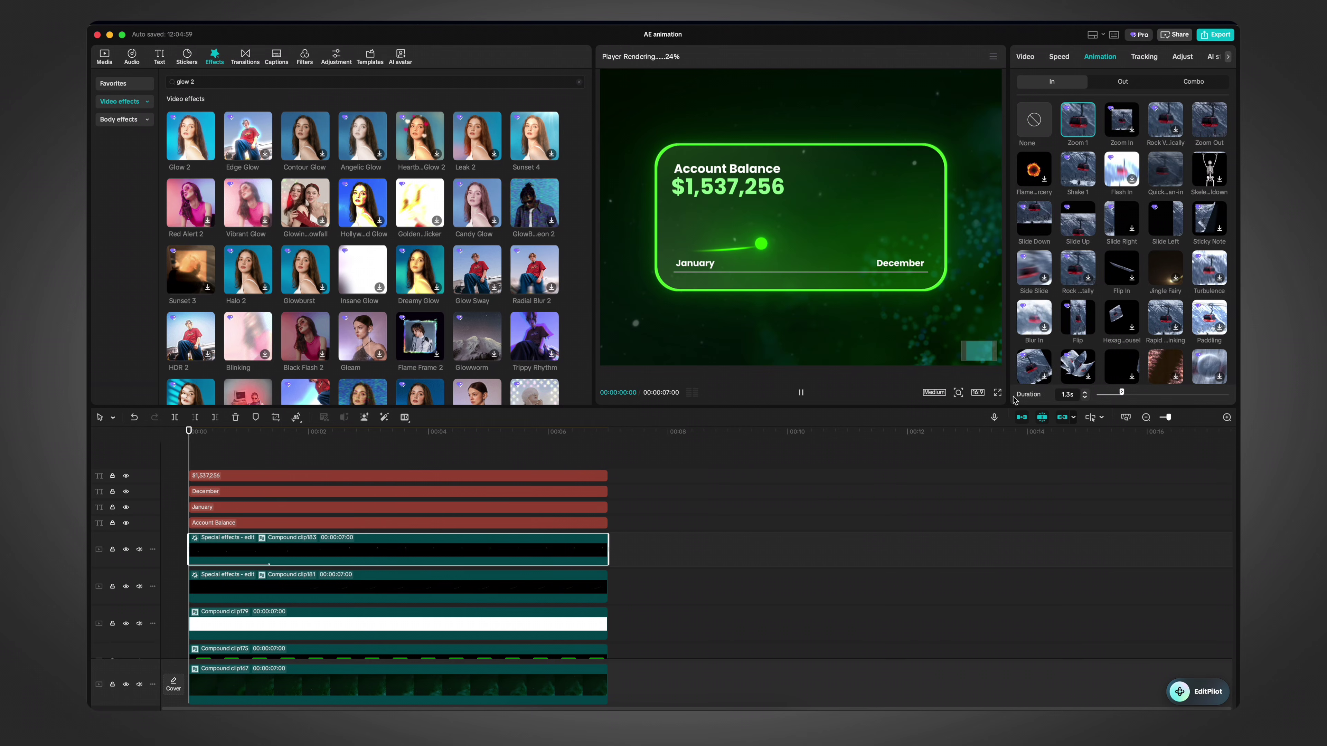
# Step: Combine the four text layers into a compound clip and apply Glow 2 with Glow 16 and Size 13
pyautogui.click(645, 473)
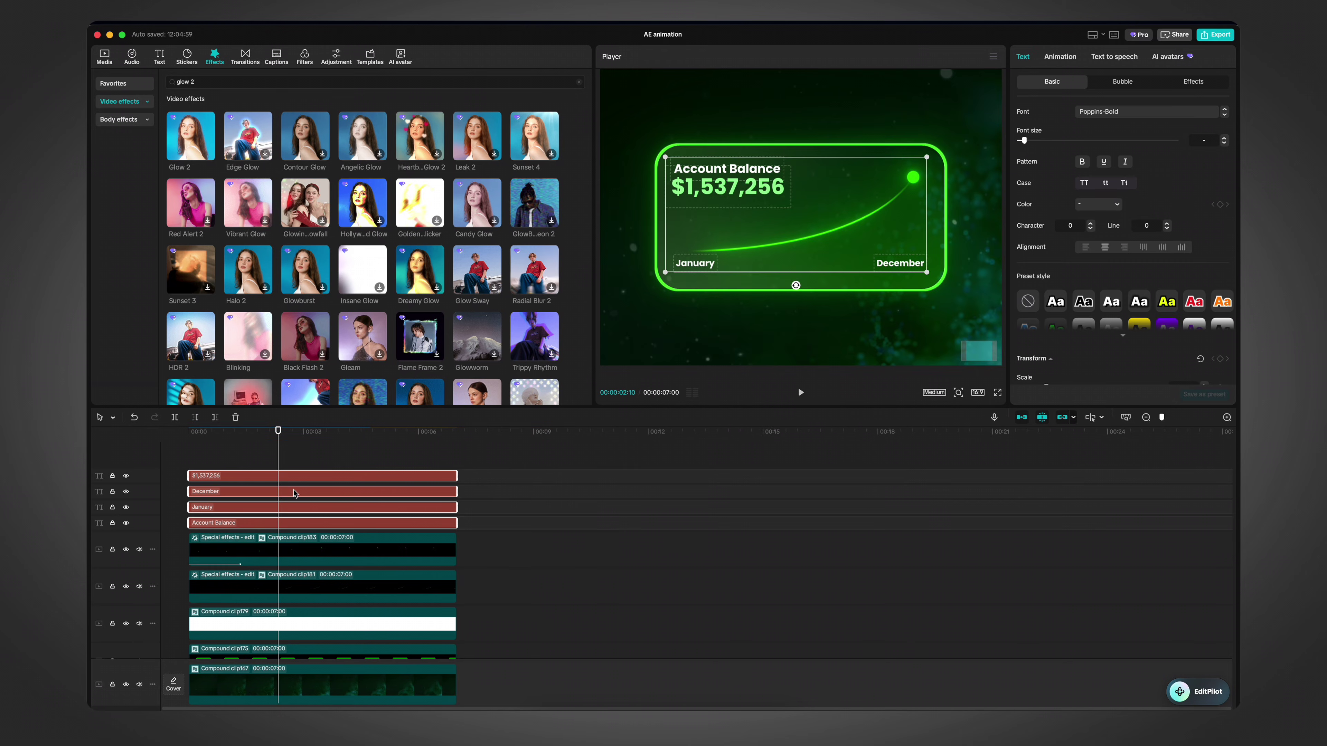
pyautogui.hotkey('alt', 'g')
pyautogui.moveTo(194, 137); pyautogui.dragTo(311, 487)
pyautogui.moveTo(1063, 155); pyautogui.dragTo(1027, 155)
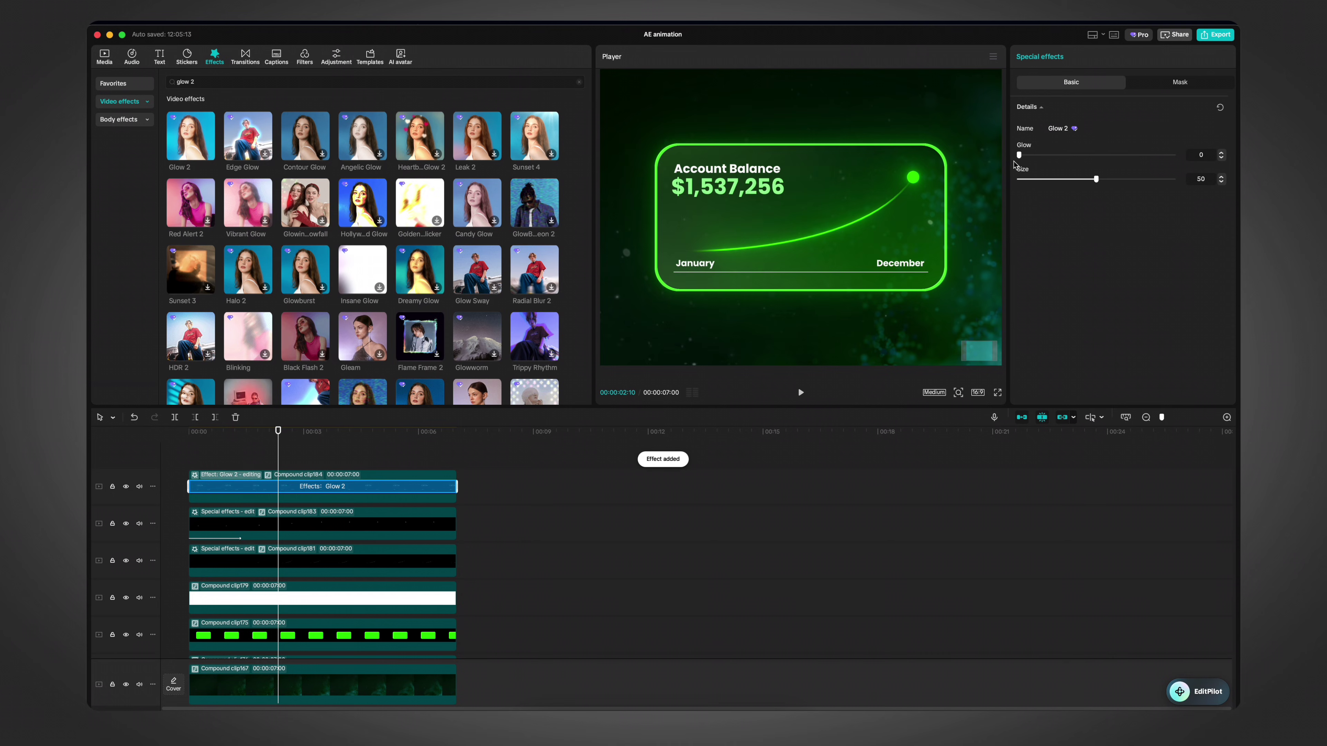
pyautogui.moveTo(1096, 179); pyautogui.dragTo(1044, 155)
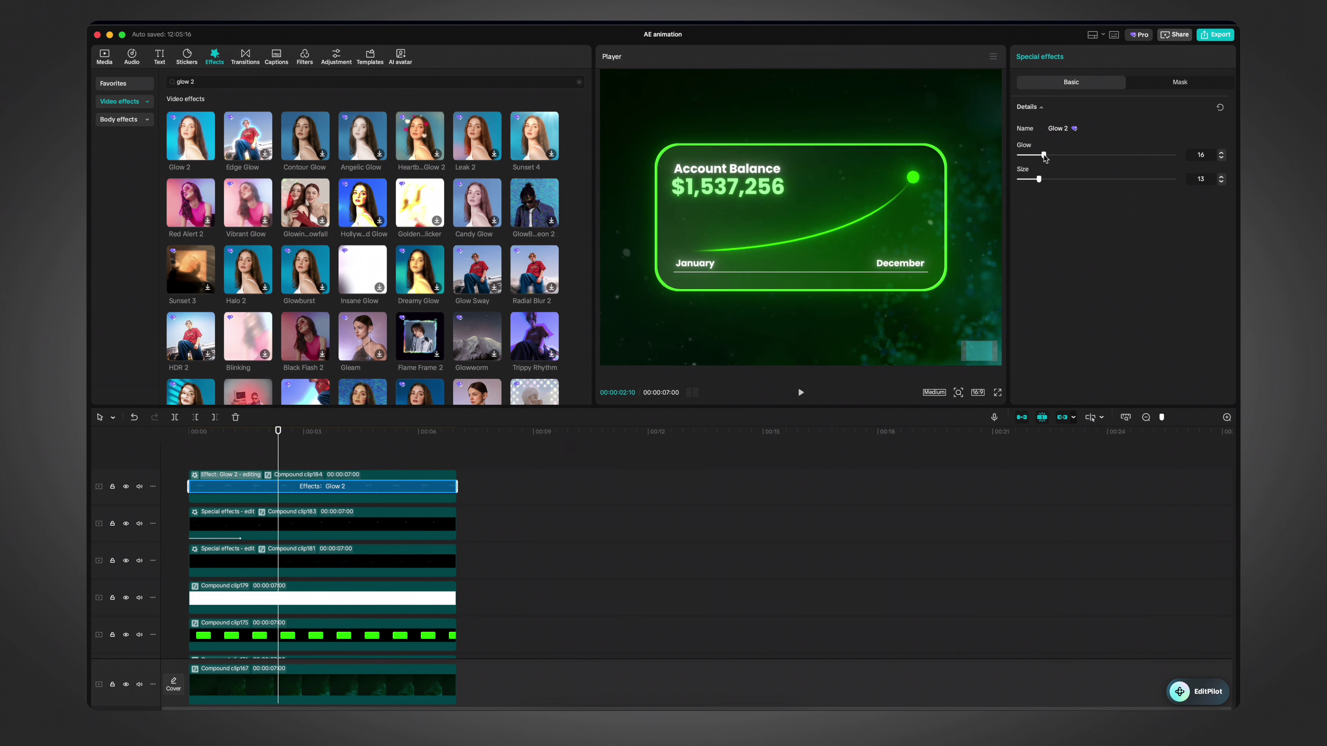
# Step: Apply the Glow 2 effect to the white baseline's compound clip and preview the animation
pyautogui.click(291, 561)
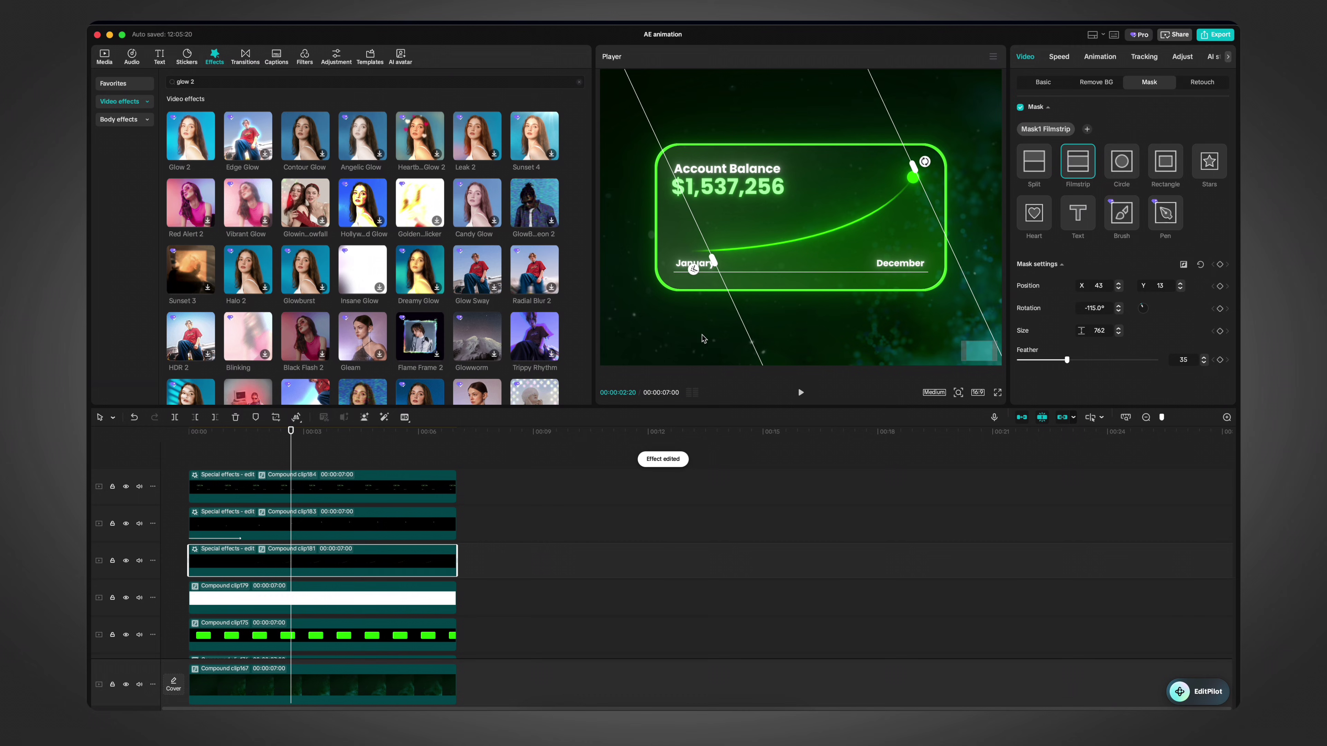
pyautogui.click(333, 599)
pyautogui.moveTo(191, 137); pyautogui.dragTo(308, 598)
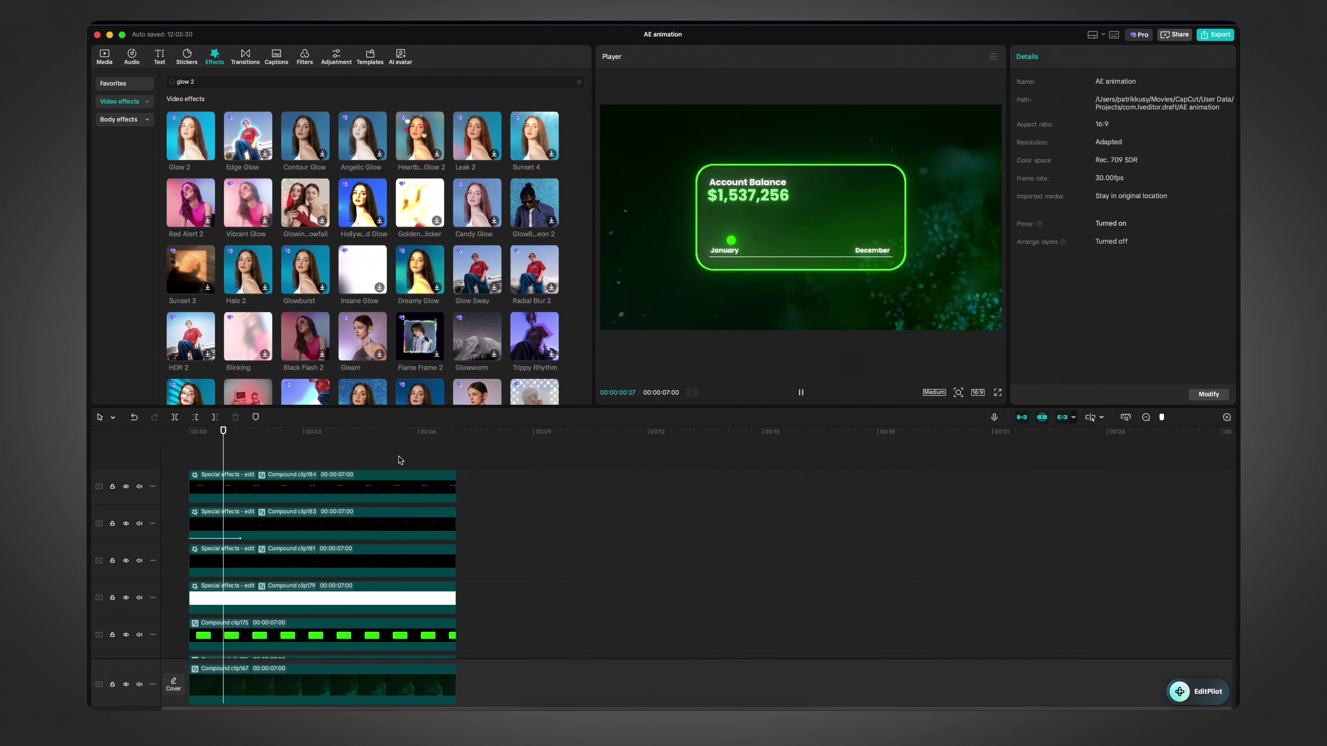
pyautogui.scroll(-3, 405, 461)
pyautogui.press('space')
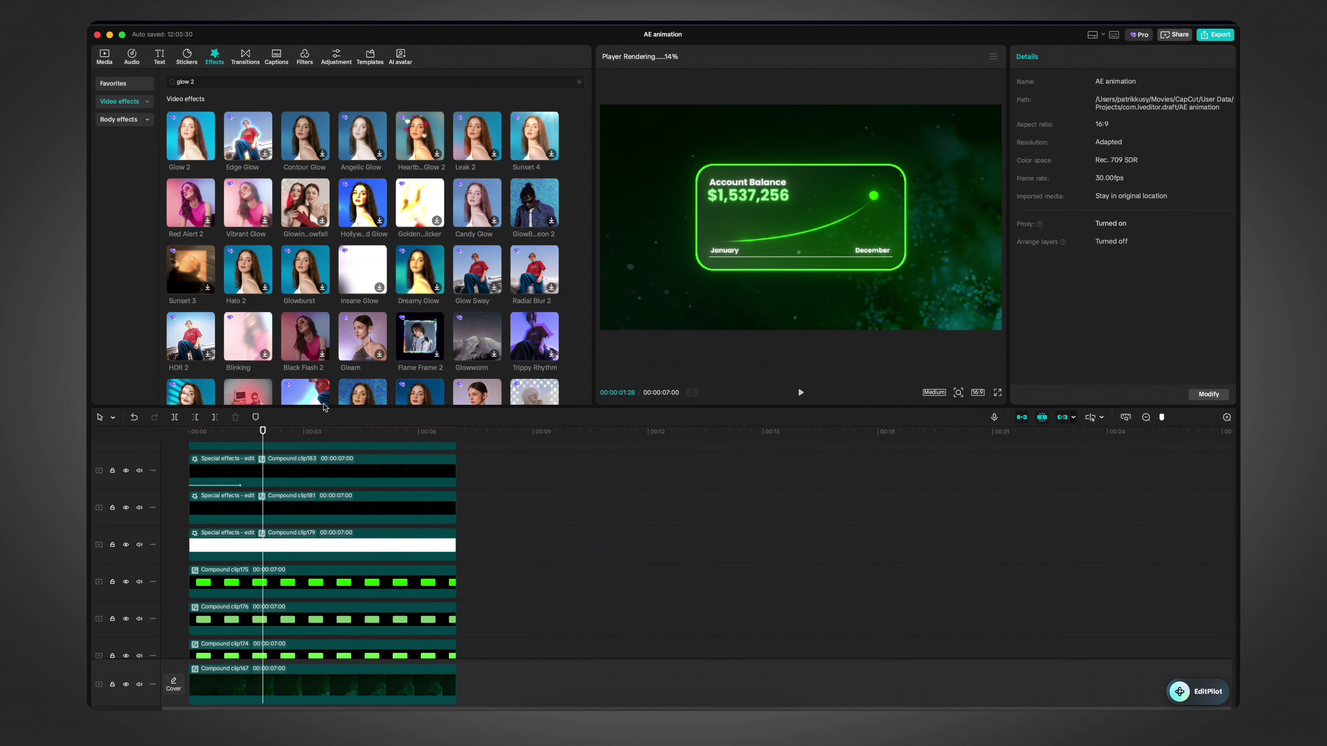
# Step: Add the 3D MONEY.mov footage from the project media on a new track above all others, starting at the timeline's beginning
pyautogui.click(104, 57)
pyautogui.scroll(3, 425, 507)
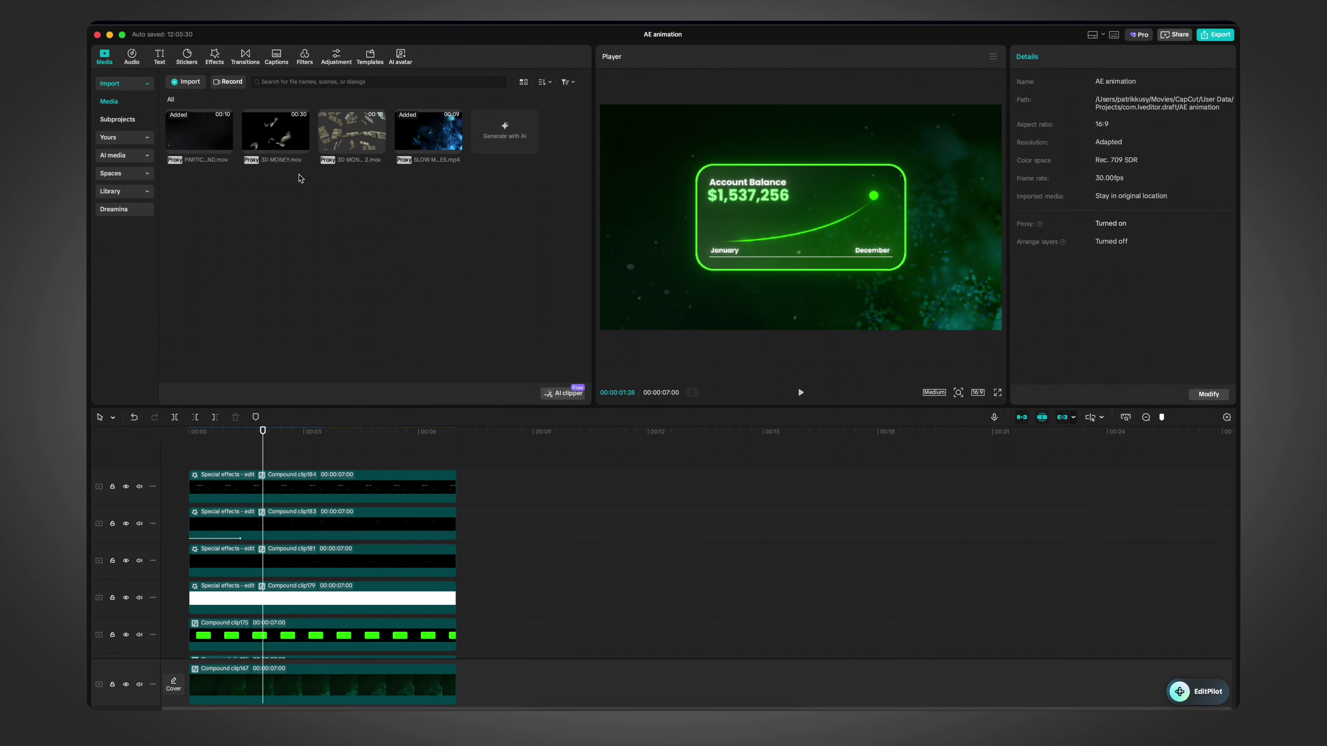
pyautogui.moveTo(302, 147); pyautogui.dragTo(249, 457)
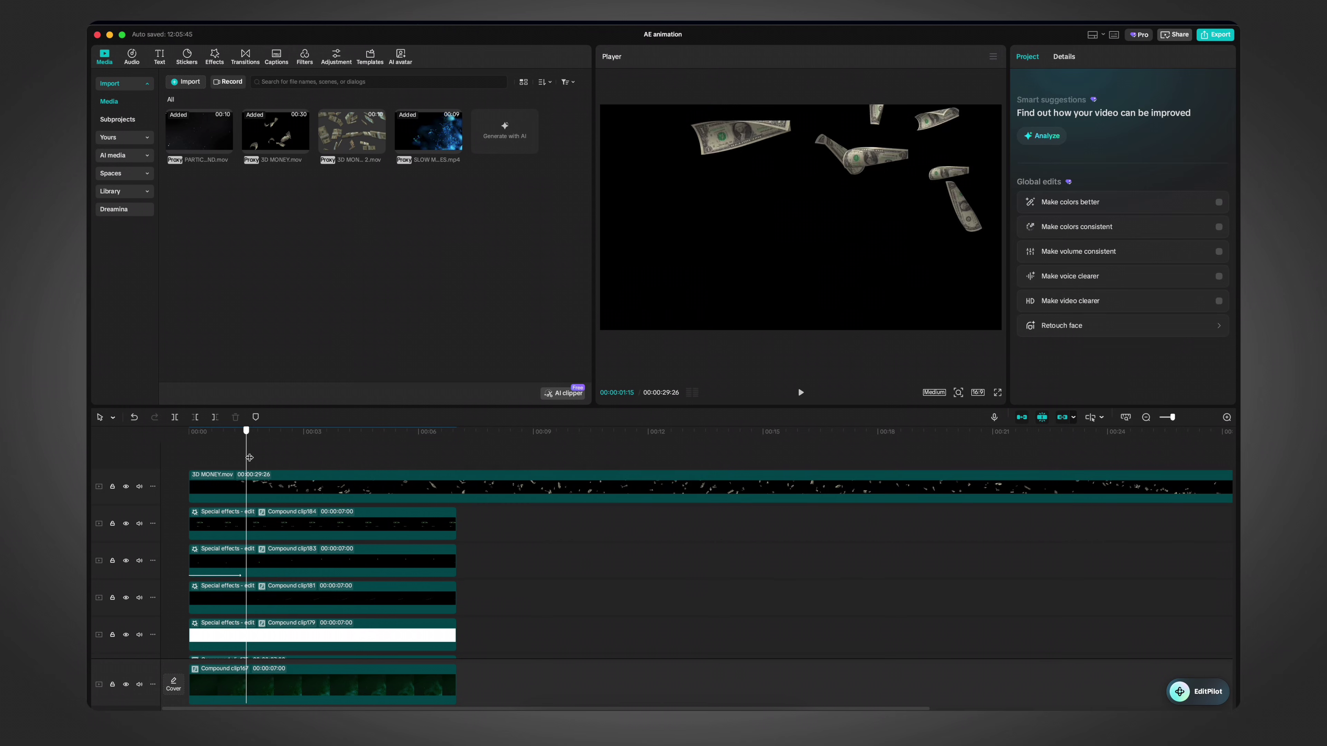
# Step: Enable Chroma key on the 3D MONEY.mov clip and sample its black background to remove it
pyautogui.click(380, 488)
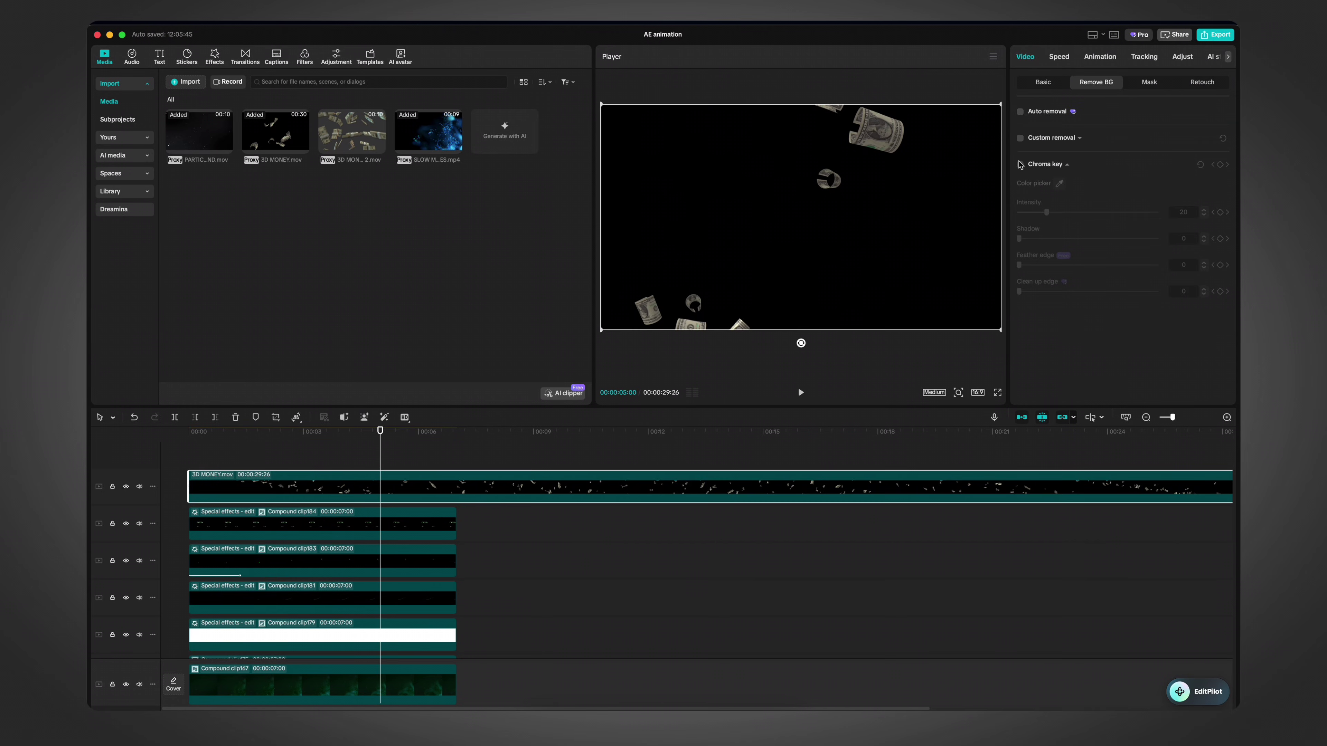
pyautogui.click(1020, 164)
pyautogui.click(1059, 183)
pyautogui.click(905, 289)
pyautogui.click(338, 457)
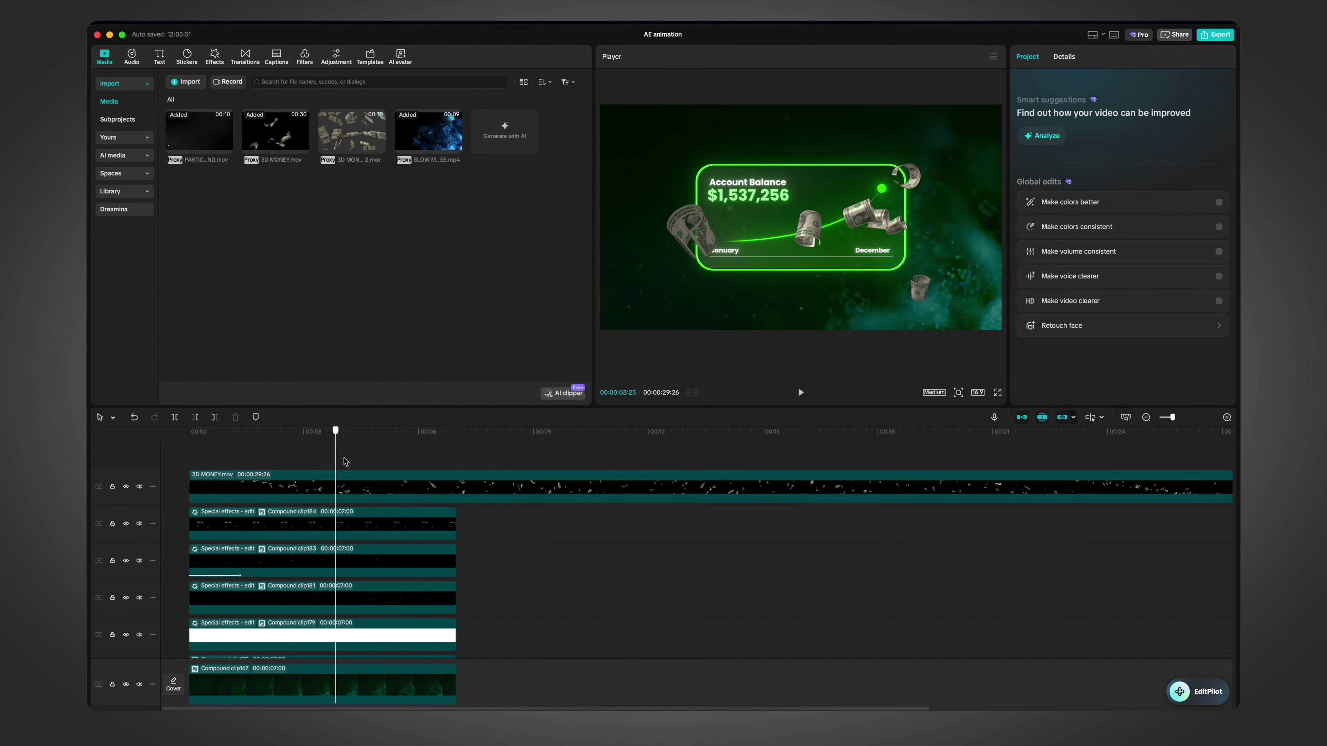
pyautogui.moveTo(343, 460); pyautogui.dragTo(617, 470)
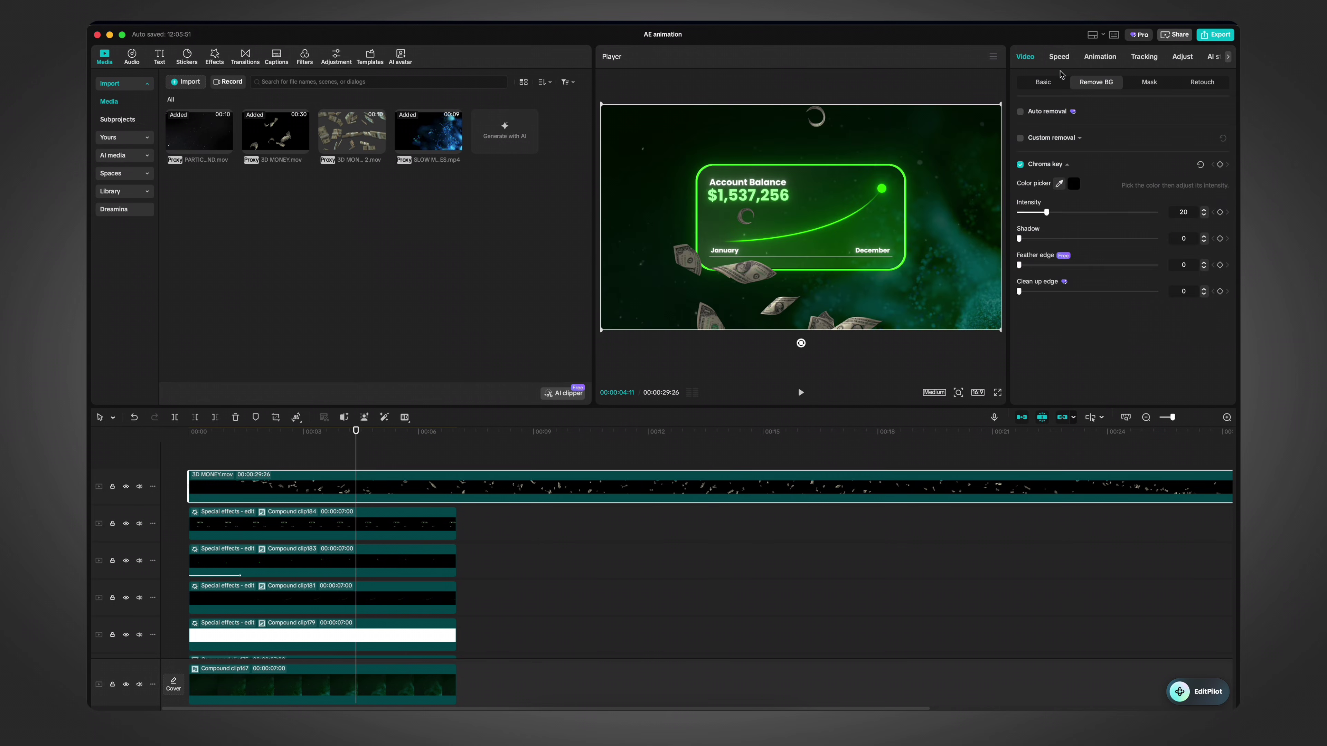
# Step: Set the 3D MONEY.mov clip's layer order to 2
pyautogui.click(1059, 79)
pyautogui.scroll(-10, 1077, 282)
pyautogui.click(1078, 283)
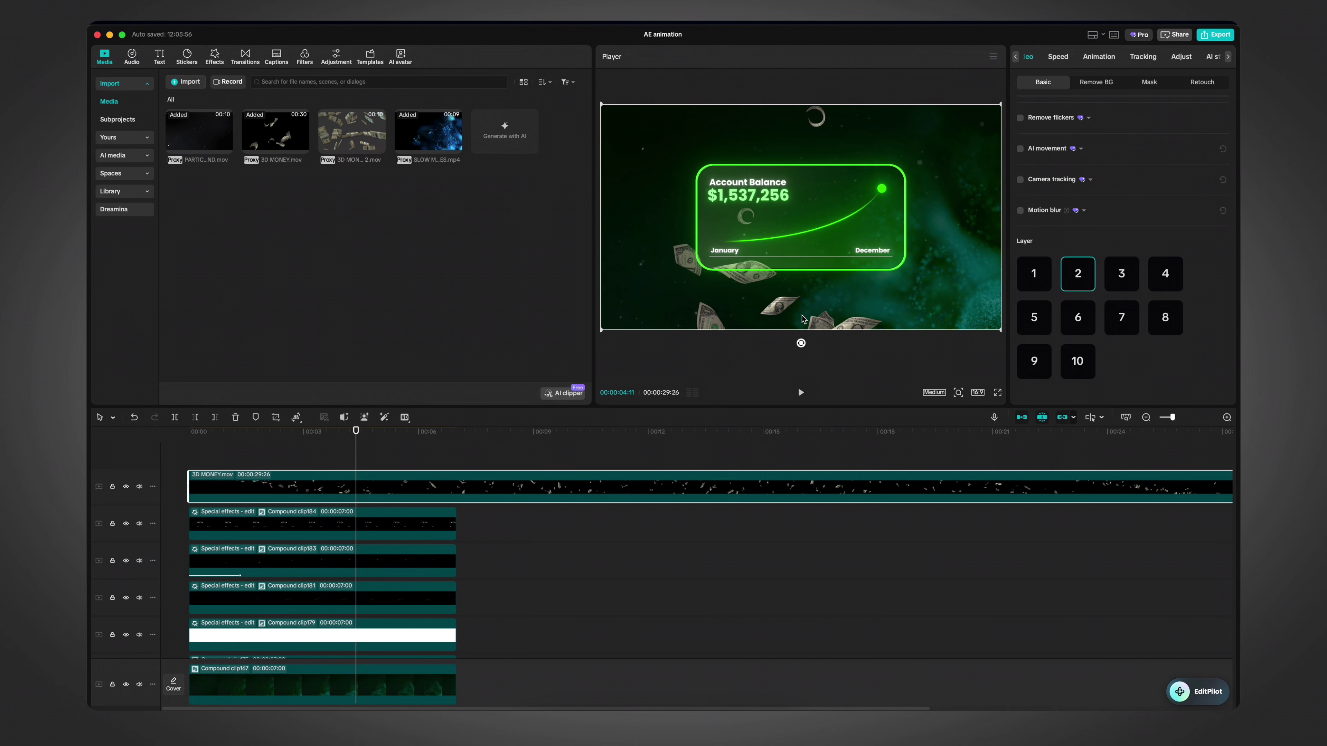
# Step: Split the 3D MONEY.mov clip and delete the unwanted portion
pyautogui.click(403, 461)
pyautogui.moveTo(403, 463); pyautogui.dragTo(491, 484)
pyautogui.press('b')
pyautogui.click(438, 491)
pyautogui.press('Delete')
# Step: Align the remaining money footage with the timeline's start and trim it to a duration of 00:00:07:00
pyautogui.moveTo(630, 492); pyautogui.dragTo(330, 488)
pyautogui.click(313, 451)
pyautogui.moveTo(189, 434); pyautogui.dragTo(232, 473)
pyautogui.press('b')
pyautogui.click(457, 487)
pyautogui.press('a')
pyautogui.click(456, 454)
pyautogui.press('super+b')
pyautogui.click(517, 483)
pyautogui.press('Delete')
# Step: Set the layer order of the lower 3D MONEY.mov clip to 1
pyautogui.moveTo(444, 448); pyautogui.dragTo(326, 454)
pyautogui.click(341, 491)
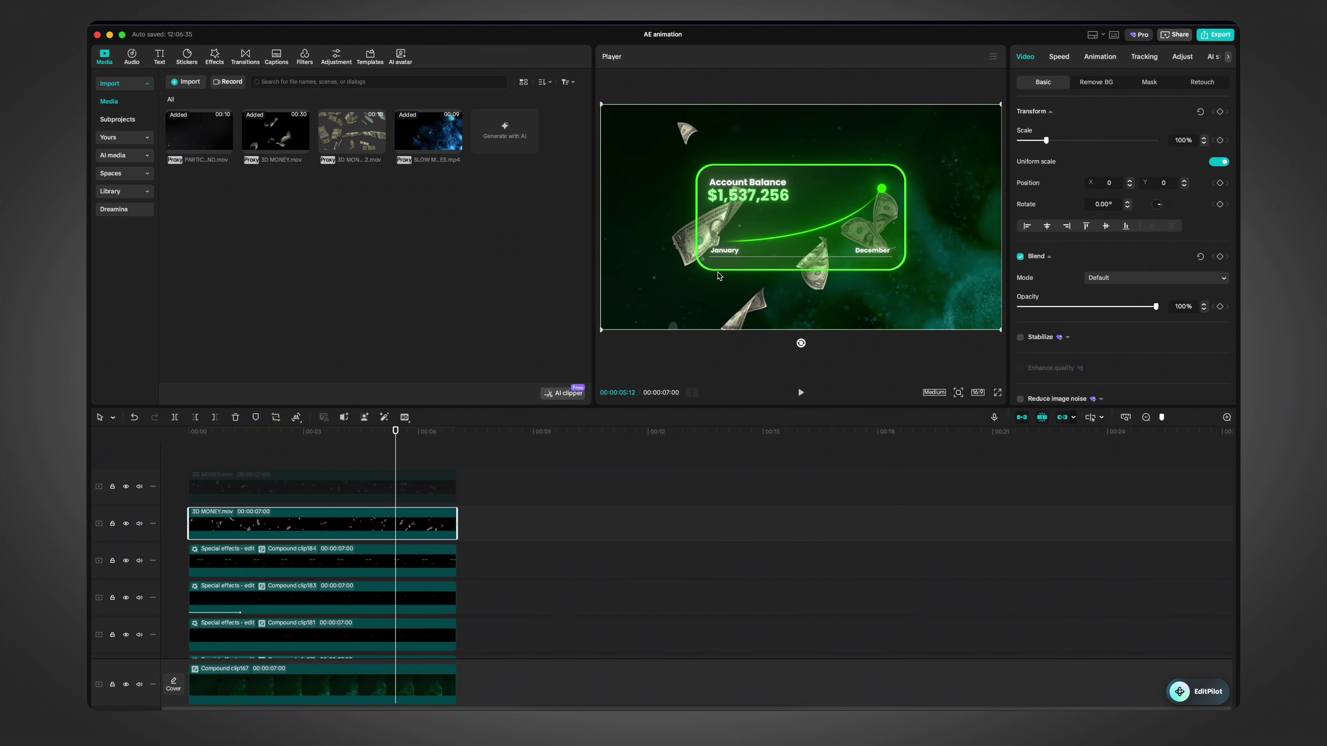
pyautogui.scroll(-10, 1122, 235)
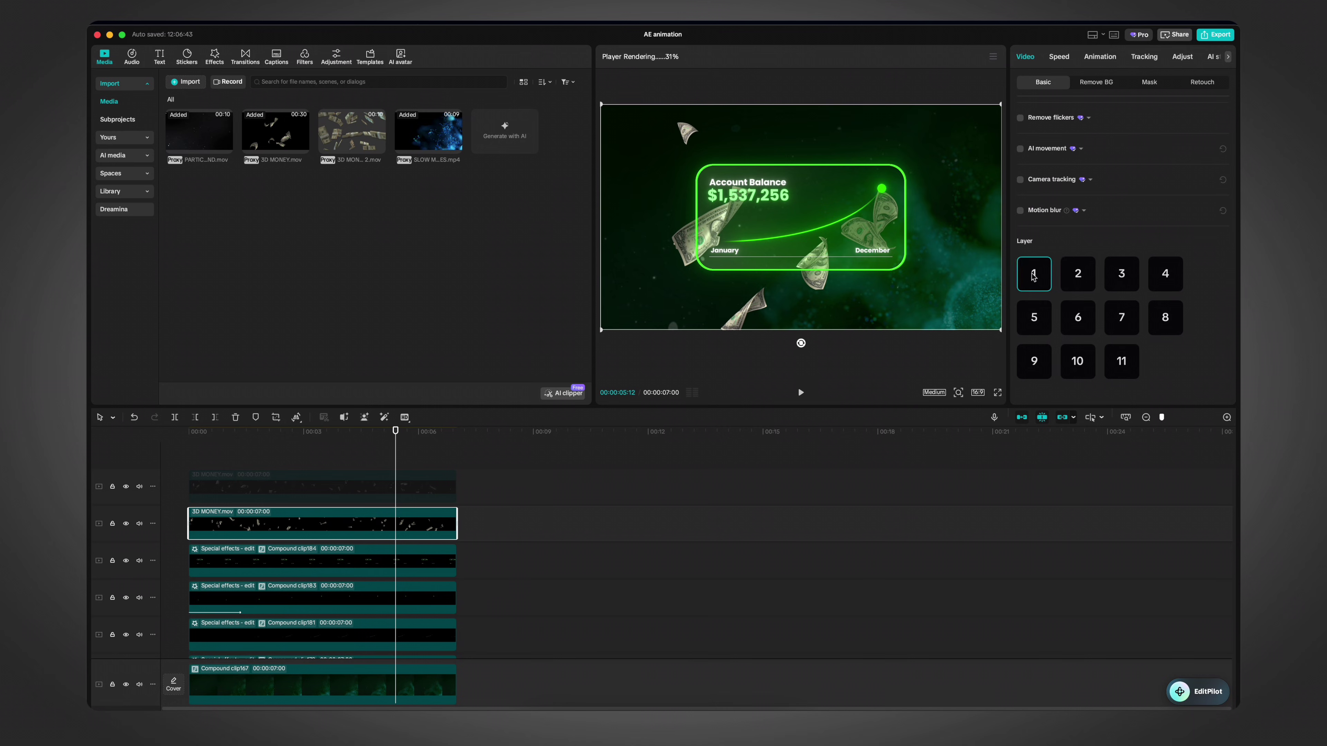
# Step: Add a Split mask with a feather of 100 to the lower 3D MONEY.mov clip
pyautogui.click(1150, 84)
pyautogui.click(1035, 130)
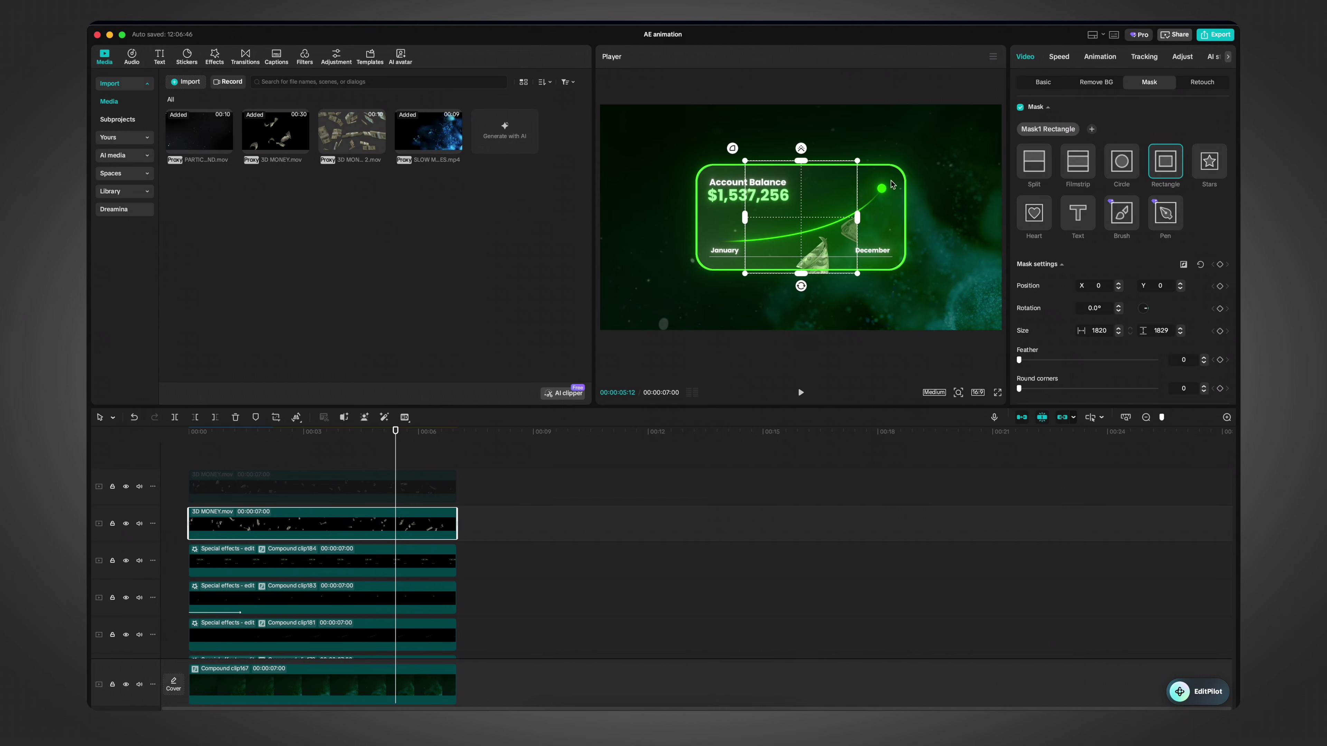
pyautogui.scroll(-2, 800, 206)
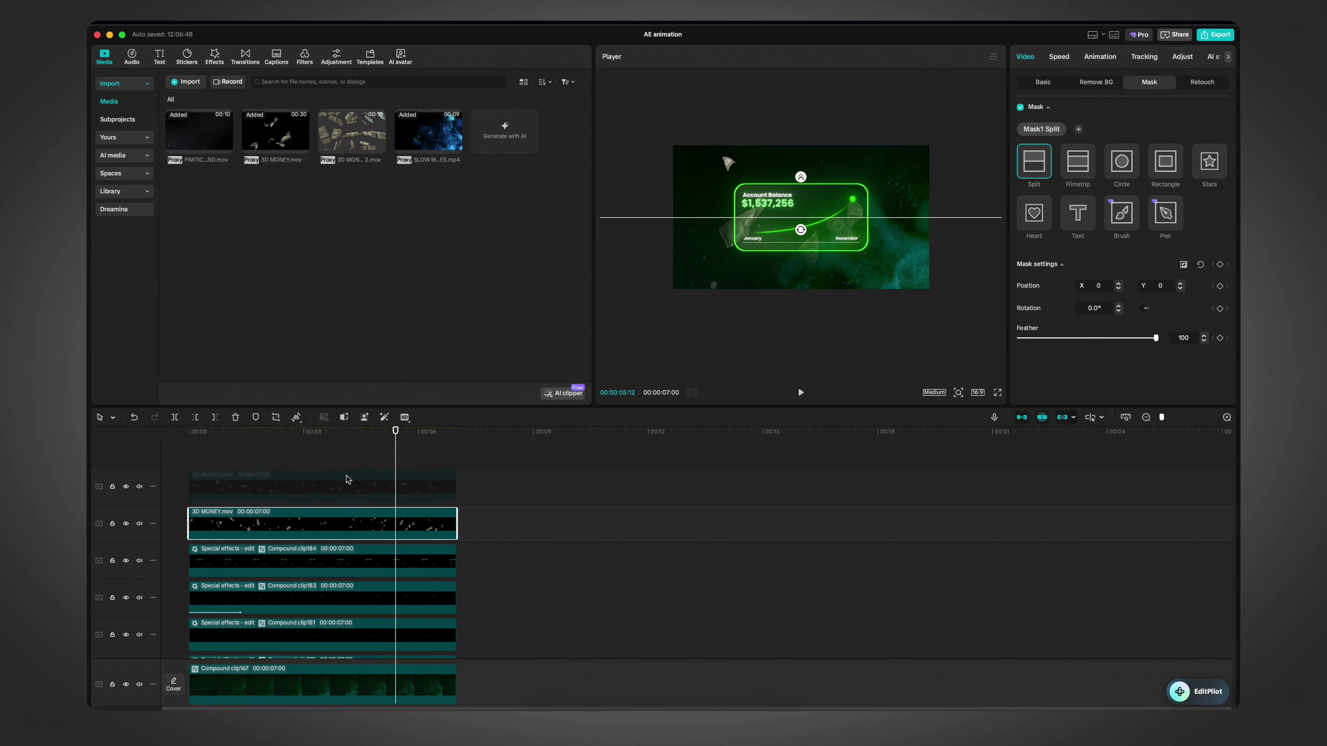
# Step: Apply the Glow 2 video effect to the lower 3D MONEY.mov clip
pyautogui.moveTo(323, 473); pyautogui.dragTo(187, 453)
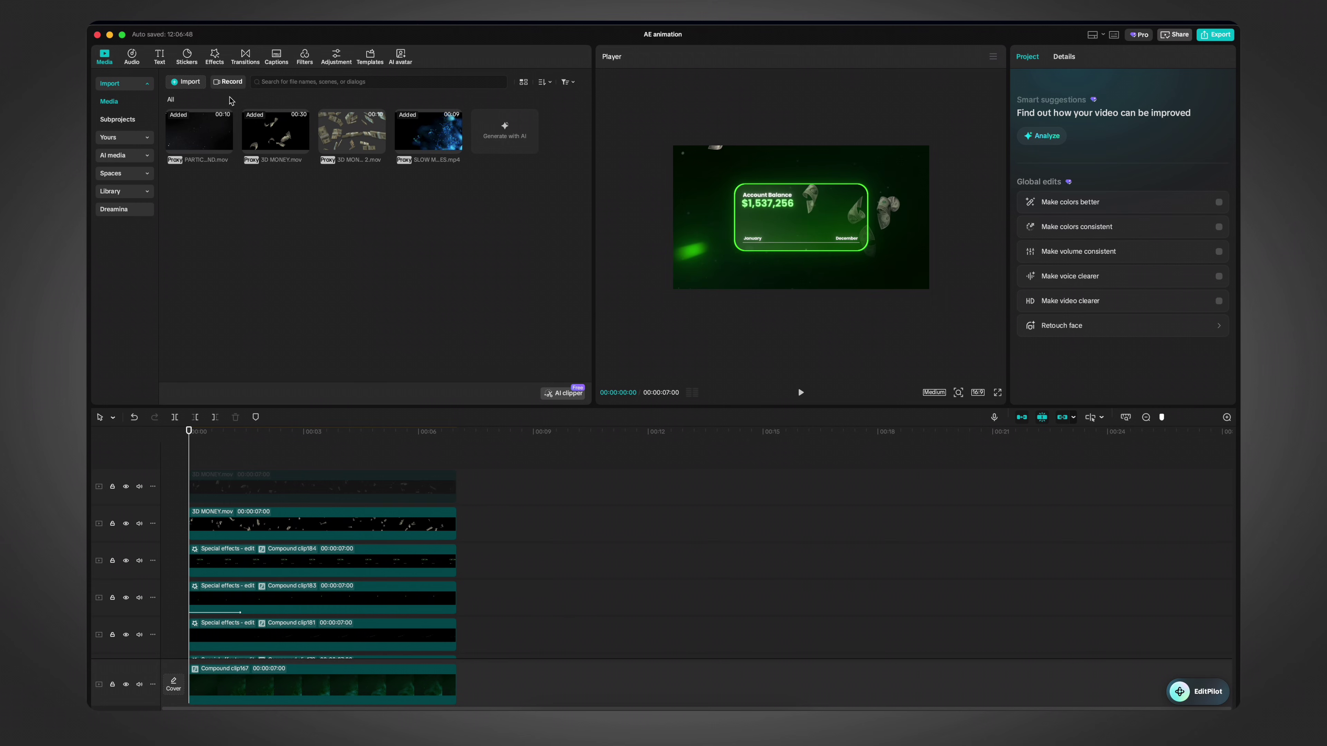
pyautogui.click(224, 57)
pyautogui.moveTo(191, 136); pyautogui.dragTo(287, 493)
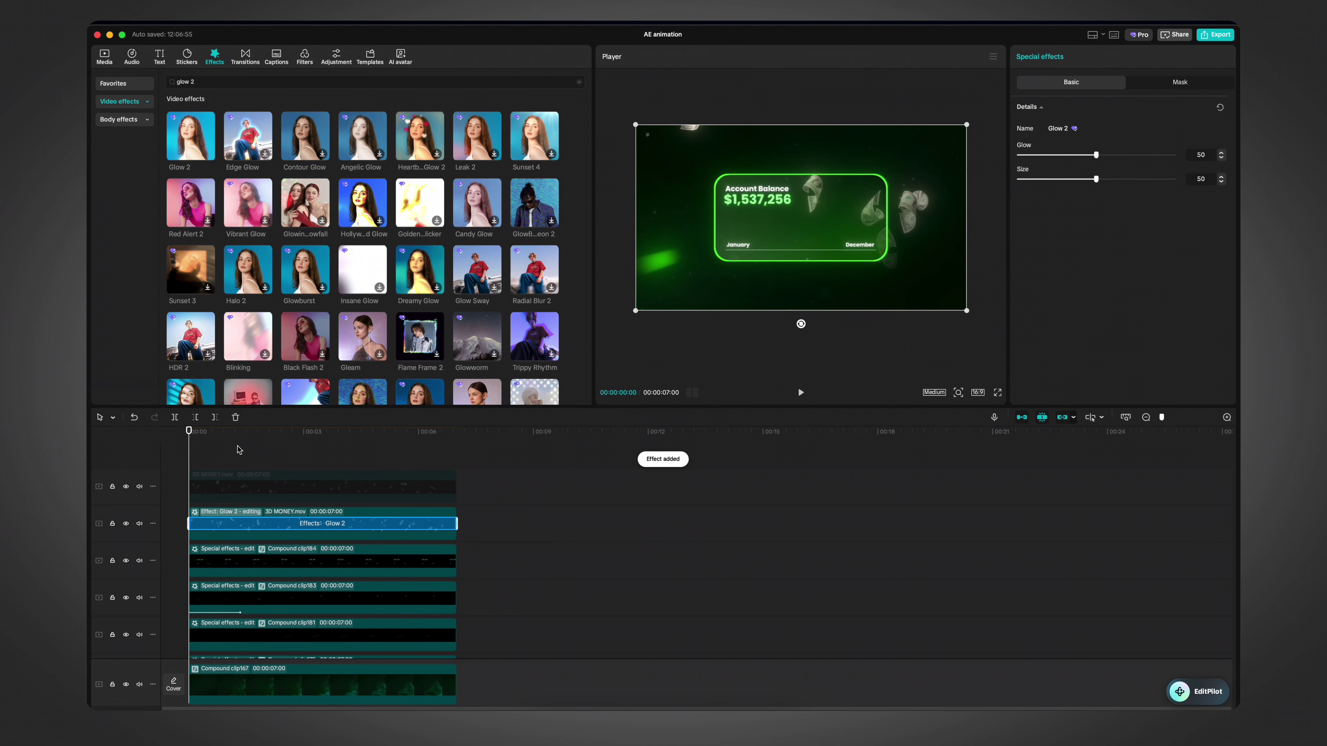
# Step: Reactivate the top 3D MONEY.mov clip and shift its footage sideways so its left edge crosses the account card
pyautogui.moveTo(238, 450); pyautogui.dragTo(230, 476)
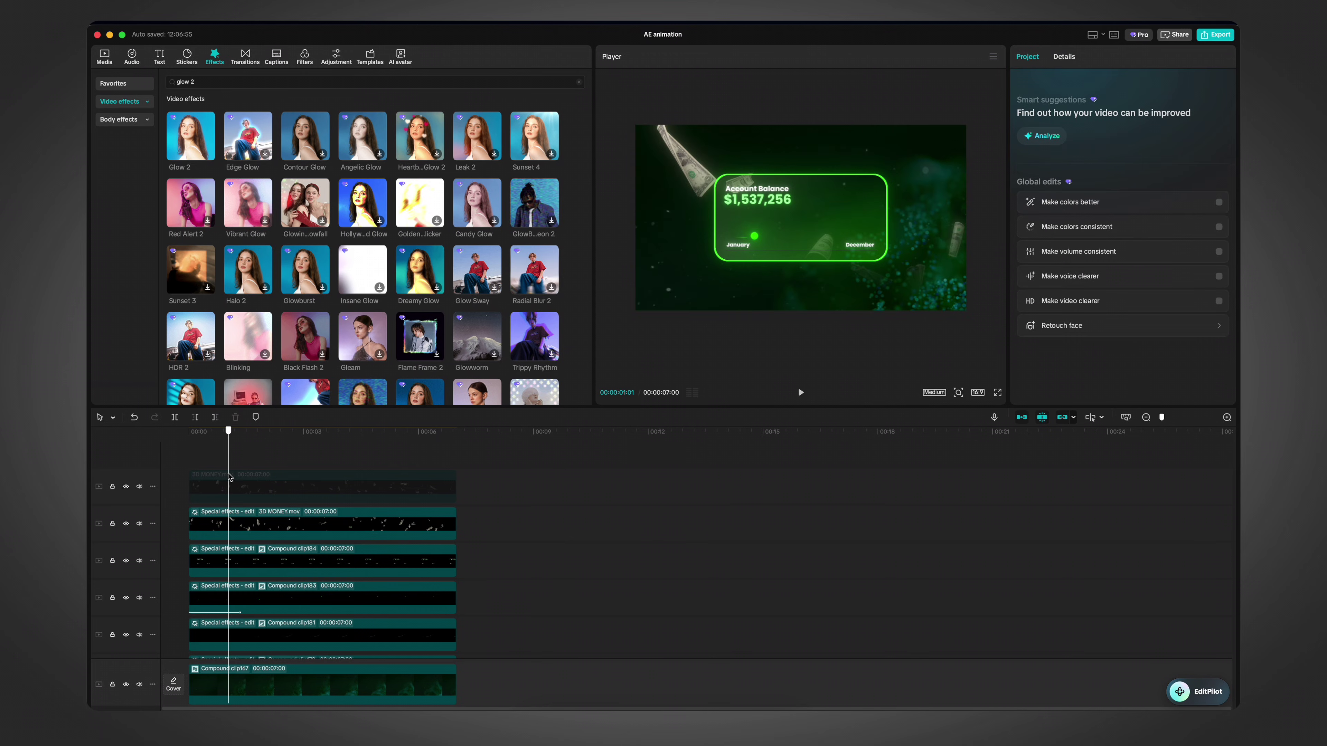
pyautogui.click(260, 494)
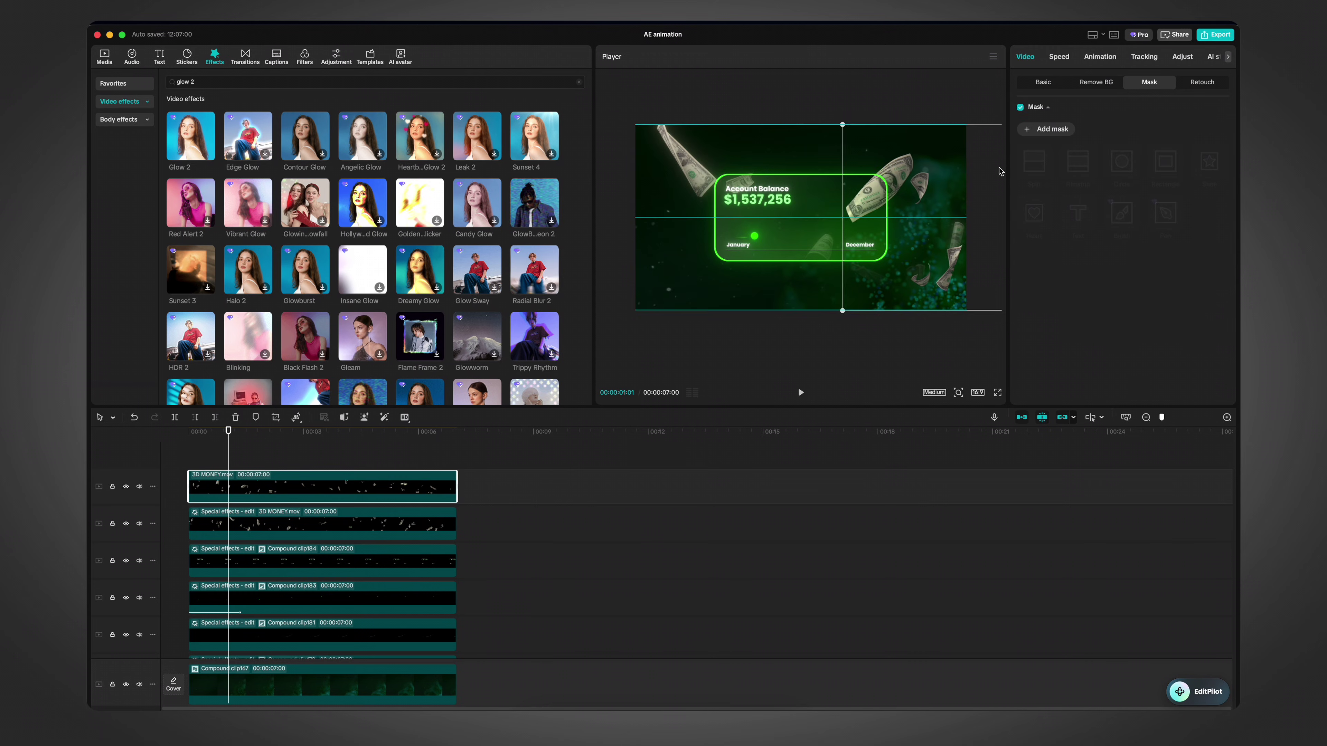
pyautogui.moveTo(999, 171); pyautogui.dragTo(1019, 170)
pyautogui.moveTo(930, 175); pyautogui.dragTo(901, 177)
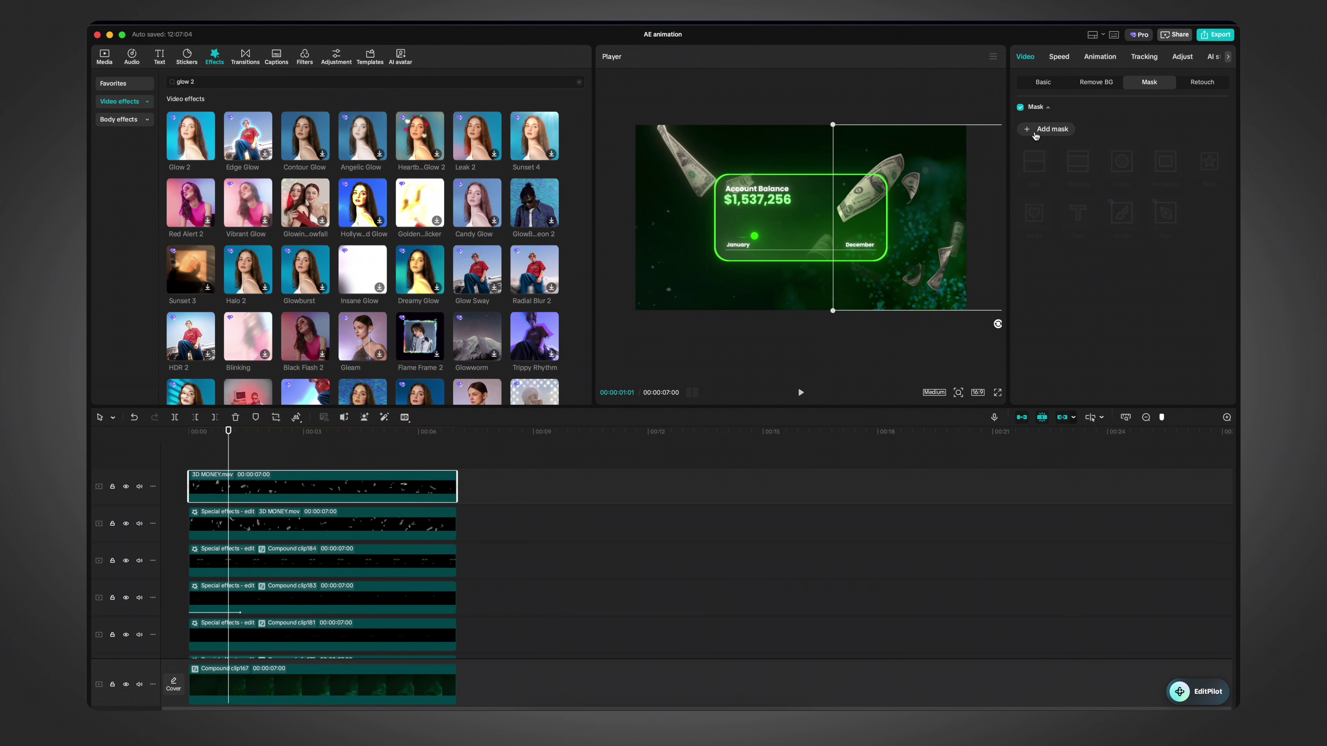
# Step: Add a Circle mask with feather 78 to the top 3D MONEY.mov clip, place it at about X -1714, Y 87, and preview the result
pyautogui.click(1035, 133)
pyautogui.click(1036, 166)
pyautogui.click(1128, 164)
pyautogui.moveTo(970, 210); pyautogui.dragTo(898, 201)
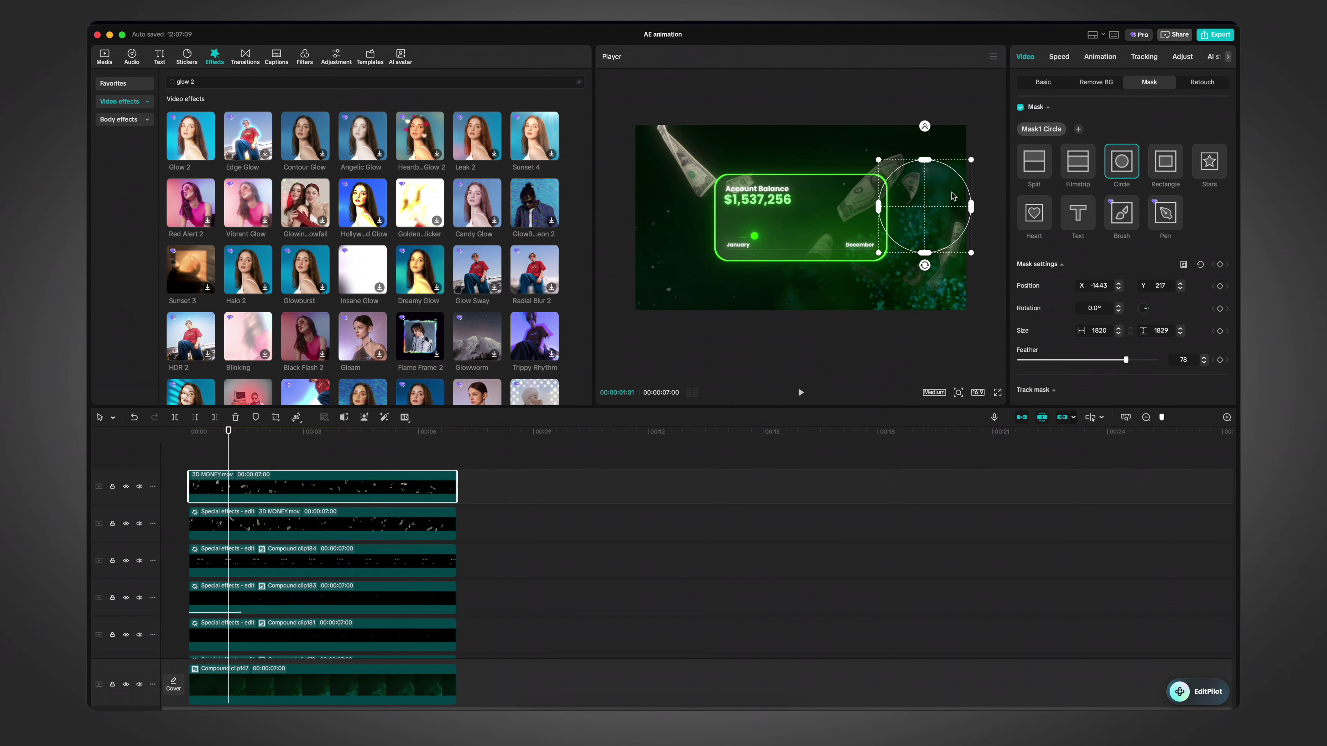
pyautogui.moveTo(953, 197); pyautogui.dragTo(912, 175)
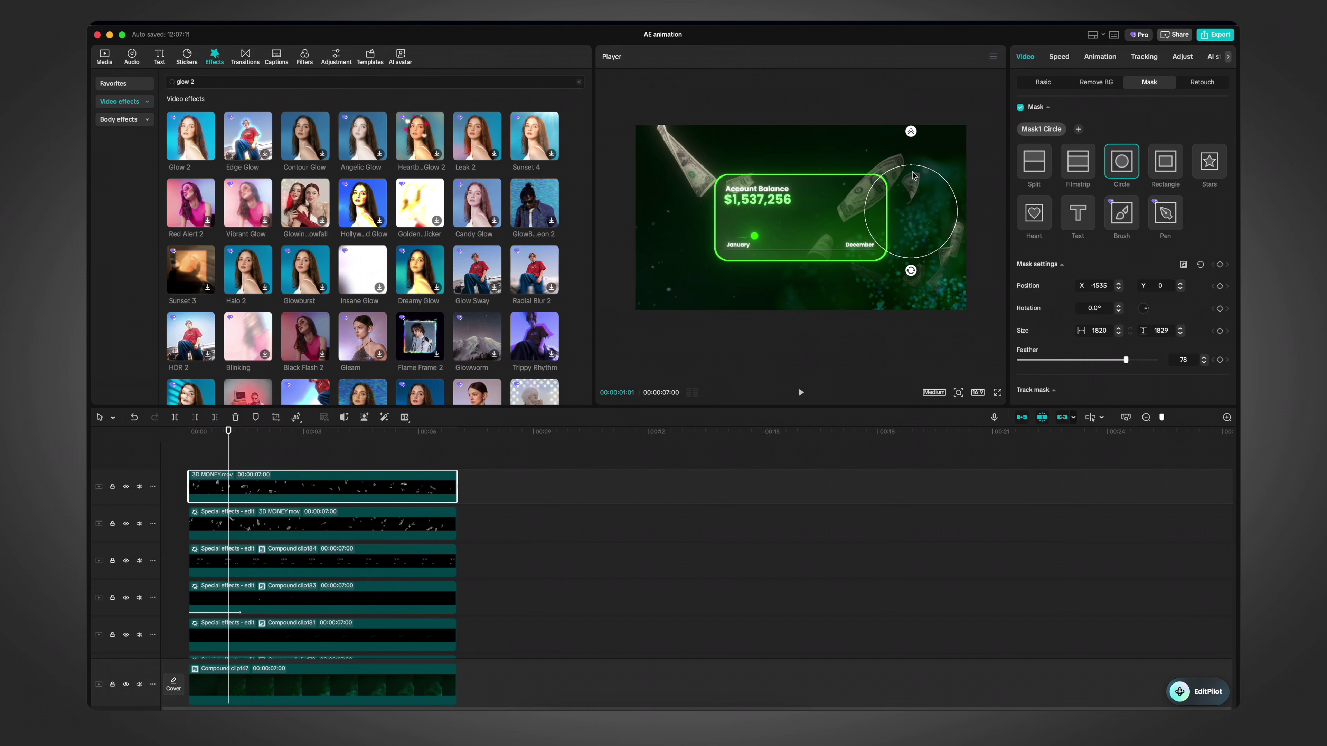
pyautogui.click(800, 392)
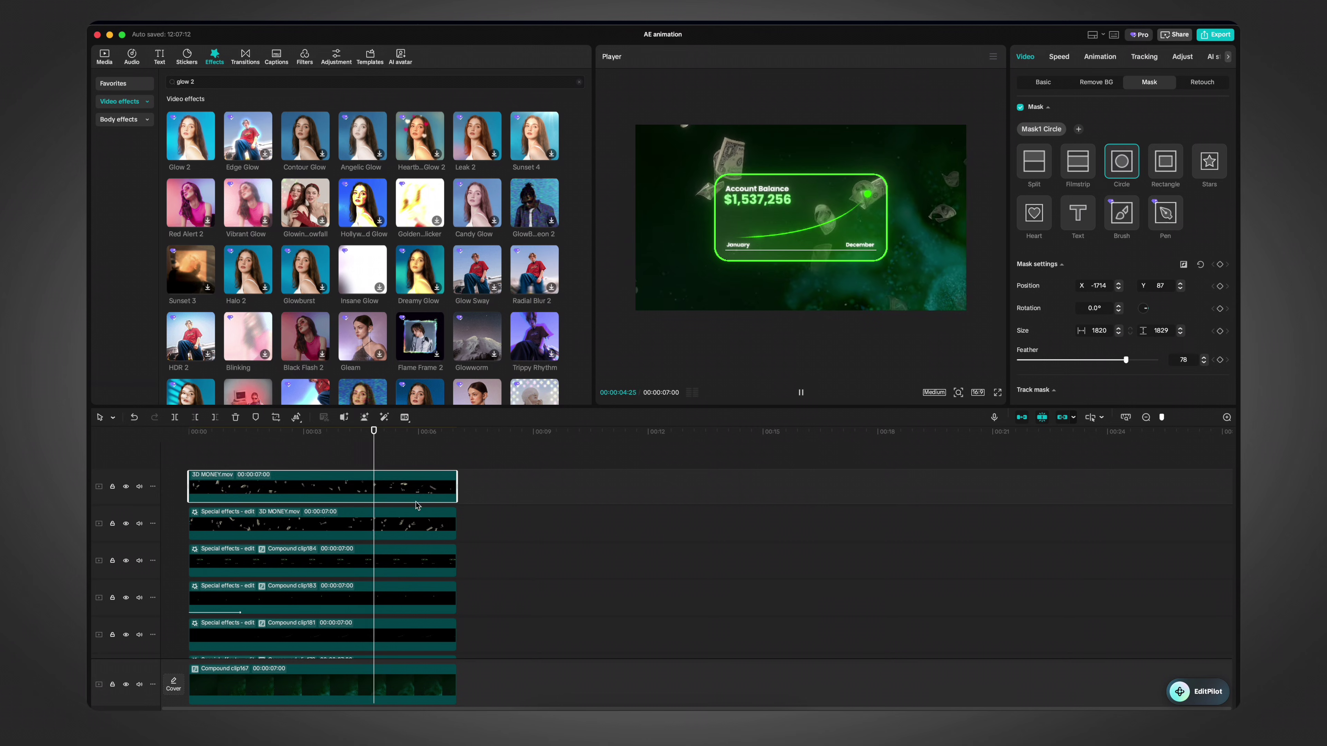
pyautogui.press('v')
pyautogui.press('v')
pyautogui.click(176, 465)
pyautogui.press('space')
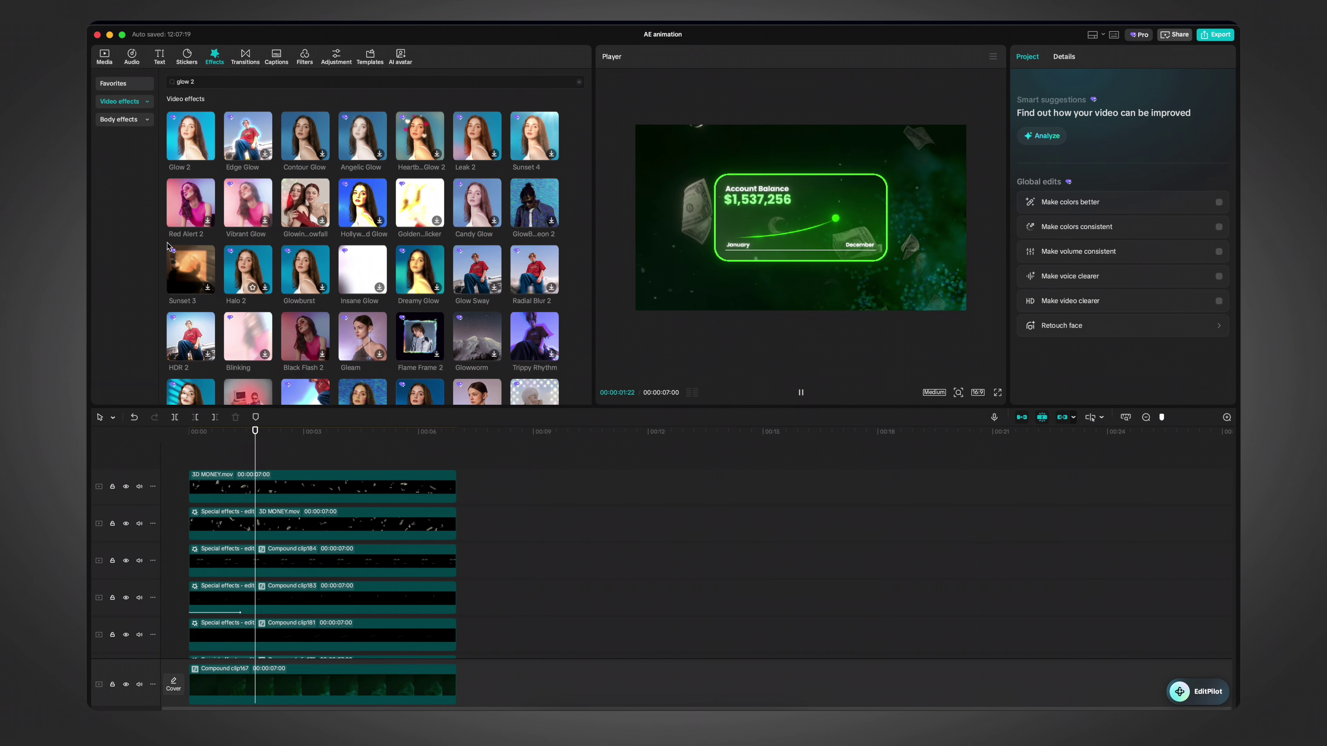
# Step: Apply the favorite Blur effect to the top 3D MONEY.mov clip, set its blur to 0, and play back the animation
pyautogui.doubleClick(250, 80)
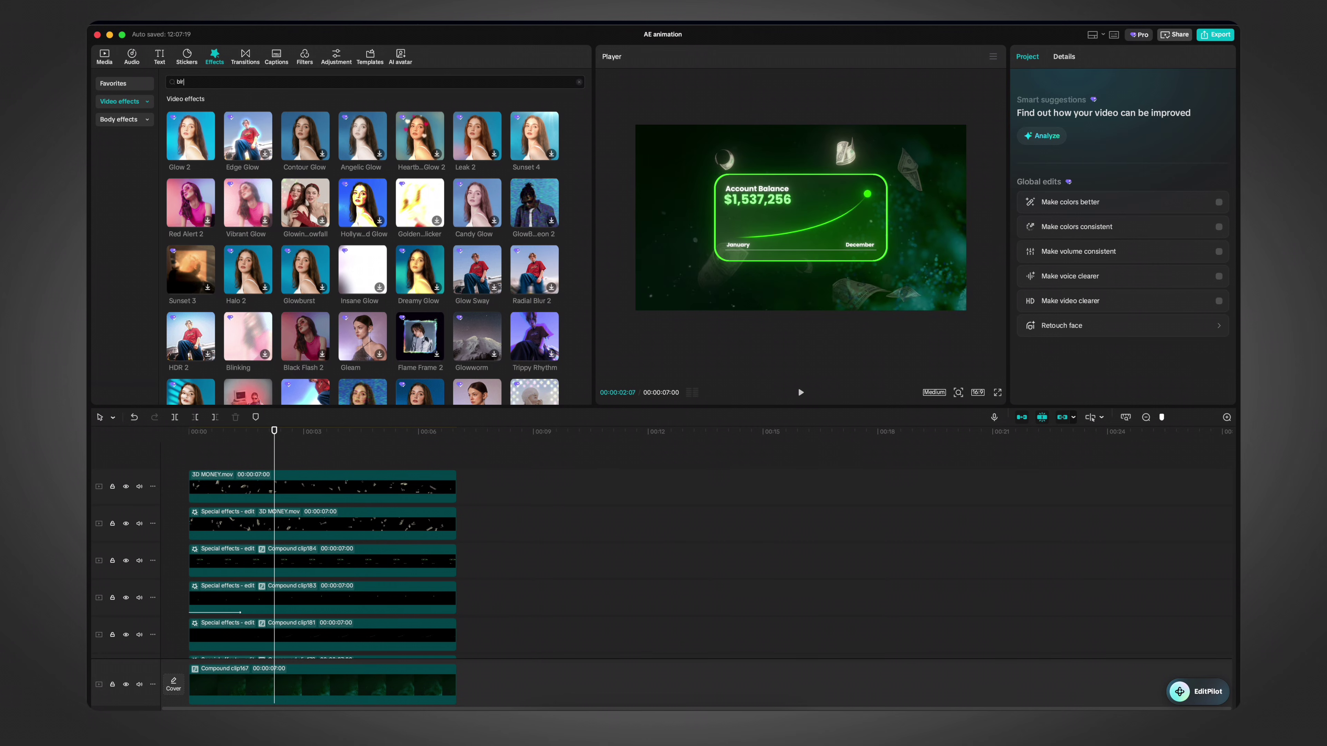
pyautogui.click(108, 88)
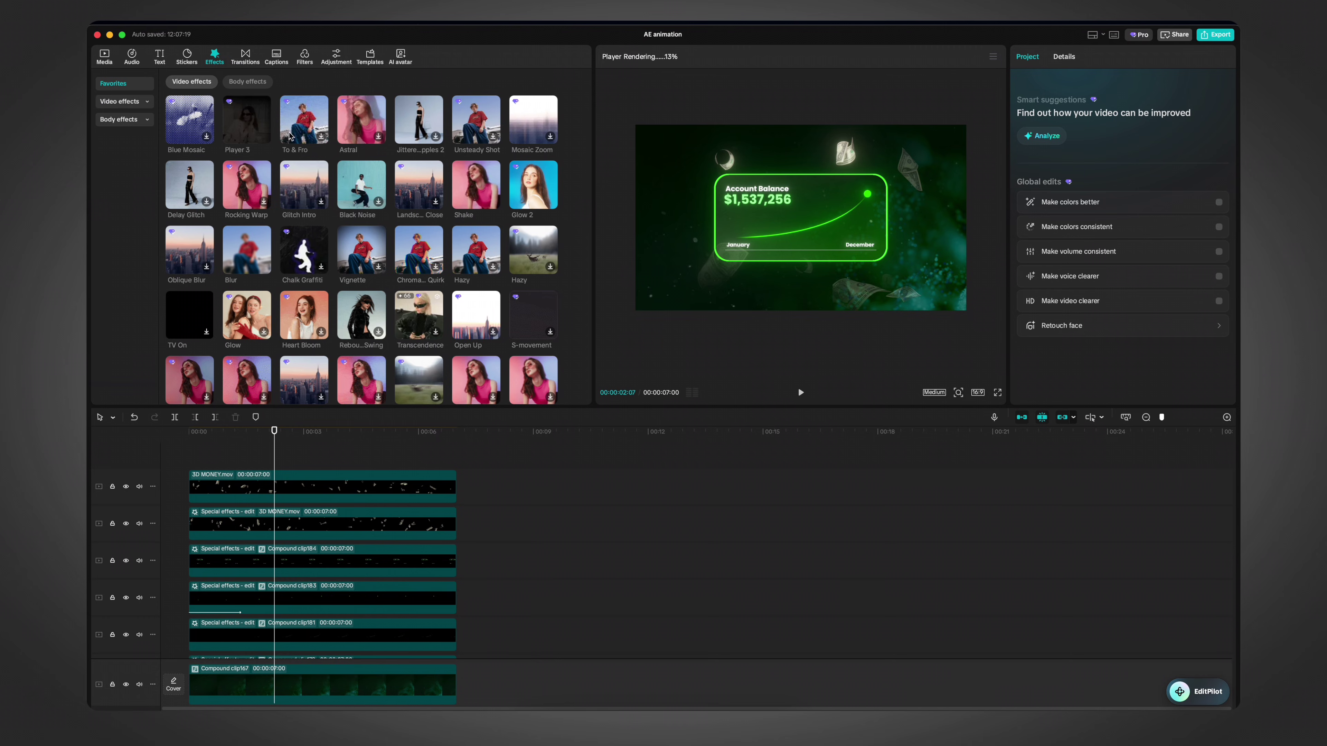
pyautogui.scroll(-3, 288, 315)
pyautogui.scroll(1, 288, 315)
pyautogui.moveTo(241, 256); pyautogui.dragTo(295, 489)
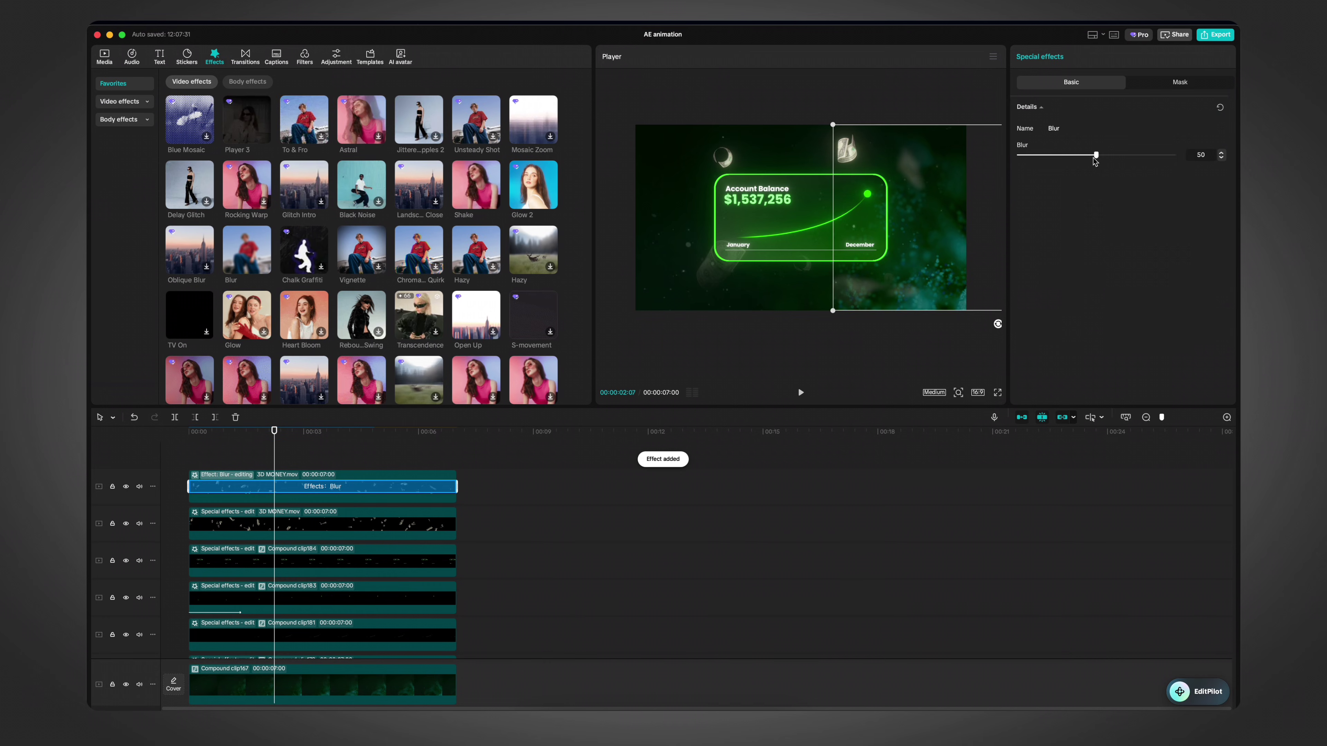
pyautogui.moveTo(1039, 155); pyautogui.dragTo(1173, 155)
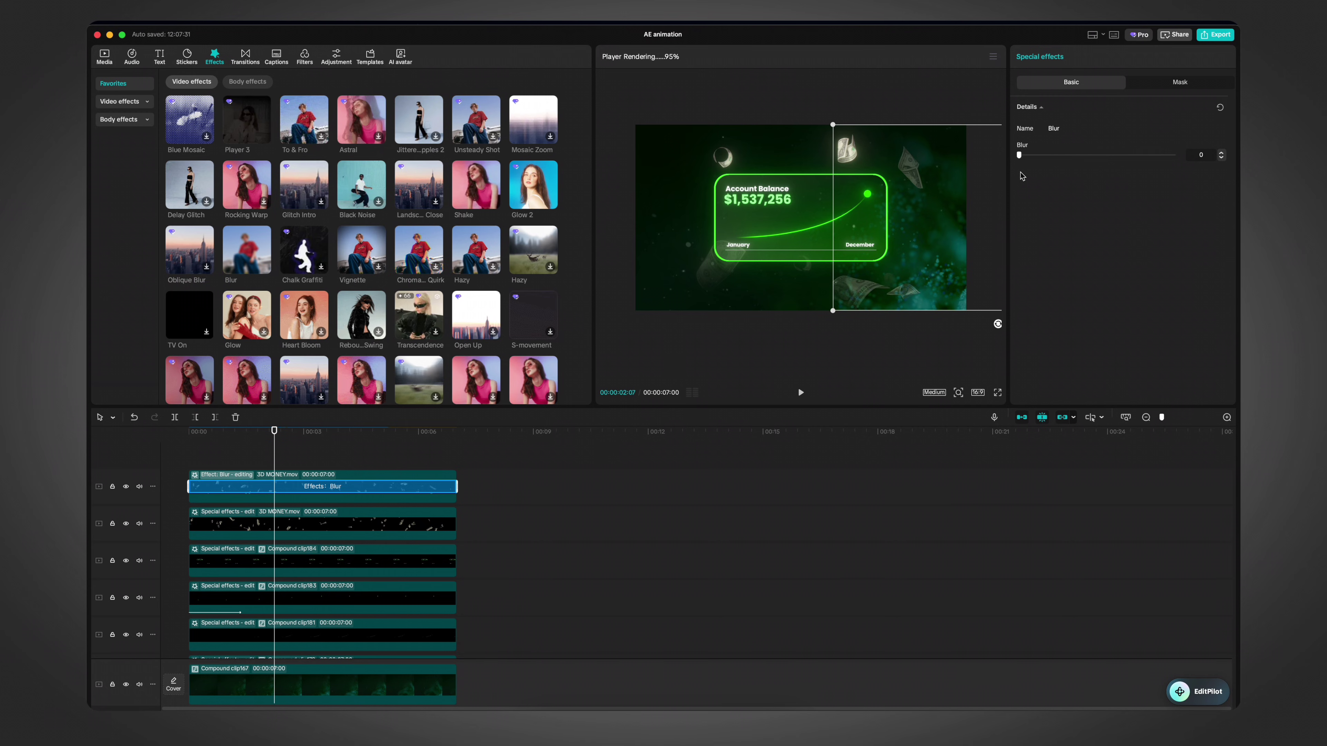
pyautogui.click(313, 452)
pyautogui.press('space')
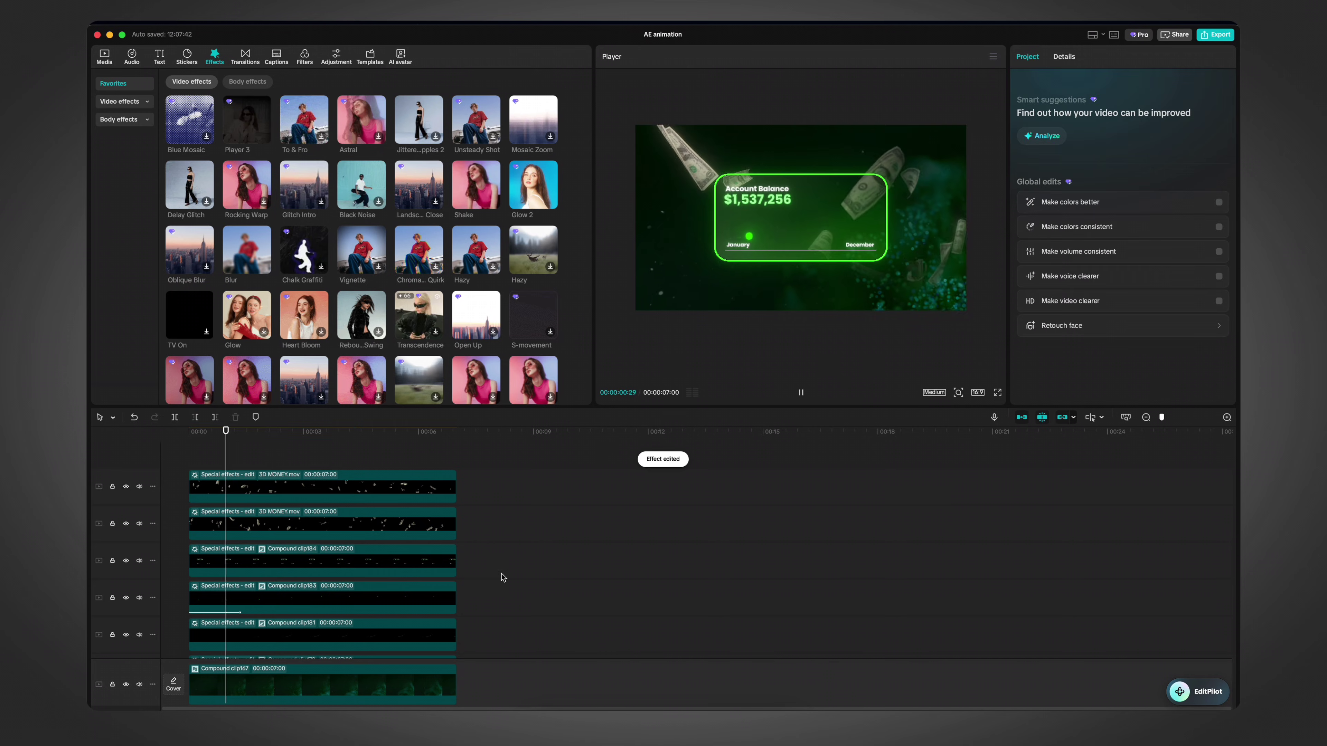
pyautogui.scroll(-1, 485, 555)
pyautogui.press('space')
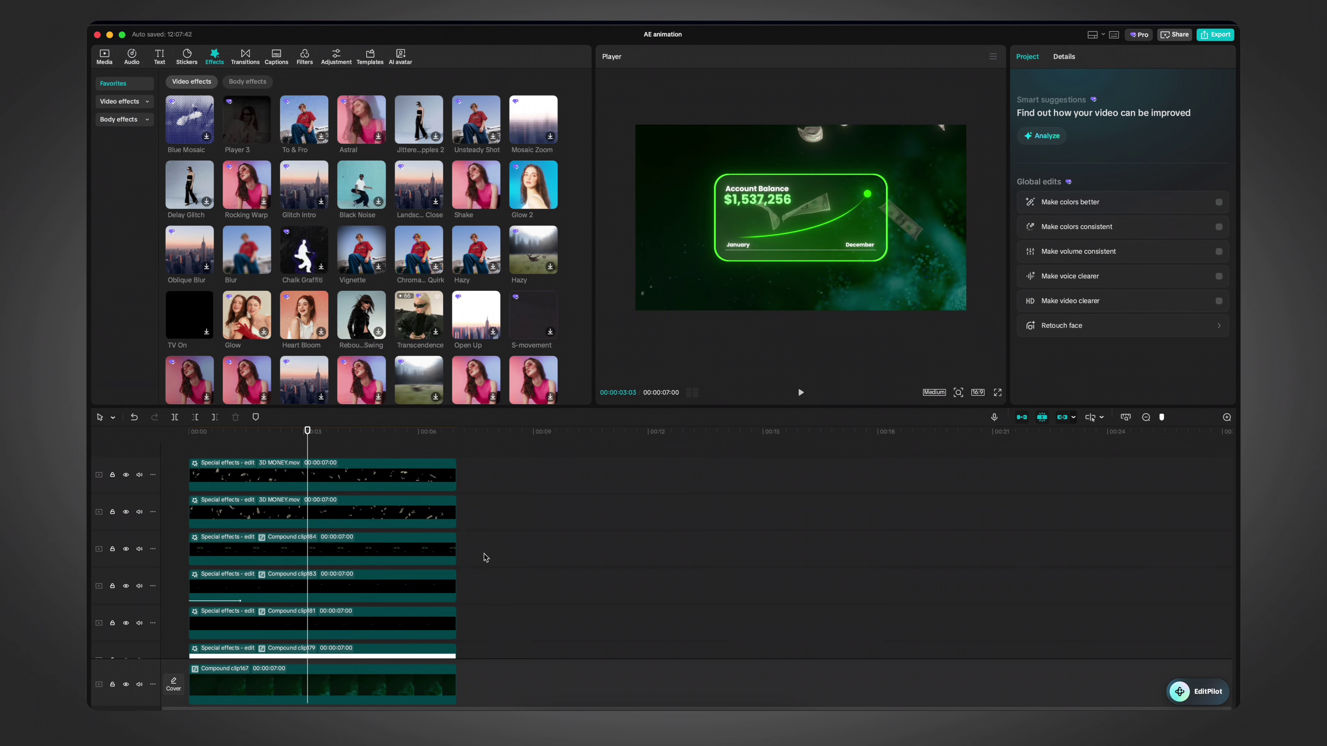
# Step: Combine all account card layers, from the text and curve clips down to the green card clips, into one compound clip
pyautogui.moveTo(485, 554); pyautogui.dragTo(404, 618)
pyautogui.scroll(-2, 425, 559)
pyautogui.scroll(1, 425, 559)
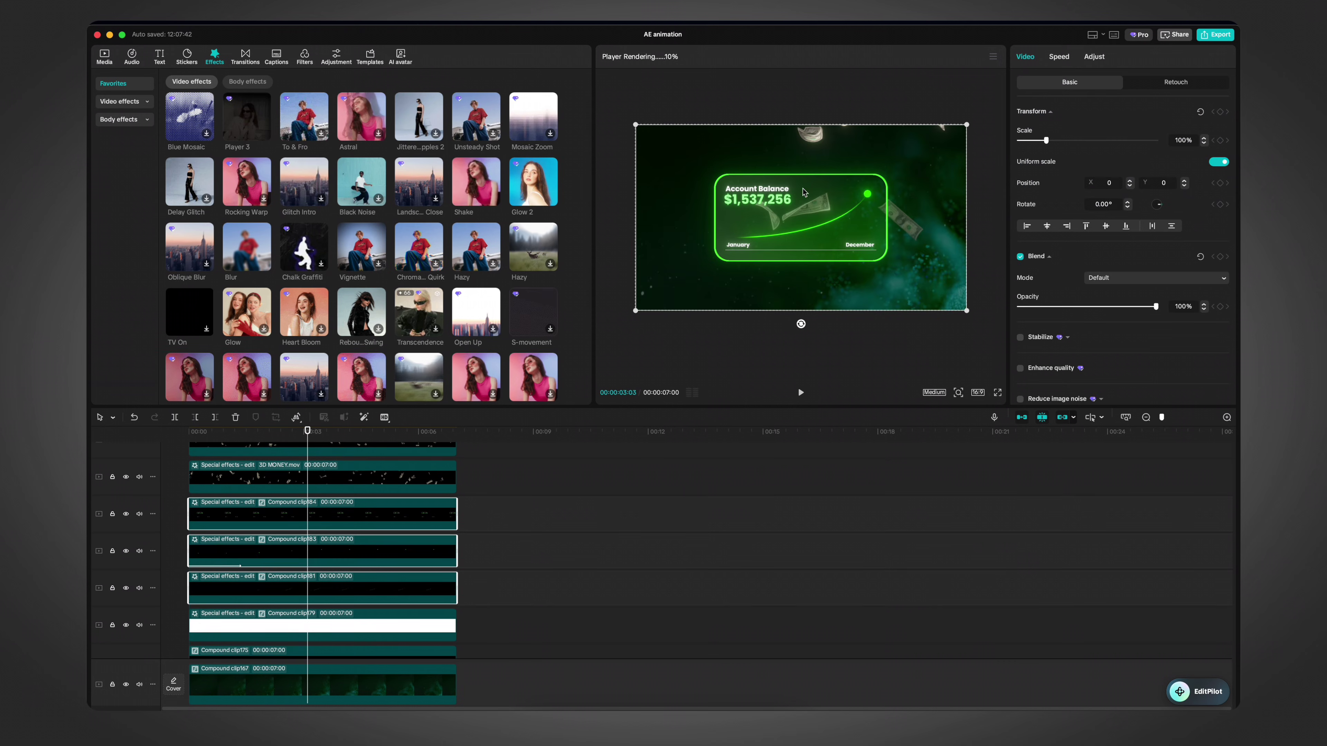
pyautogui.scroll(2, 392, 533)
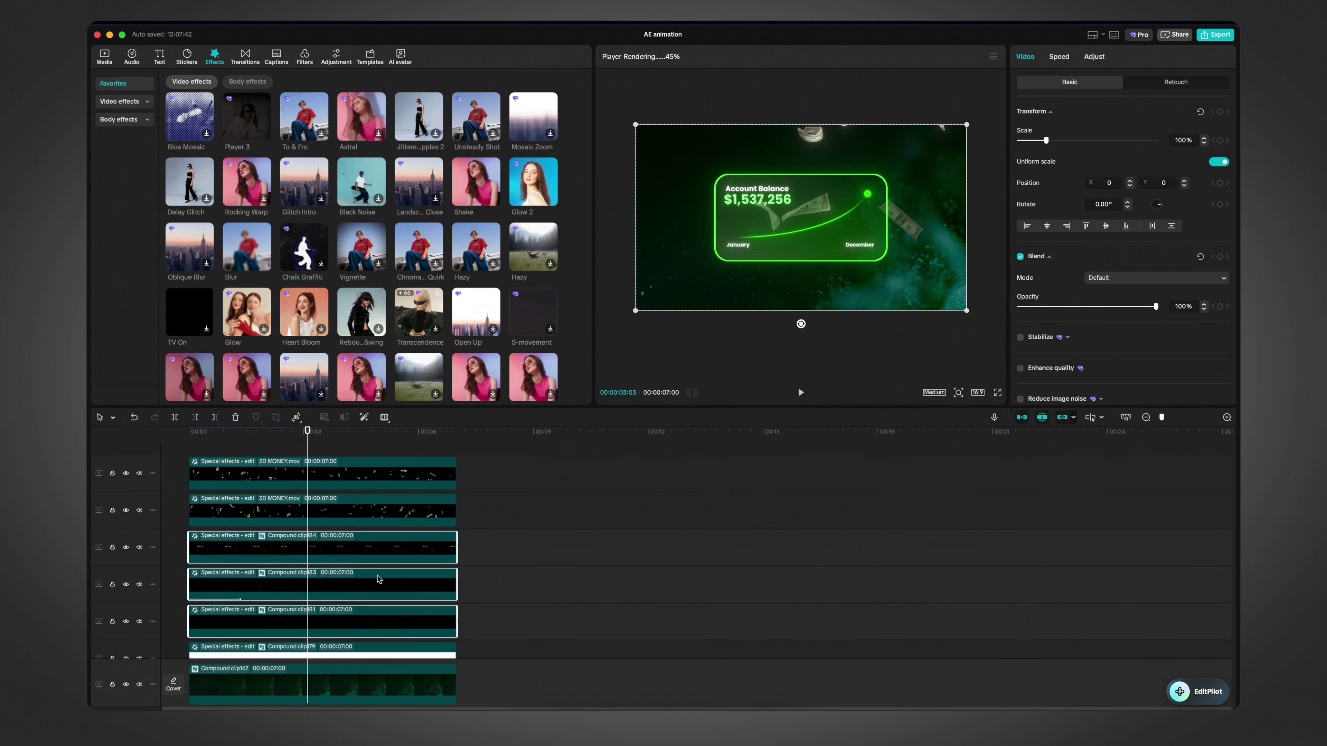
pyautogui.scroll(-7, 313, 523)
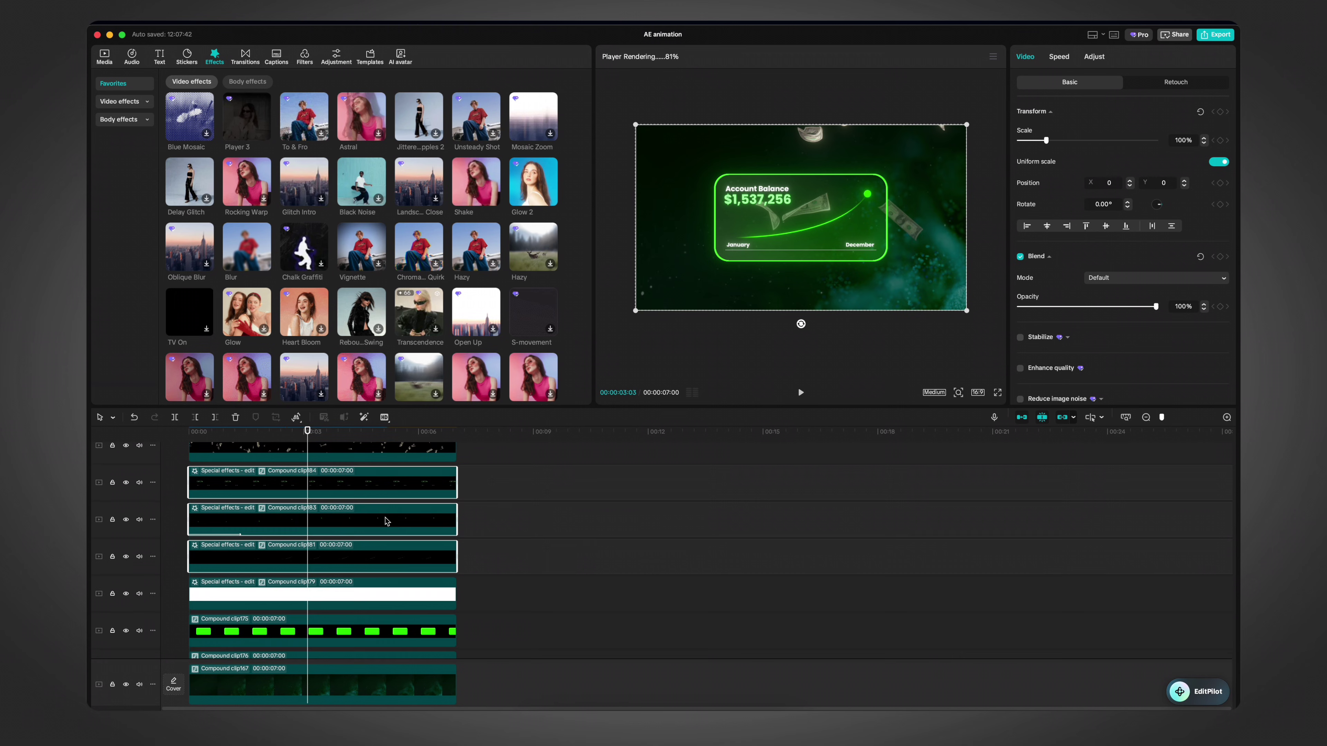
pyautogui.keyDown('super'); pyautogui.click(397, 560); pyautogui.keyUp('super')
pyautogui.keyDown('super'); pyautogui.click(401, 583); pyautogui.keyUp('super')
pyautogui.scroll(-3, 418, 592)
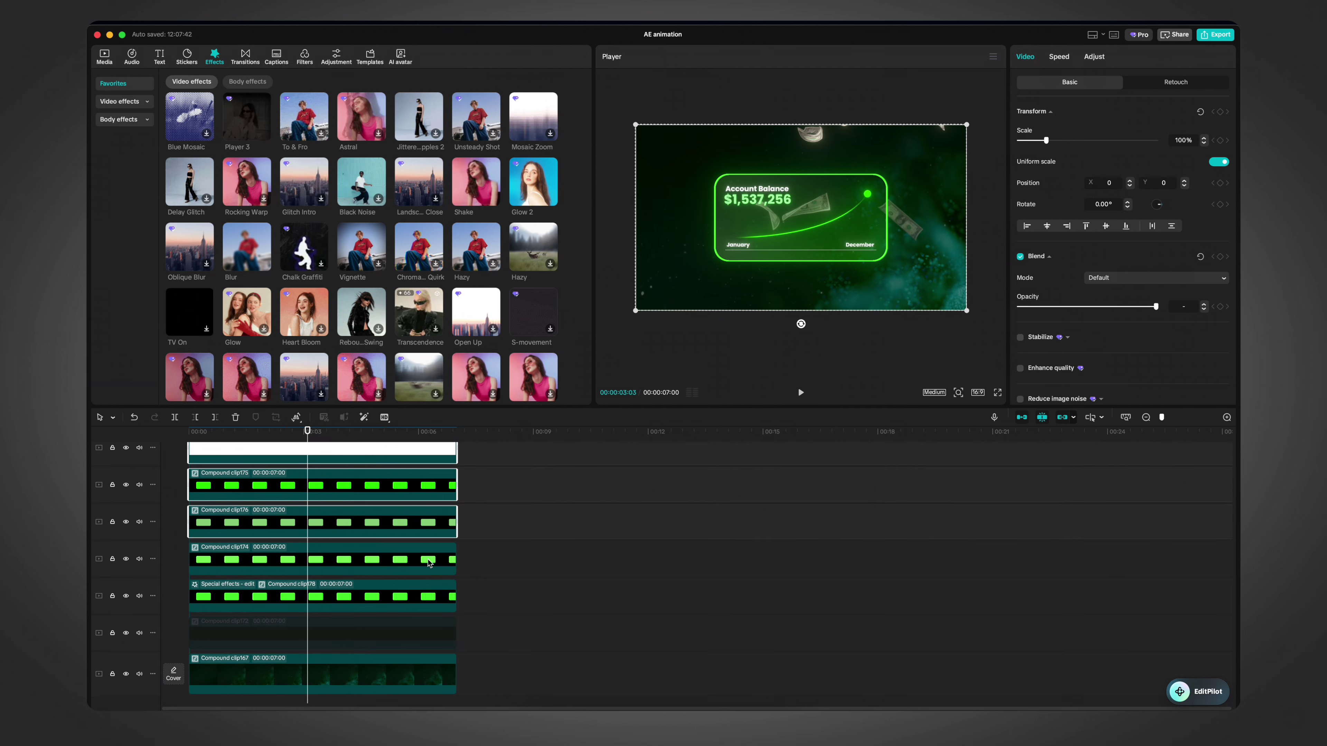
pyautogui.keyDown('shift'); pyautogui.click(429, 562); pyautogui.keyUp('shift')
pyautogui.keyDown('shift'); pyautogui.click(419, 606); pyautogui.keyUp('shift')
pyautogui.scroll(-1, 419, 609)
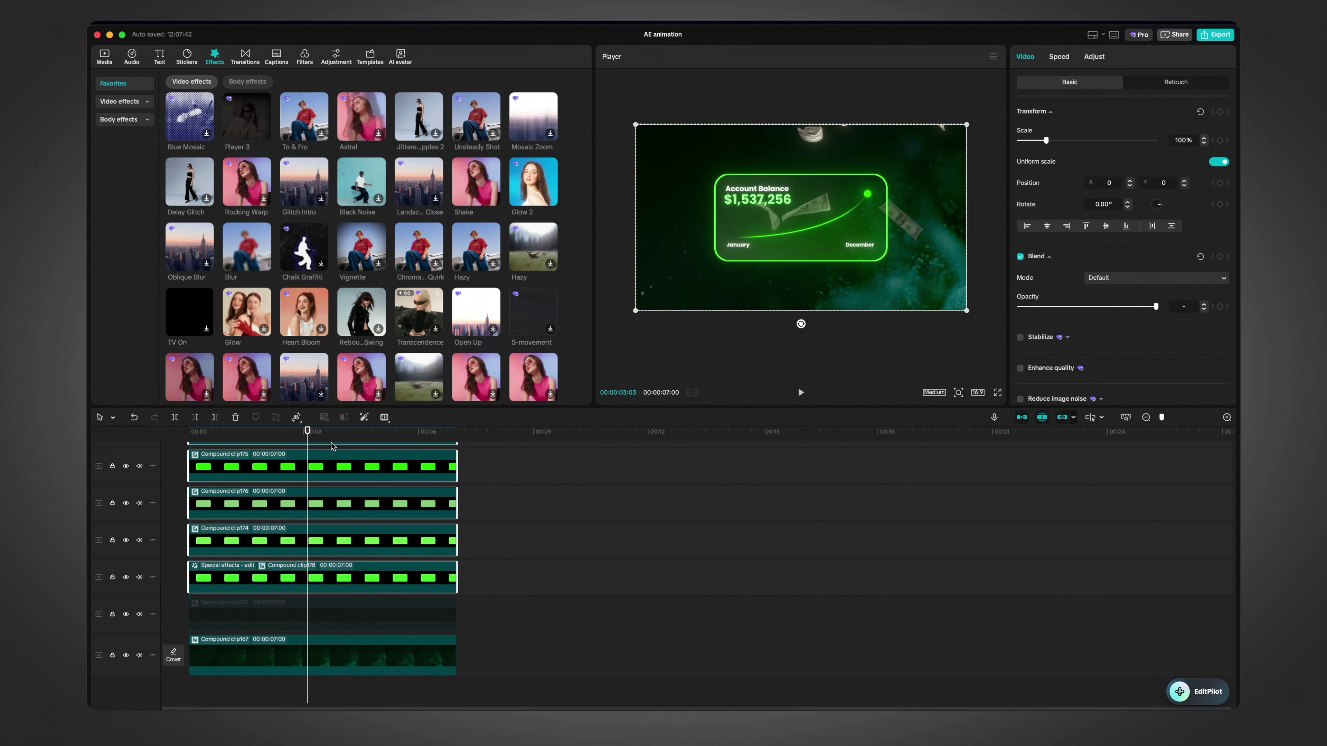
pyautogui.hotkey('alt', 'g')
# Step: Try the Fall Right combo animation on the account card's compound clip
pyautogui.moveTo(772, 259)
pyautogui.mouseDown()
pyautogui.moveTo(835, 326)
pyautogui.moveTo(734, 265)
pyautogui.moveTo(784, 255)
pyautogui.moveTo(772, 259)
pyautogui.mouseUp()
pyautogui.click(1100, 57)
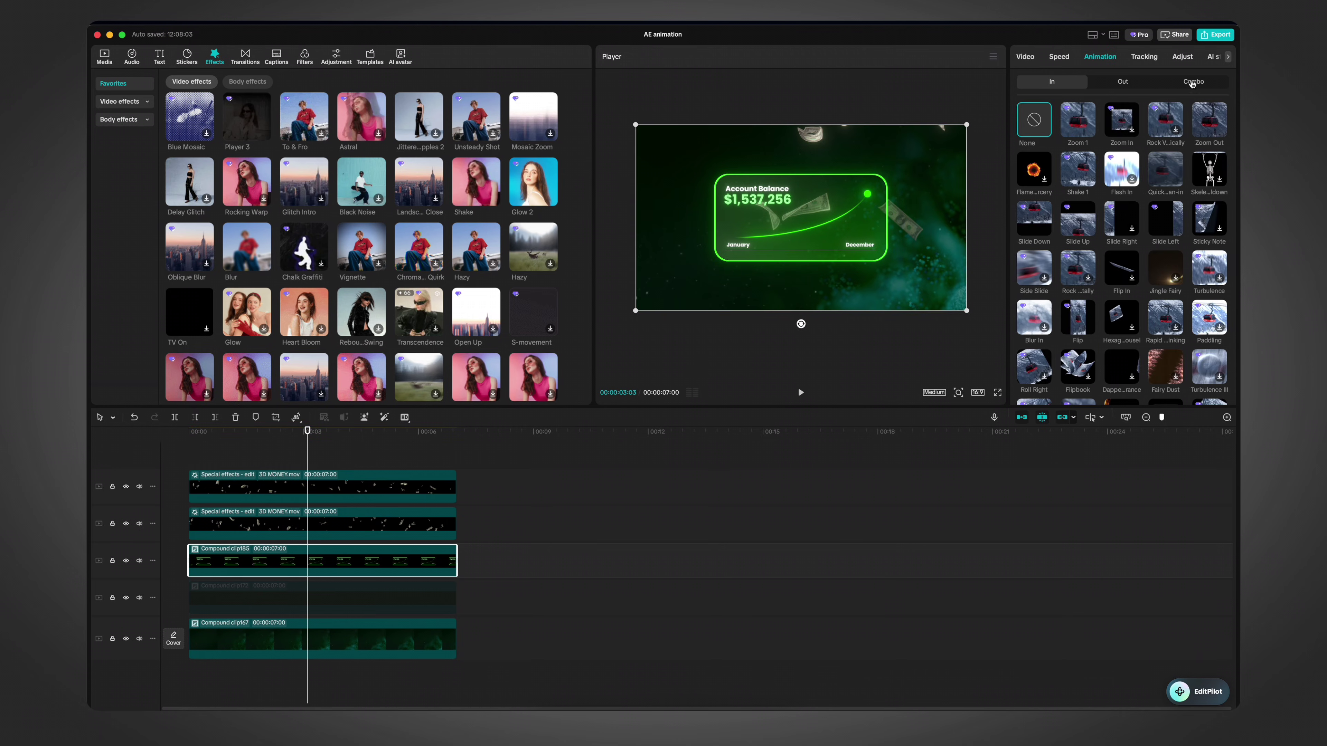
pyautogui.click(1194, 81)
pyautogui.click(1122, 119)
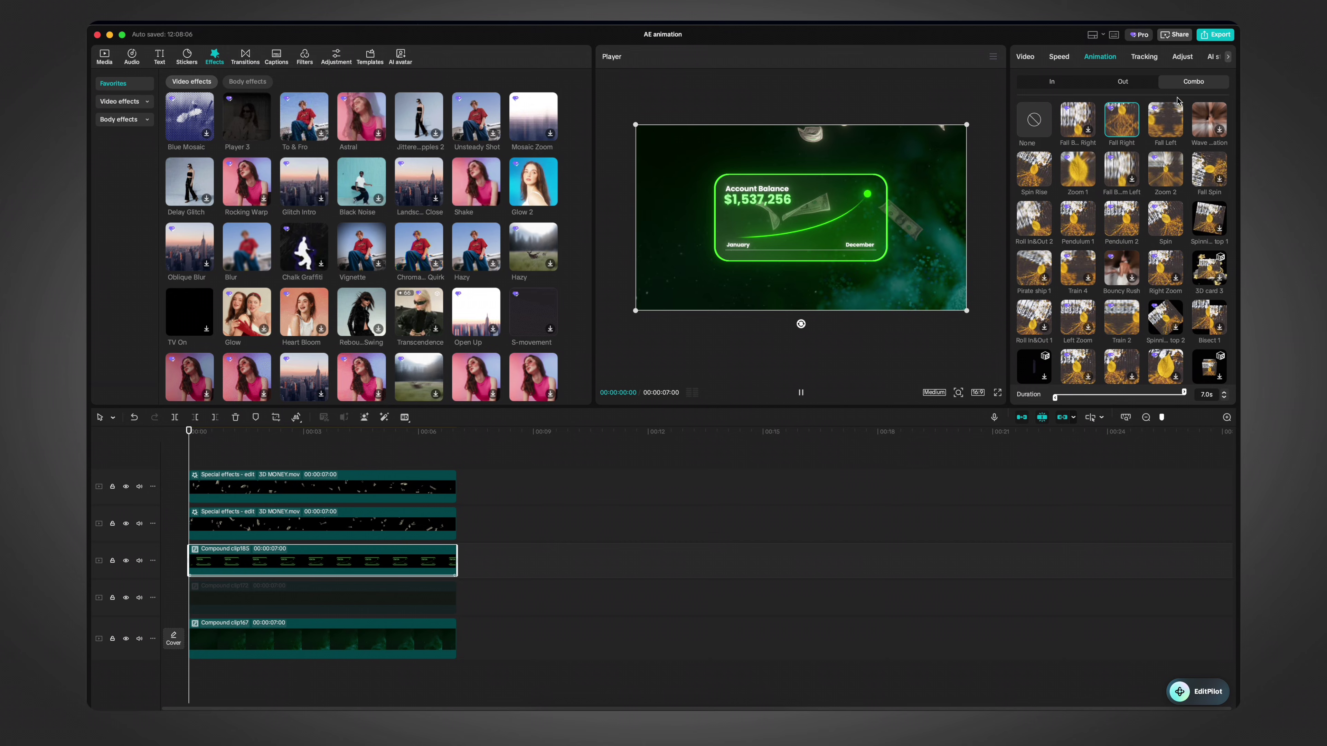
pyautogui.click(1034, 119)
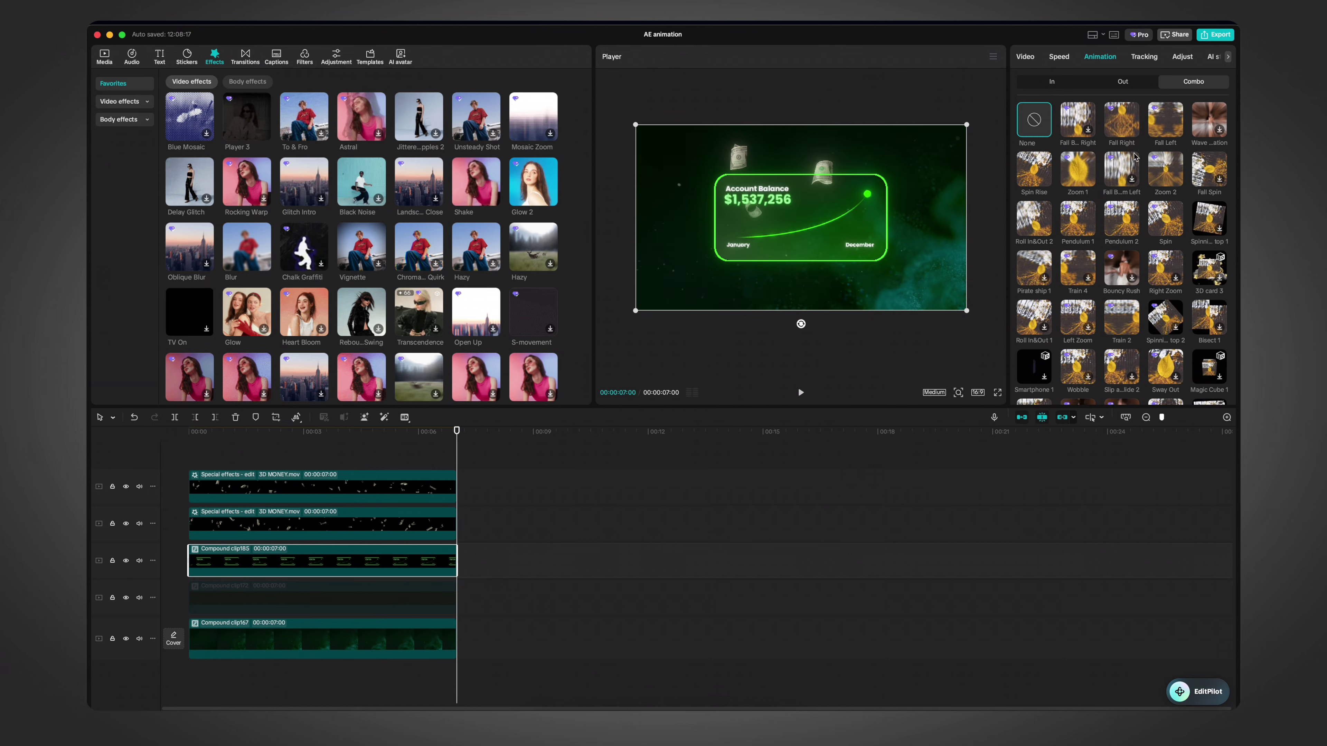
# Step: Add a Transform keyframe to the account card's compound clip at 00:00:00:28
pyautogui.click(1025, 56)
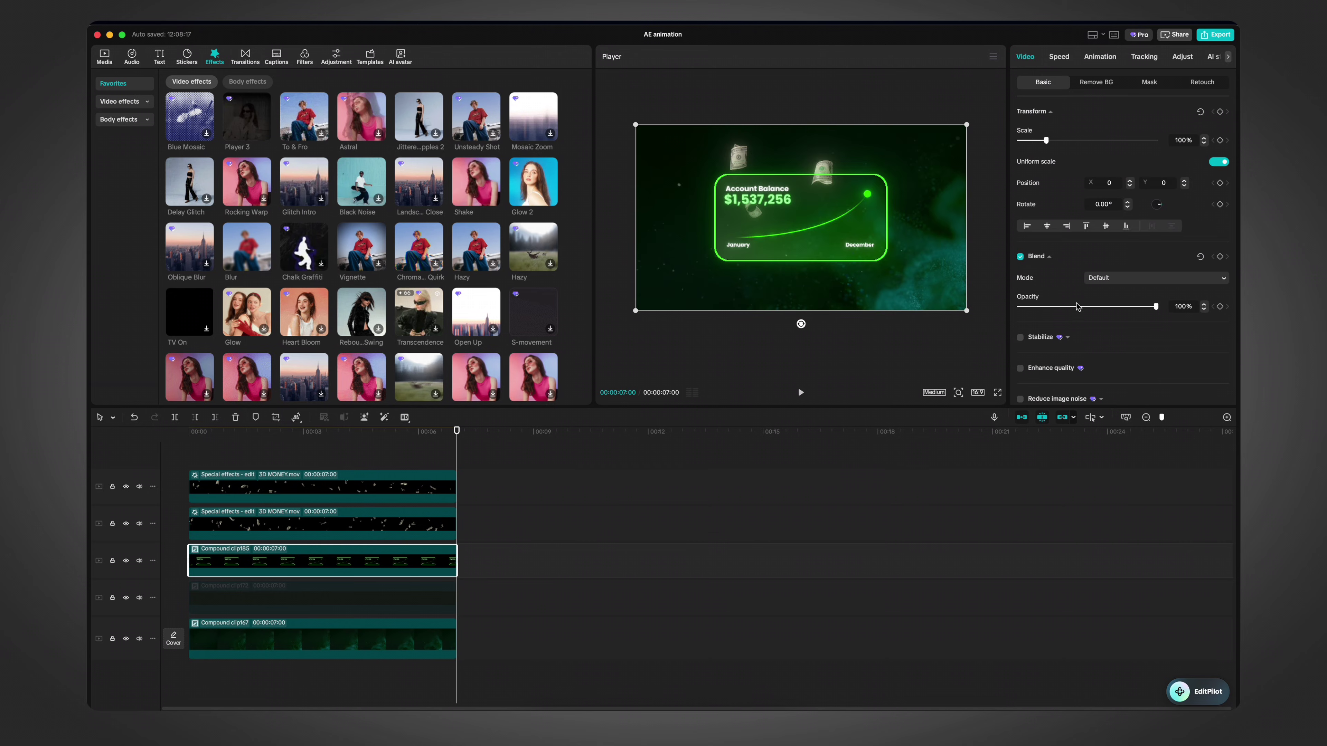
pyautogui.click(224, 434)
pyautogui.click(299, 553)
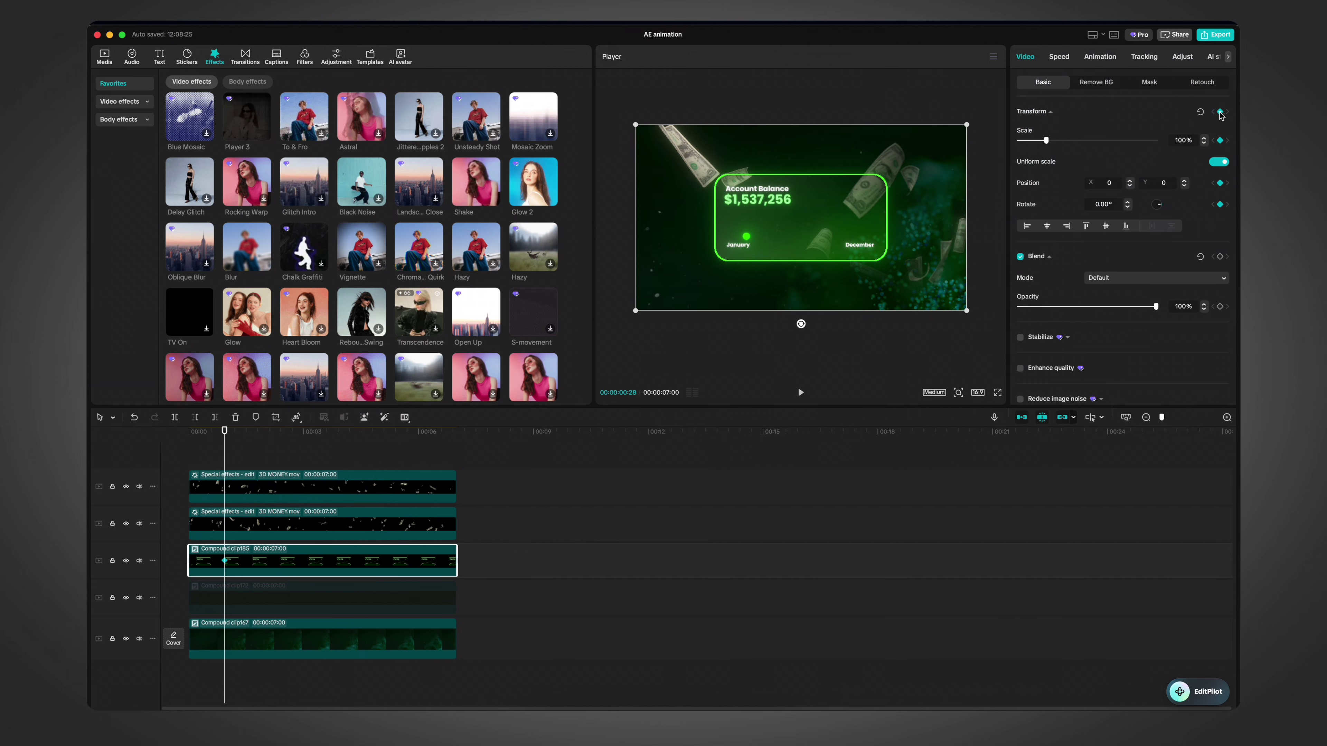
# Step: At 00:00:00:08, move the account card below the frame to about X 36, Y -2102, and preview the slide-in
pyautogui.hotkey('shift', 'Left')
pyautogui.hotkey('shift', 'Left')
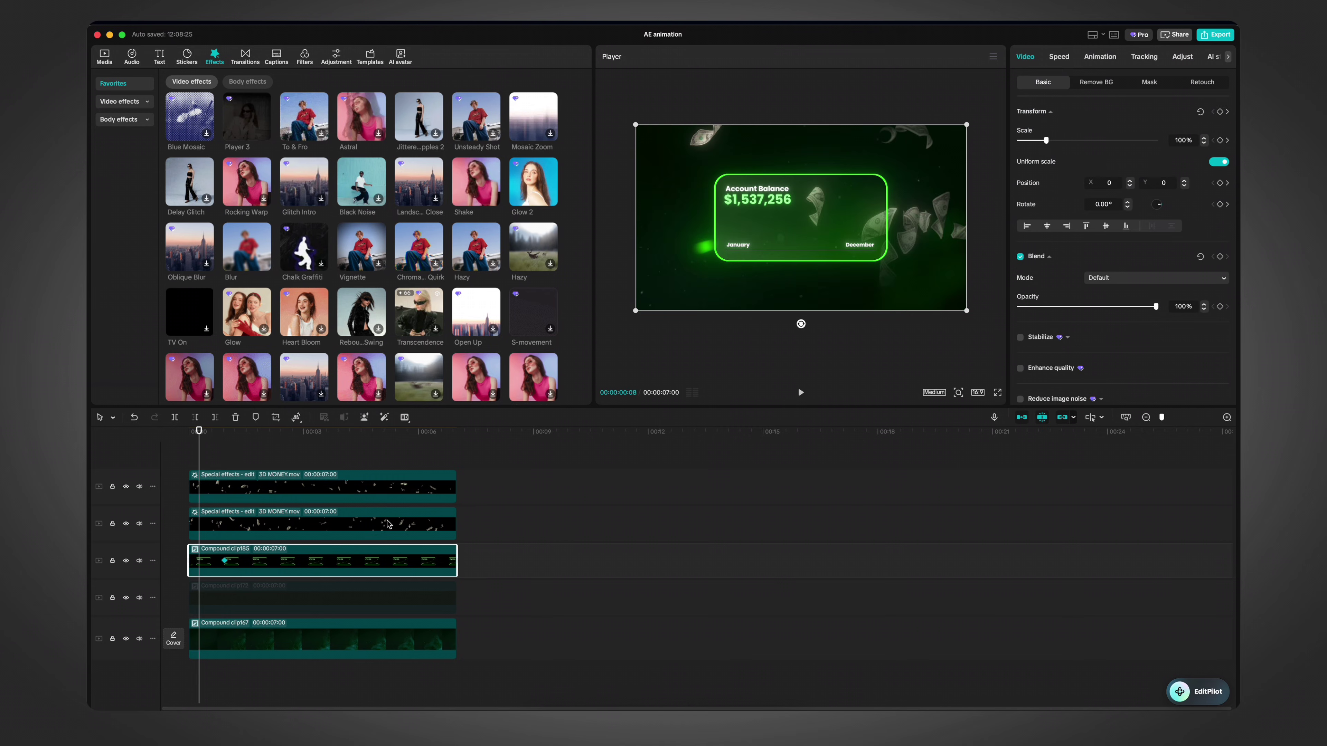
pyautogui.moveTo(832, 177); pyautogui.dragTo(834, 355)
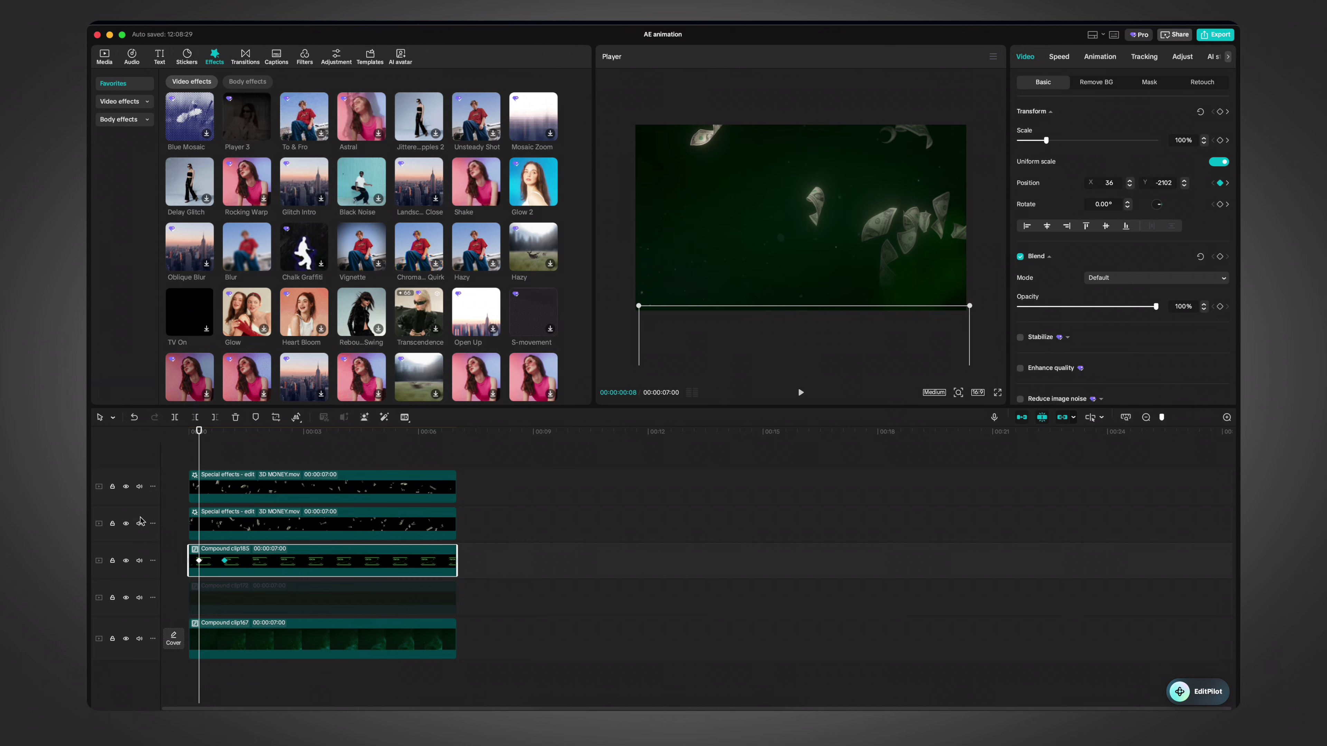
pyautogui.click(183, 452)
pyautogui.press('space')
pyautogui.press('space')
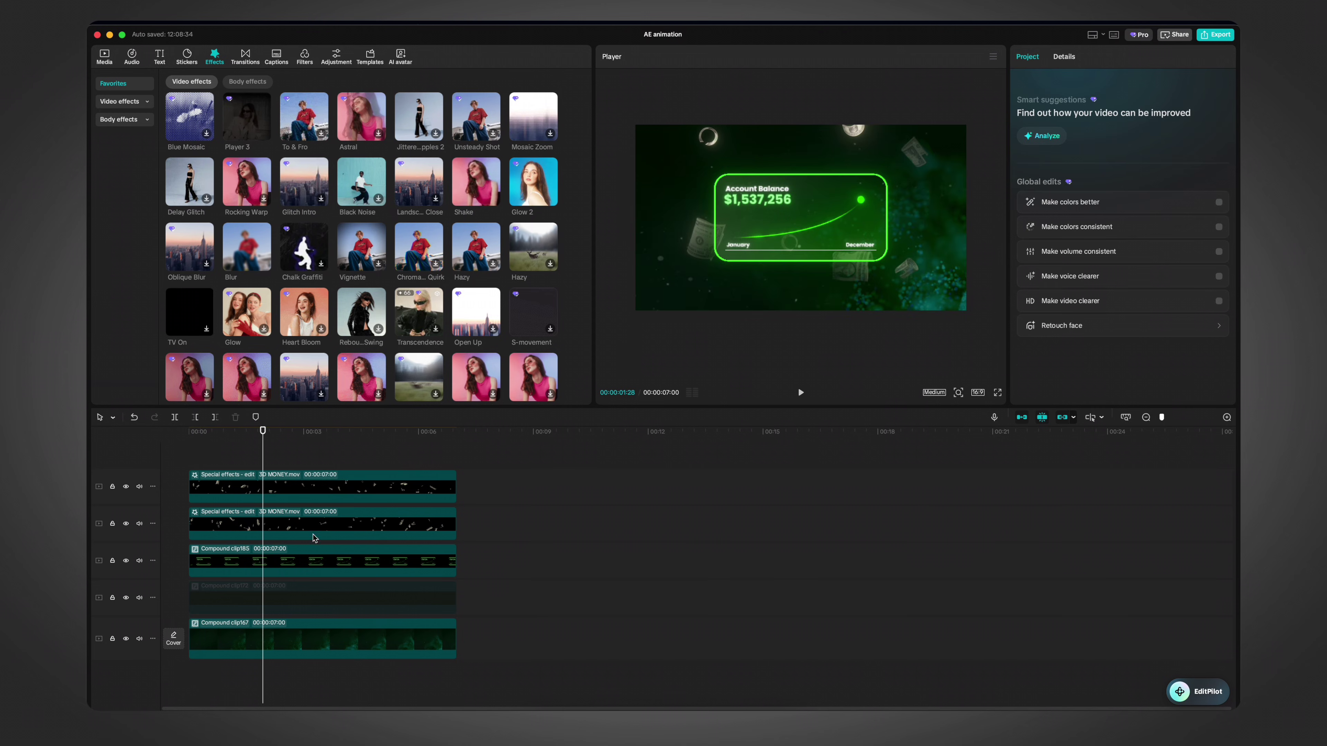
# Step: Show the variable speed animation graphs of the account card's compound clip and apply a smooth curve to its X position keyframes
pyautogui.click(306, 571)
pyautogui.rightClick(306, 572)
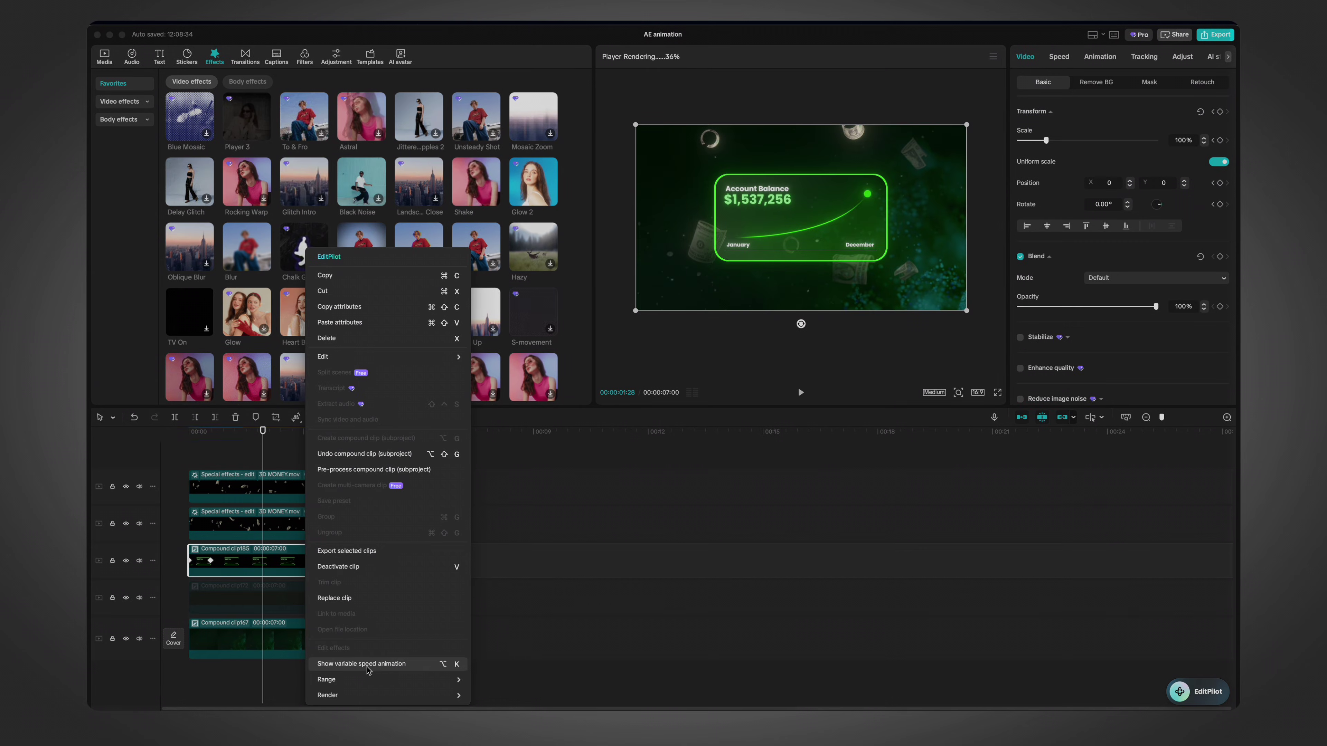
pyautogui.click(368, 665)
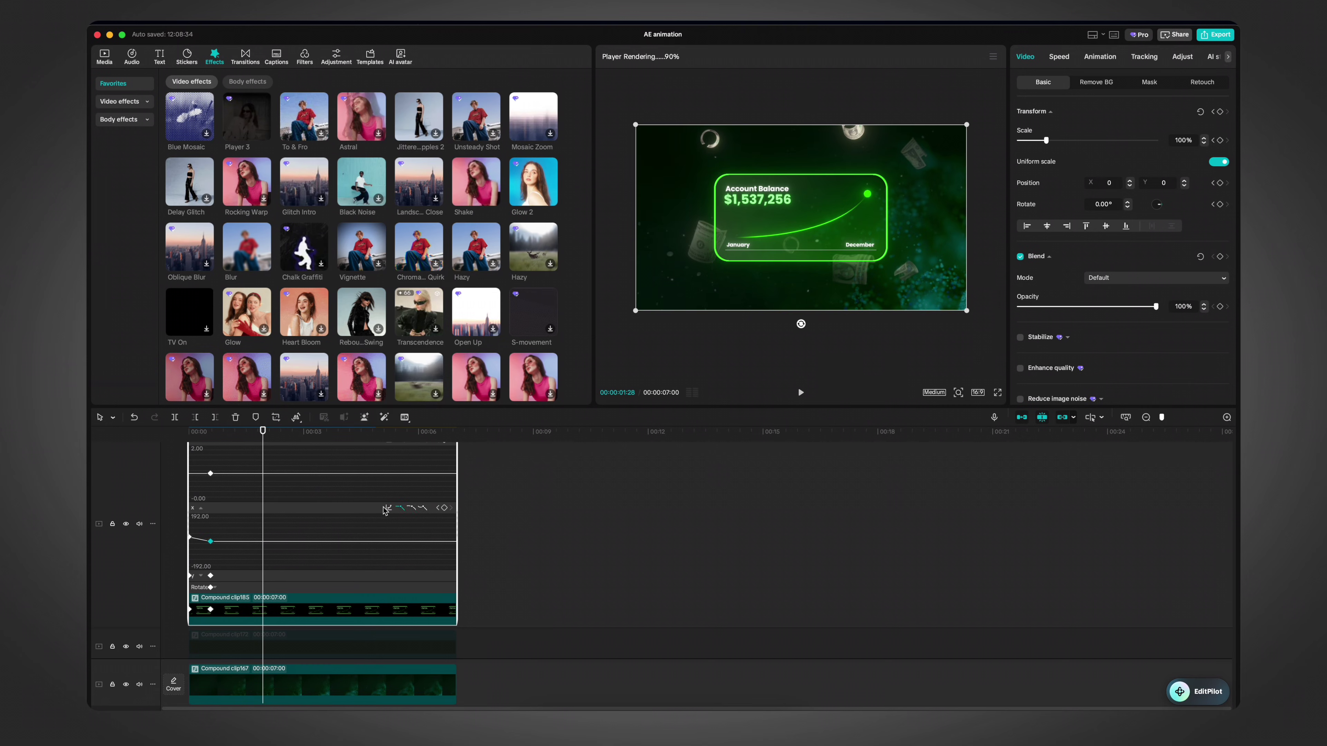
pyautogui.click(412, 509)
pyautogui.scroll(5, 192, 543)
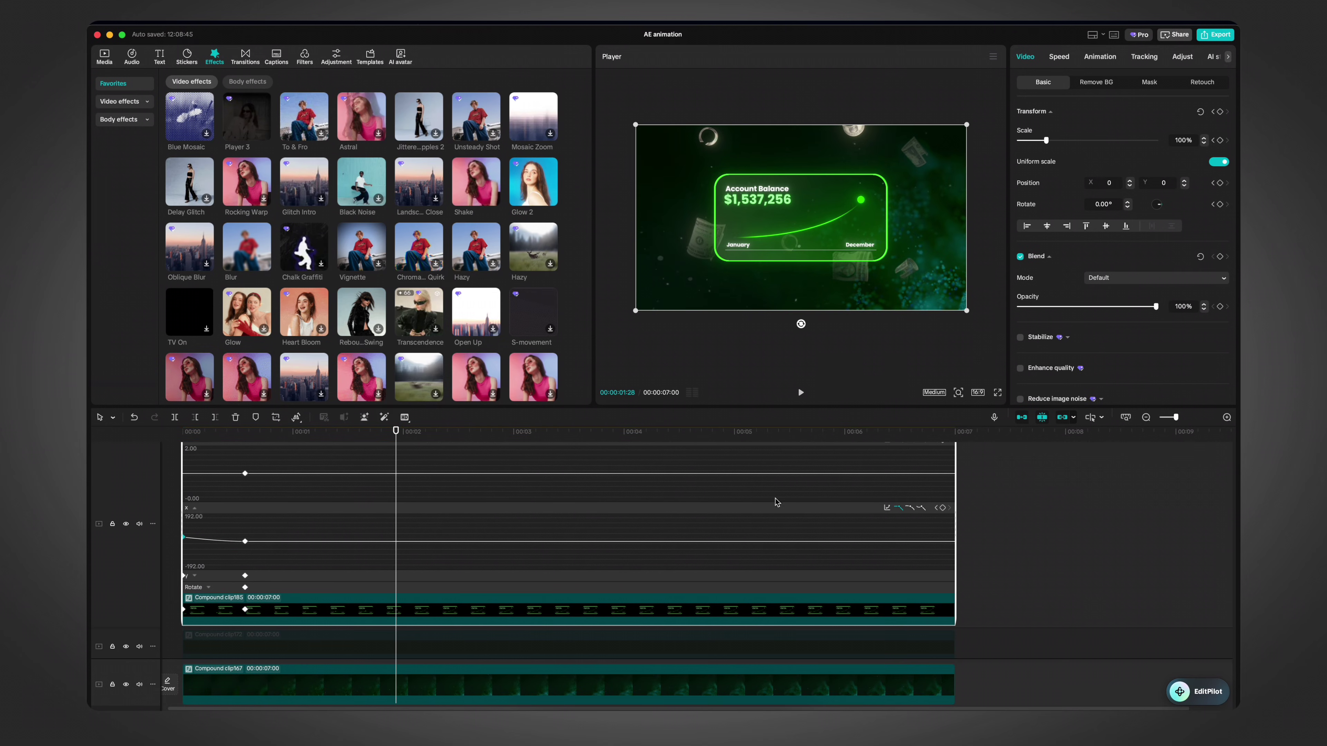
# Step: Ease the card's Y position curve, stretch the end keyframe's handle back almost to the clip start, and preview the slide-in
pyautogui.click(275, 578)
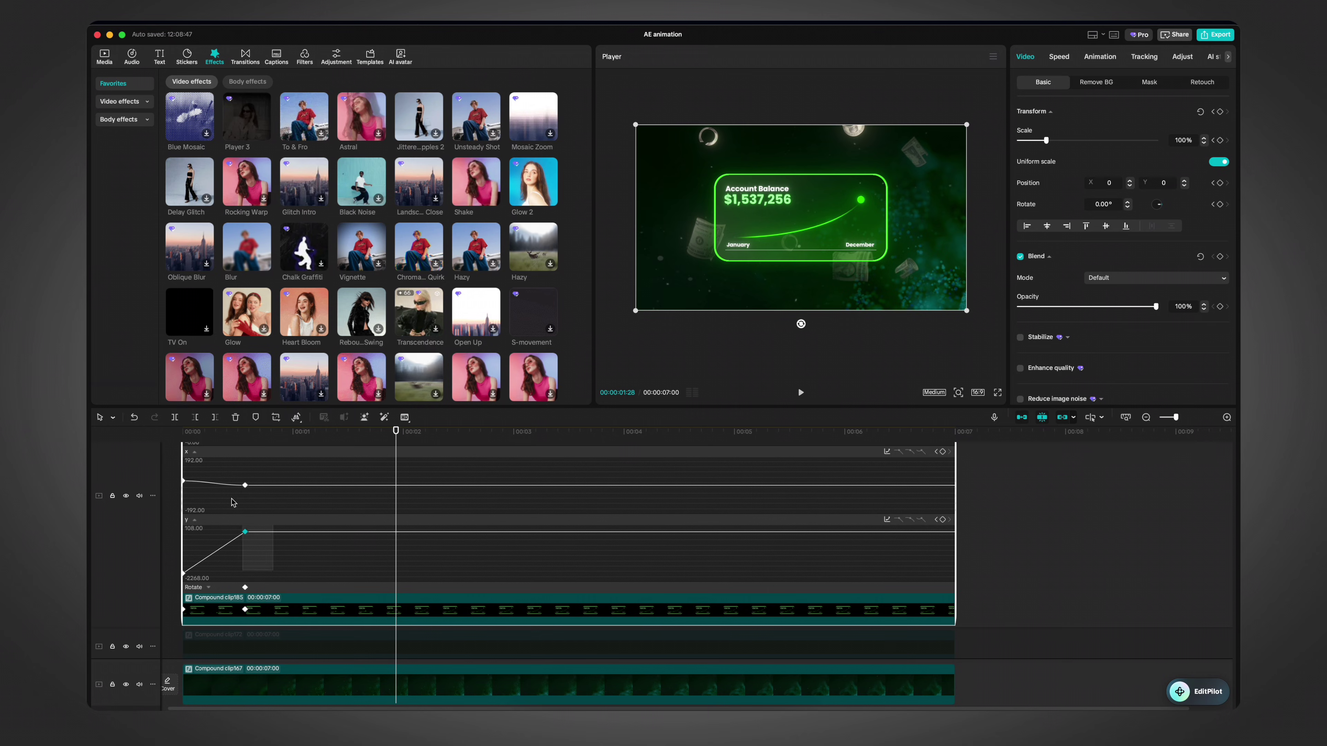
pyautogui.click(912, 522)
pyautogui.press('super+equal')
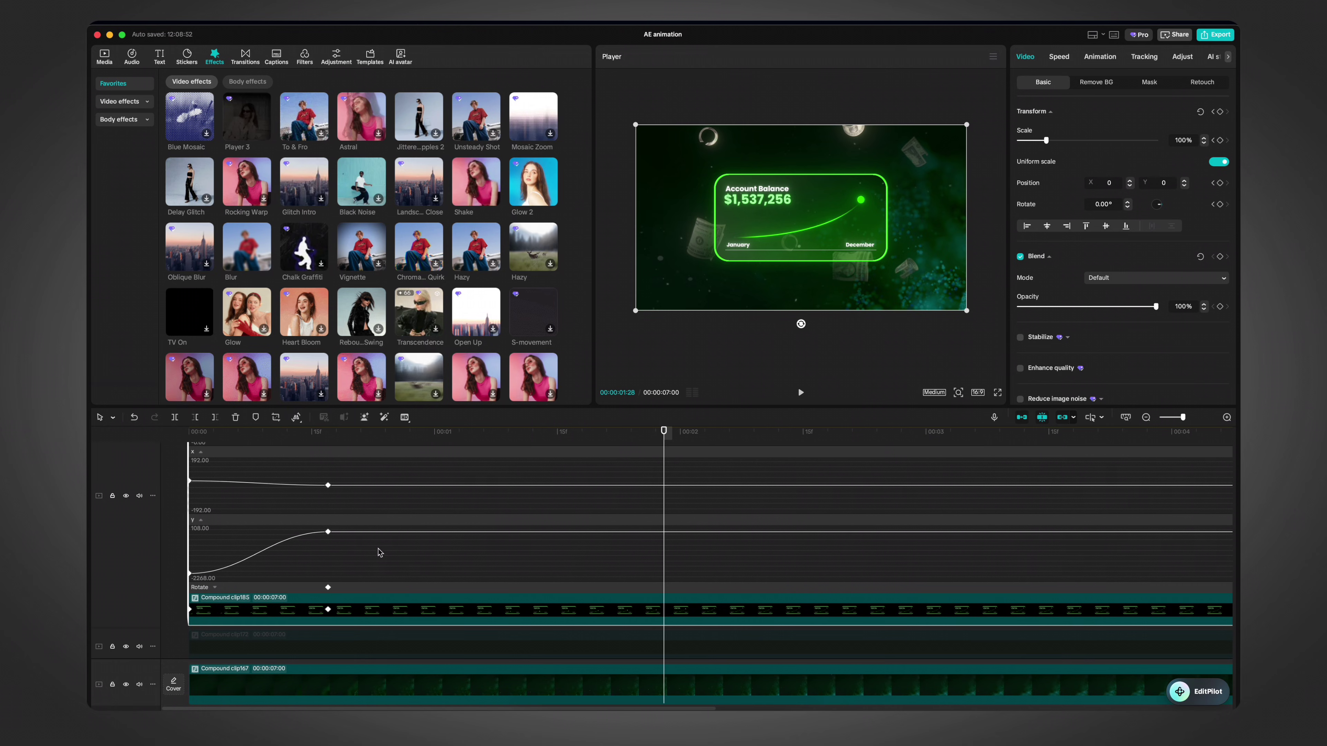
pyautogui.click(282, 539)
pyautogui.moveTo(271, 536); pyautogui.dragTo(197, 535)
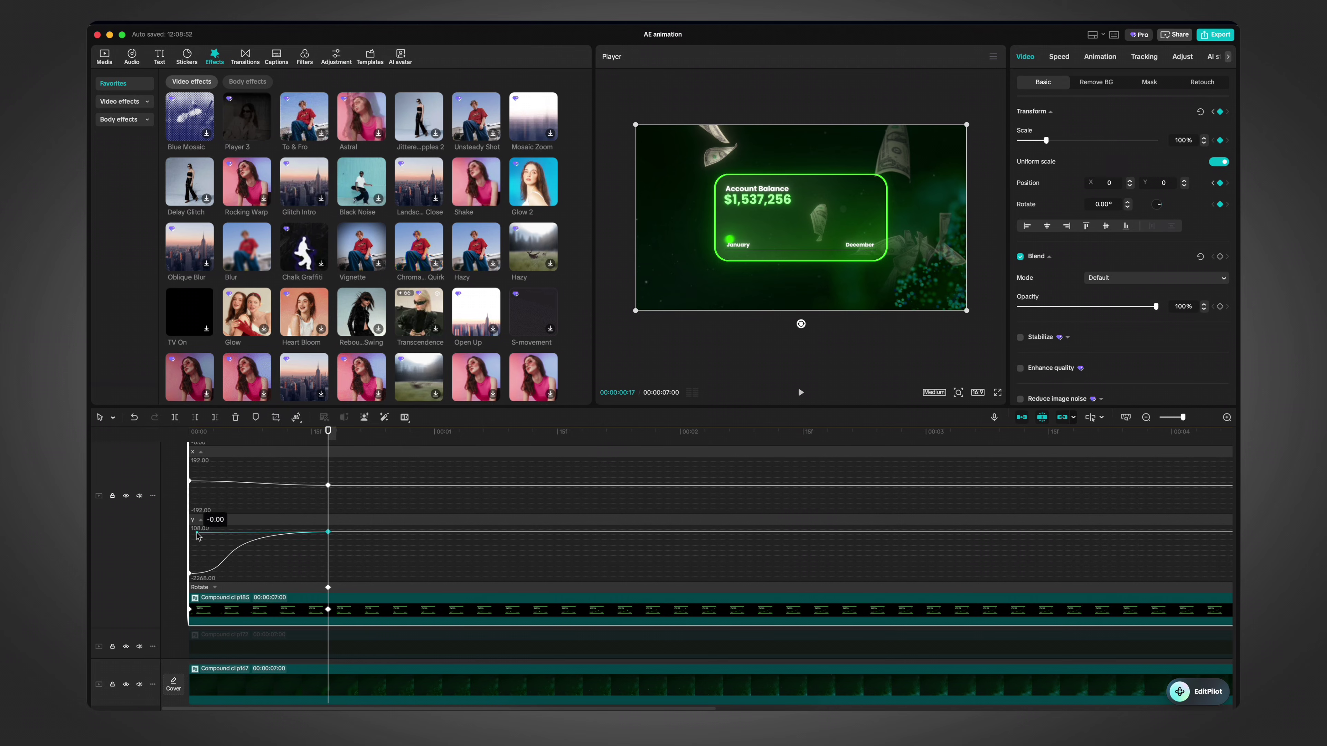
pyautogui.moveTo(331, 435); pyautogui.dragTo(197, 437)
pyautogui.press('space')
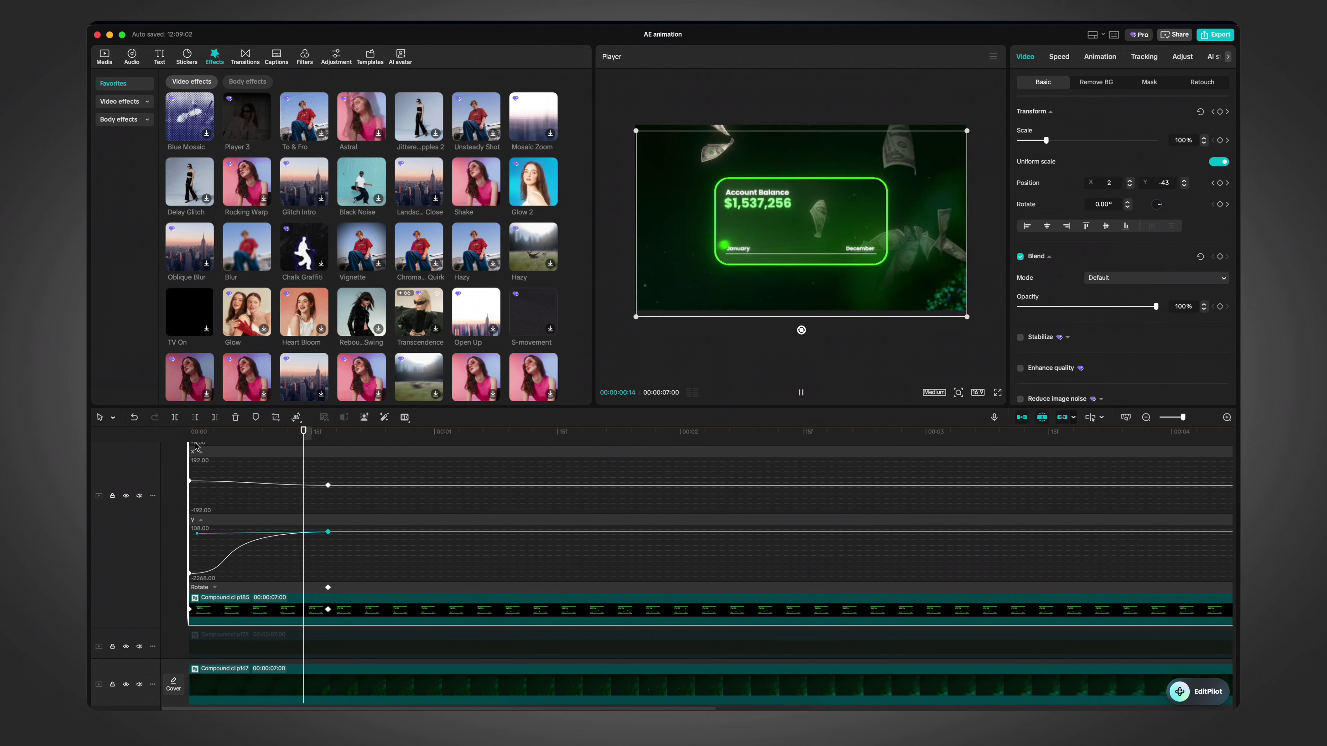
pyautogui.press('space')
# Step: Move the card's end keyframes to about 00:00:00:26, stretch the Y position handle back near the clip start, and preview
pyautogui.click(328, 609)
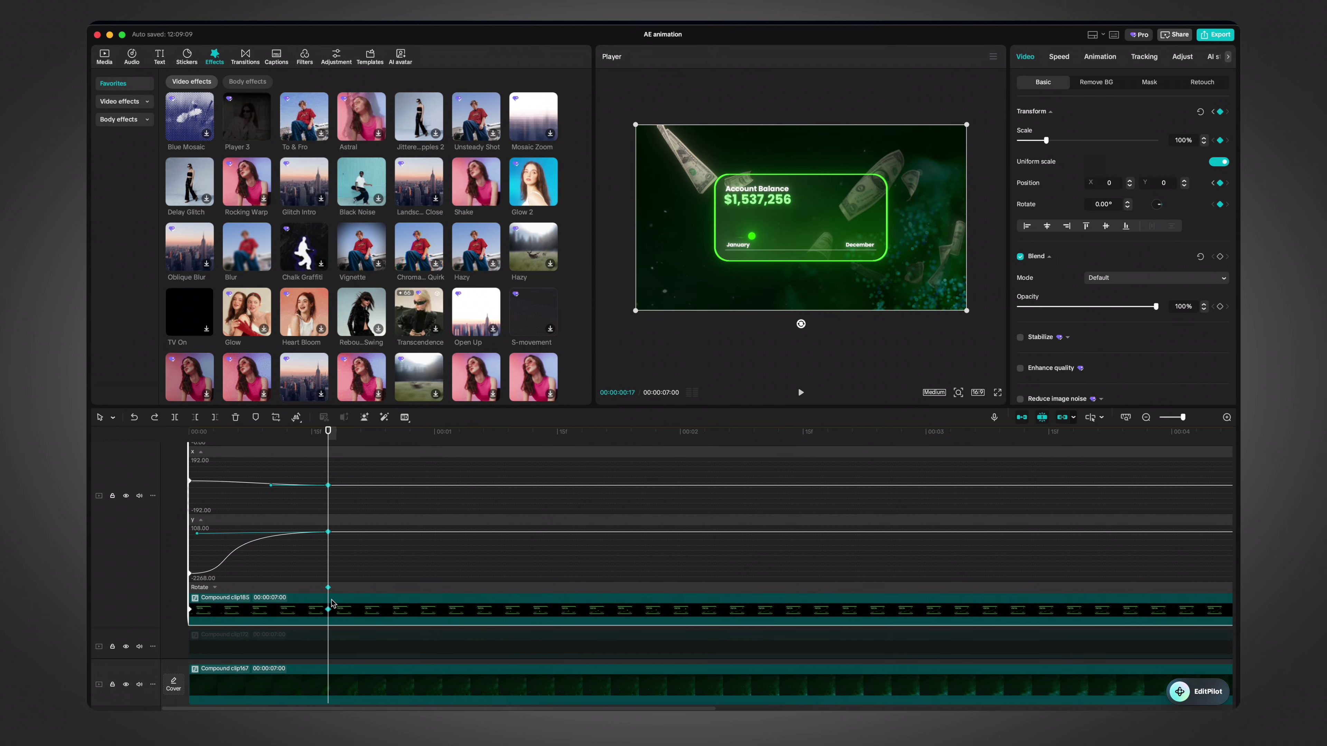
pyautogui.moveTo(329, 609); pyautogui.dragTo(398, 617)
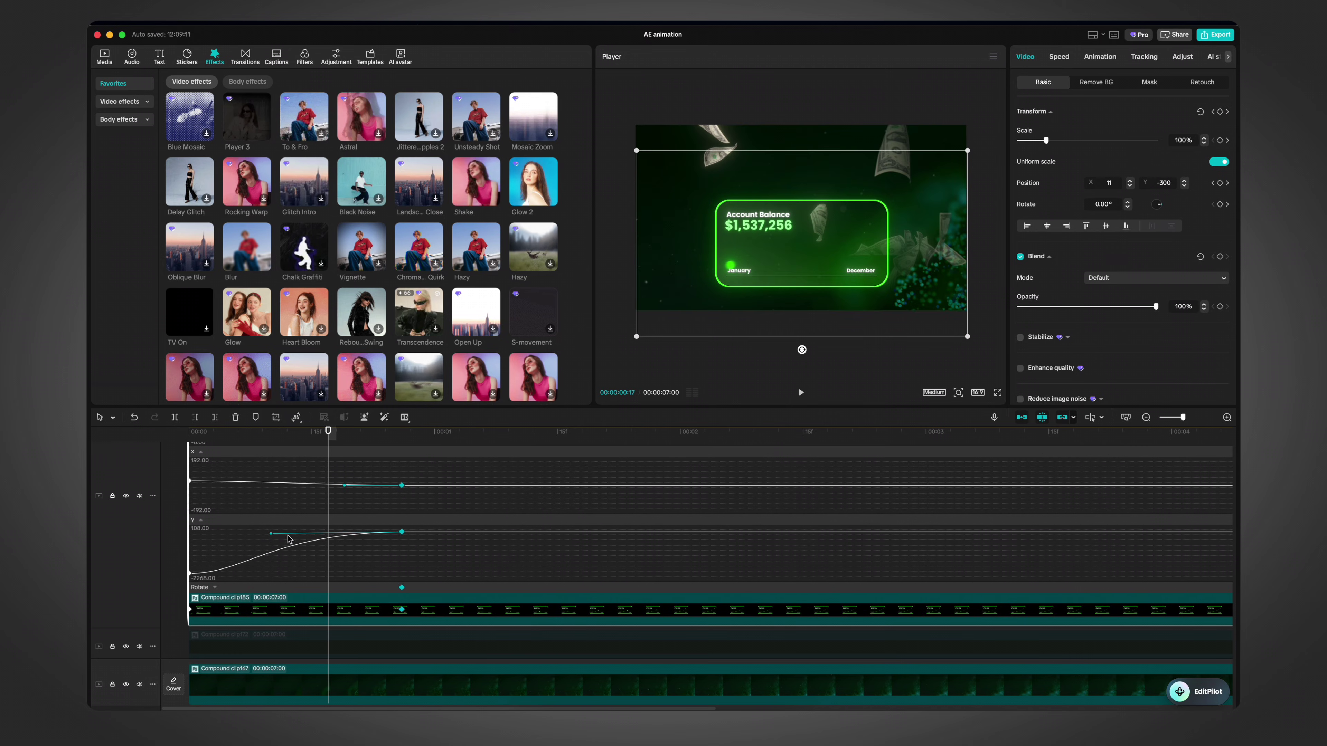
pyautogui.moveTo(273, 537); pyautogui.dragTo(202, 537)
pyautogui.click(193, 432)
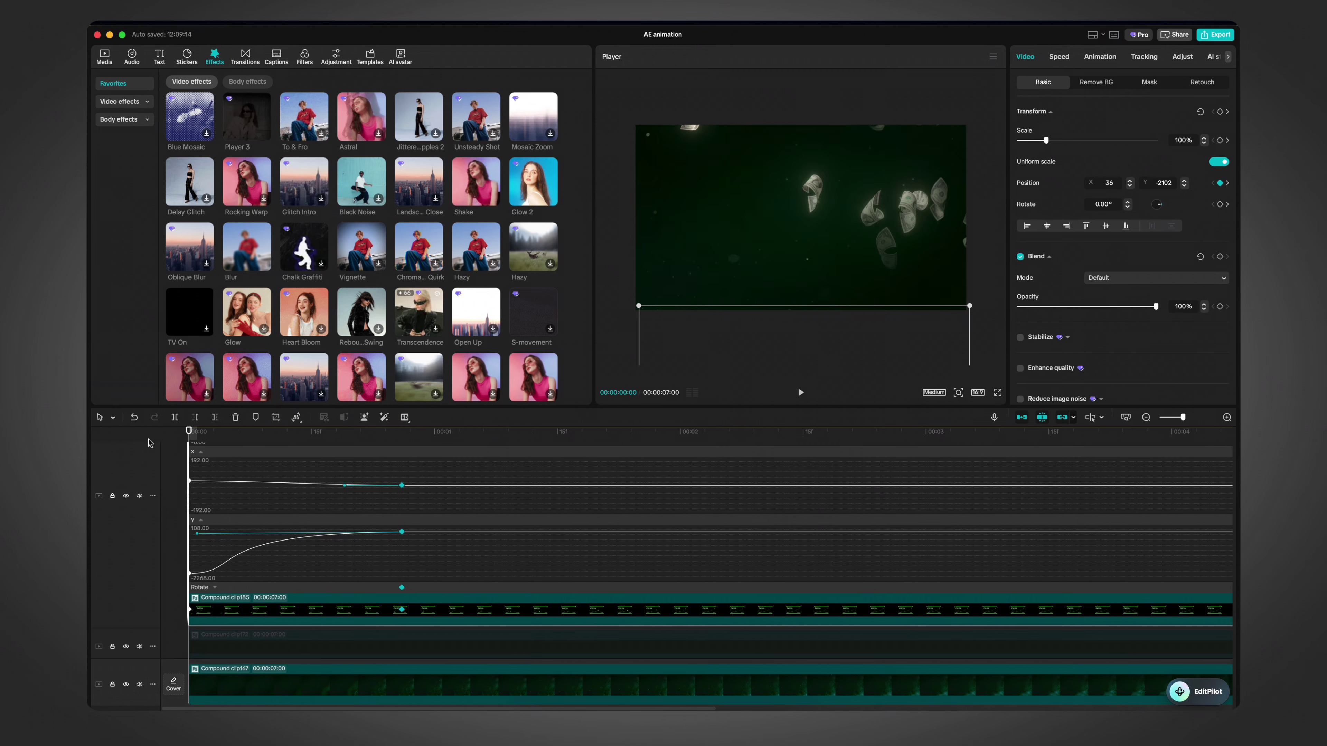
pyautogui.press('space')
pyautogui.press('space')
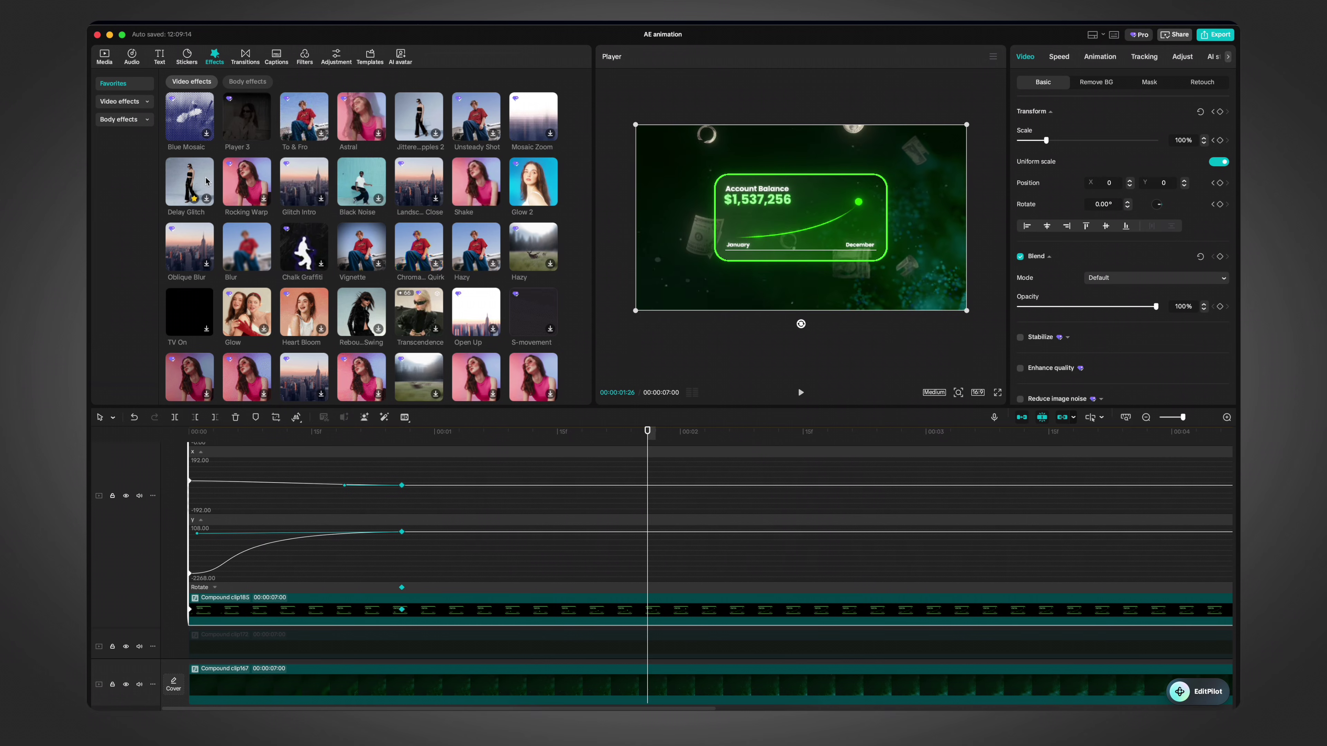
# Step: Search the video effects for "play" and apply Play Pendulum to the account card's compound clip
pyautogui.click(124, 101)
pyautogui.click(201, 82)
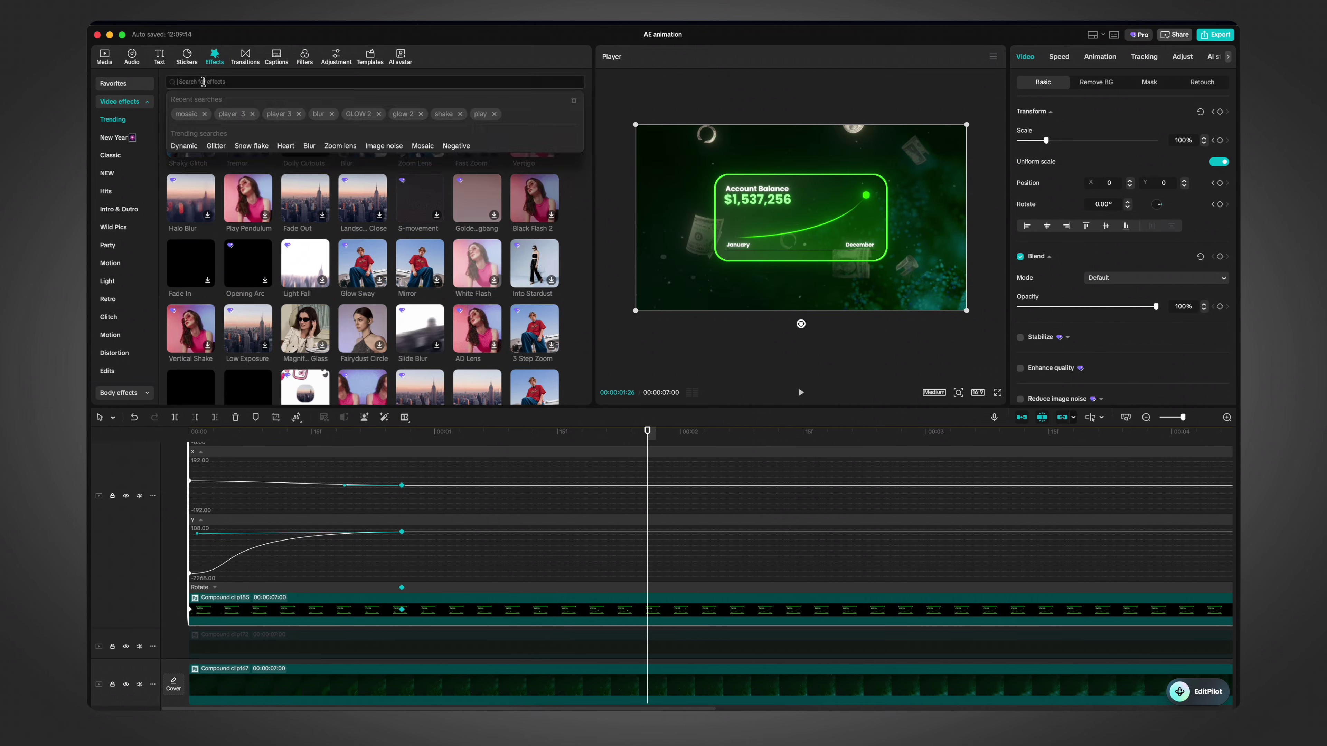
pyautogui.write('play')
pyautogui.press('Return')
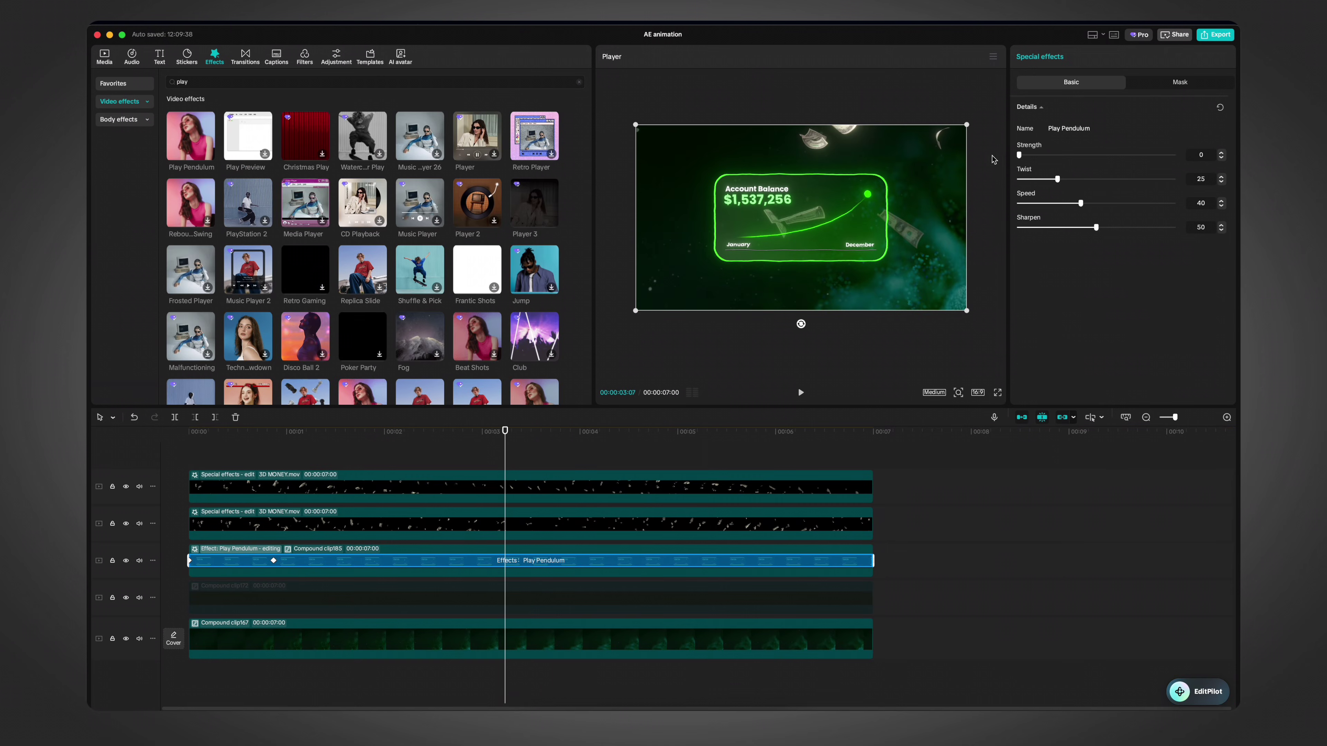
# Step: Set the Play Pendulum effect to Strength 6, Twist 0, Speed 45 and Sharpen 30, and preview the animation from the start
pyautogui.moveTo(1022, 179)
pyautogui.mouseDown()
pyautogui.moveTo(1170, 178)
pyautogui.moveTo(1011, 166)
pyautogui.mouseUp()
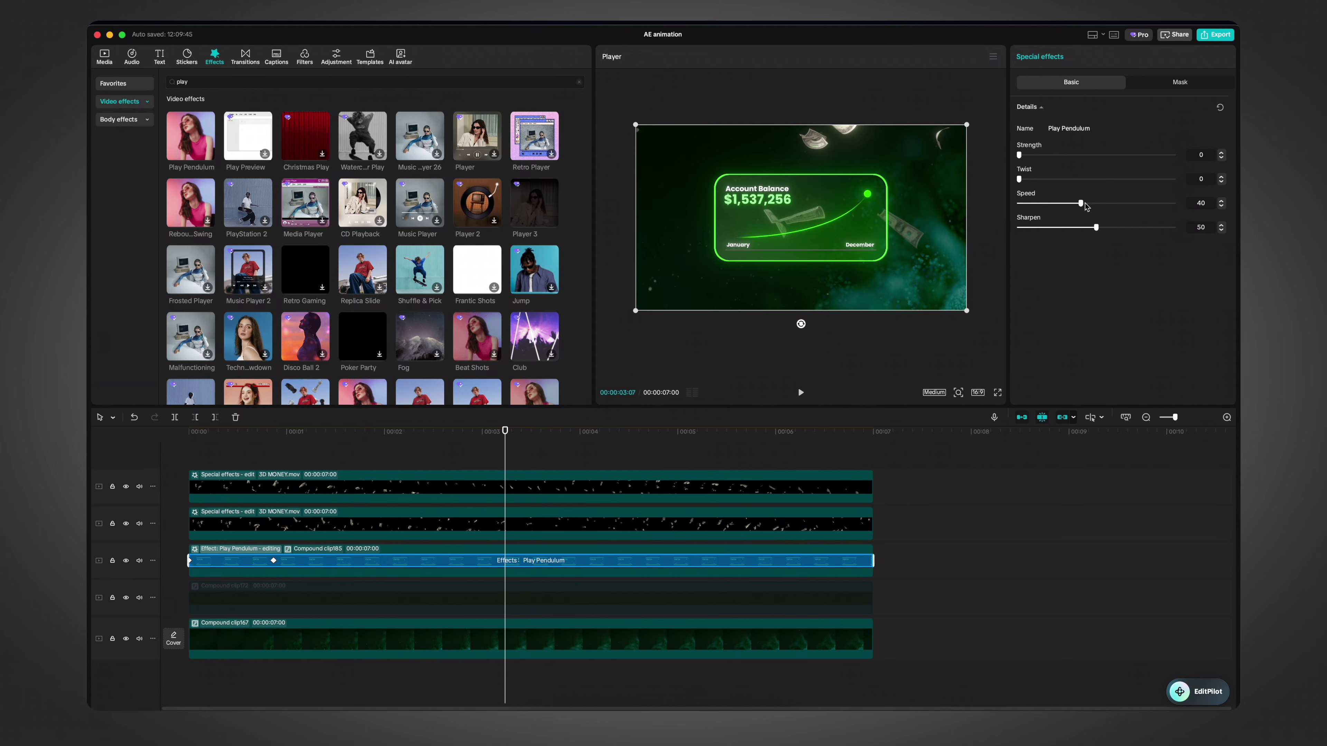
pyautogui.press('space')
pyautogui.moveTo(1096, 228); pyautogui.dragTo(1159, 194)
pyautogui.moveTo(1081, 228); pyautogui.dragTo(1148, 228)
pyautogui.moveTo(1160, 204); pyautogui.dragTo(1124, 203)
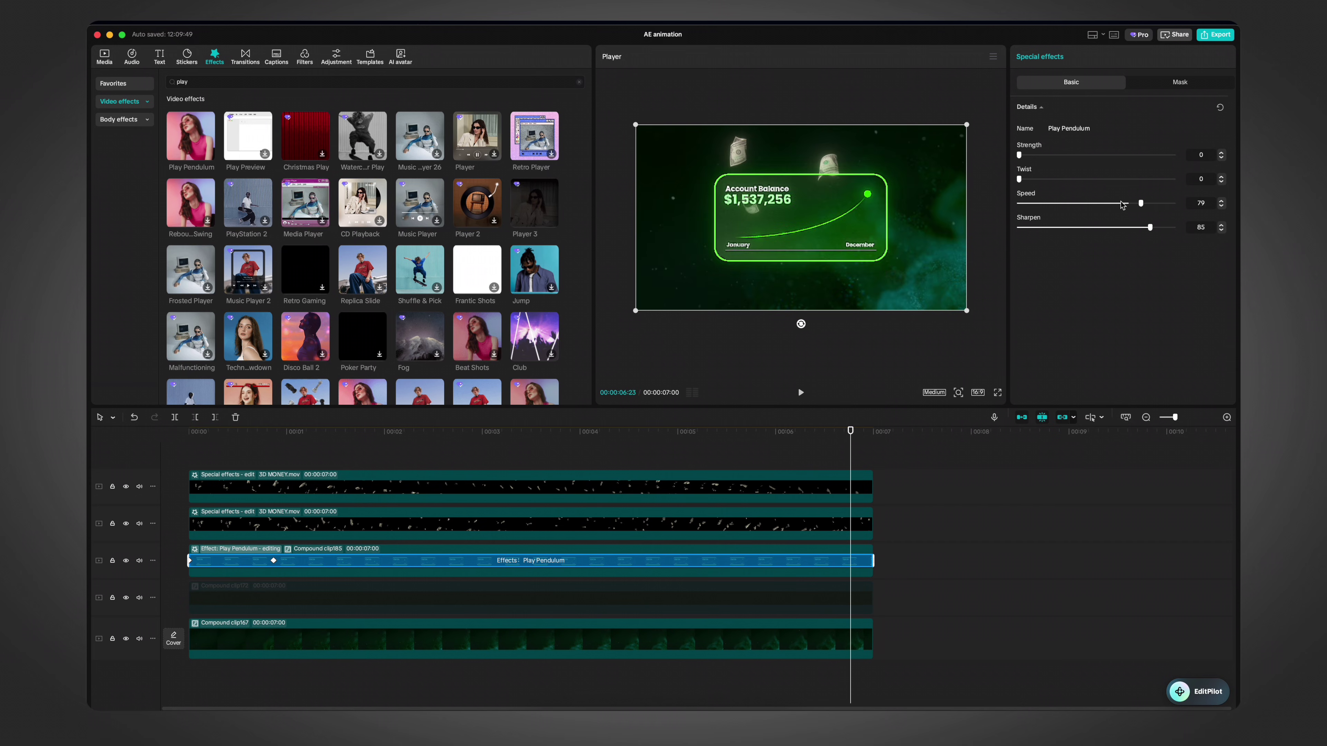
pyautogui.moveTo(1124, 204); pyautogui.dragTo(1088, 204)
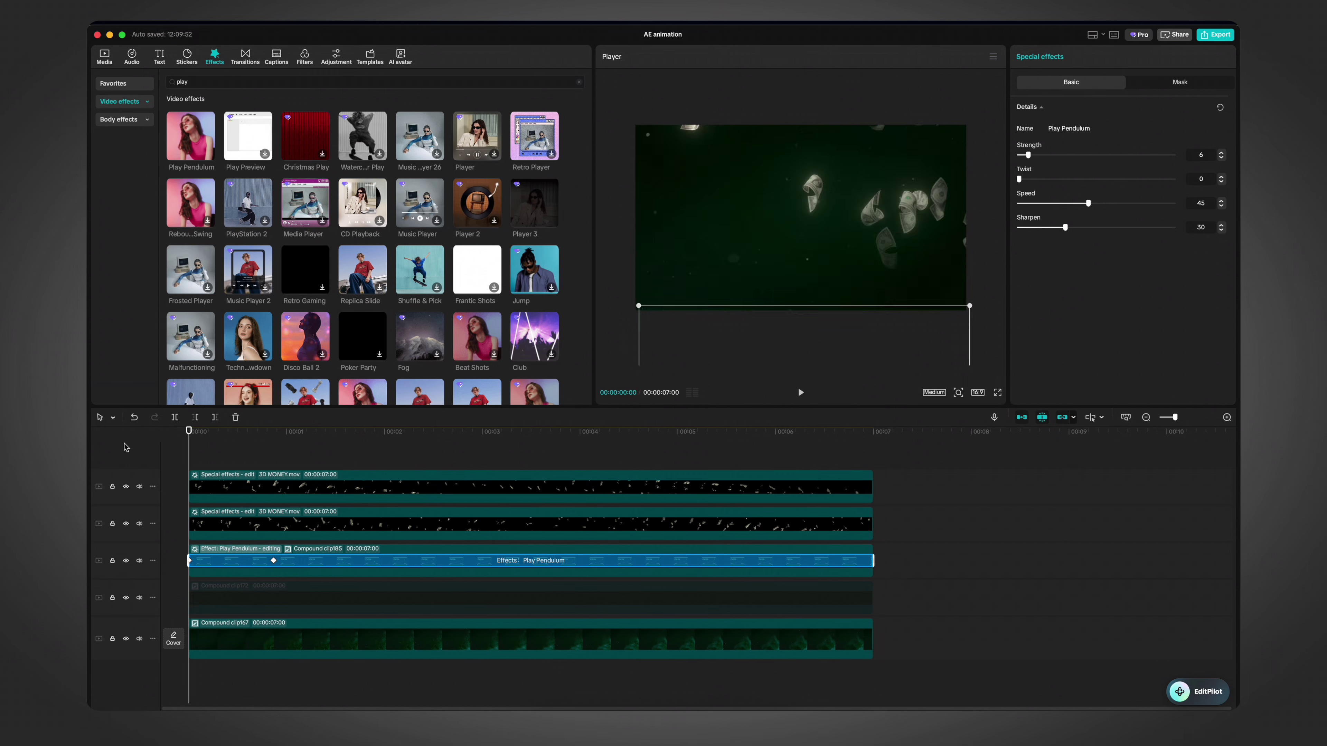
pyautogui.press('space')
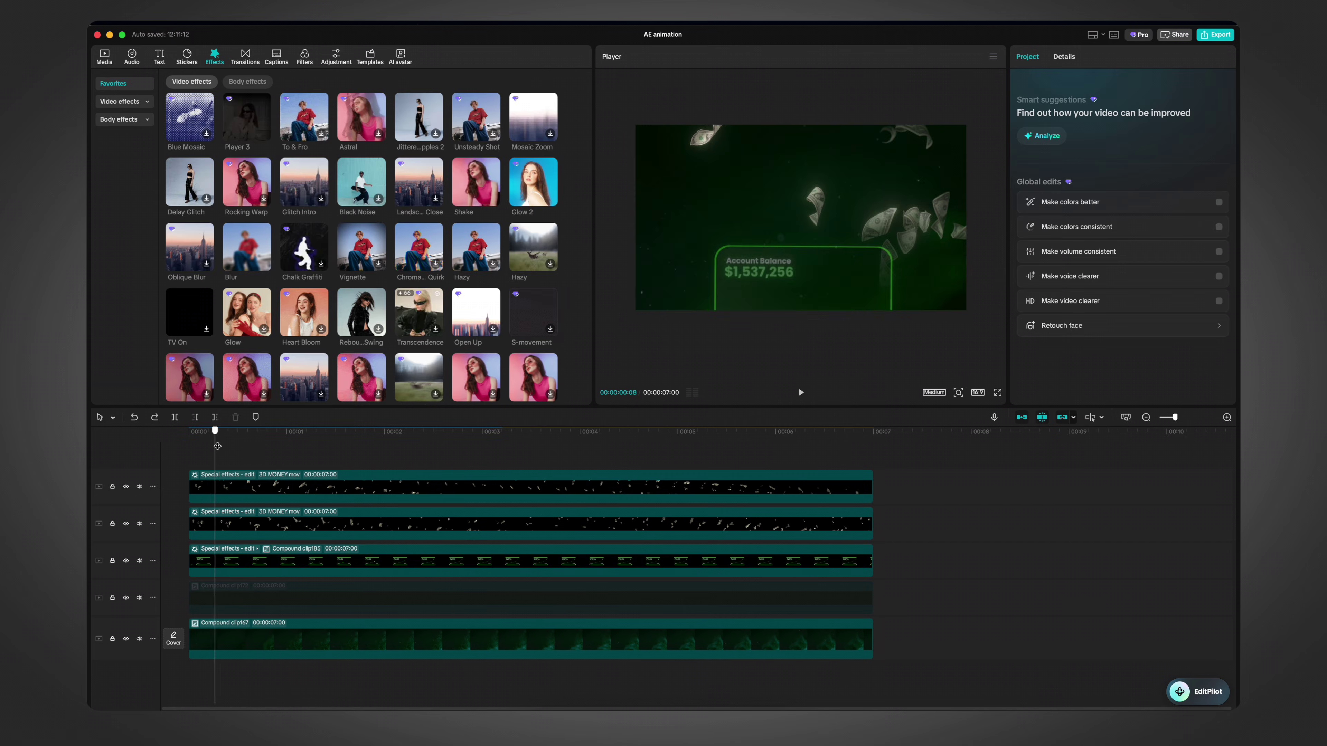